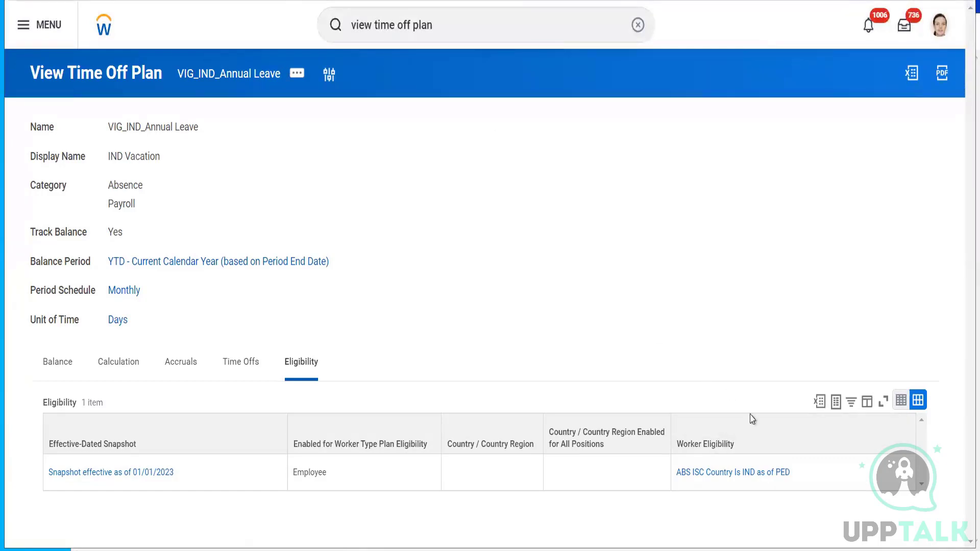
- Bring up the preview of the ABS ISC Country Is IND as of PED condition, which matches country India
mouse_move(799, 475)
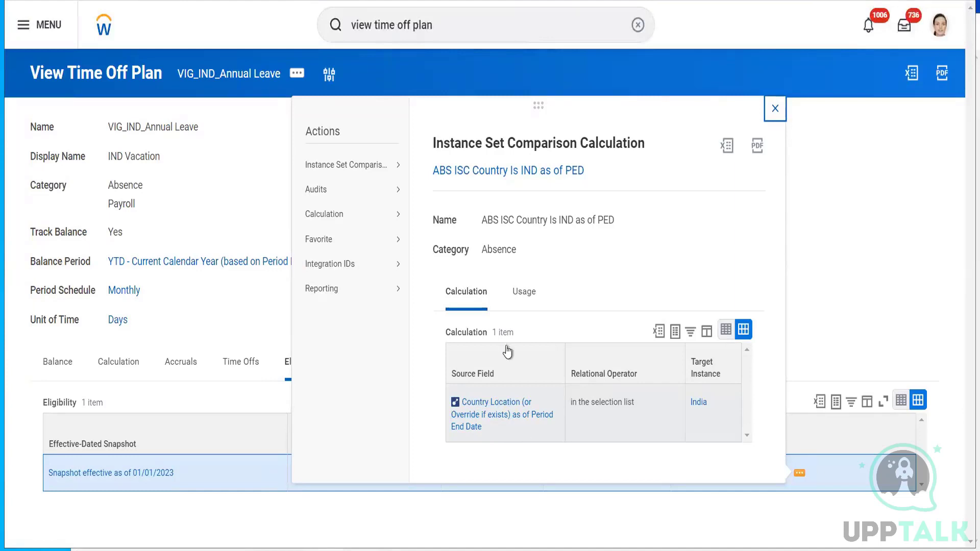
- Close the condition details, clear the global search, and rerun a recent employee search
click(839, 269)
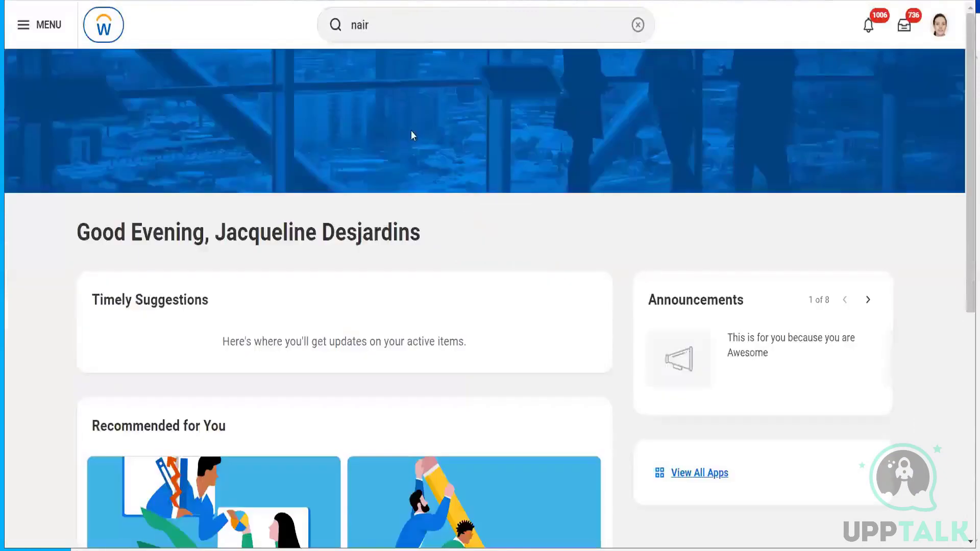
click(638, 25)
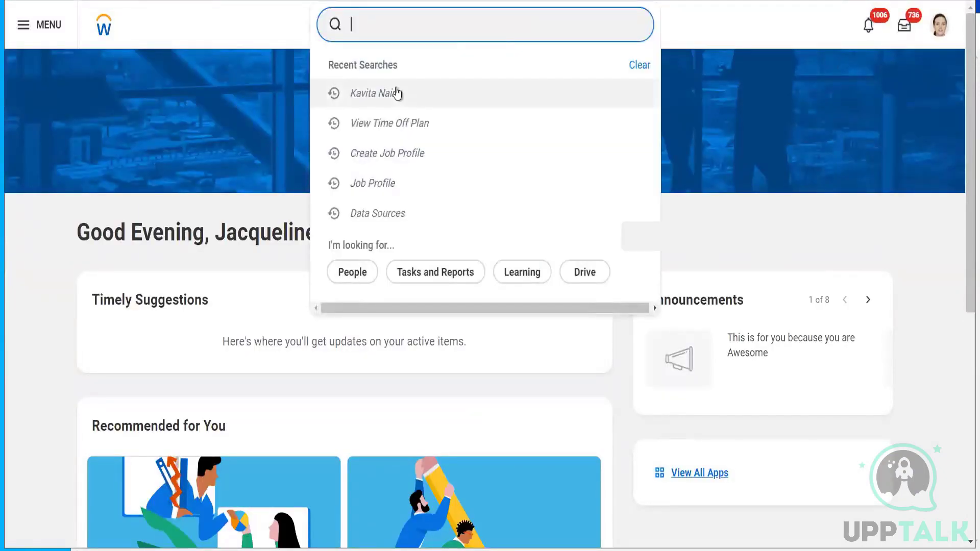
click(397, 92)
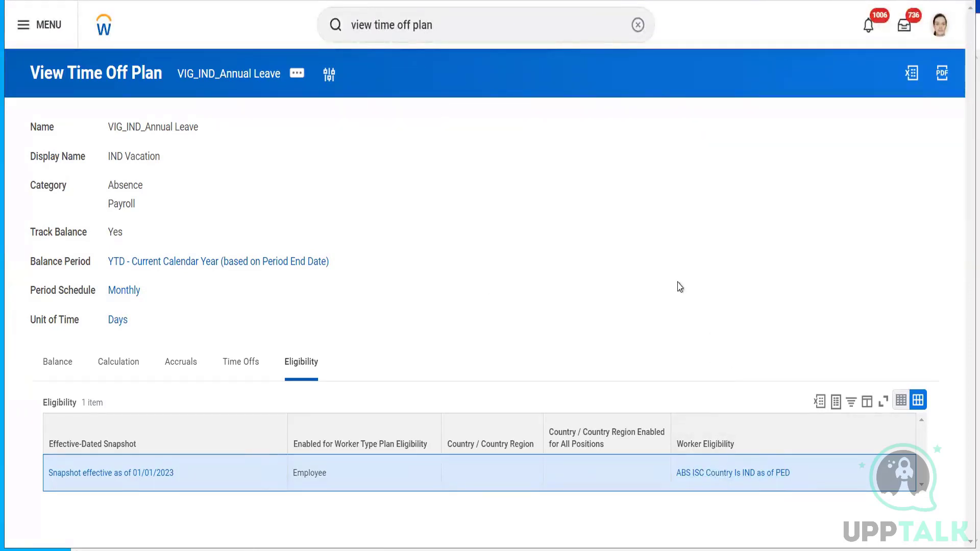
- Open the ABS ISC Country Is IND as of PED condition page to check its India country rule
click(733, 473)
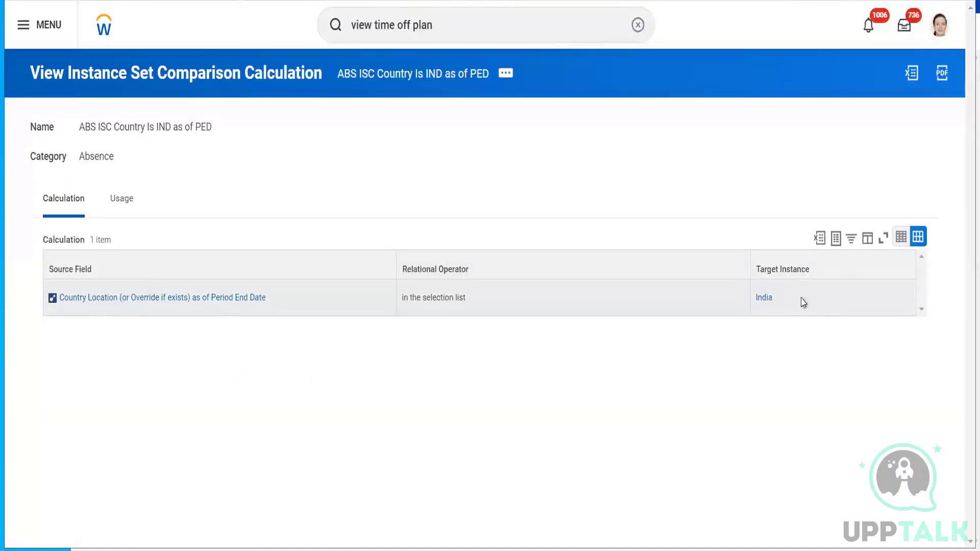
mouse_move(777, 309)
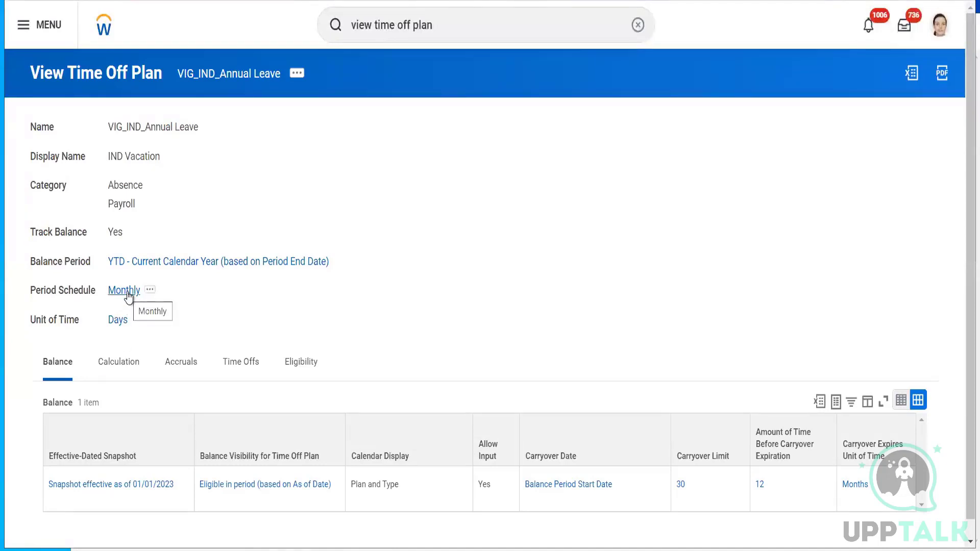
- Show the plan's Eligibility settings, then select the worker's full name on the profile
scroll(576, 240, down, 1)
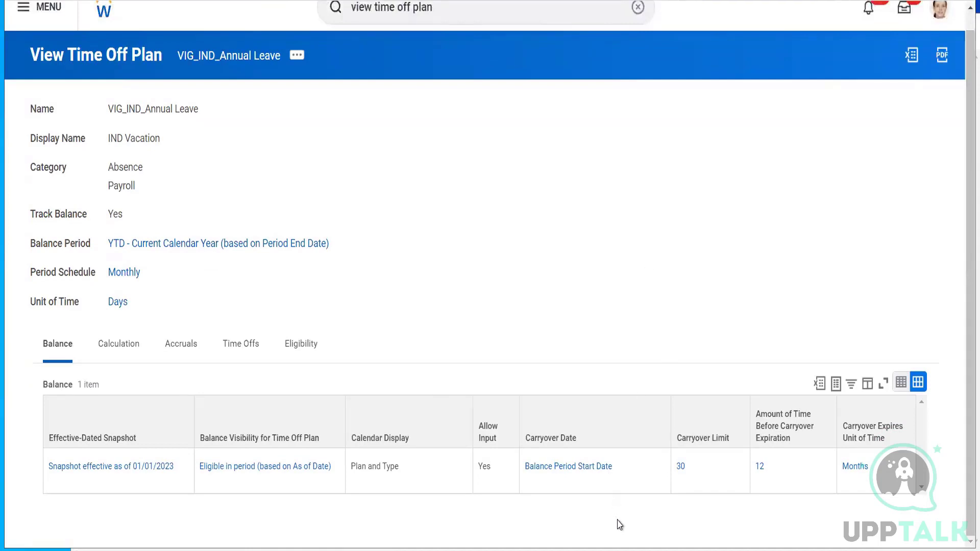
click(301, 346)
scroll(460, 309, up, 1)
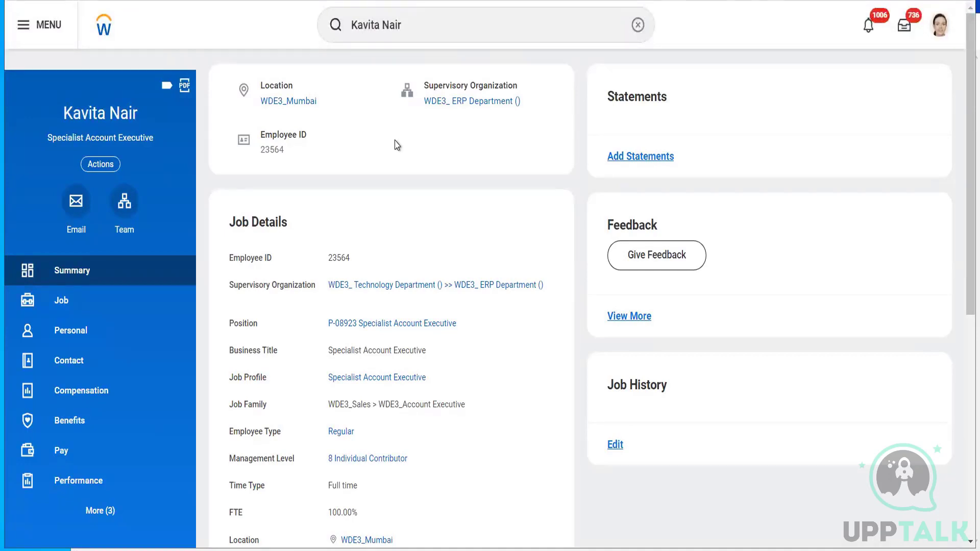
triple_click(95, 118)
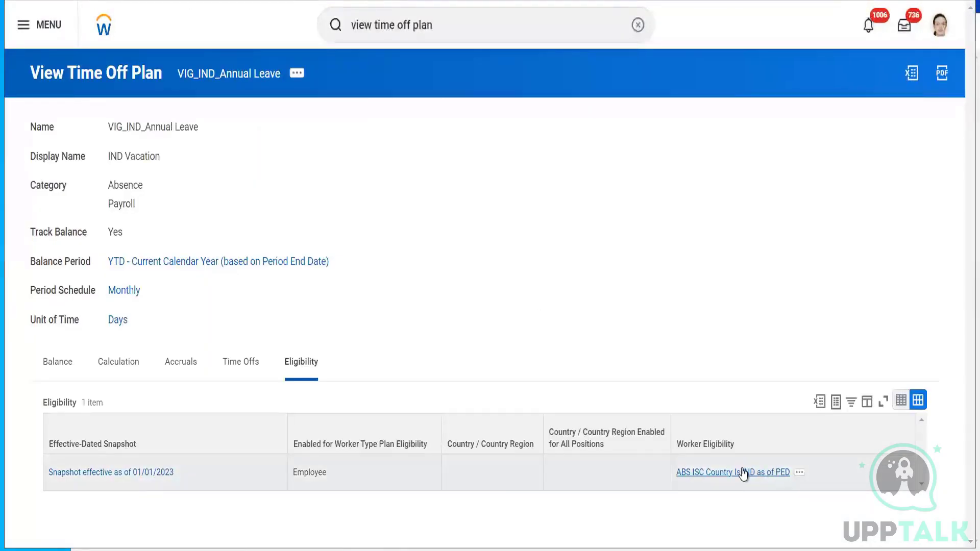
click(744, 473)
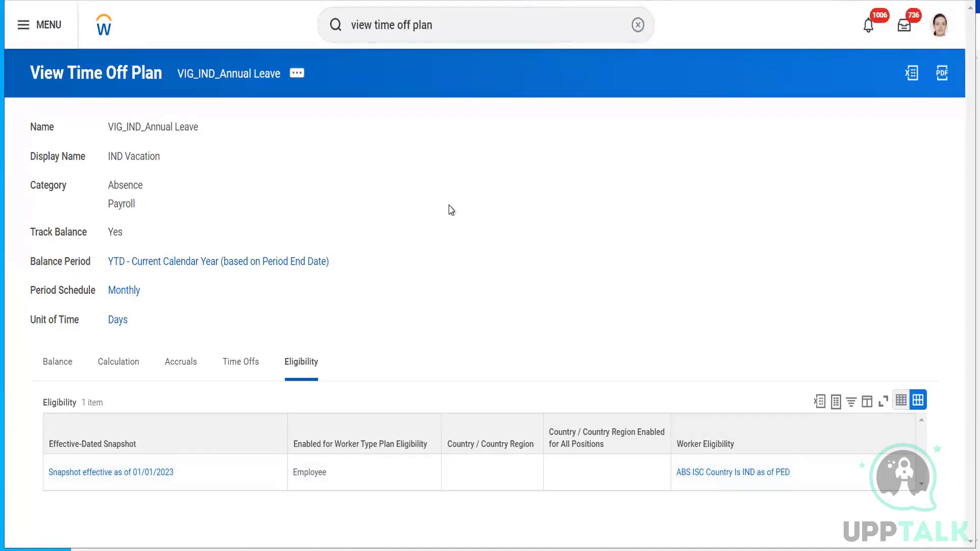
- Edit the time off plan at existing effective date 01/01/2023 and show its Eligibility fields
click(299, 74)
mouse_move(405, 136)
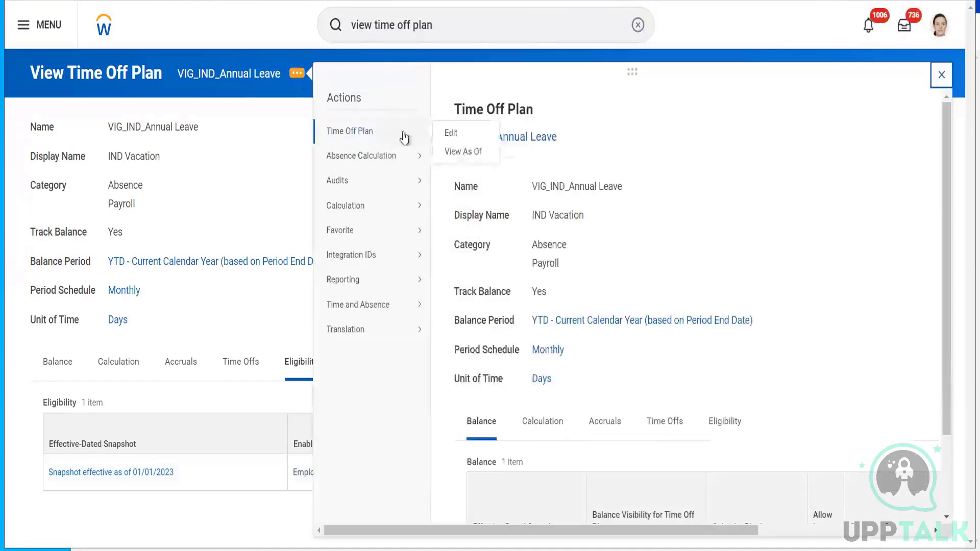
click(448, 134)
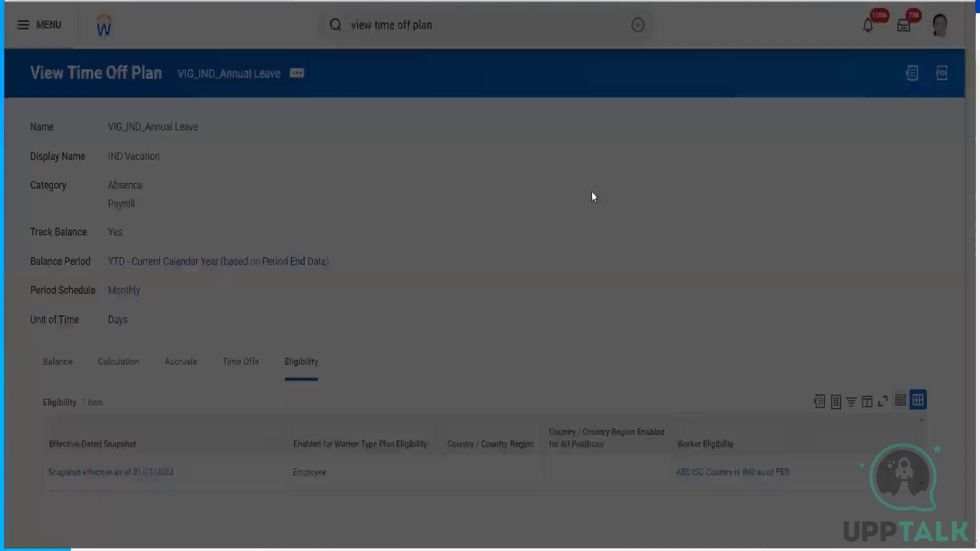
click(477, 258)
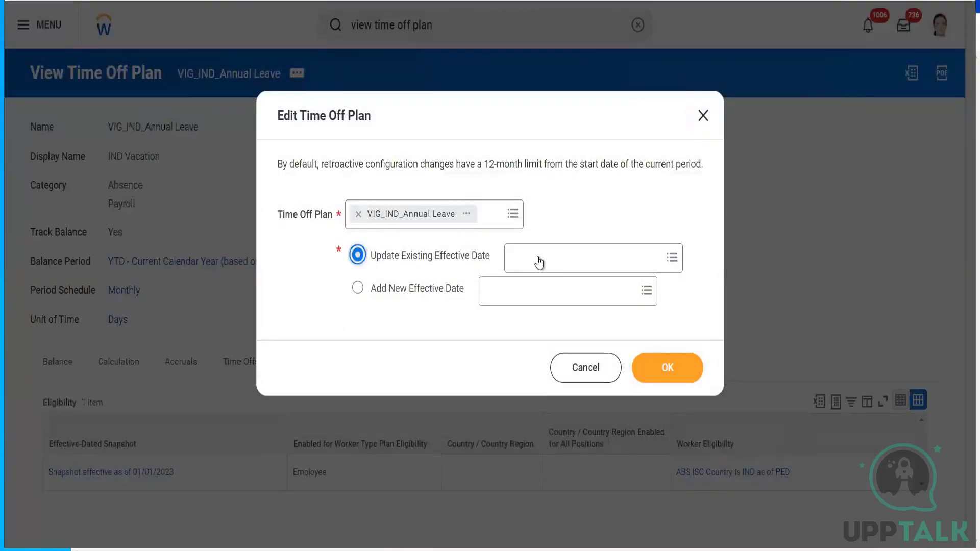
click(540, 258)
click(539, 284)
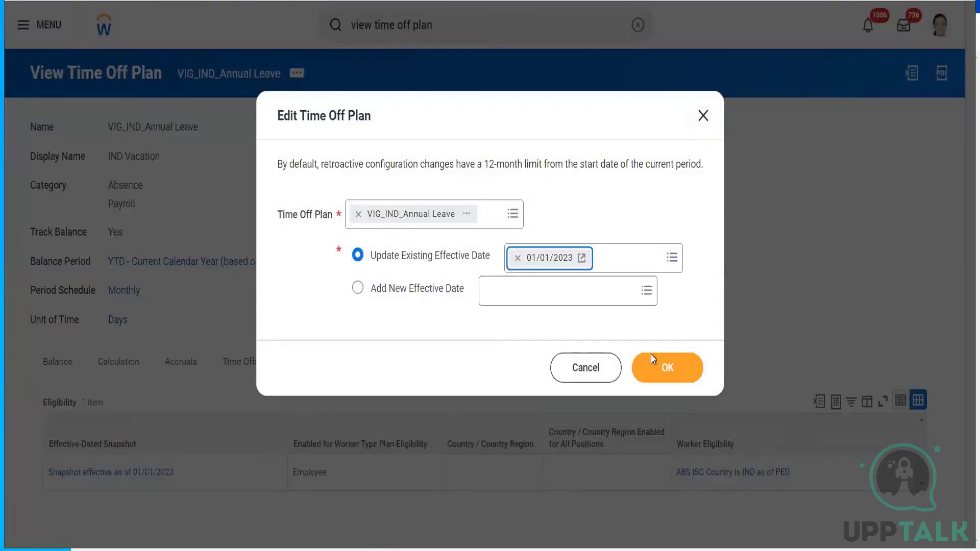
click(659, 366)
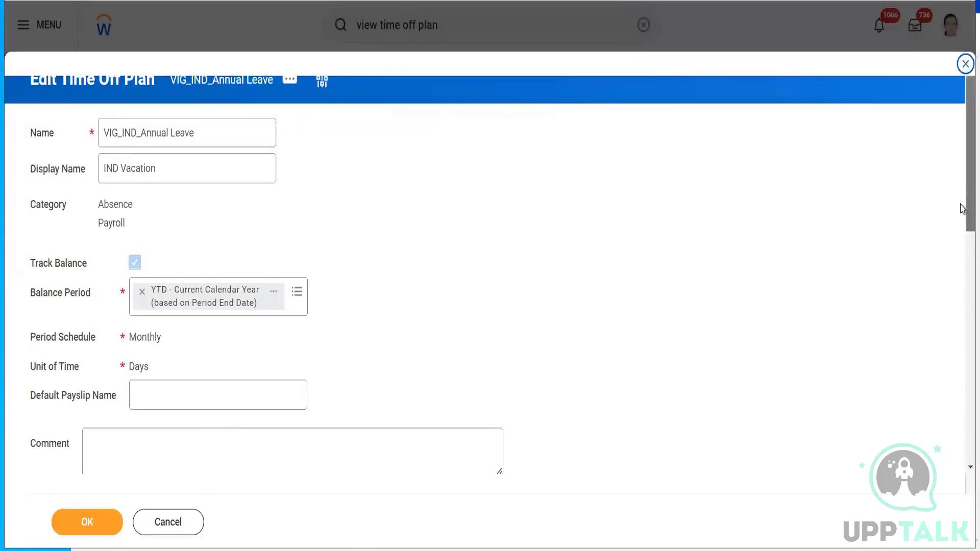
drag(969, 212, 965, 357)
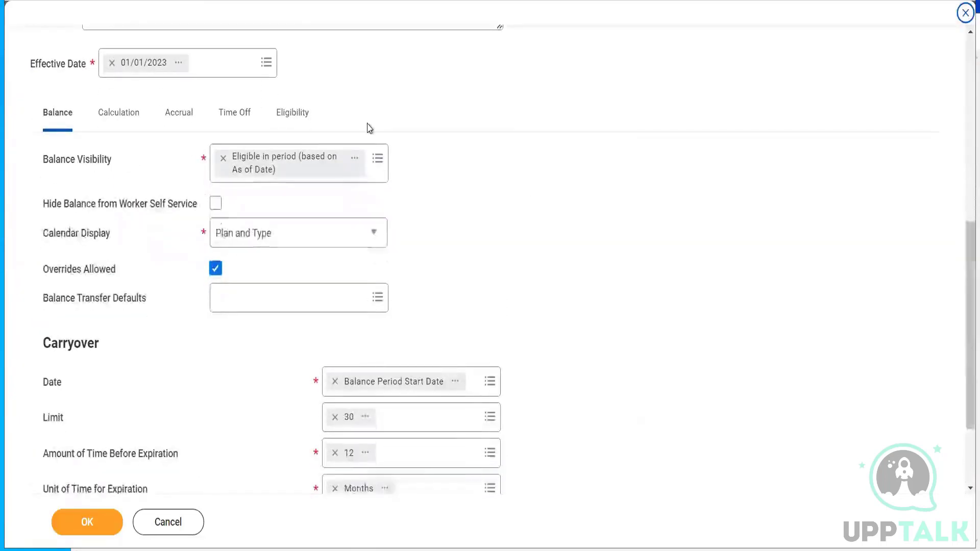
click(301, 118)
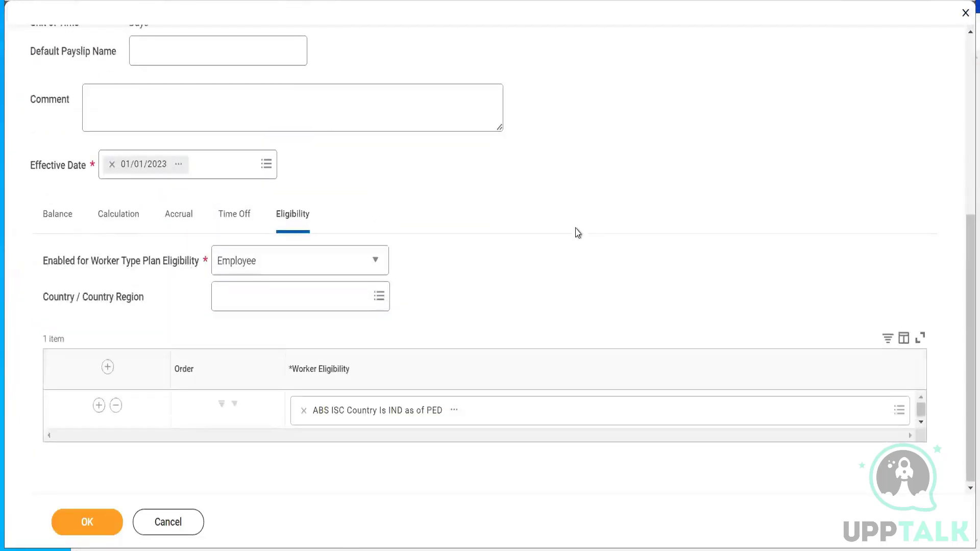
- Add an empty second Worker Eligibility row, then show the existing IND condition's details
click(99, 405)
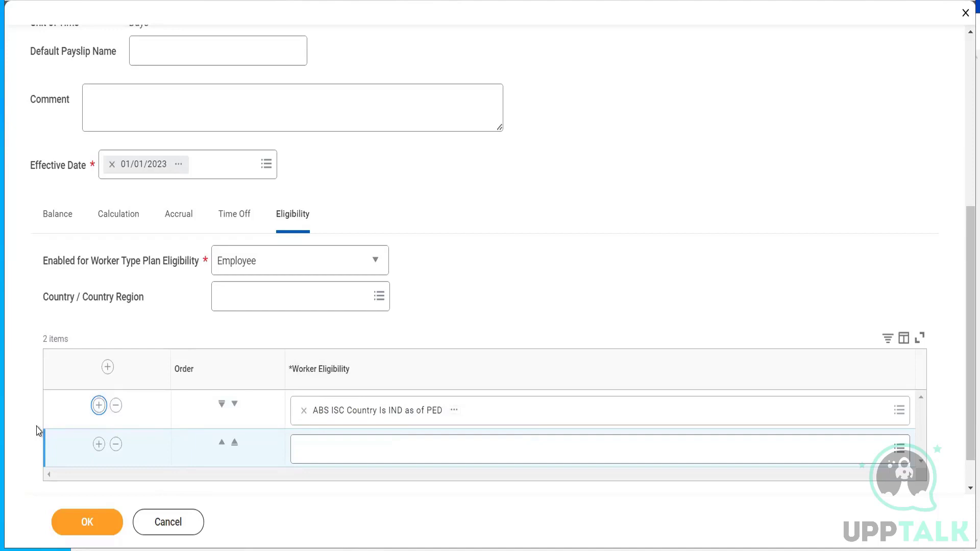
click(343, 449)
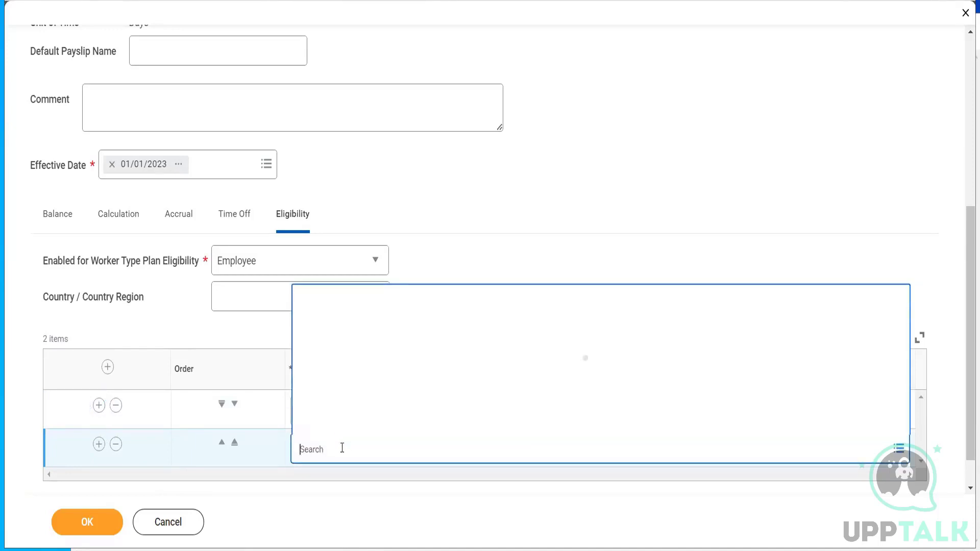
click(462, 292)
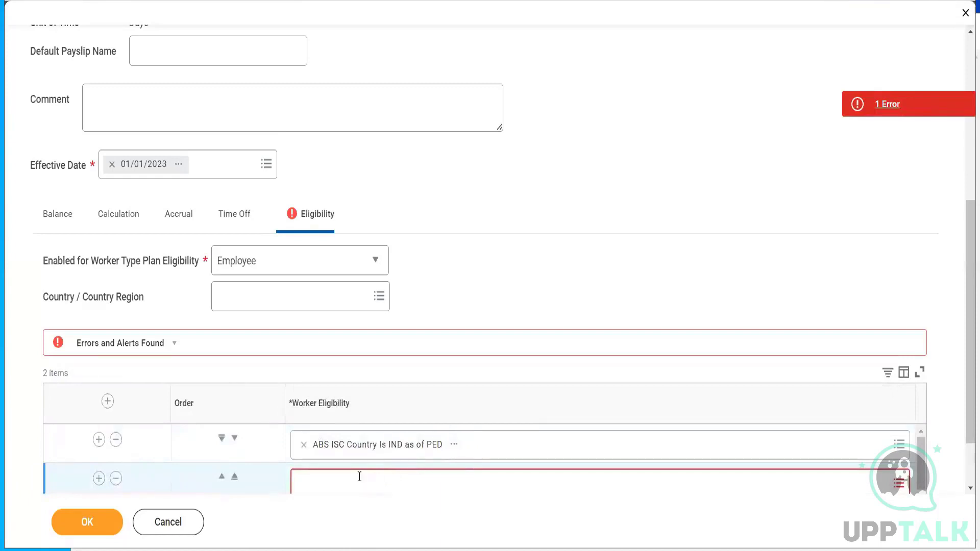
click(360, 476)
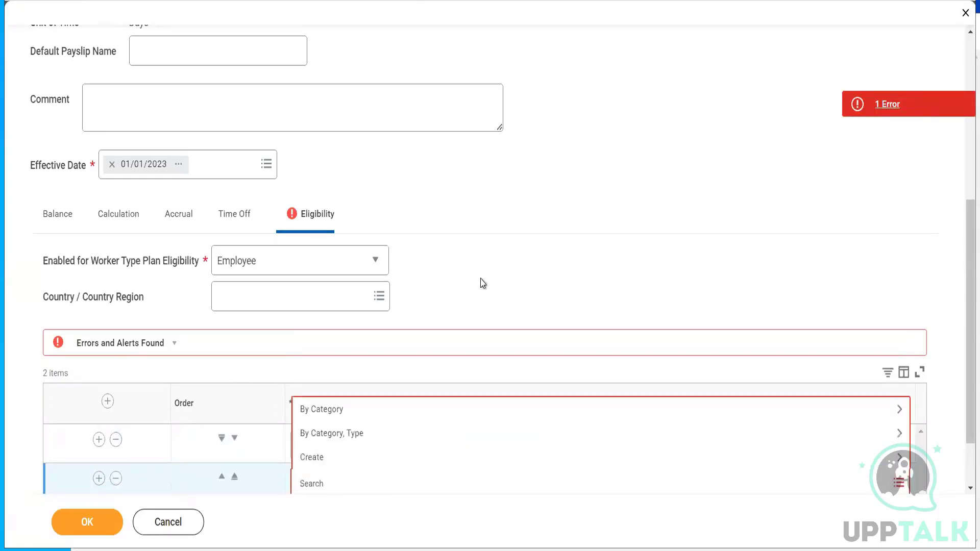
click(589, 161)
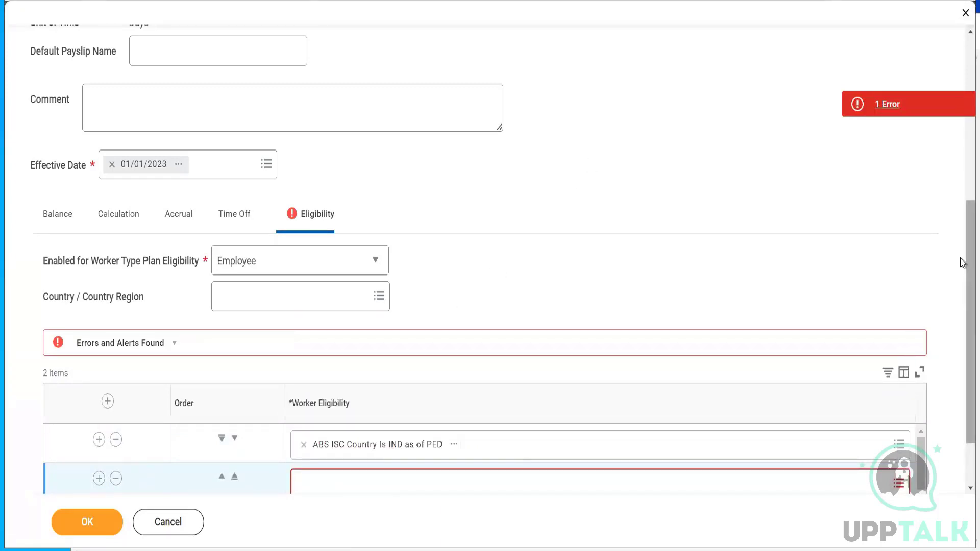
scroll(963, 263, down, 3)
click(407, 409)
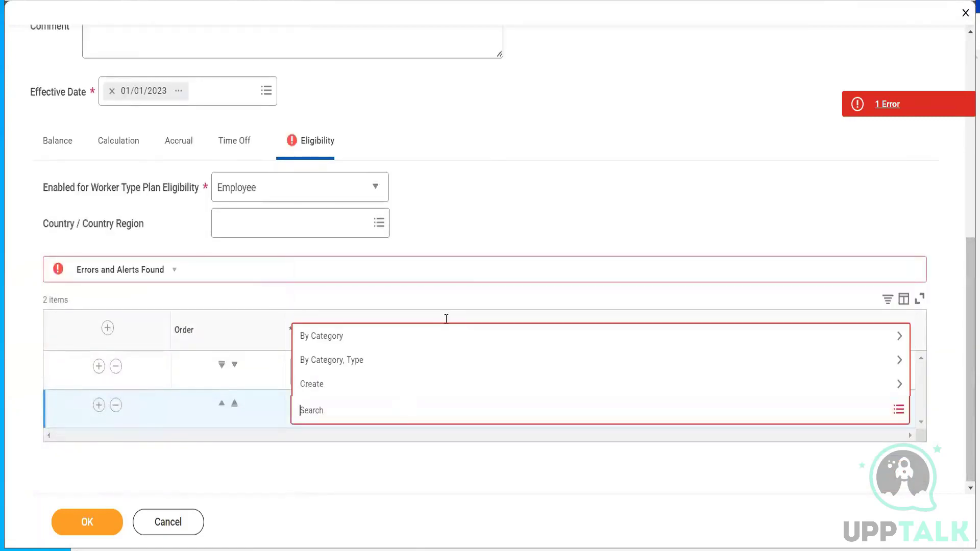
click(586, 109)
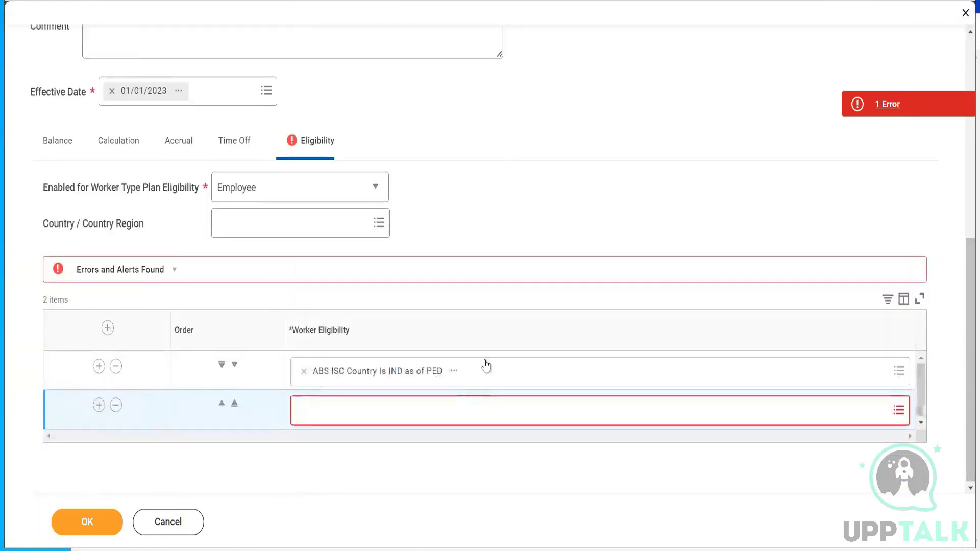
click(455, 372)
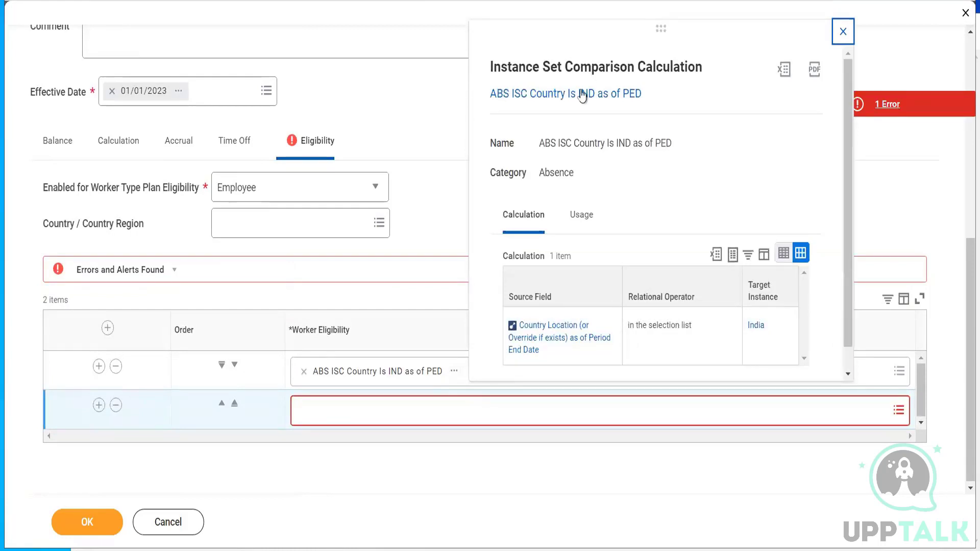
- Open ABS ISC Country Is IND as of PED in a new tab and select its full name
right_click(578, 98)
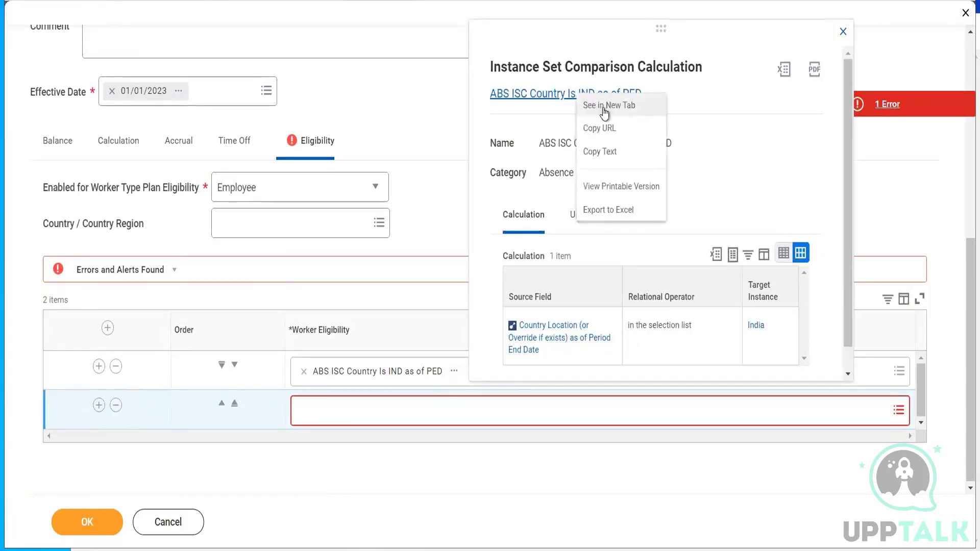
click(606, 111)
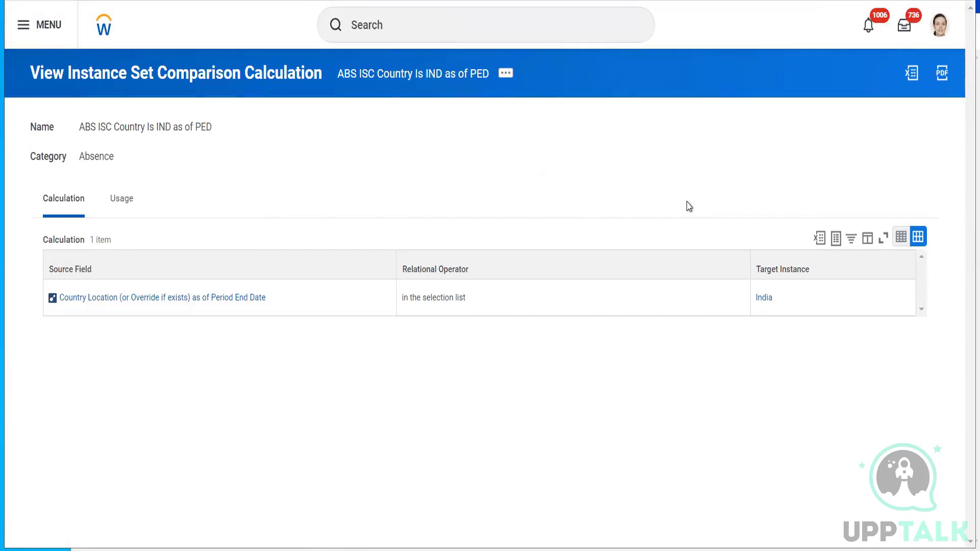
triple_click(161, 129)
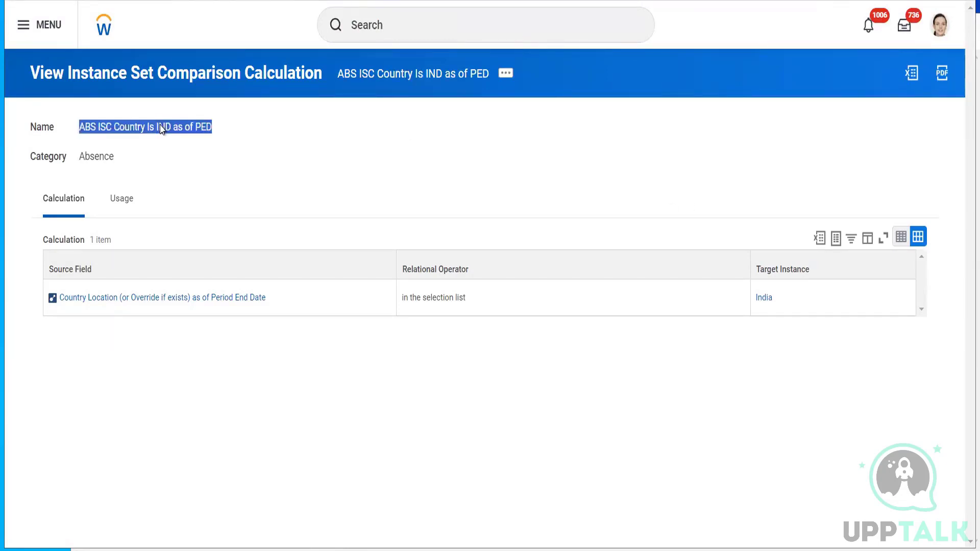
- Copy the IND country calculation and rename the copy ABS ISC Country Is IND as of PSD
click(506, 74)
mouse_move(66, 183)
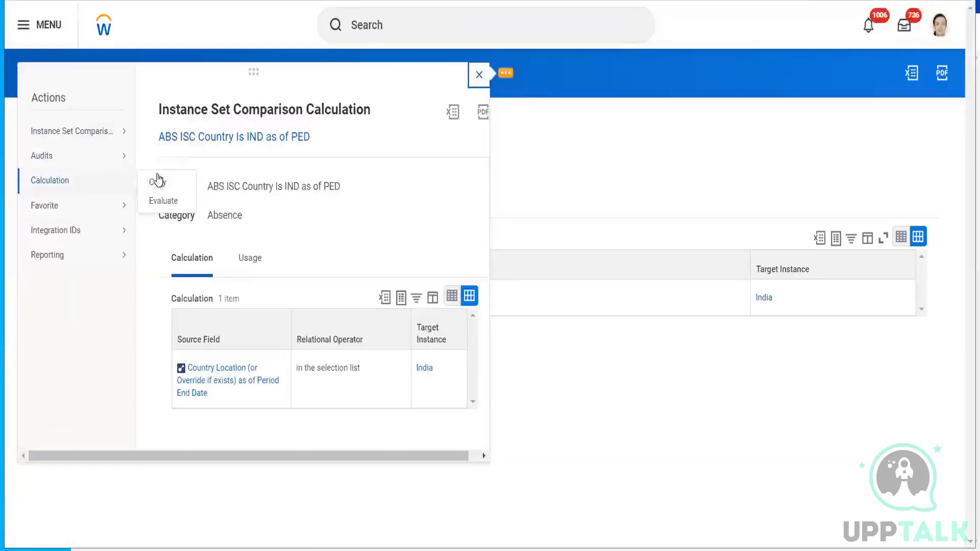
click(158, 182)
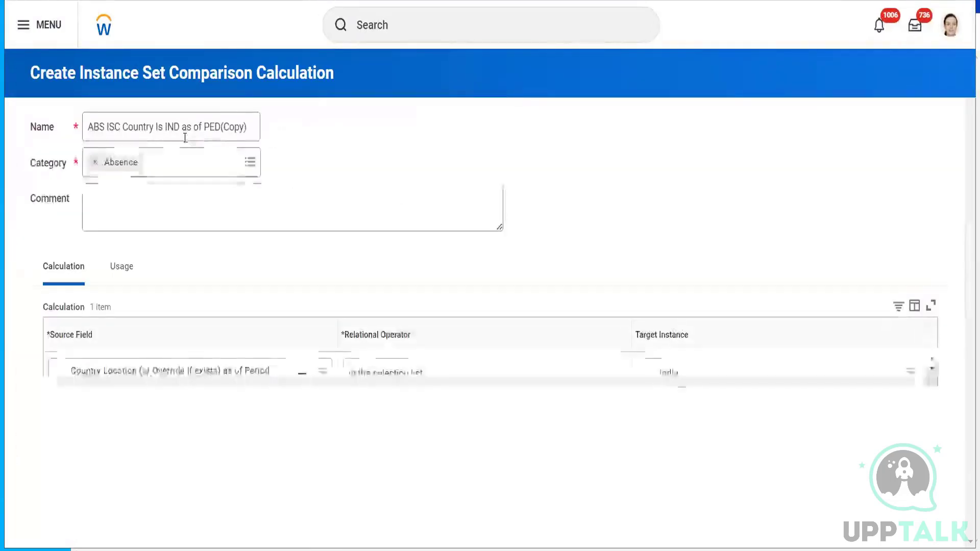
click(251, 133)
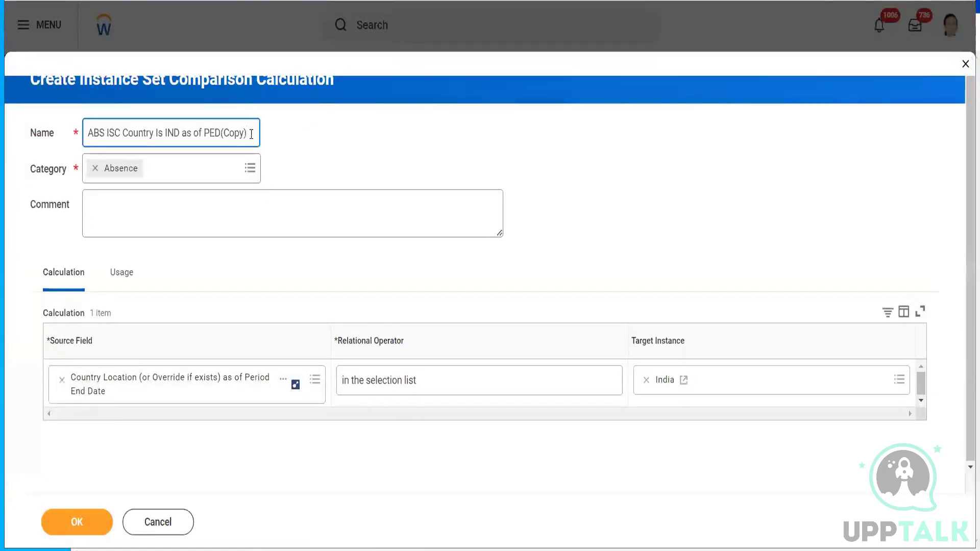
key(BackSpace)
key(BackSpace)
key(BackSpace)
key(BackSpace)
key(BackSpace)
key(BackSpace)
key(BackSpace)
key(BackSpace)
text(SD)
click(284, 382)
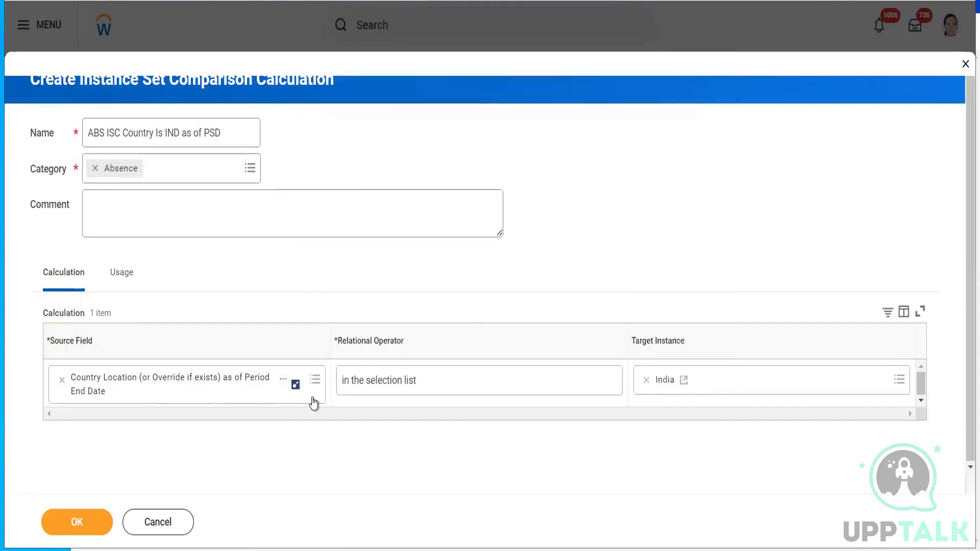
- Set source Country Location as of Period Start Date, in the selection list India, and save
click(225, 381)
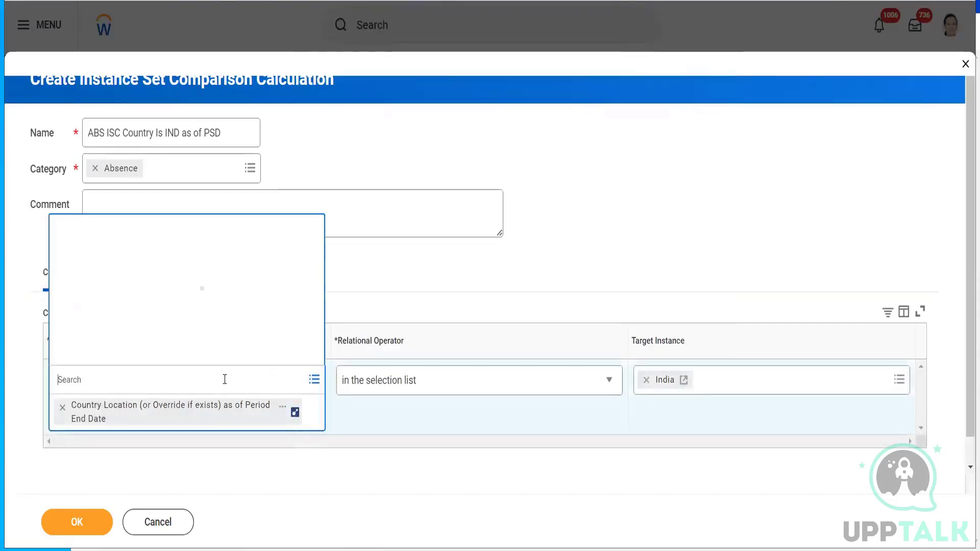
text(country location)
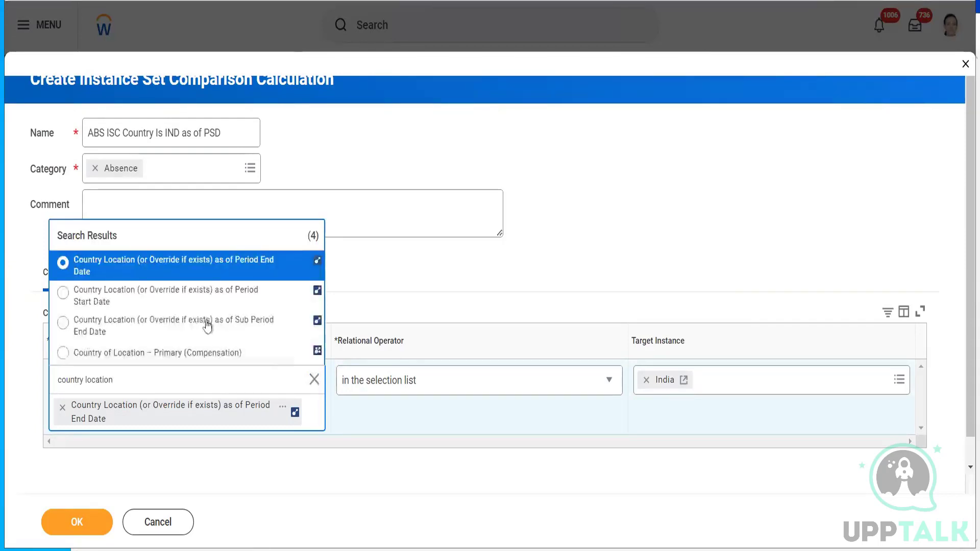
mouse_move(213, 259)
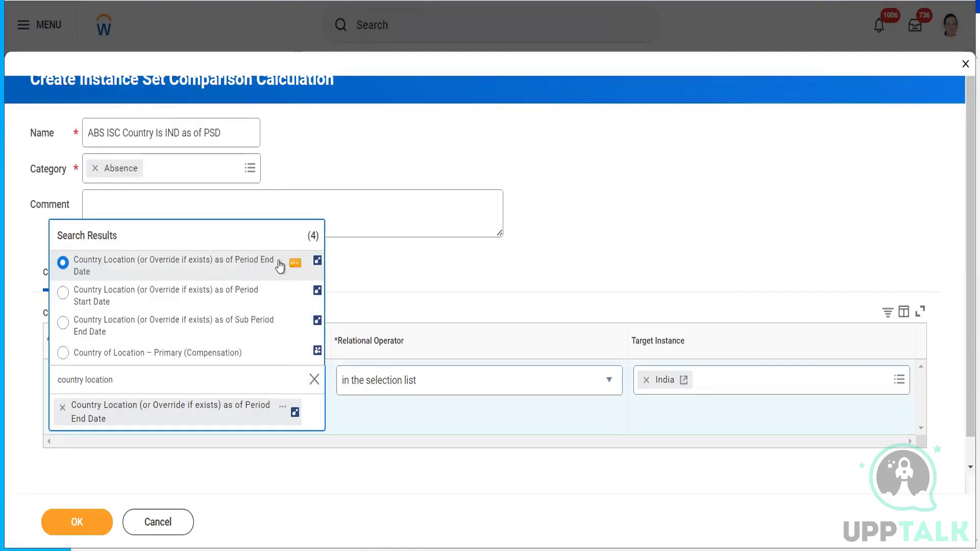
click(137, 296)
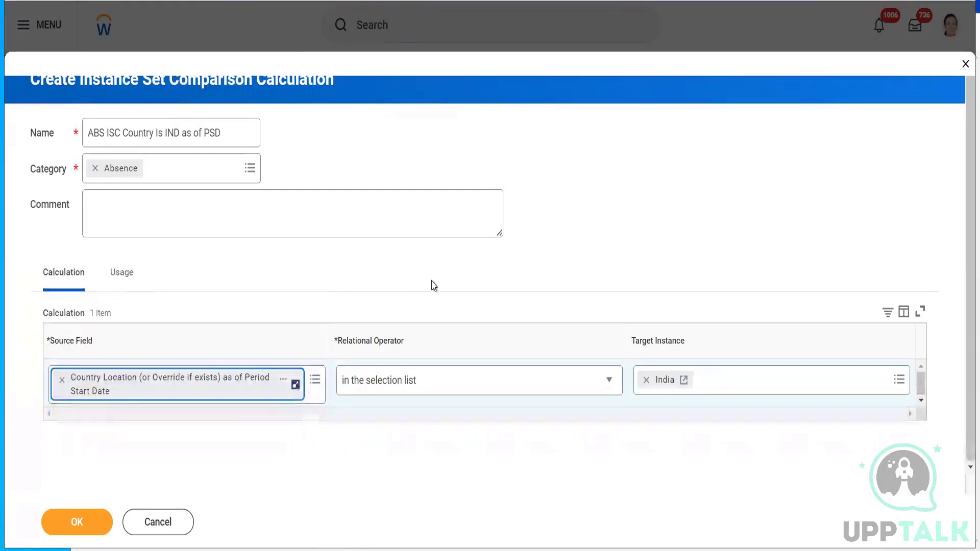
click(524, 387)
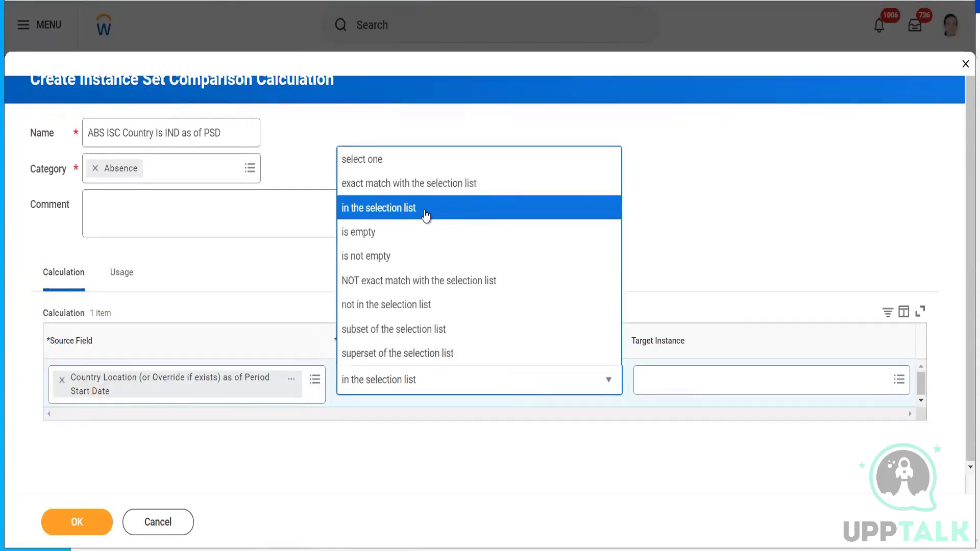
click(705, 388)
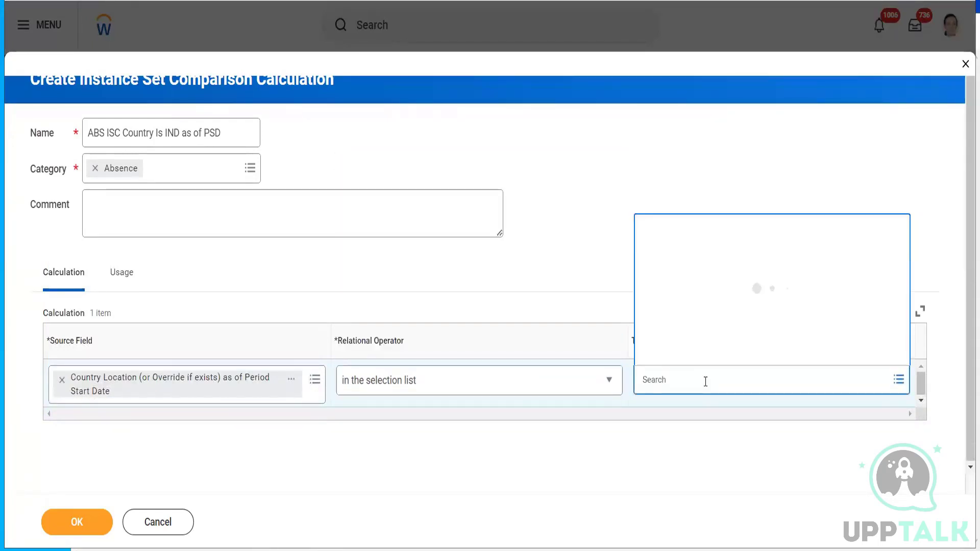
text(india)
key(Return)
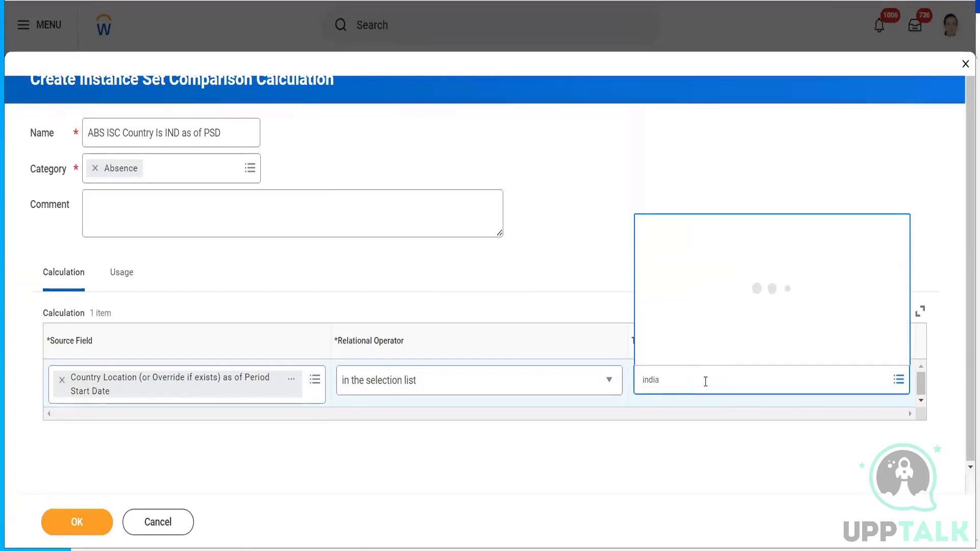
click(674, 282)
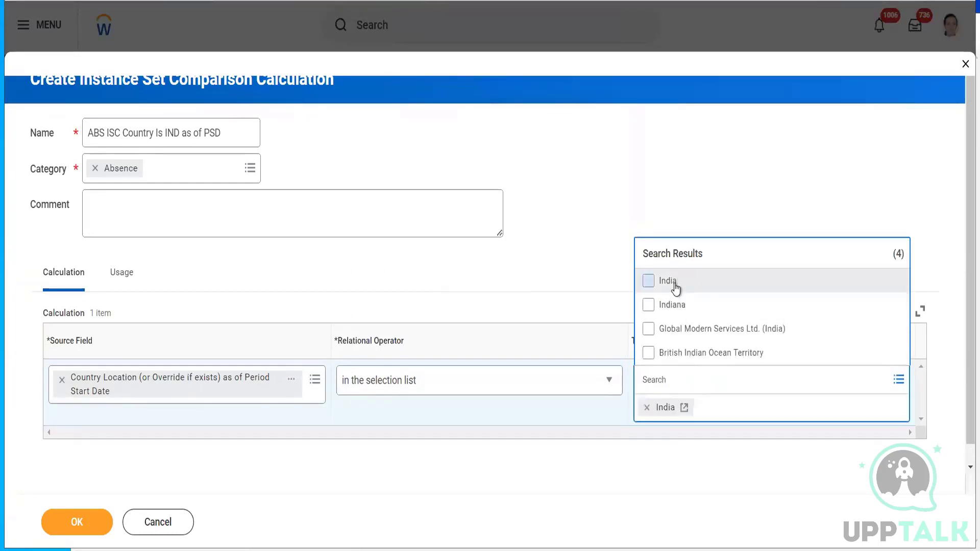
click(608, 193)
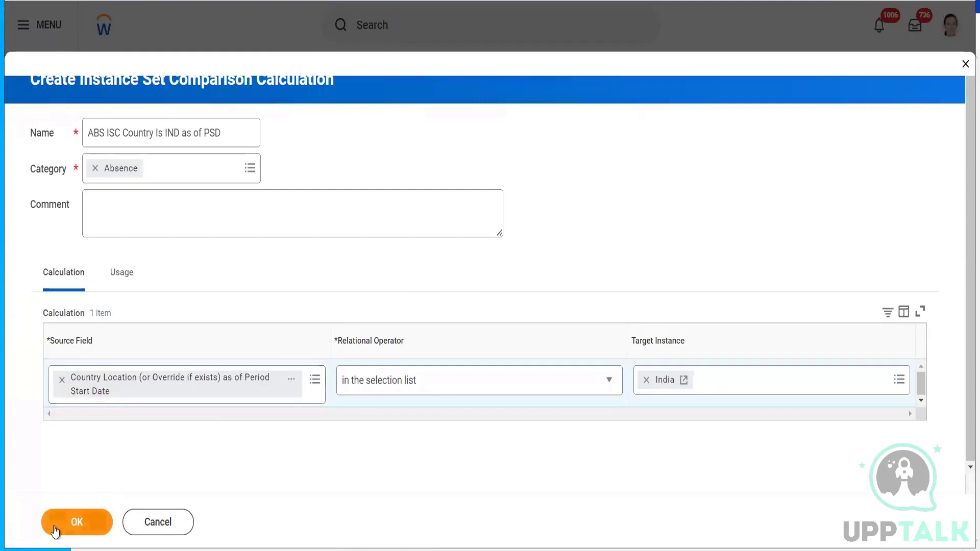
click(74, 522)
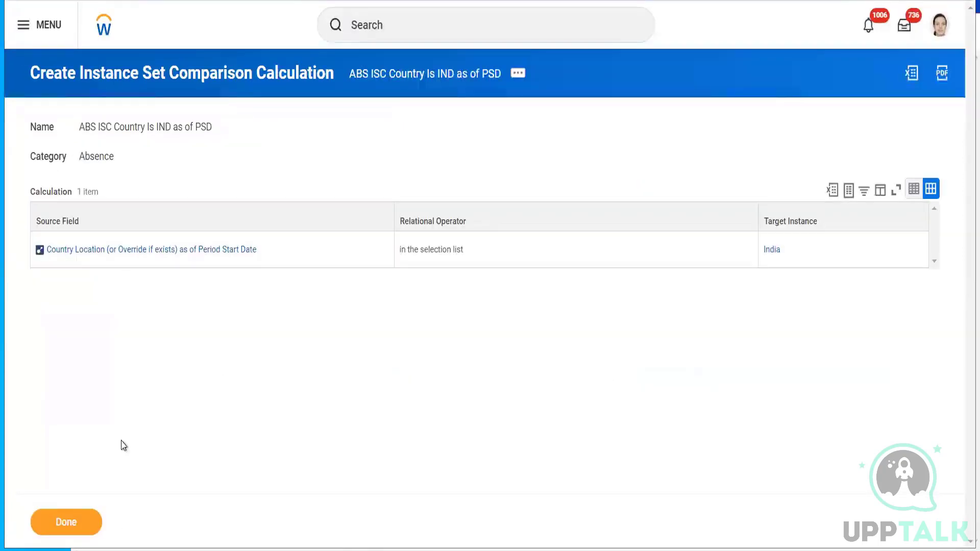
- Finish the saved PSD calculation and return to the Annual Leave plan form
click(63, 522)
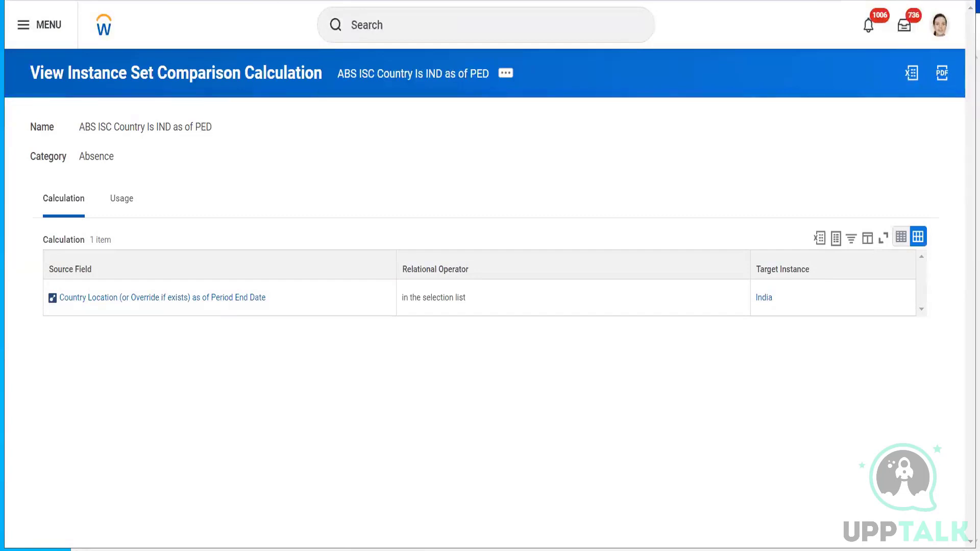
key(ctrl+shift+Tab)
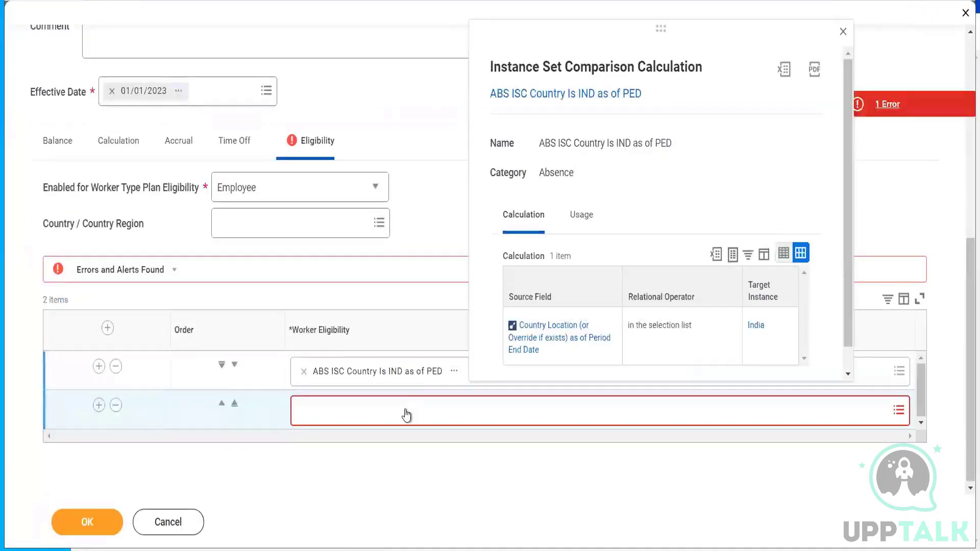
click(418, 477)
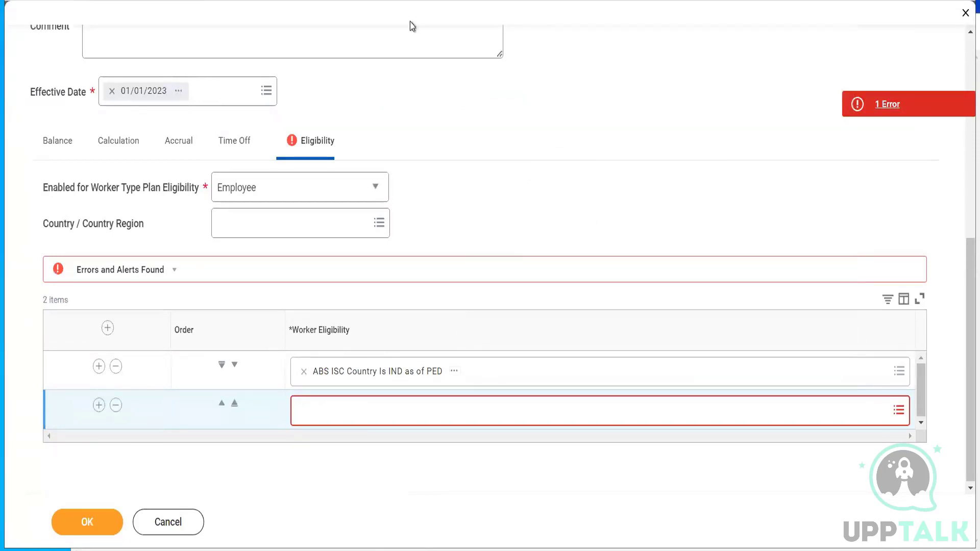
- Fill the empty eligibility row with ABS ISC Country Is IND as of PSD and submit the plan
click(369, 415)
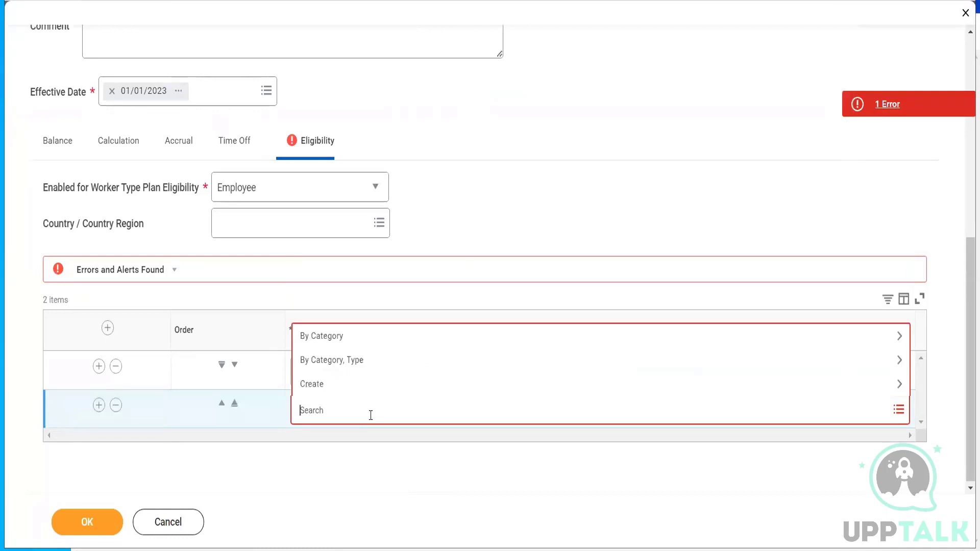
key(ctrl+v)
text(D)
key(Return)
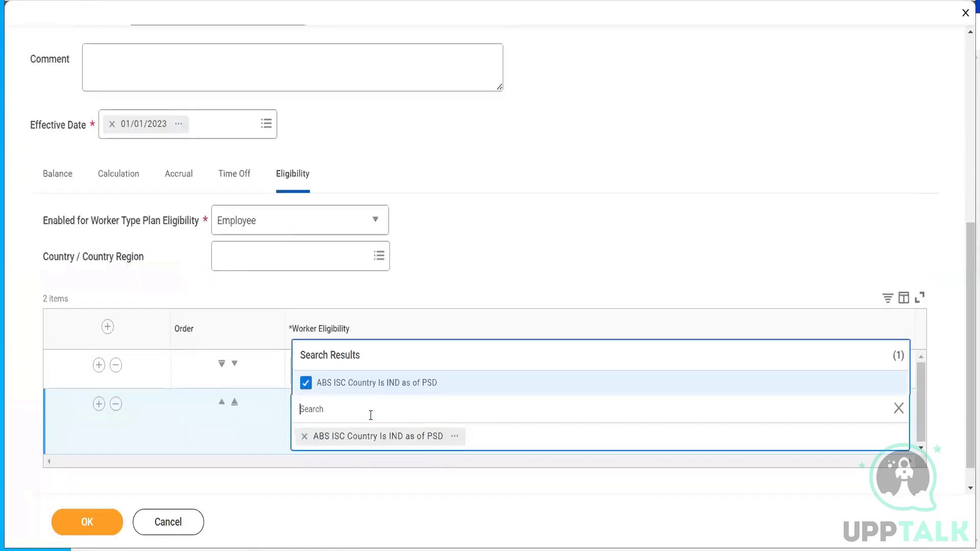
click(529, 170)
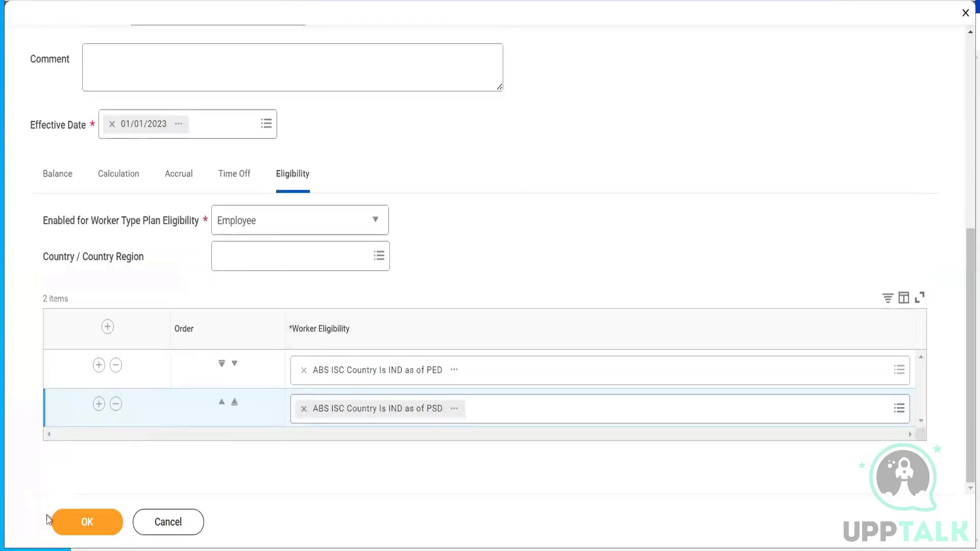
click(70, 531)
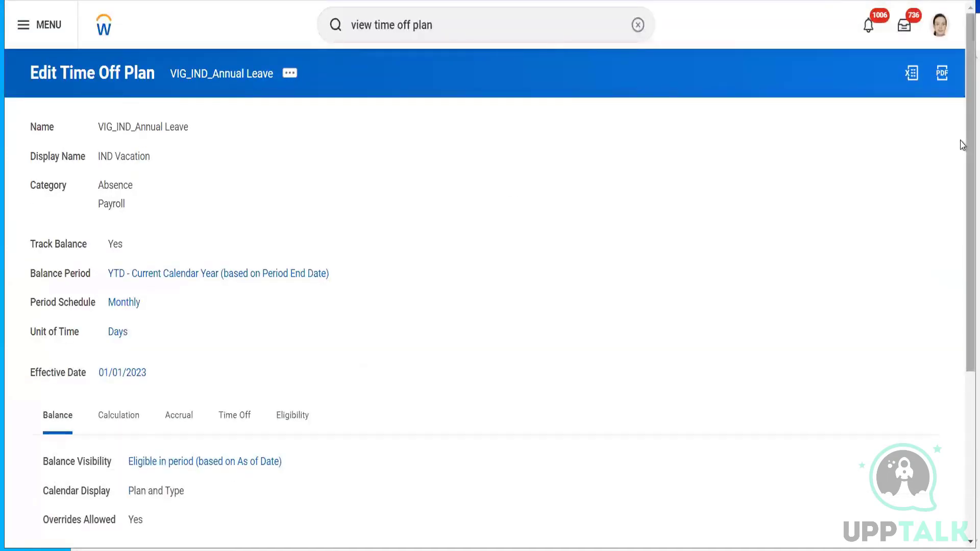
- On the plan's Eligibility tab, open the ABS ISC Country Is IND as of PSD condition in a new tab
drag(962, 145, 962, 310)
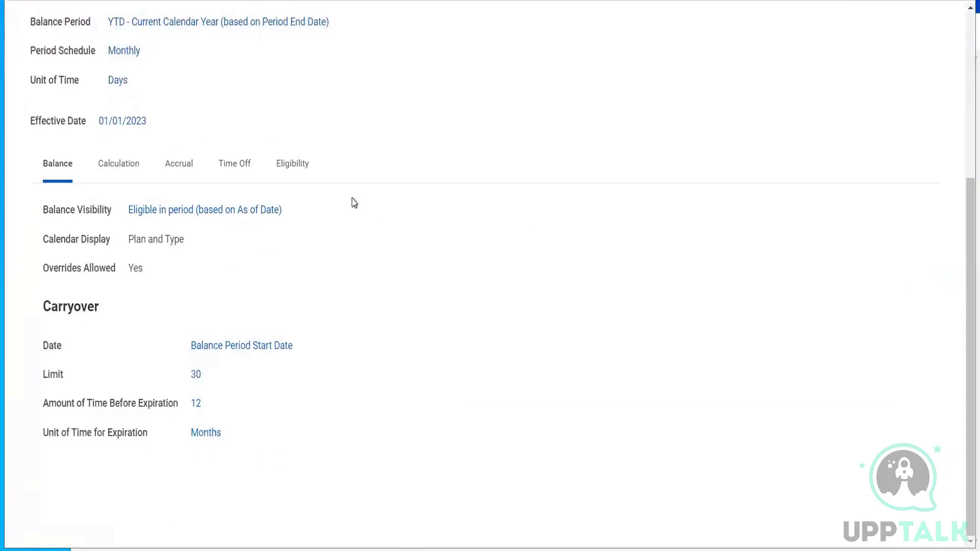
click(286, 167)
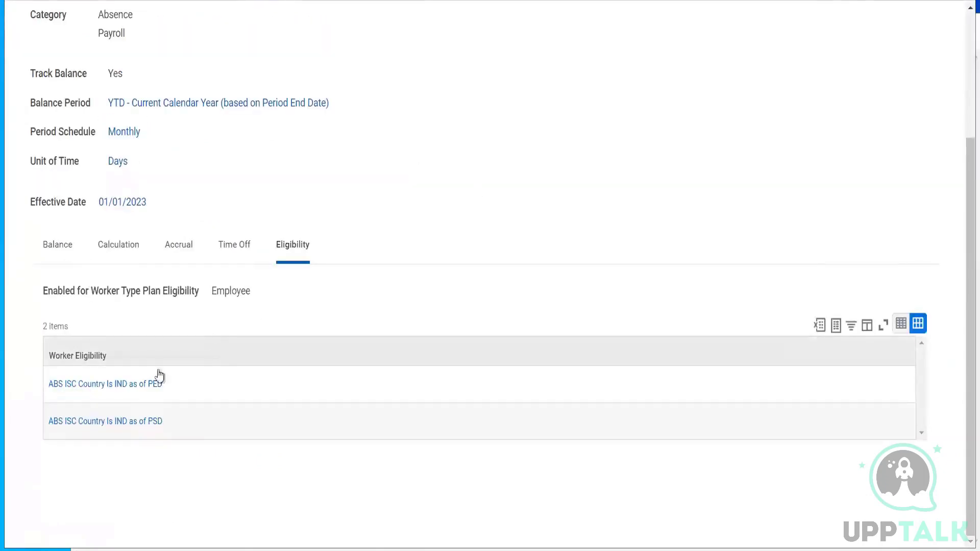
right_click(132, 425)
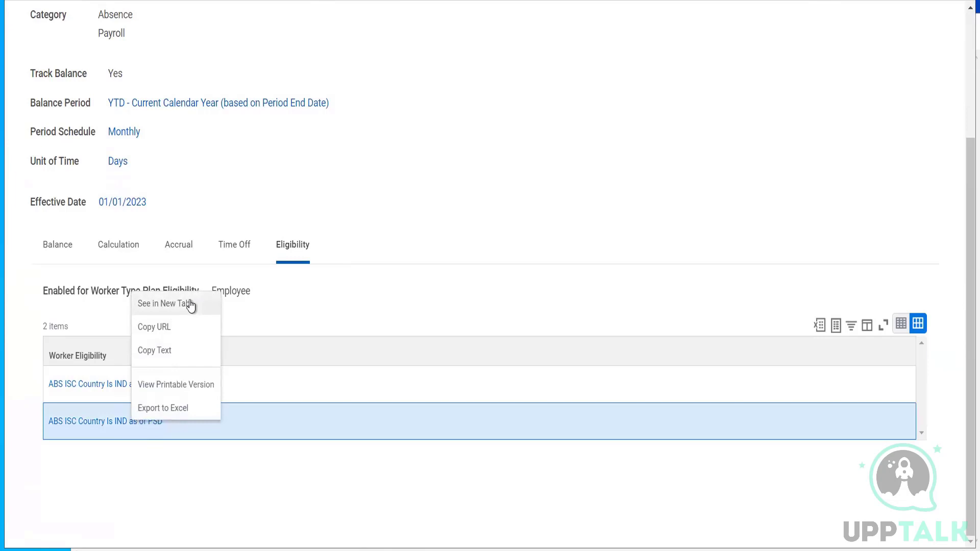
click(190, 305)
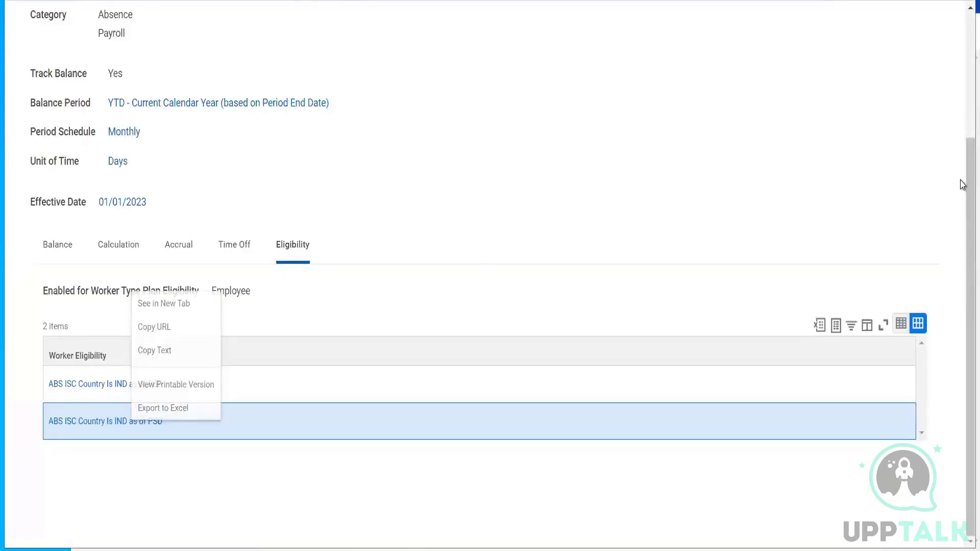
scroll(962, 185, up, 3)
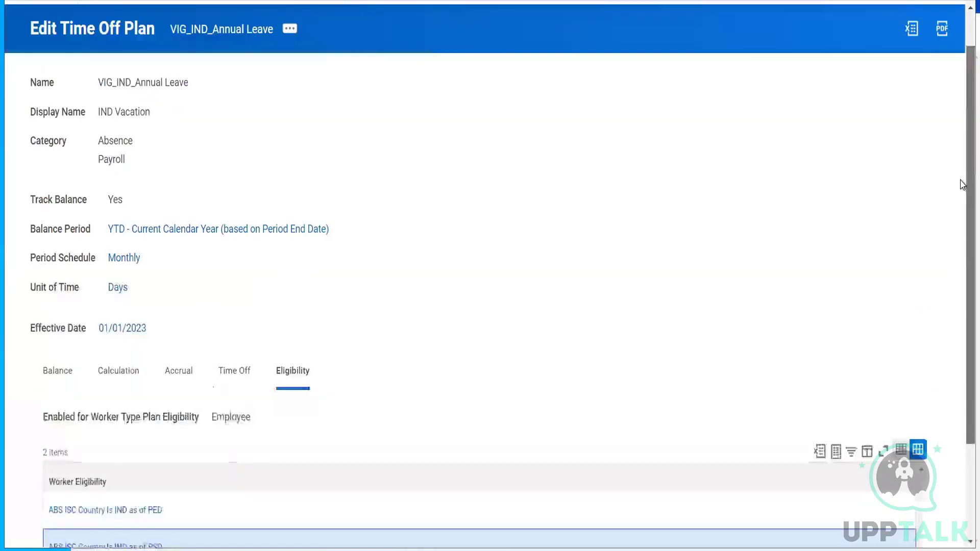
- Start editing the VIG_IND_Annual Leave plan as of its 01/01/2023 effective date
click(287, 32)
mouse_move(401, 92)
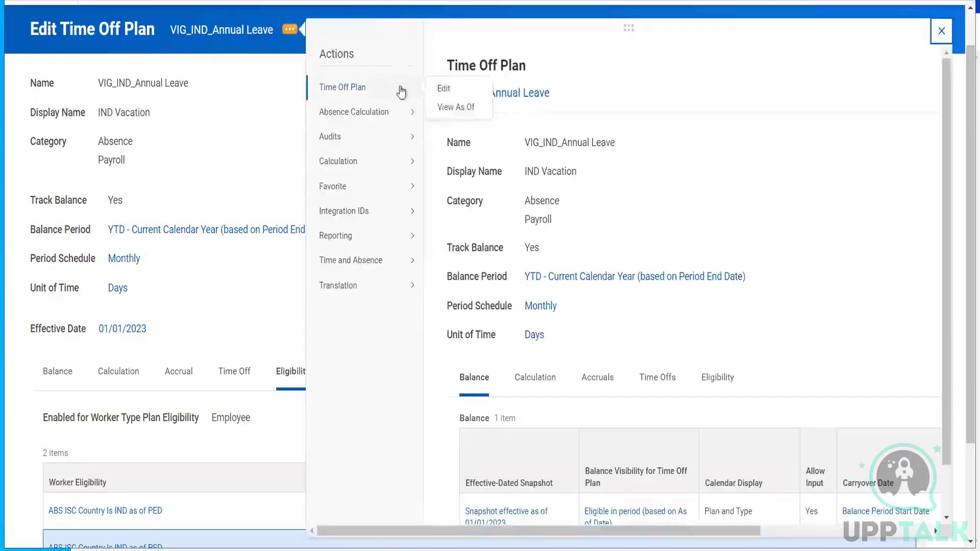
click(446, 88)
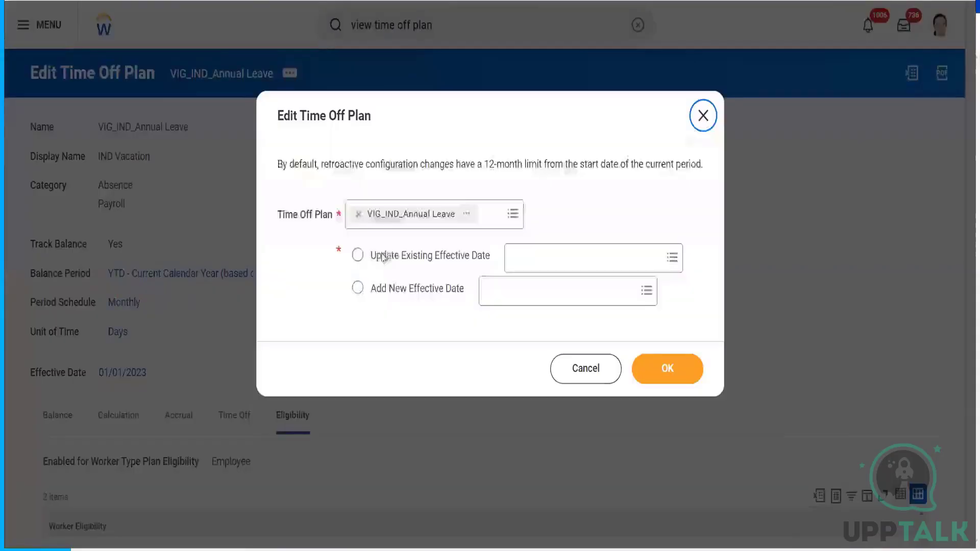
click(393, 255)
click(572, 254)
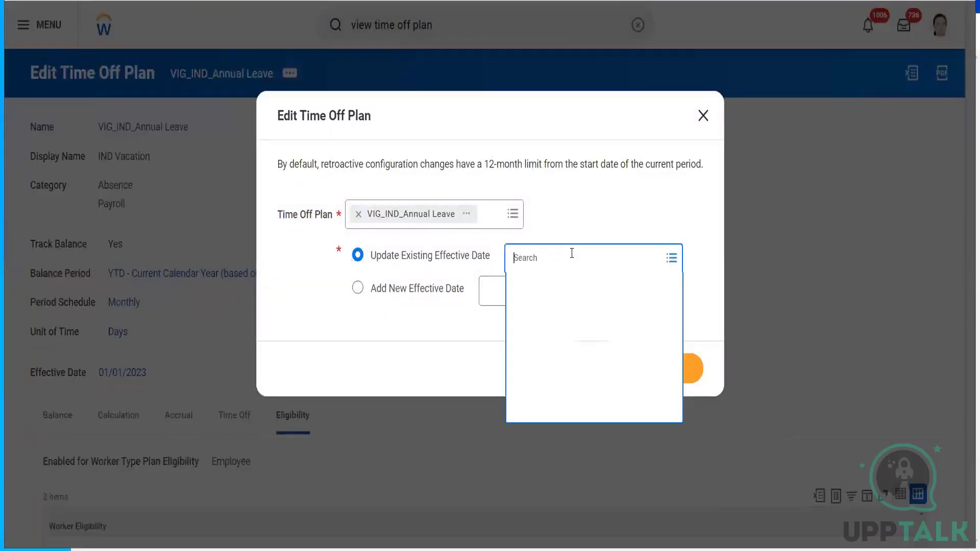
click(573, 294)
click(687, 373)
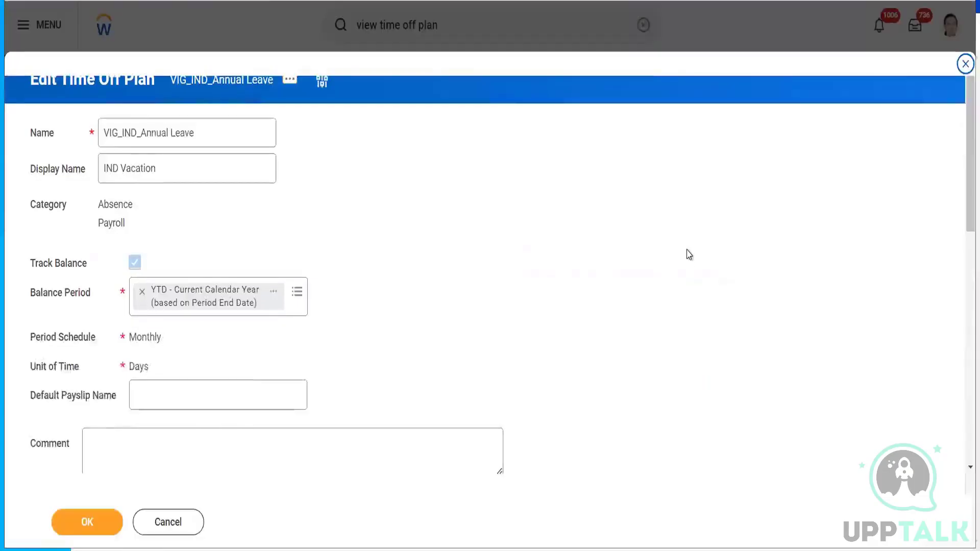
- On the Eligibility tab, preview the ABS ISC Country Is IND as of PSD condition and copy its name
drag(967, 139, 967, 240)
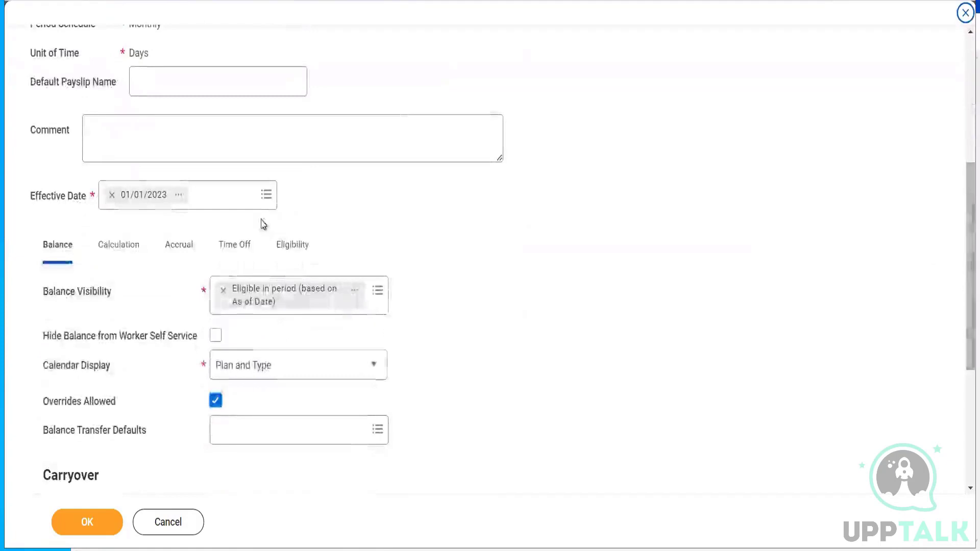
click(303, 259)
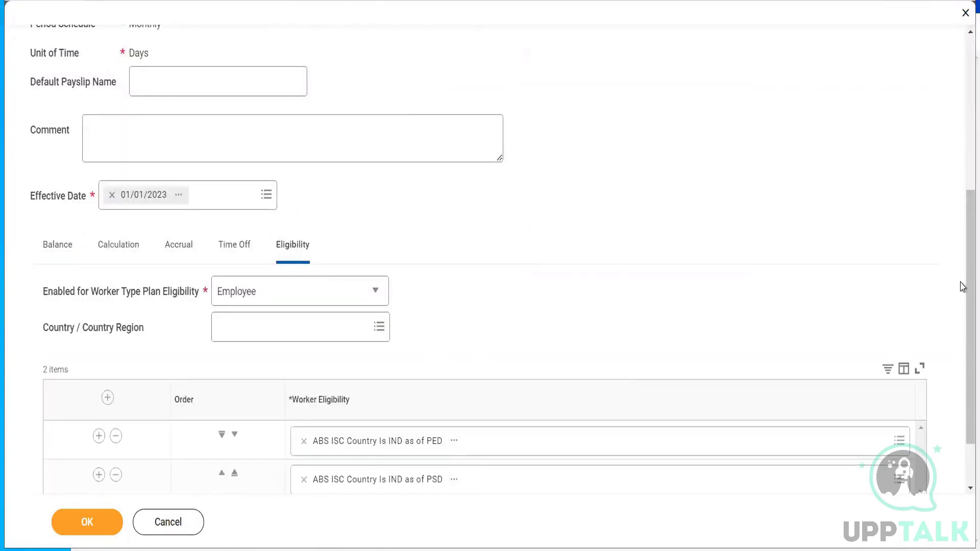
scroll(964, 307, down, 2)
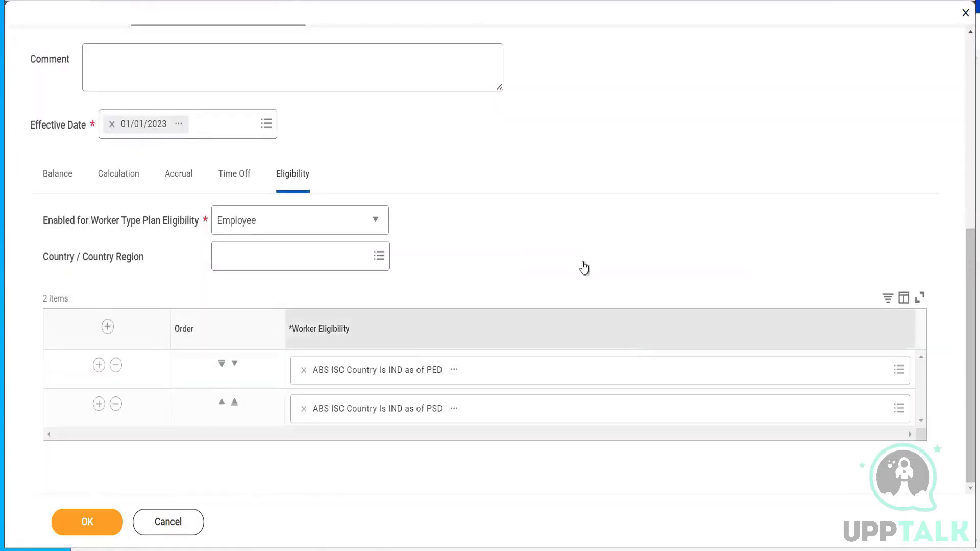
click(454, 410)
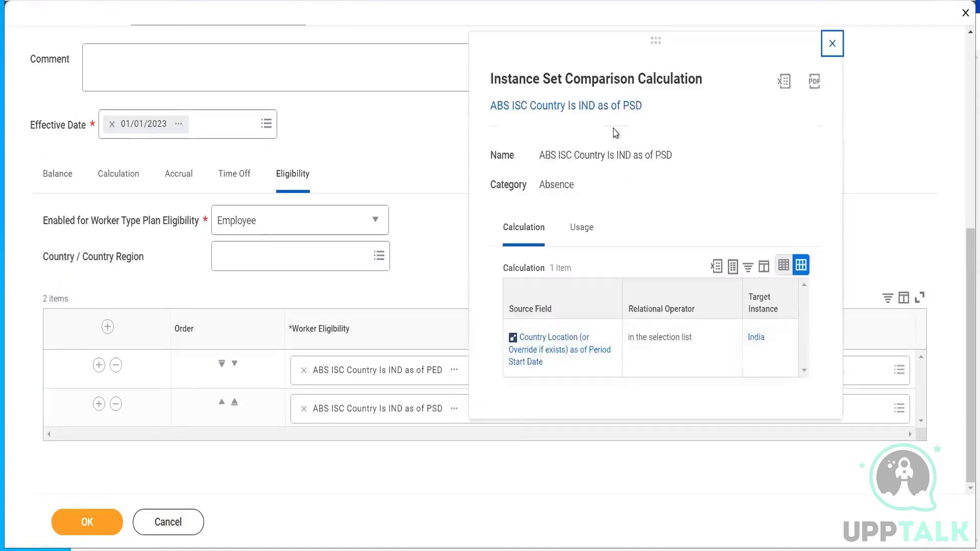
triple_click(602, 156)
key(ctrl+c)
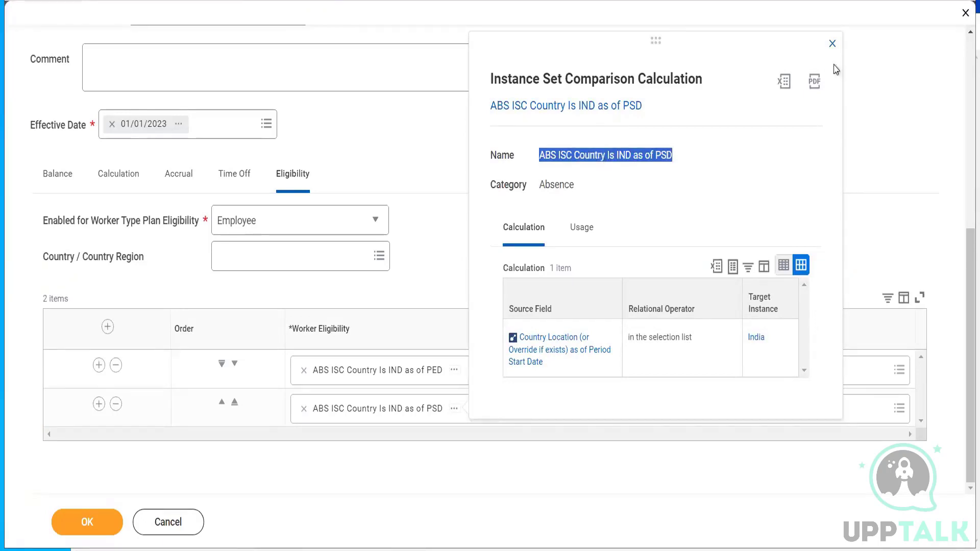
click(833, 43)
scroll(901, 109, up, 7)
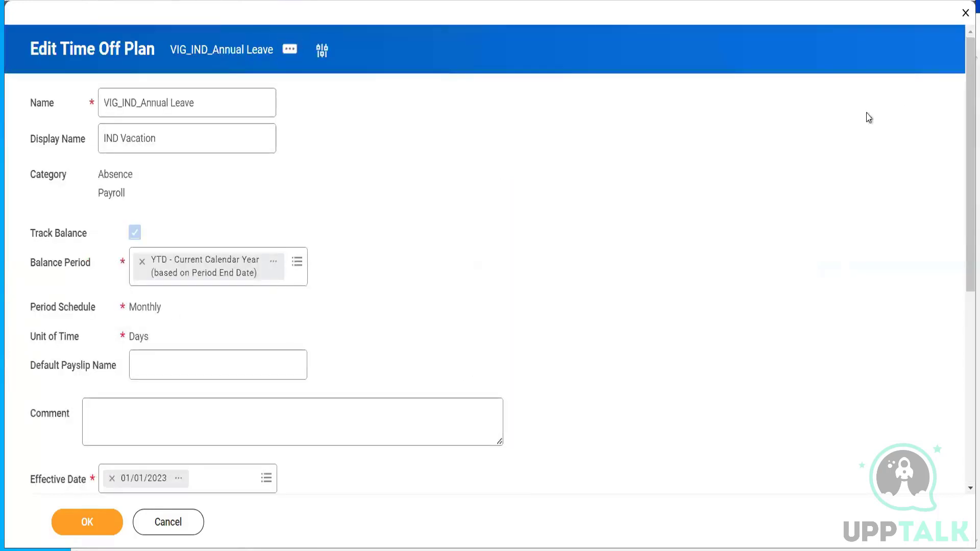
drag(966, 114, 963, 290)
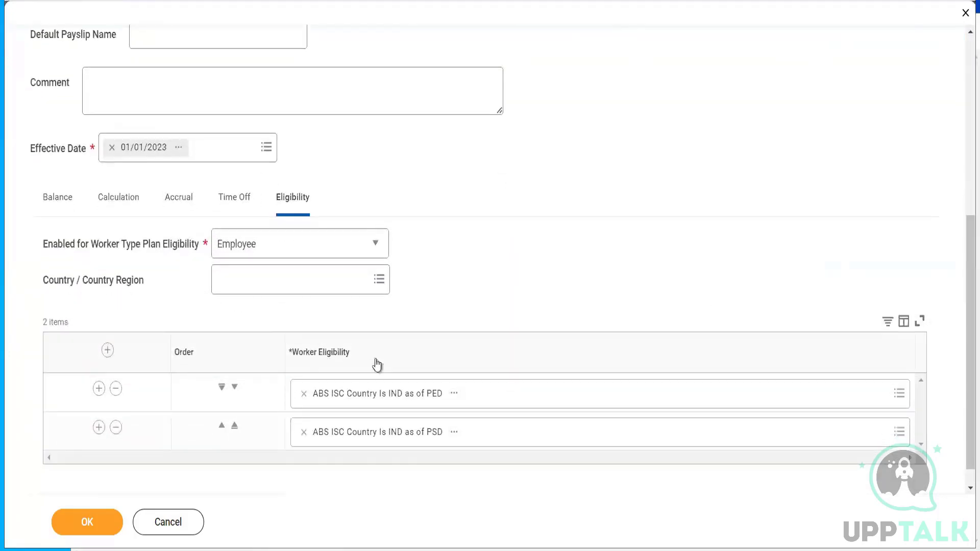
- Replace the PSD row with a new AND logic calculation starting from ABS ISC Country Is IND as of PSD
click(304, 435)
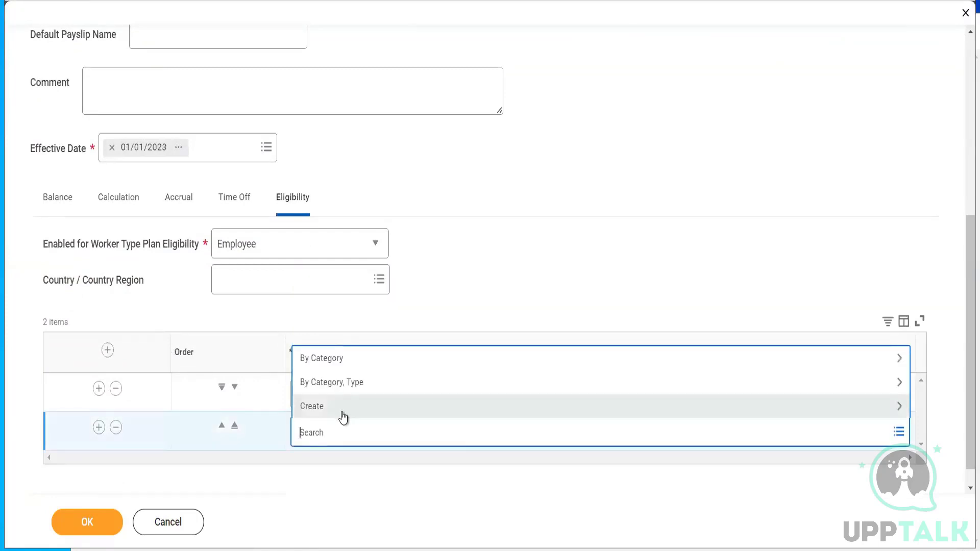
click(341, 411)
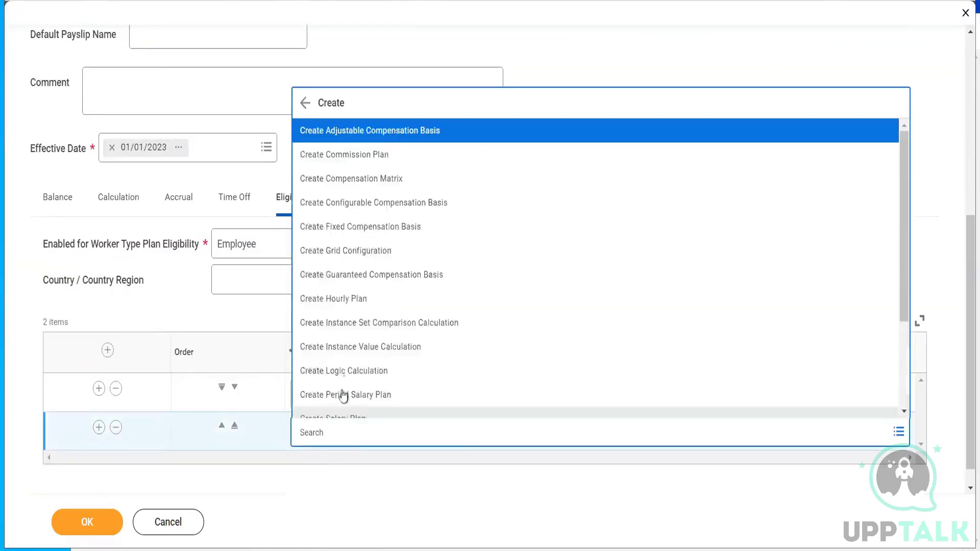
click(345, 372)
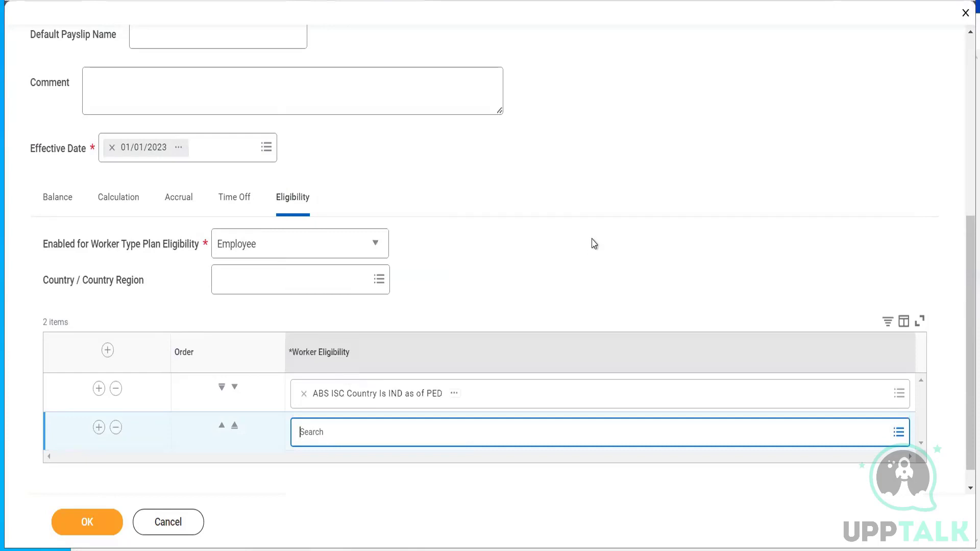
click(603, 378)
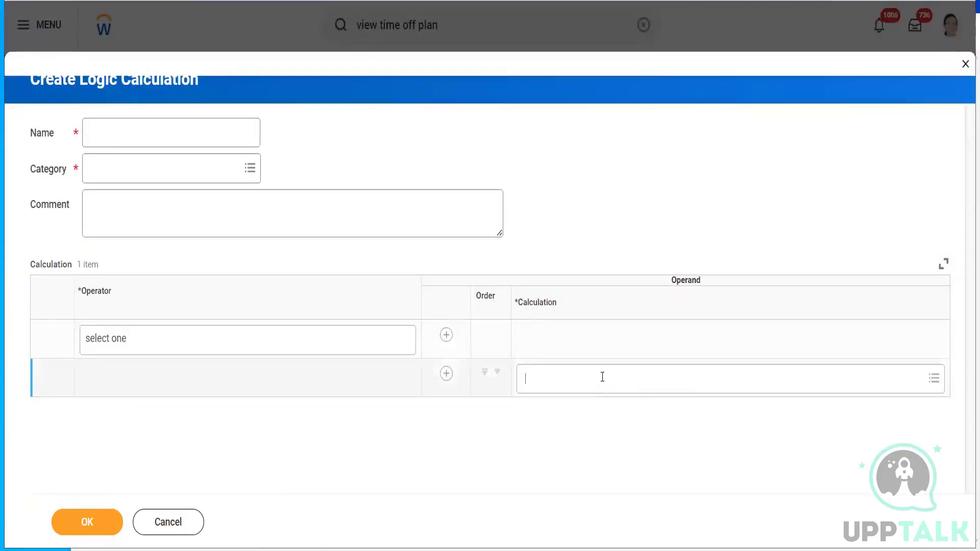
key(ctrl+v)
key(Return)
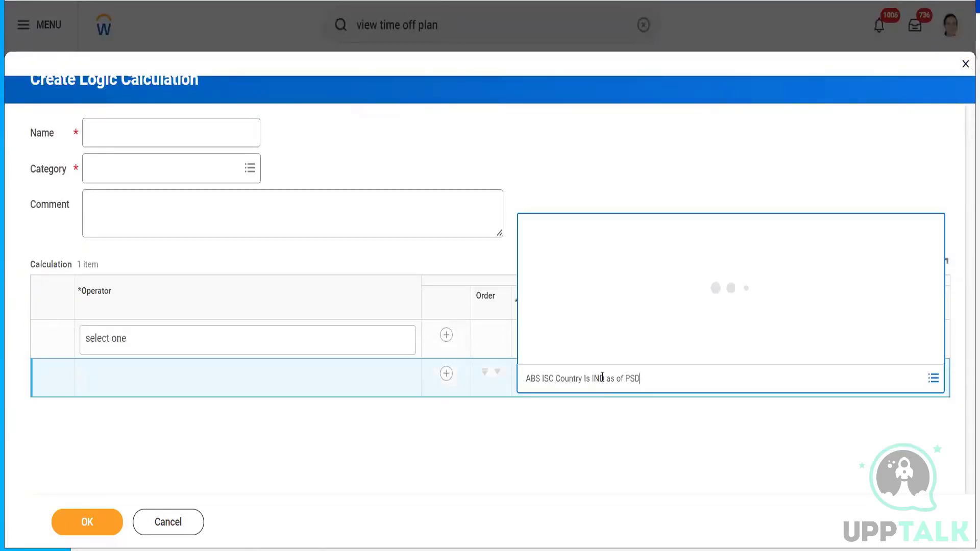
click(248, 343)
click(247, 343)
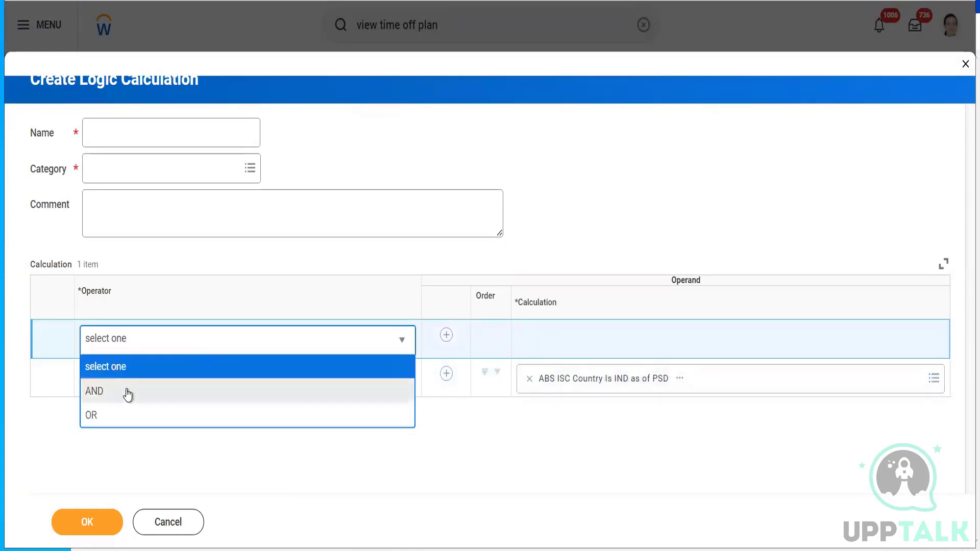
click(100, 393)
- Add Worker: Terminated Mid-Period as the AND calculation's second operand
click(445, 374)
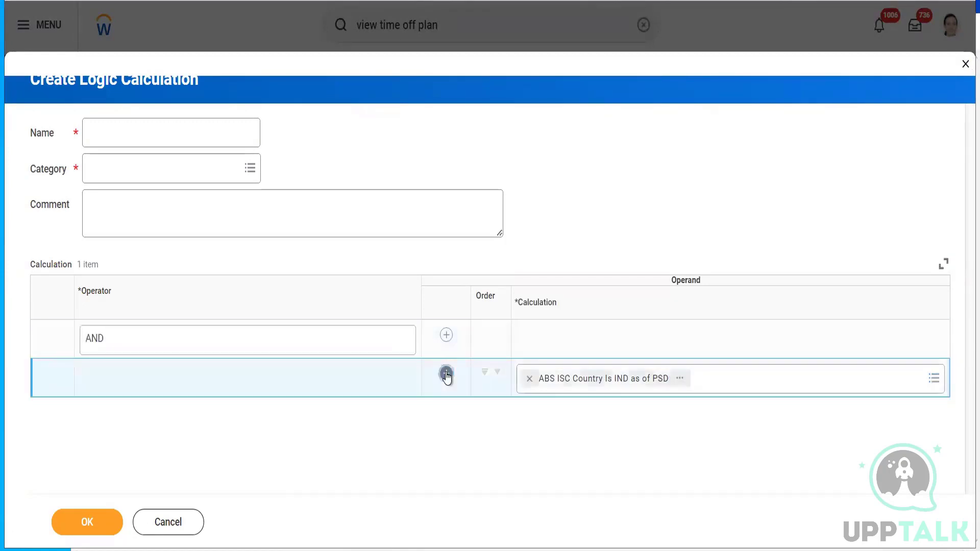
click(568, 421)
text(mi)
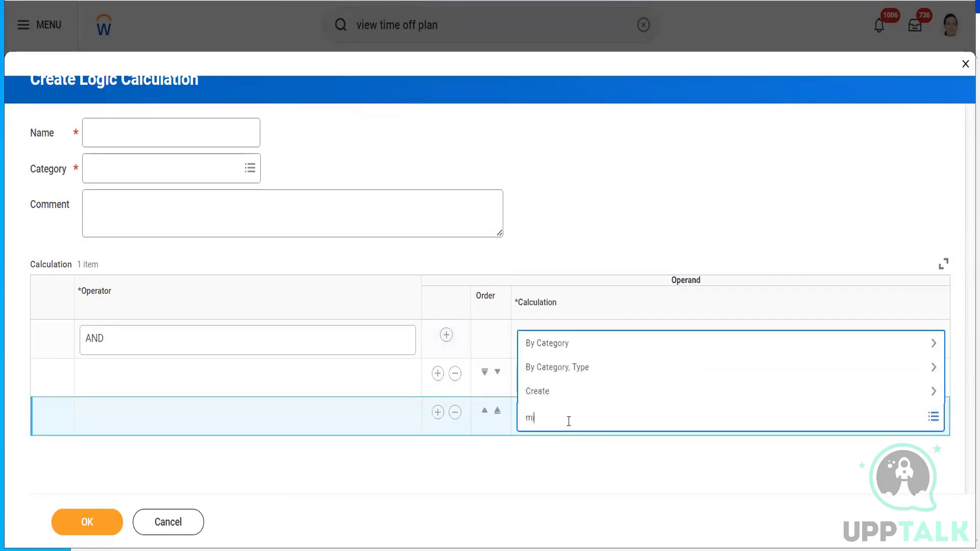
text(d term period)
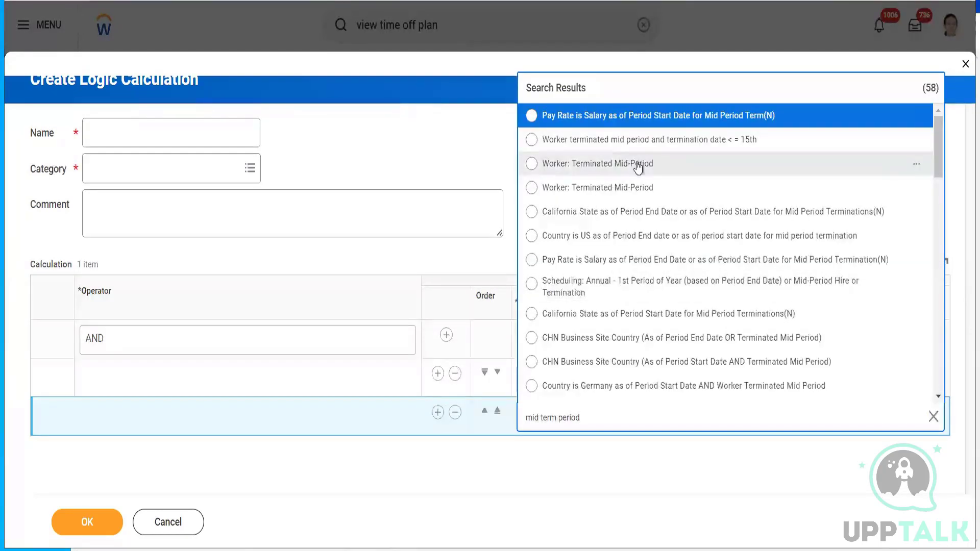
click(918, 165)
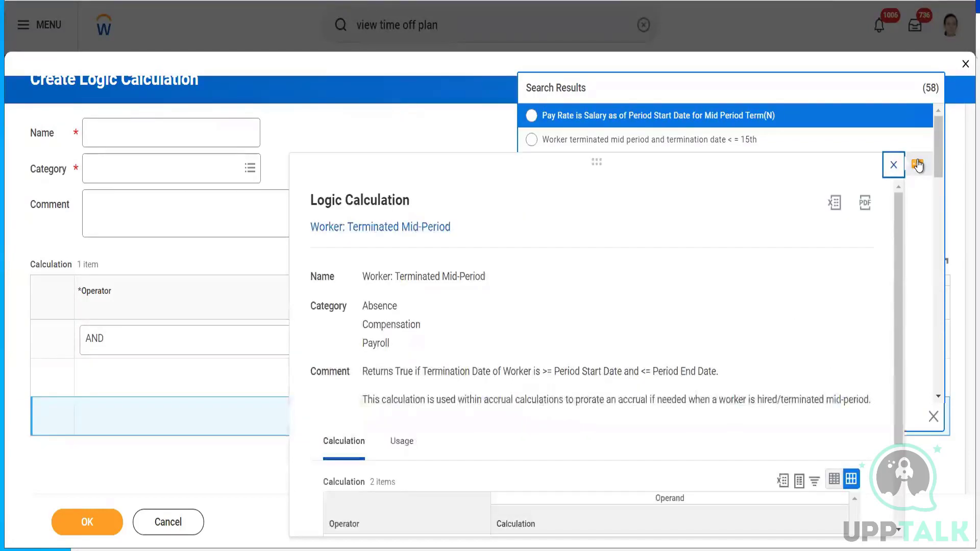
click(894, 165)
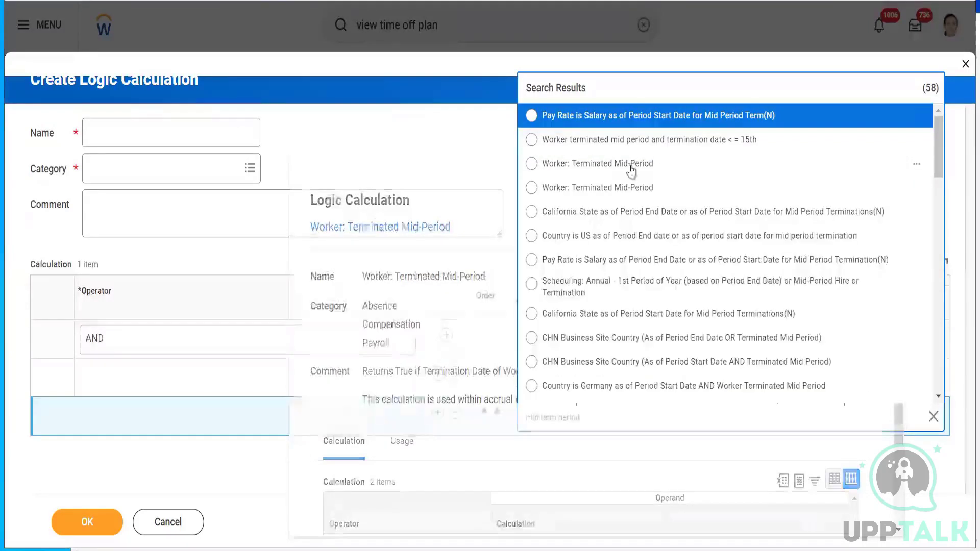
click(617, 165)
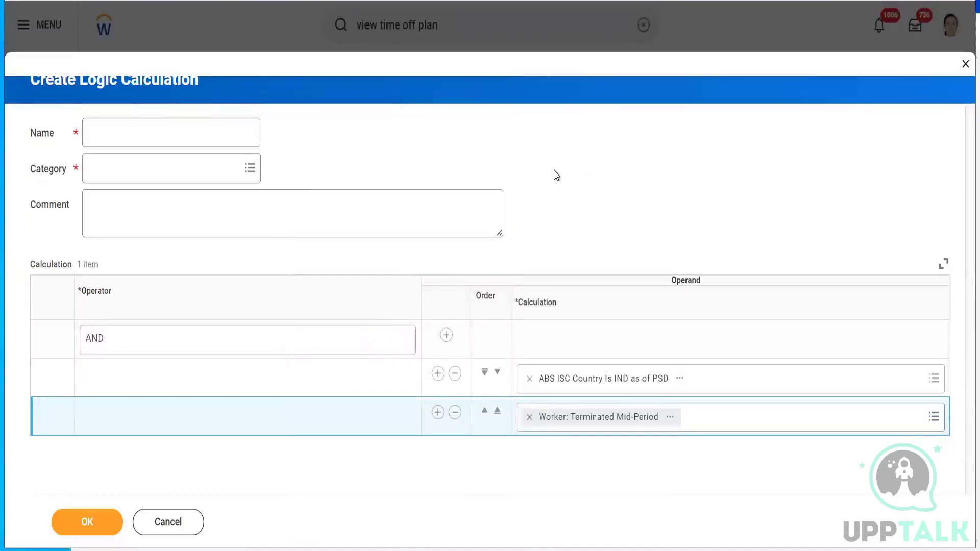
click(736, 427)
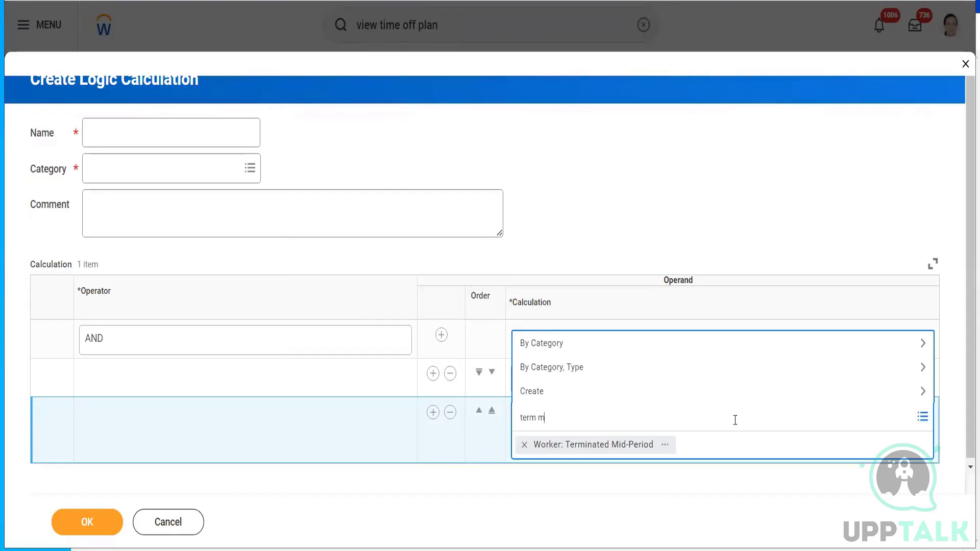
key(Return)
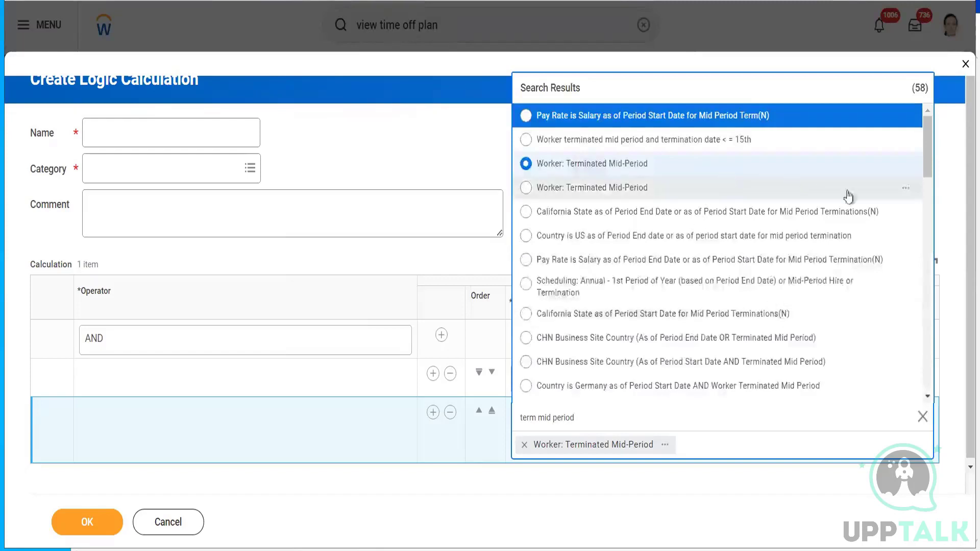
click(907, 189)
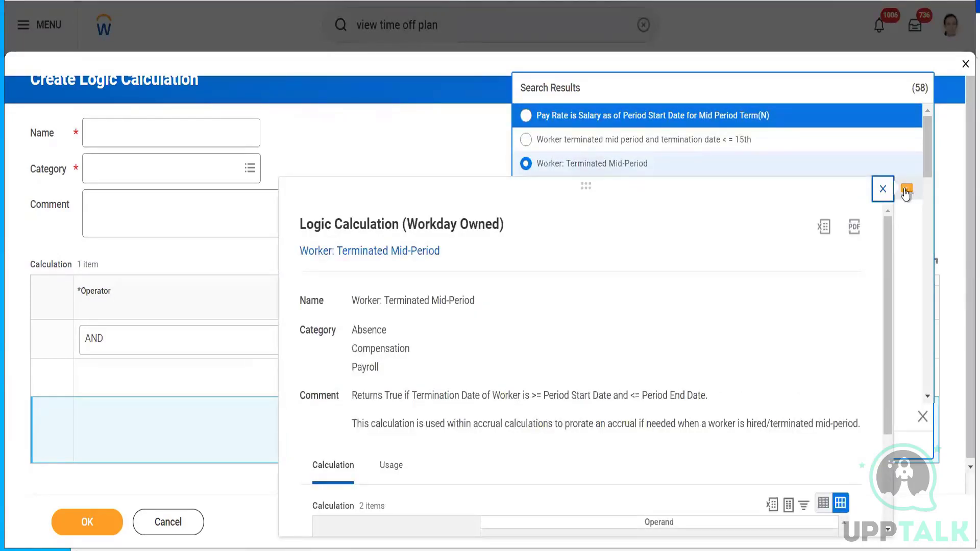
click(882, 189)
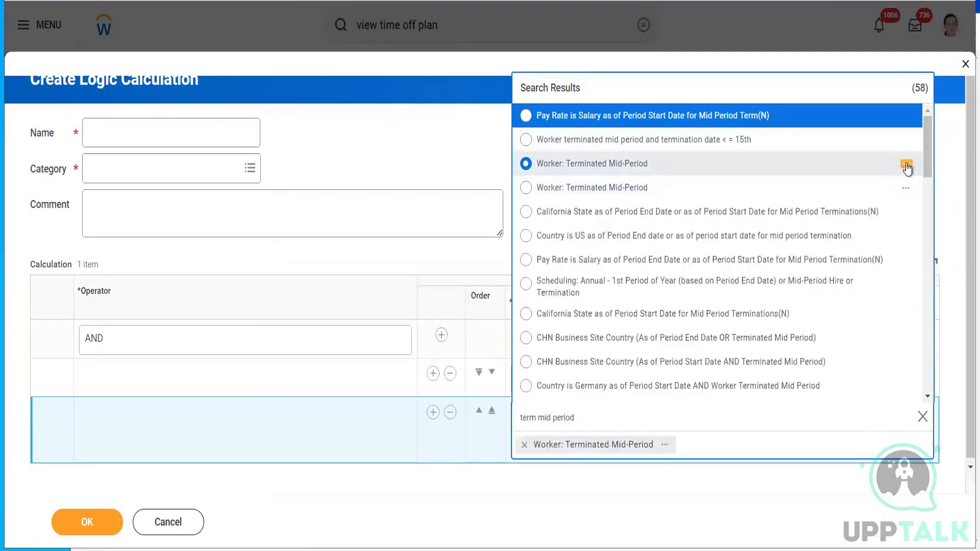
click(907, 166)
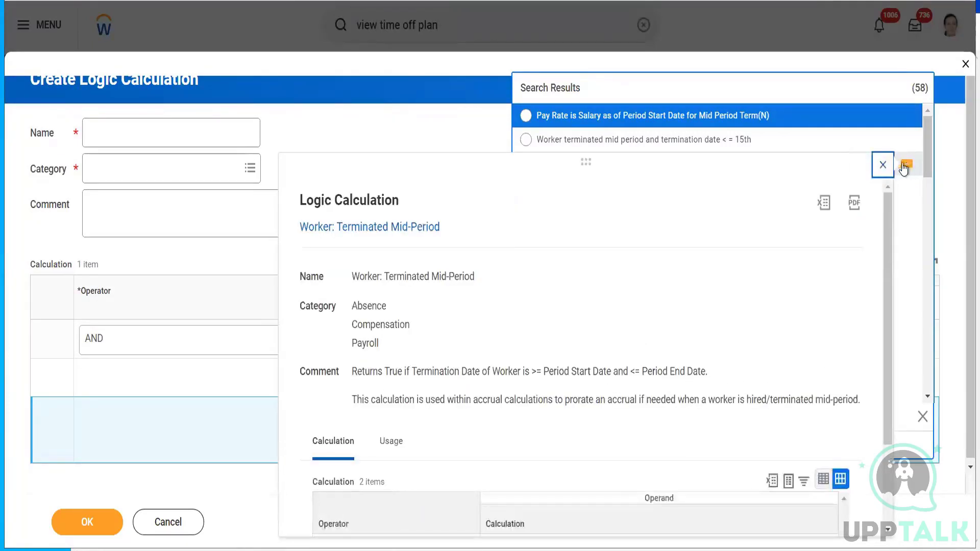
click(883, 165)
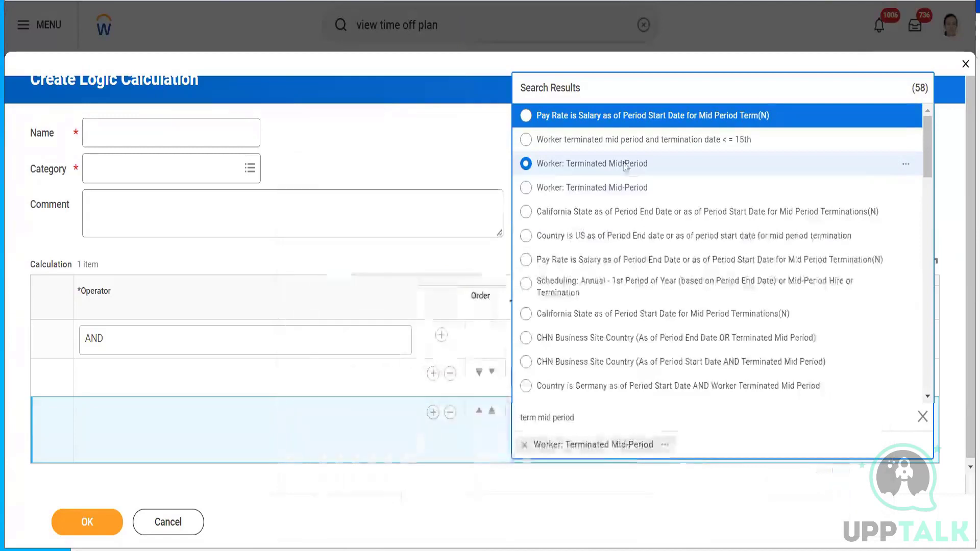
click(565, 190)
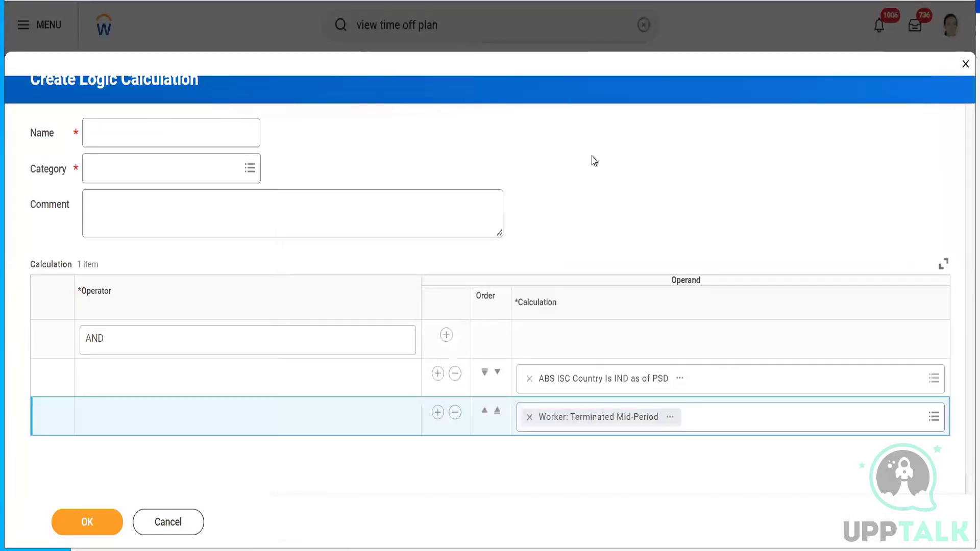
- Name it 'ABS ISC Country Is IND as of PSD and Mid-Period Terminated', category Absence, and save
click(122, 137)
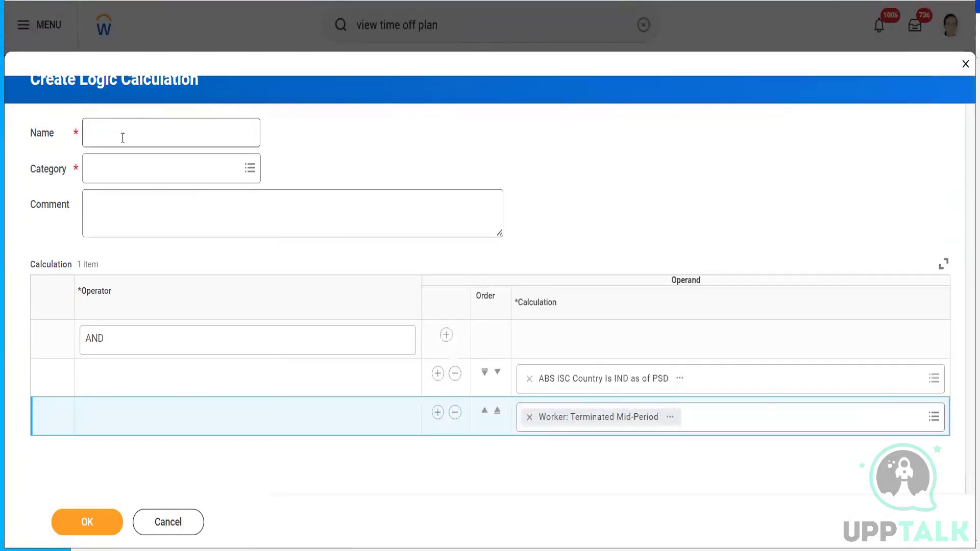
key(ctrl+v)
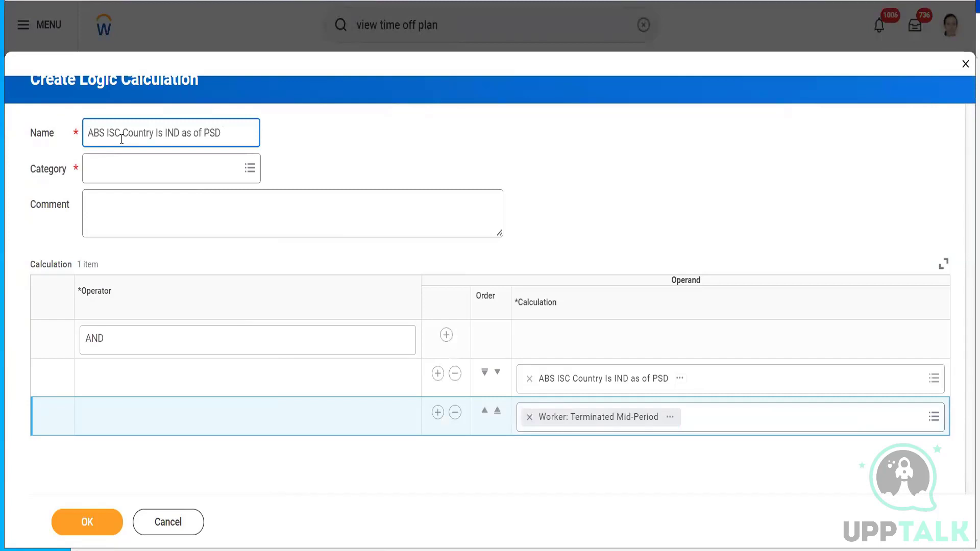
text(and )
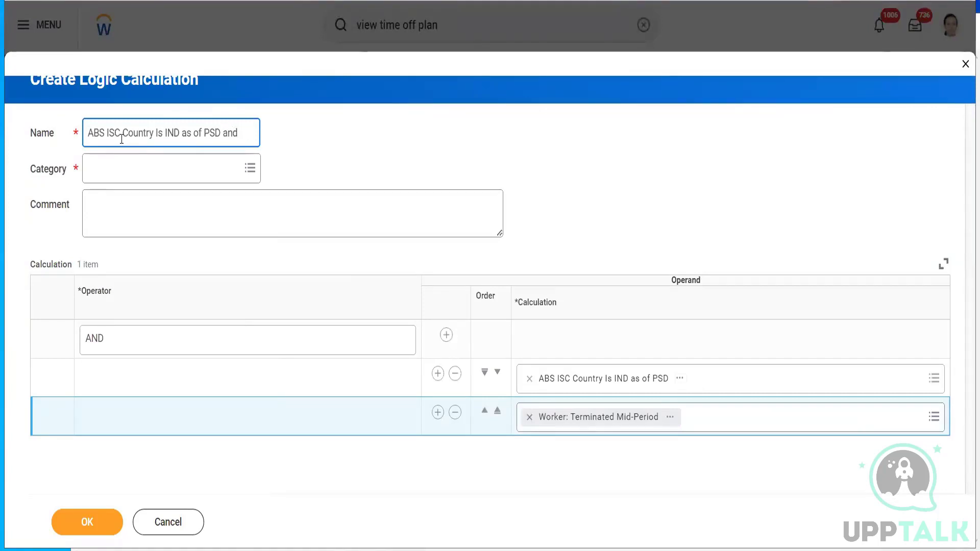
text(Mid-Period)
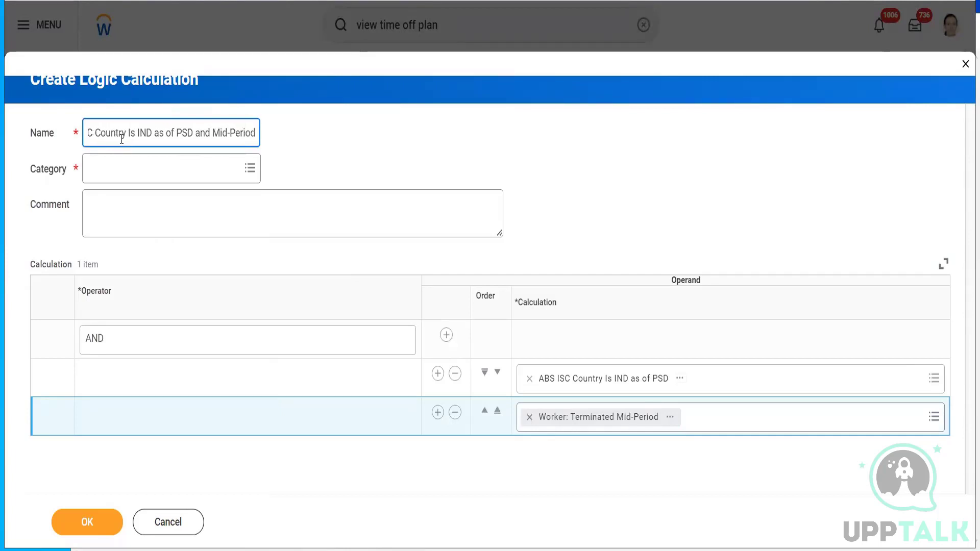
text( Termina)
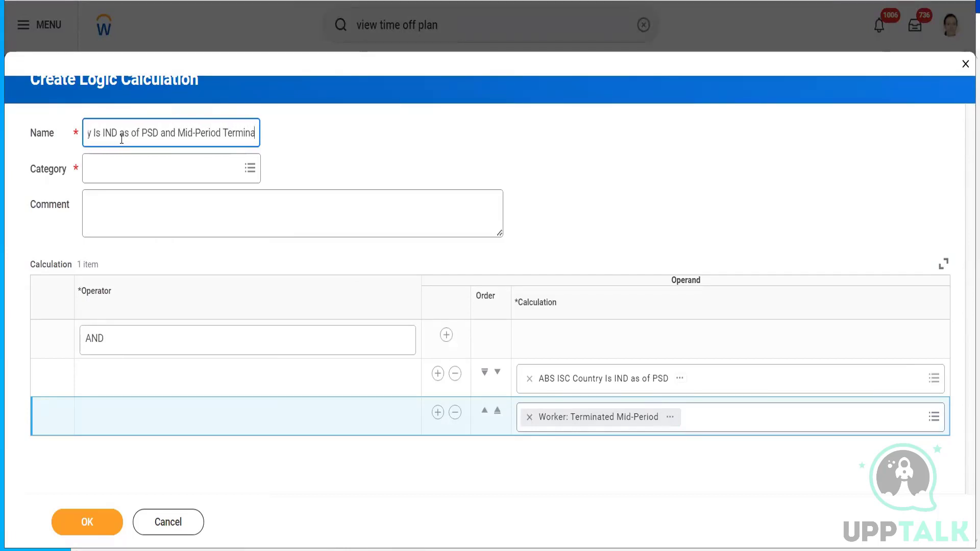
text(ted)
click(108, 172)
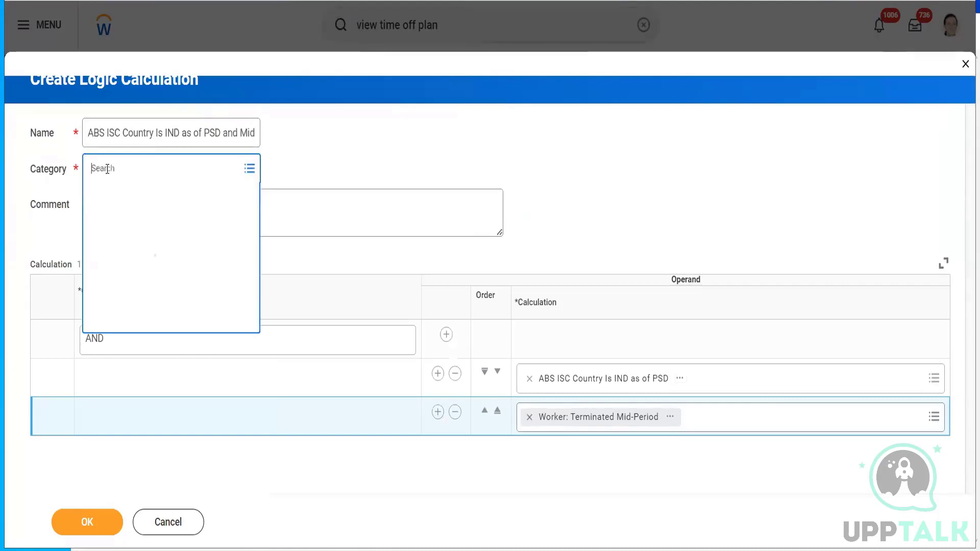
click(107, 195)
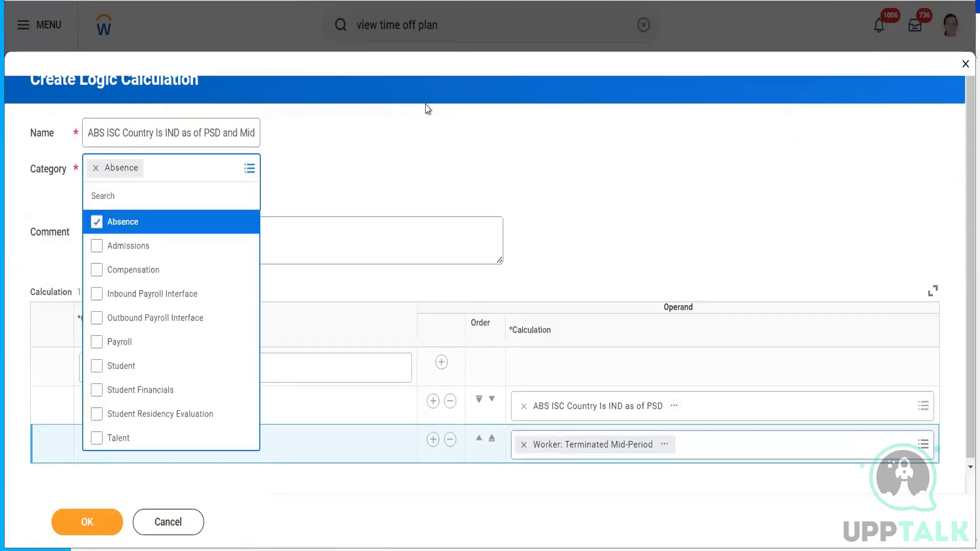
click(449, 109)
click(79, 527)
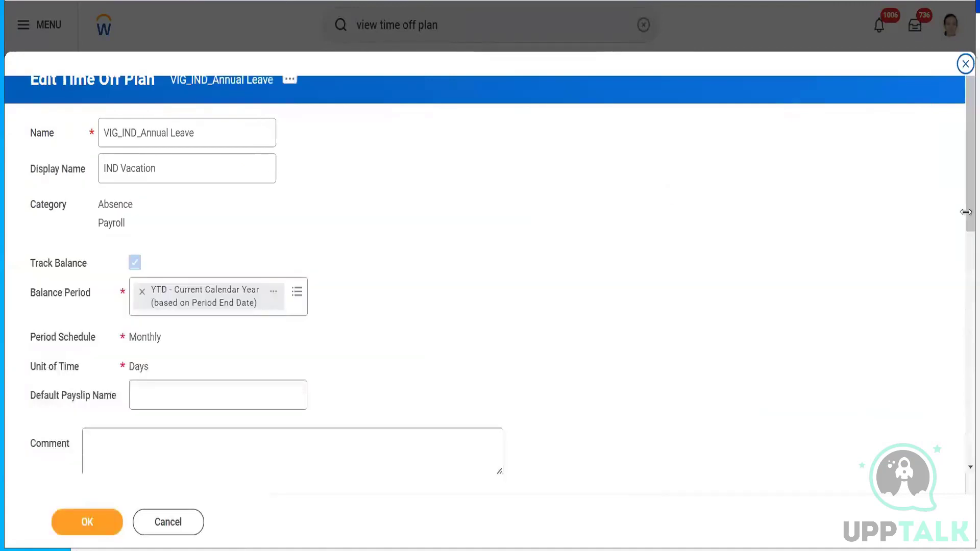
- Review the plan's Worker Eligibility table, now listing the PSD and Mid-Period Terminated condition second
scroll(954, 296, down, 8)
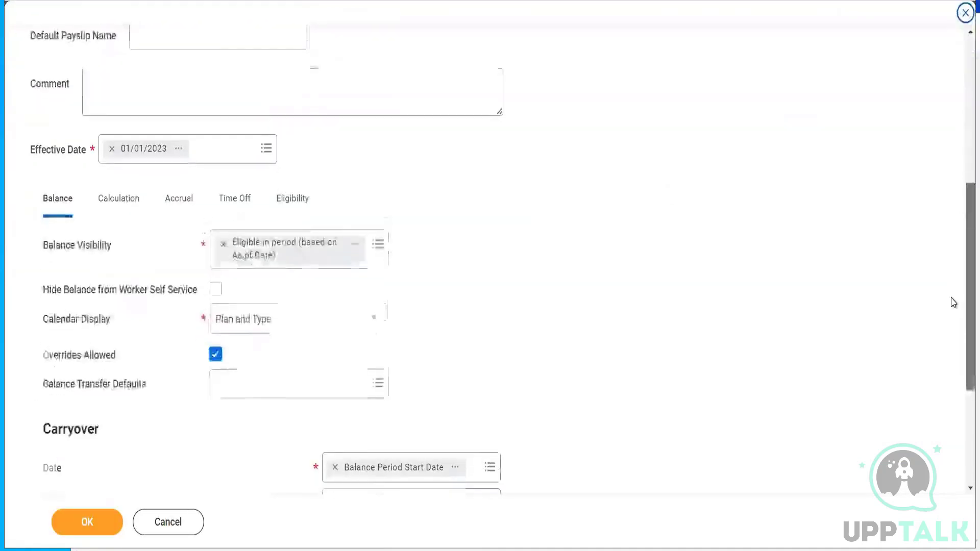
click(293, 187)
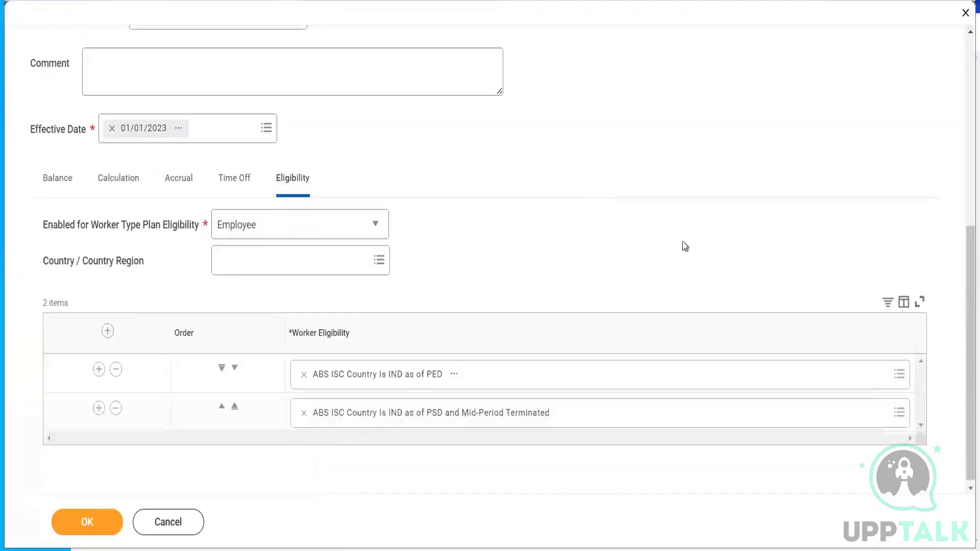
drag(966, 323, 967, 370)
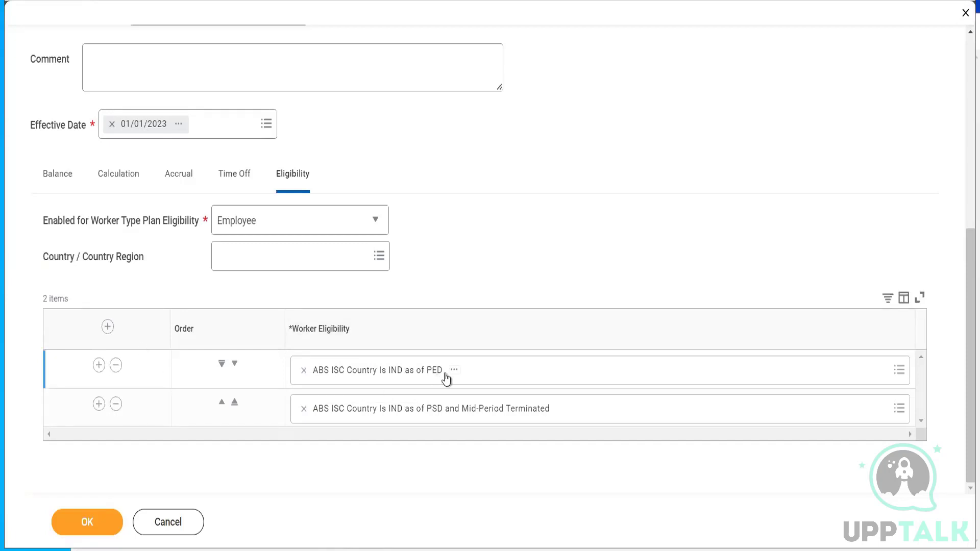
- Remove the PED eligibility condition and start a new logic calculation with operator OR
click(303, 370)
click(349, 365)
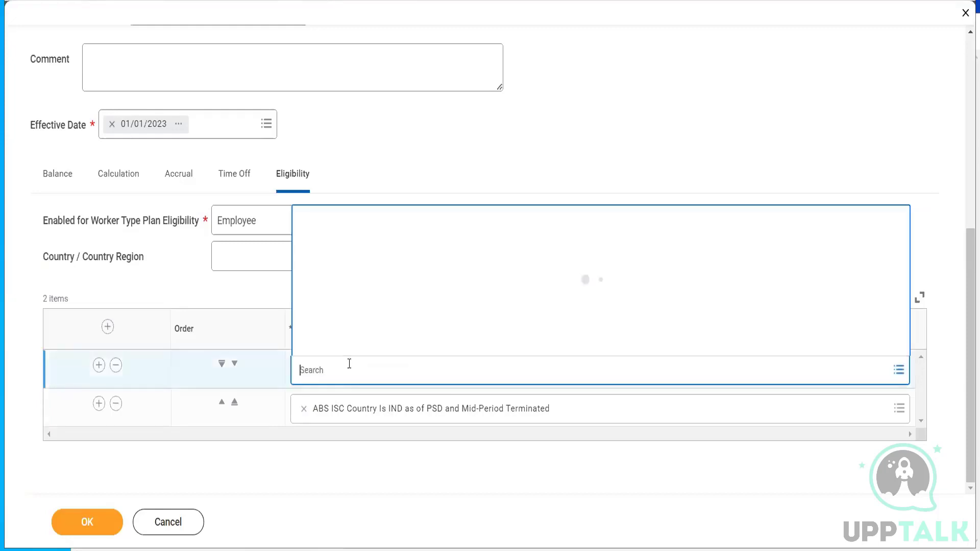
click(342, 348)
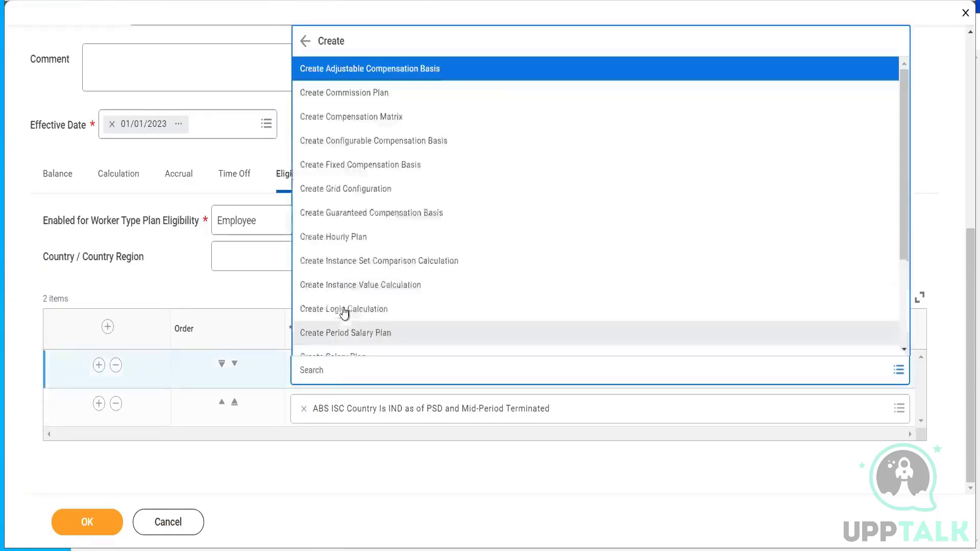
key(Escape)
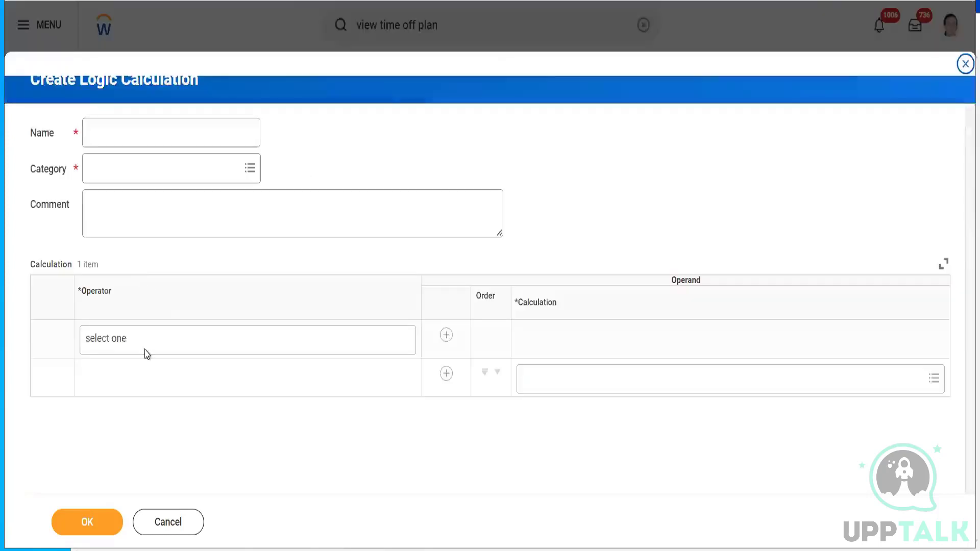
click(140, 352)
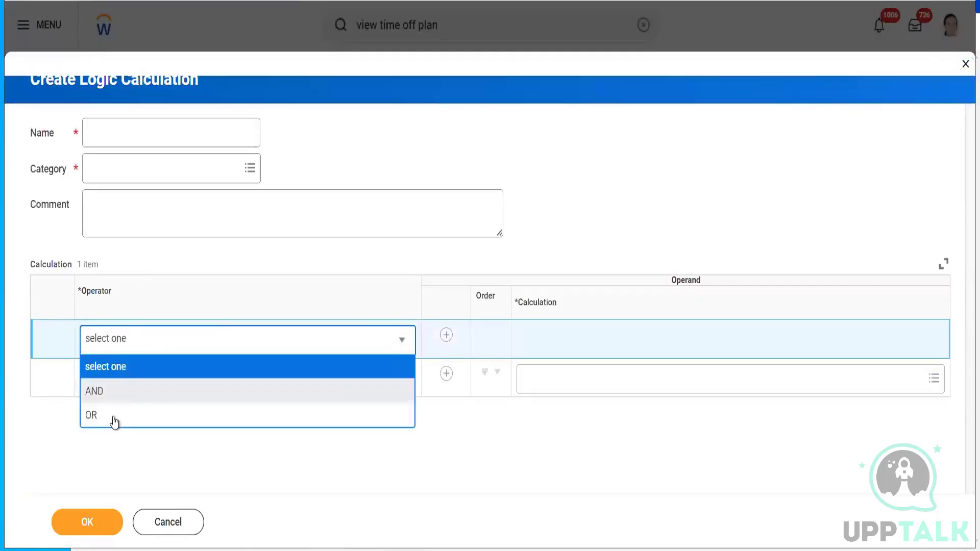
click(113, 416)
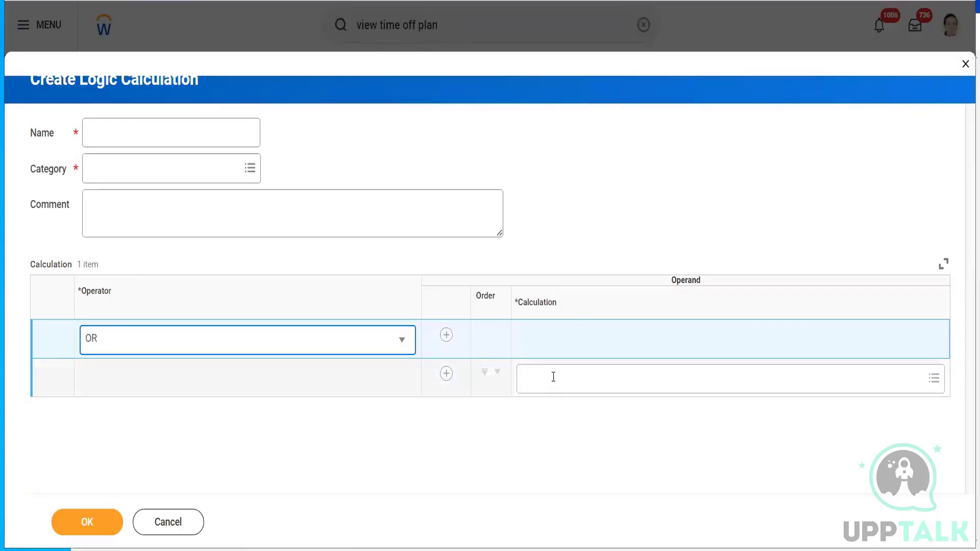
- Add ABS ISC Country Is IND as of PED and the PSD and Mid-Period Terminated condition as operands
click(554, 377)
text(ABS ISO Country Is IND as of PSD)
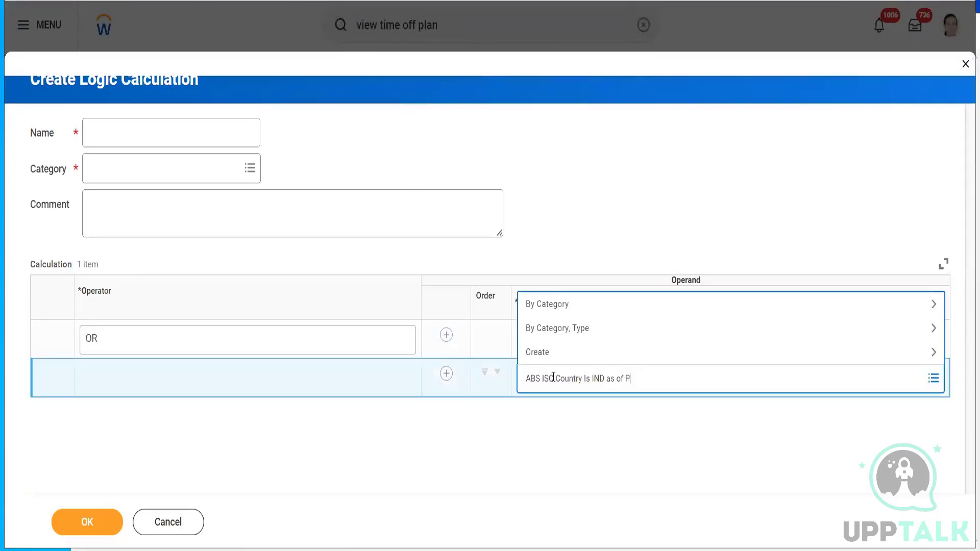
text(PED)
key(Return)
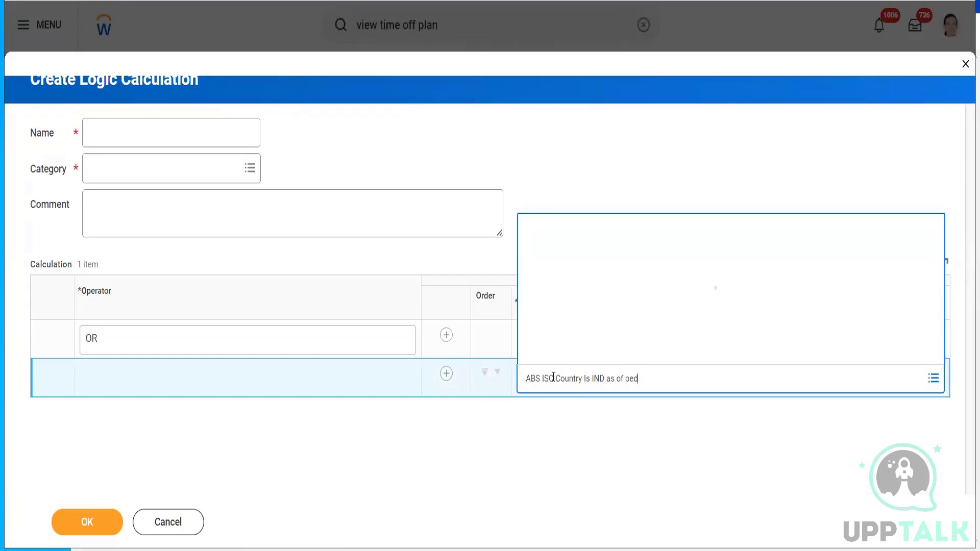
click(444, 376)
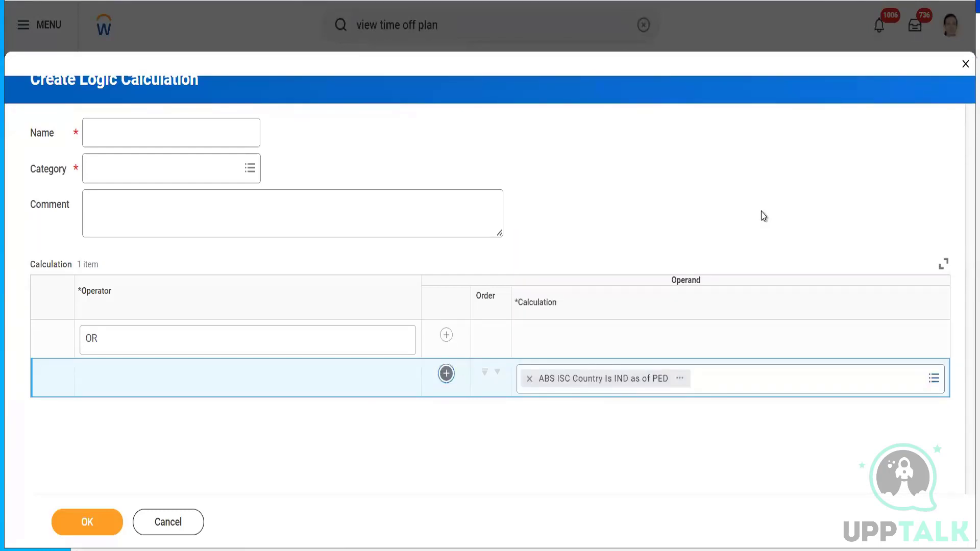
click(585, 419)
text(ABS ISC Country Is IND as of PSD)
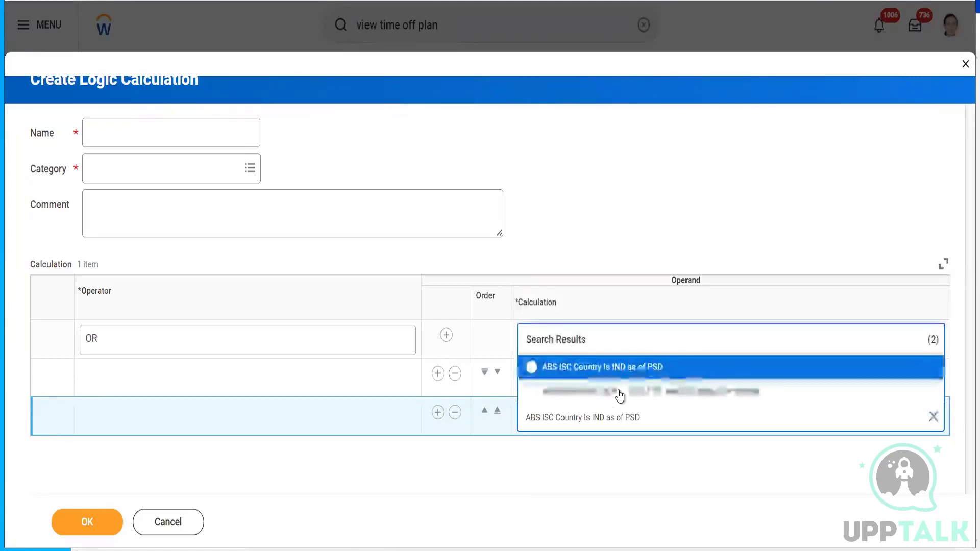
click(586, 395)
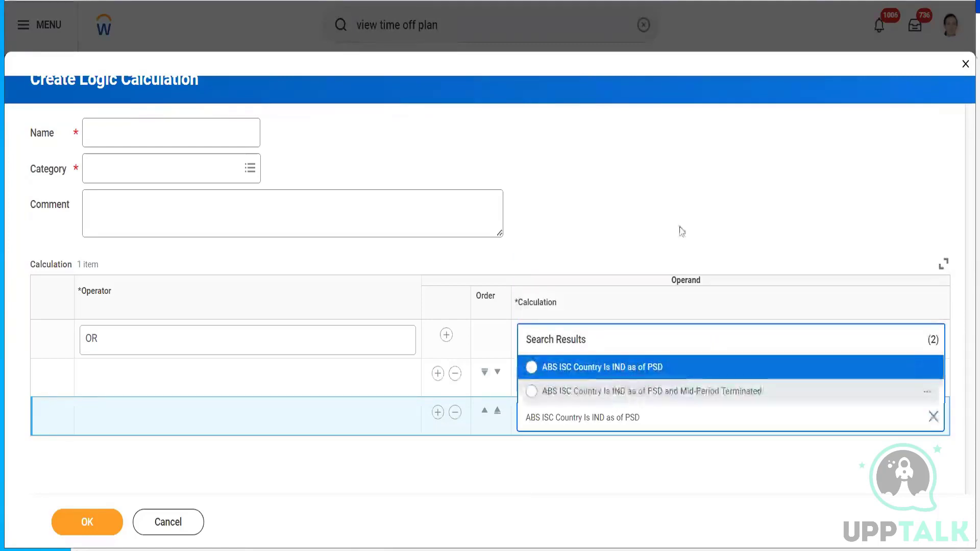
- Name the OR calculation 'ABS LOG Country is IND as of PED or PSD and mid-Period Terminated', category Absence, and save
click(150, 126)
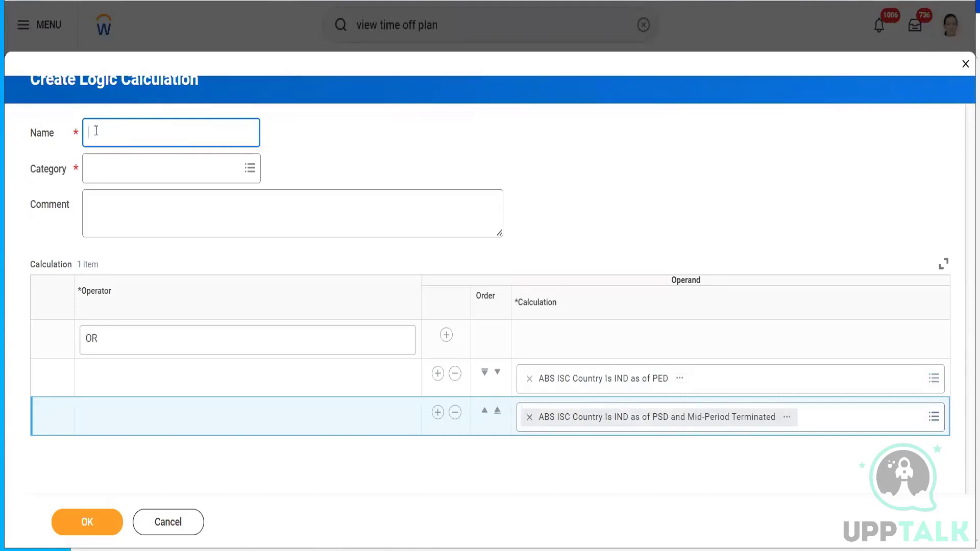
text(ABS LOG Country is IND as of)
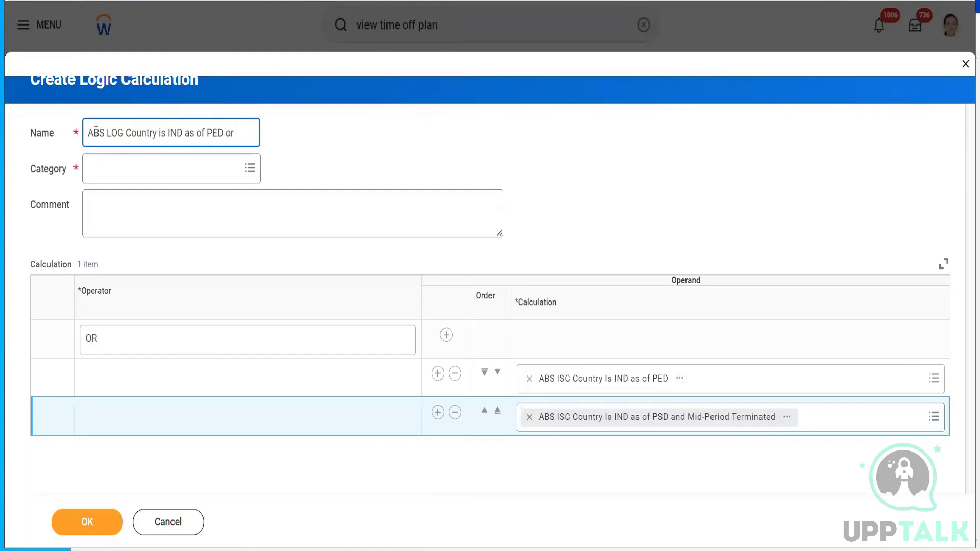
text(PED or PSD and mid)
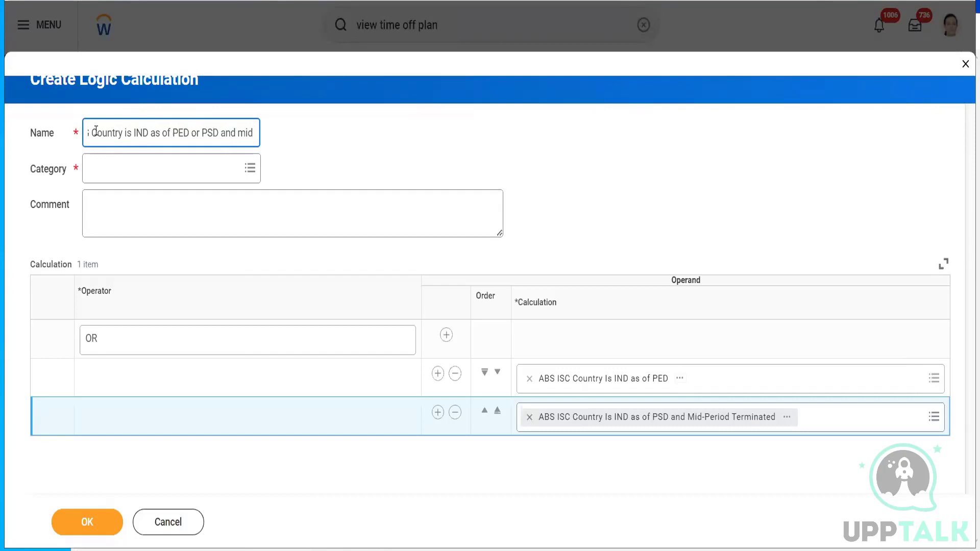
key(BackSpace)
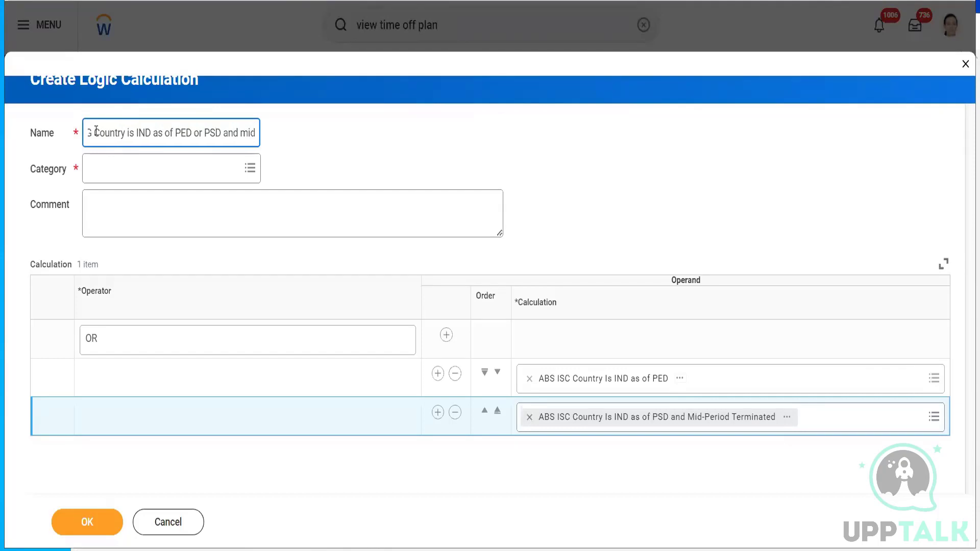
text(-Perio)
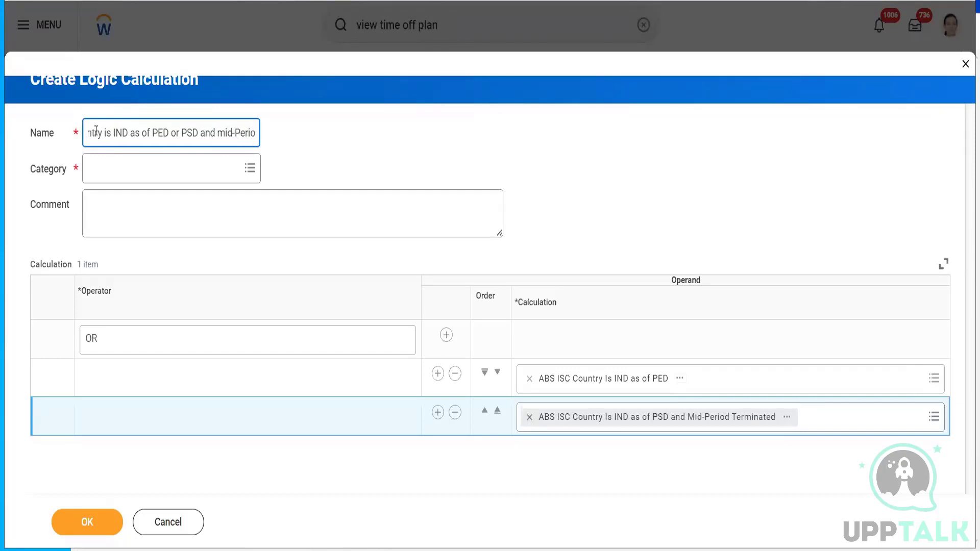
text(d Term)
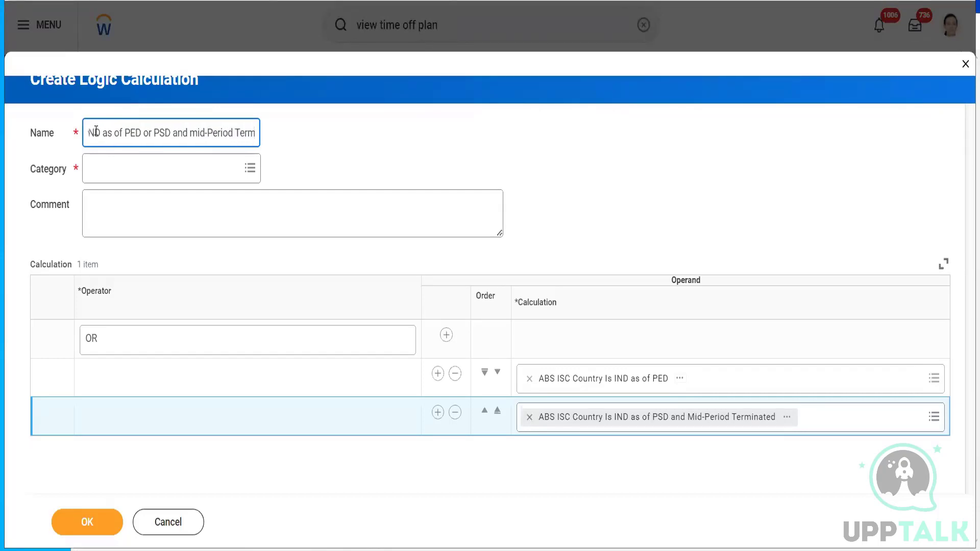
text(inated)
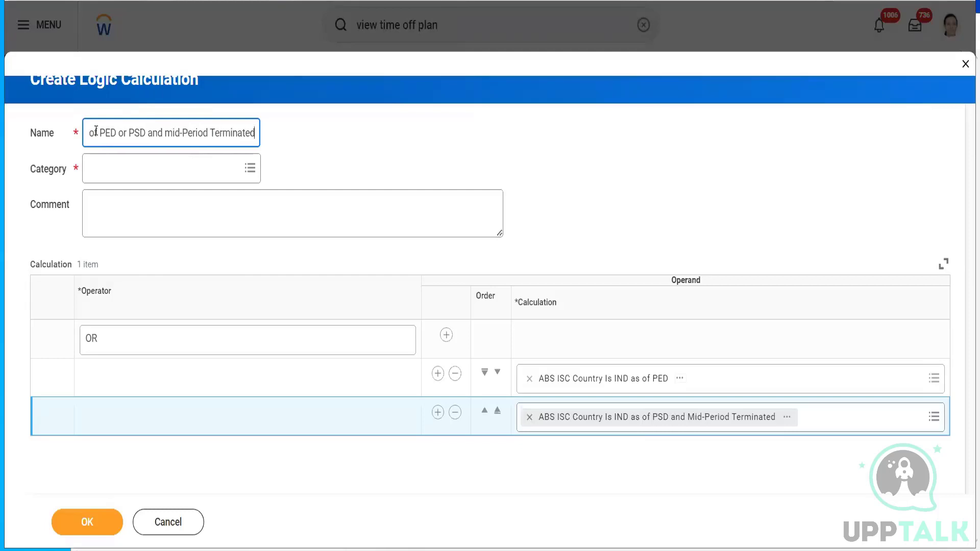
click(119, 170)
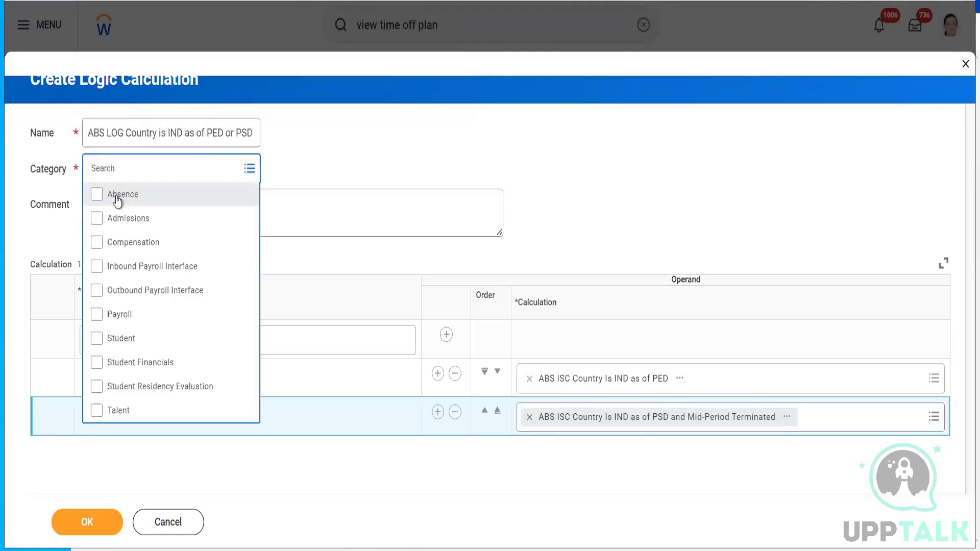
click(115, 195)
click(371, 155)
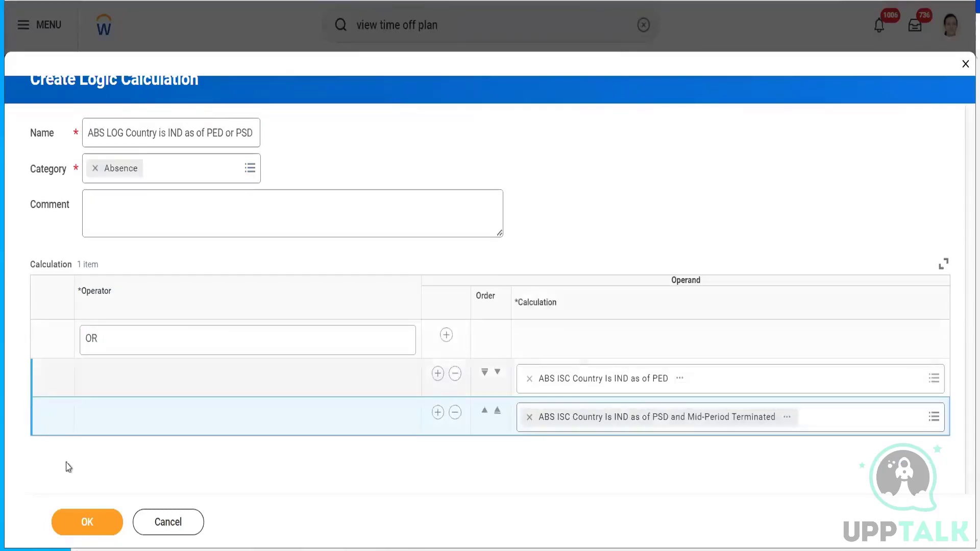
click(85, 521)
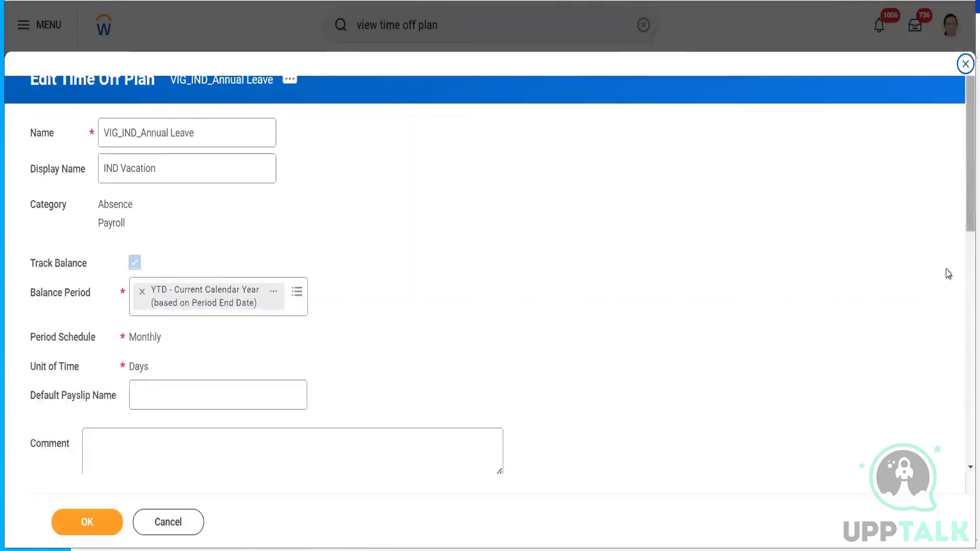
- Delete the second Worker Eligibility row and save the VIG_IND_Annual Leave plan
scroll(674, 267, down, 10)
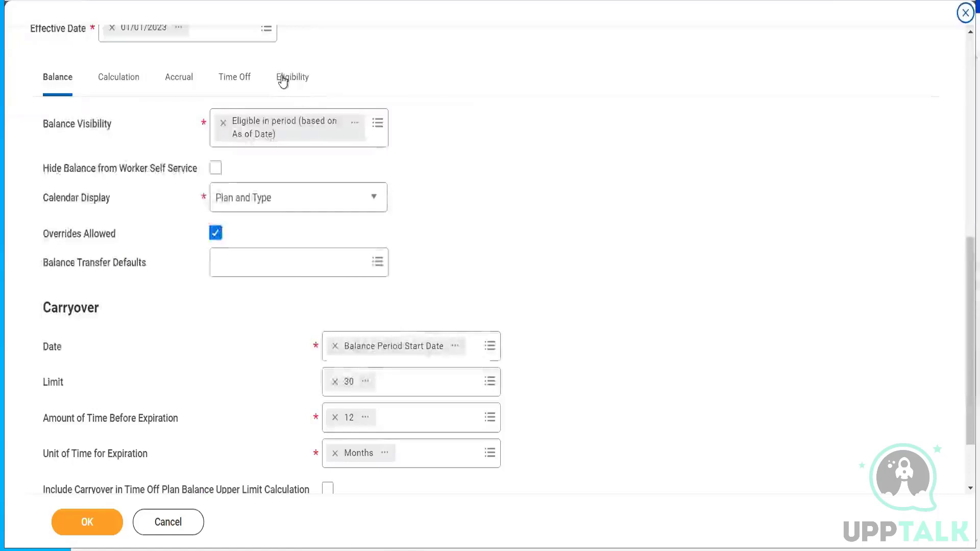
click(284, 81)
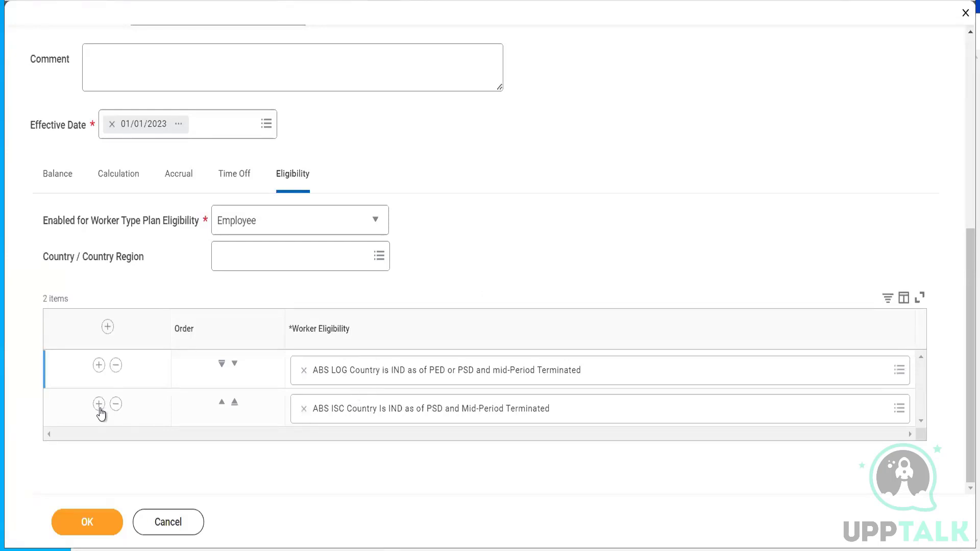
click(116, 404)
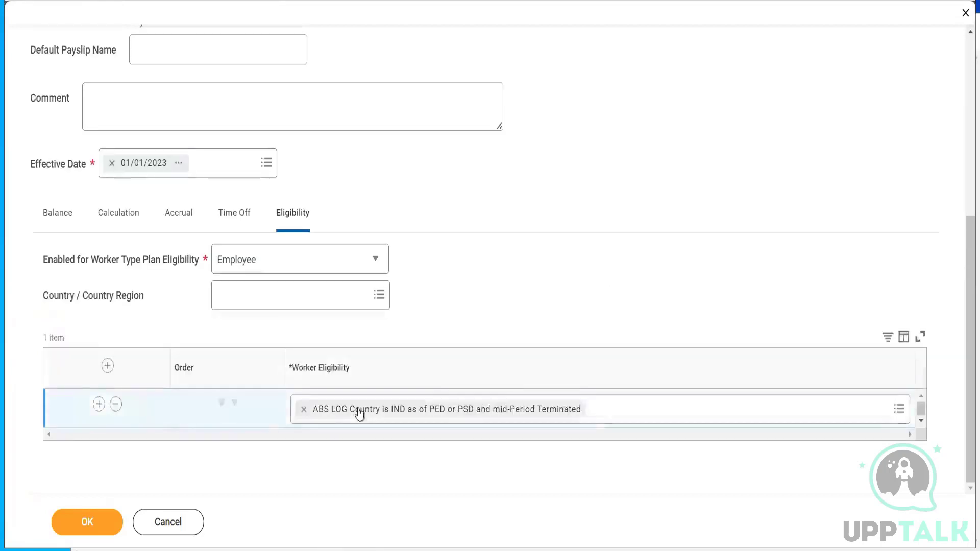
click(88, 521)
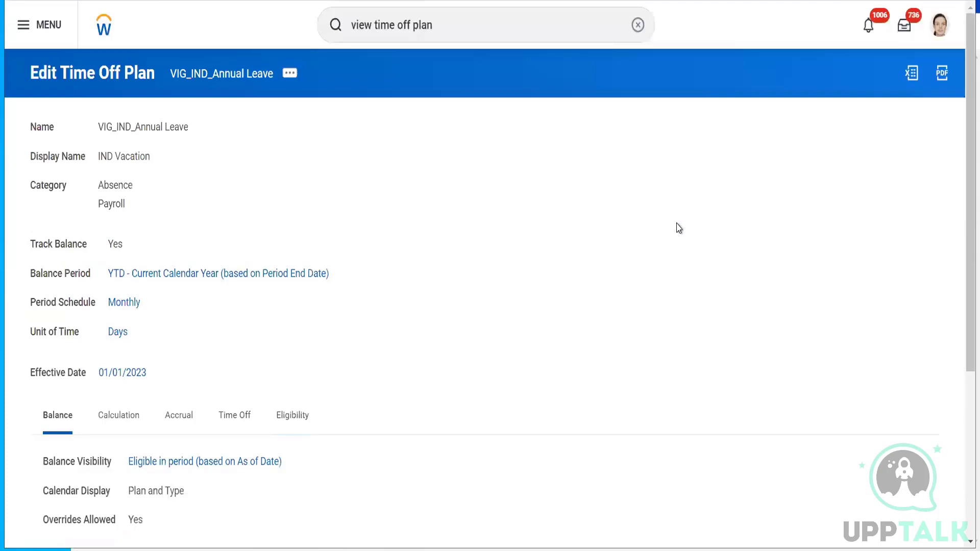
- Review the saved plan's Worker Eligibility table, showing only the ABS LOG OR condition
click(299, 415)
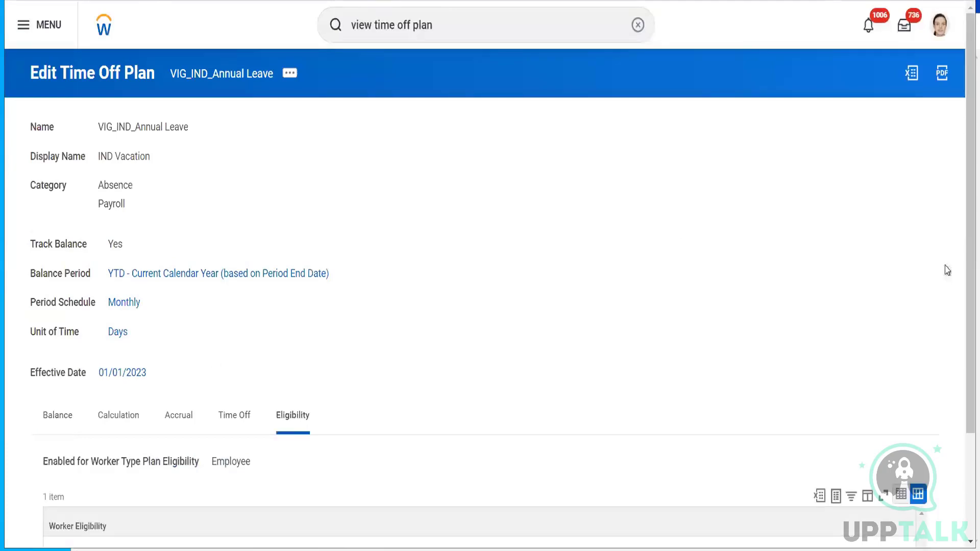
scroll(963, 236, down, 3)
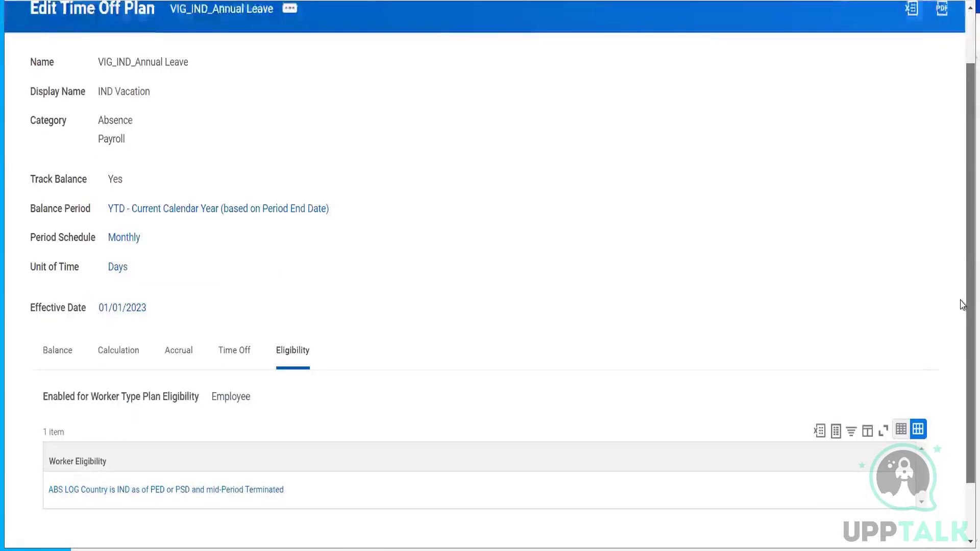
scroll(963, 260, up, 3)
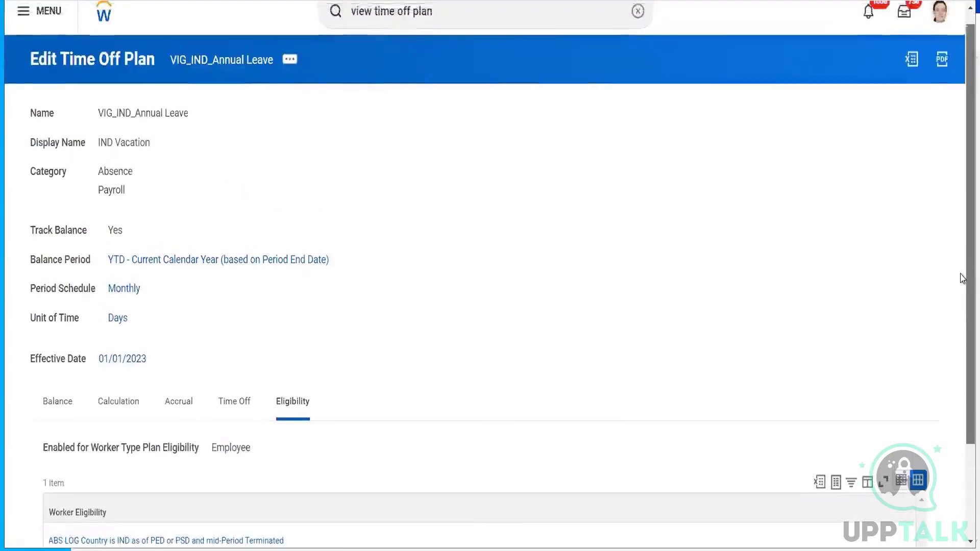
scroll(963, 286, down, 3)
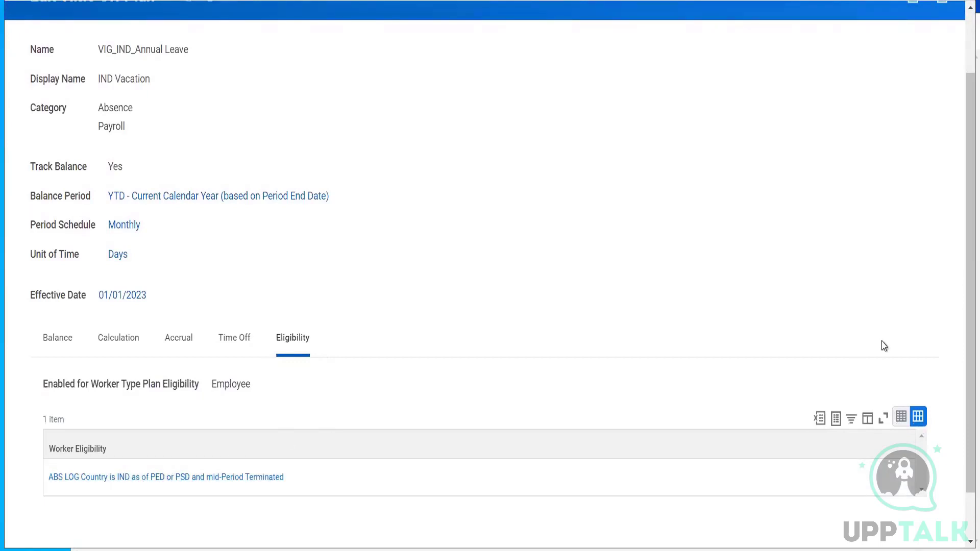
scroll(963, 138, up, 2)
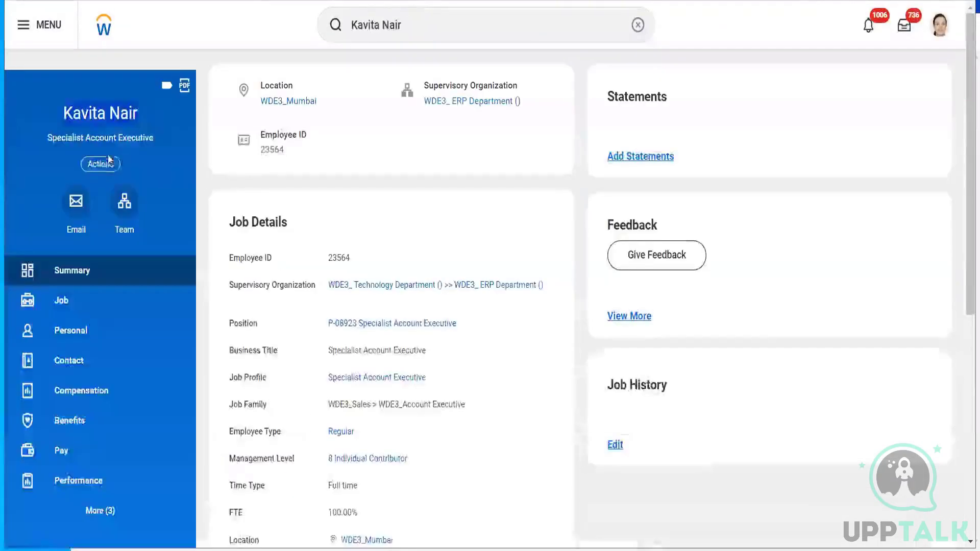
- From the worker profile's Actions menu, start Job Change > Terminate Employee
click(99, 165)
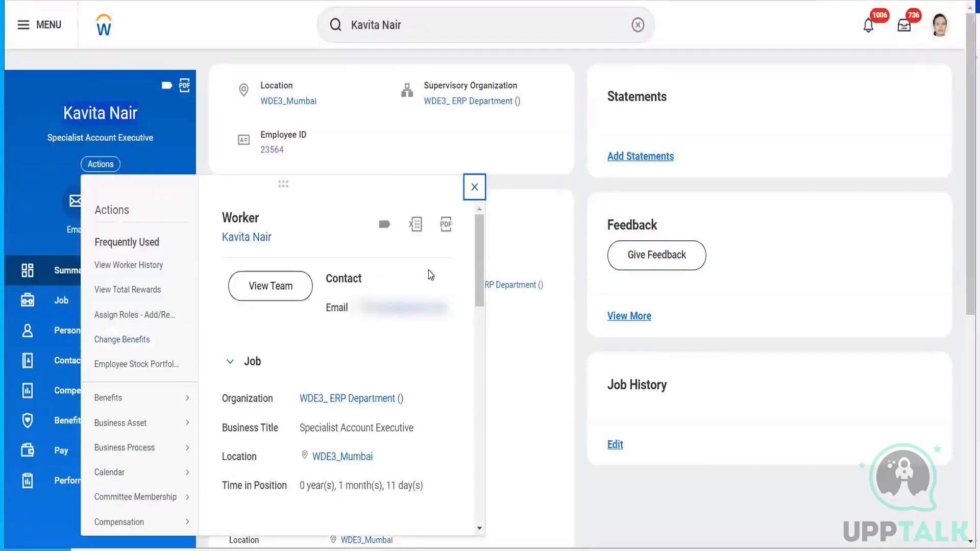
drag(481, 257, 470, 374)
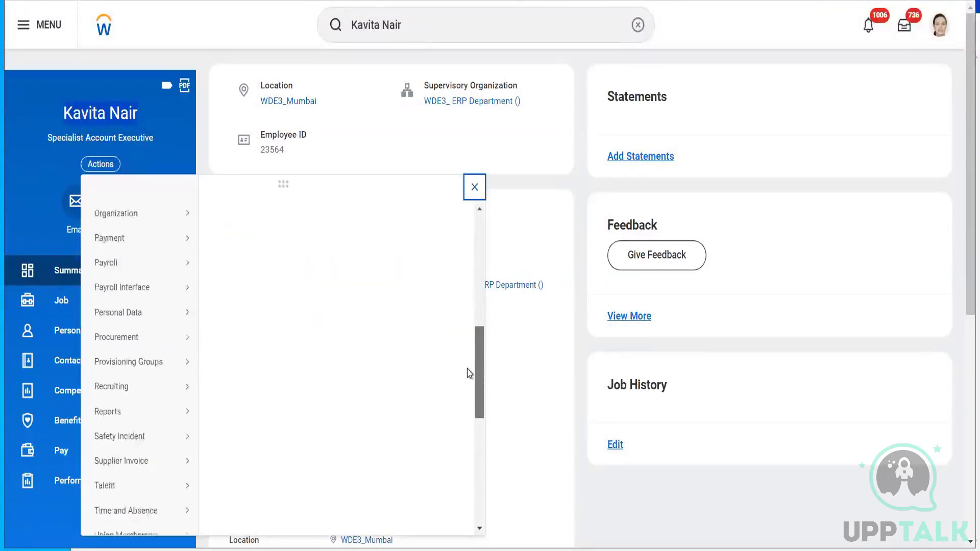
scroll(469, 373, down, 5)
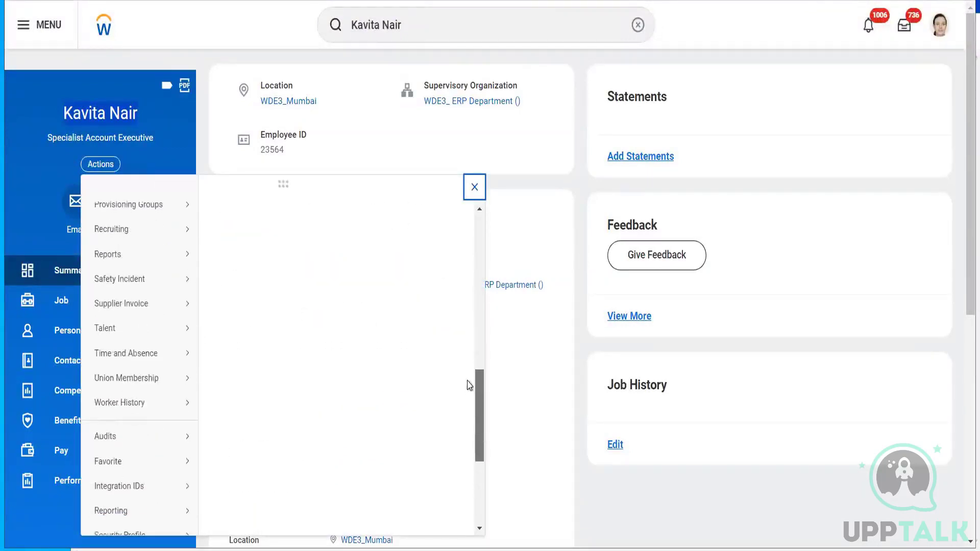
scroll(470, 385, up, 6)
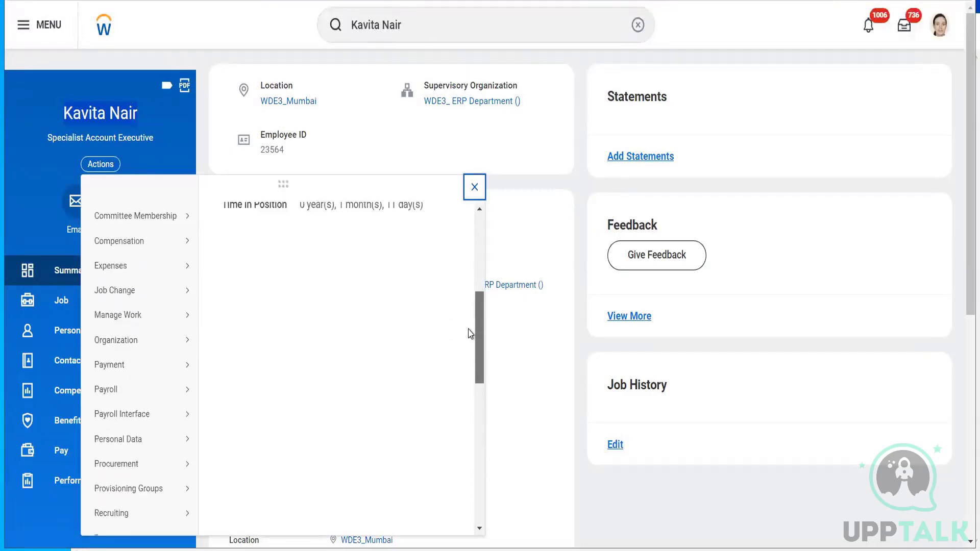
mouse_move(170, 296)
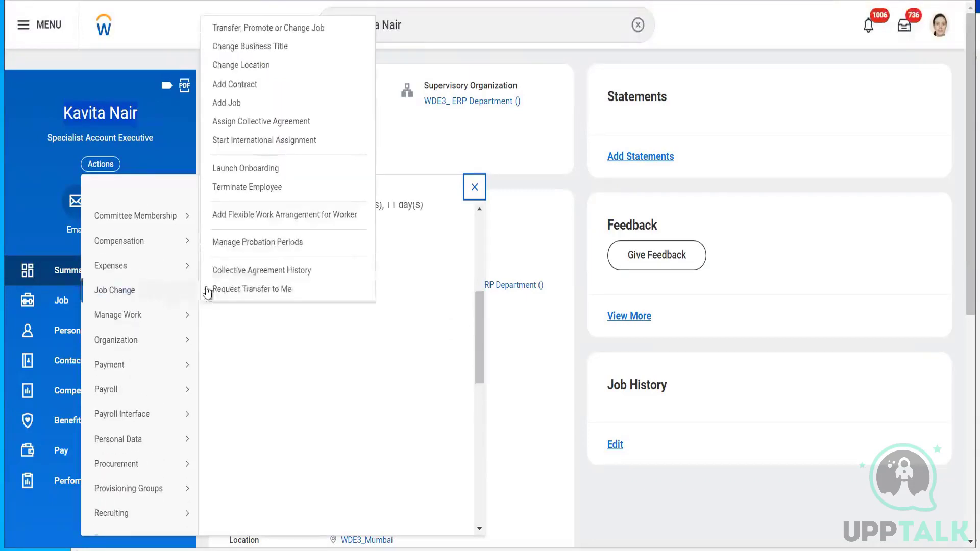
click(255, 187)
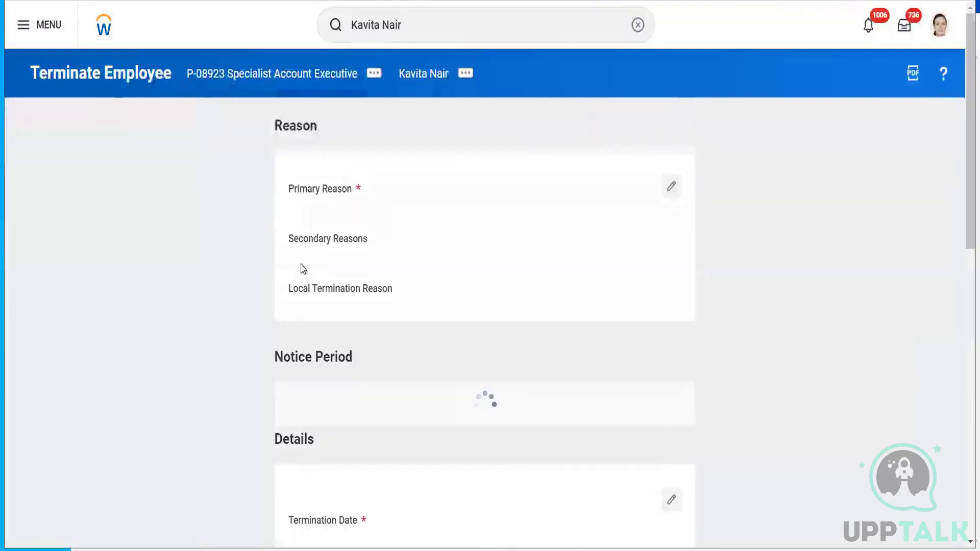
- Set the primary reason to Voluntary > Career progression and the secondary to Voluntary > Dissatisfied with Job
click(672, 186)
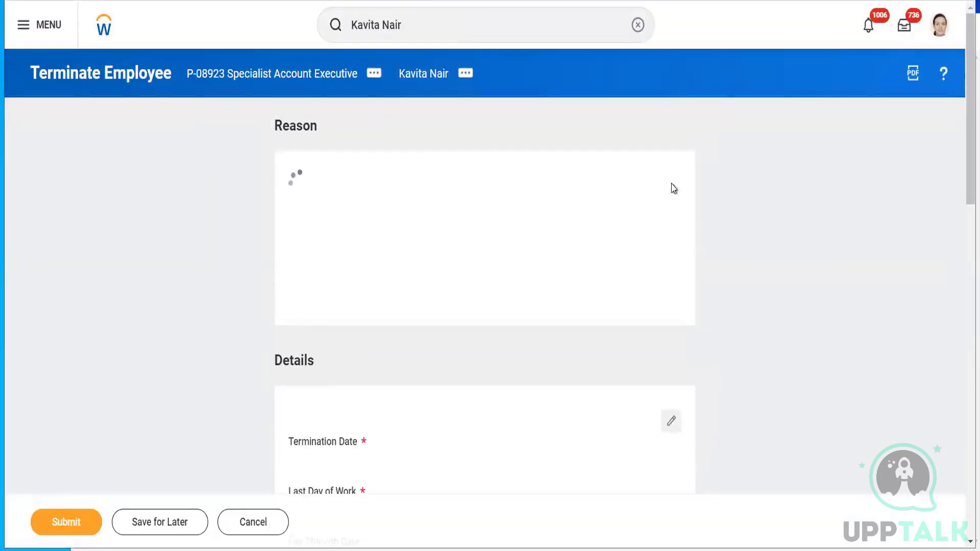
click(400, 215)
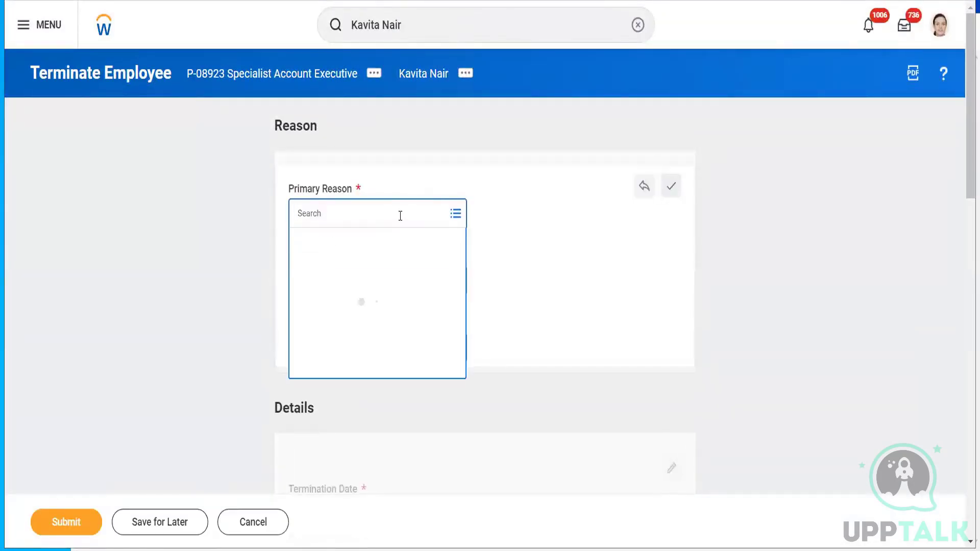
click(360, 266)
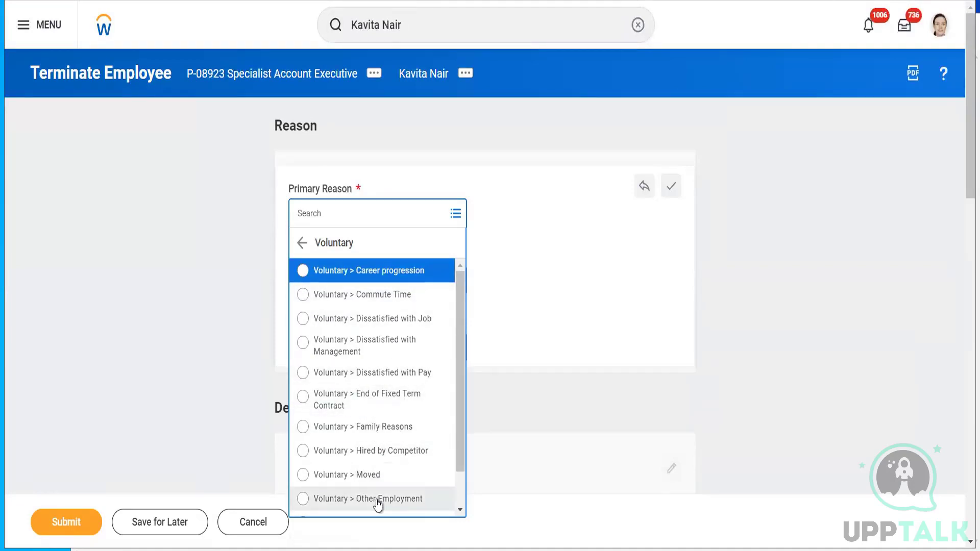
click(399, 276)
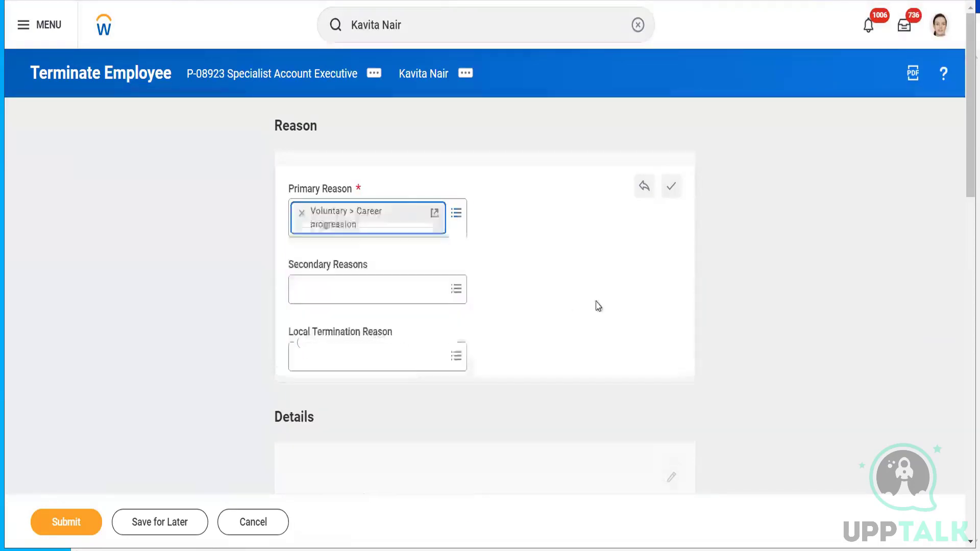
click(379, 290)
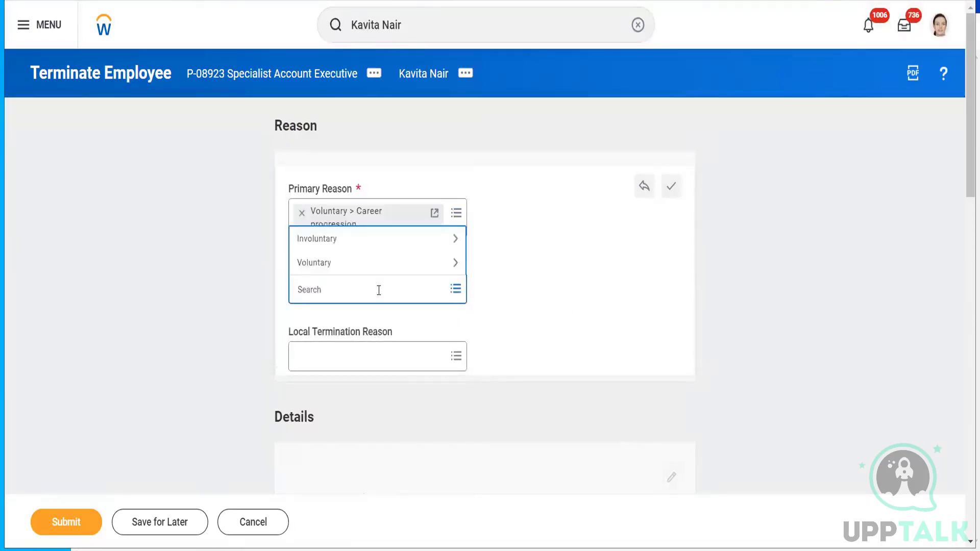
click(348, 263)
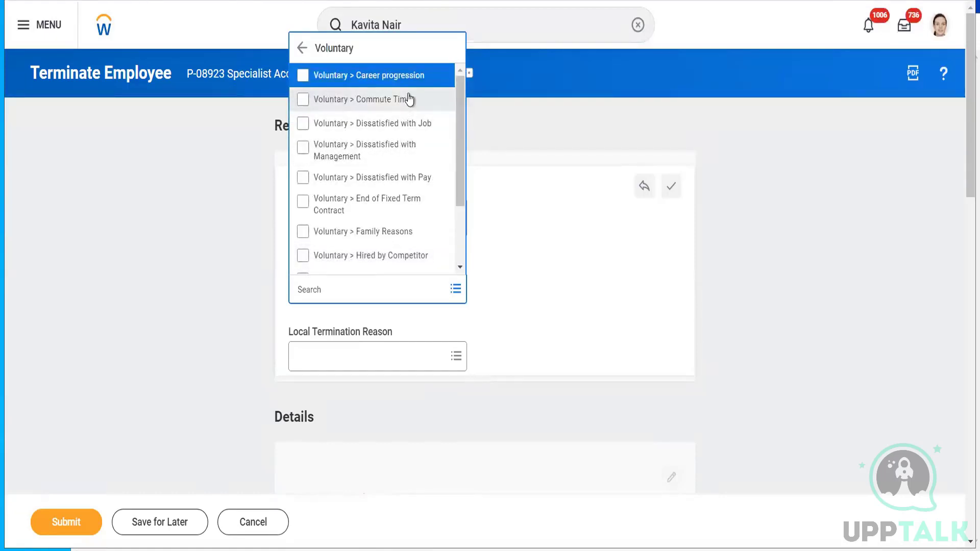
click(400, 125)
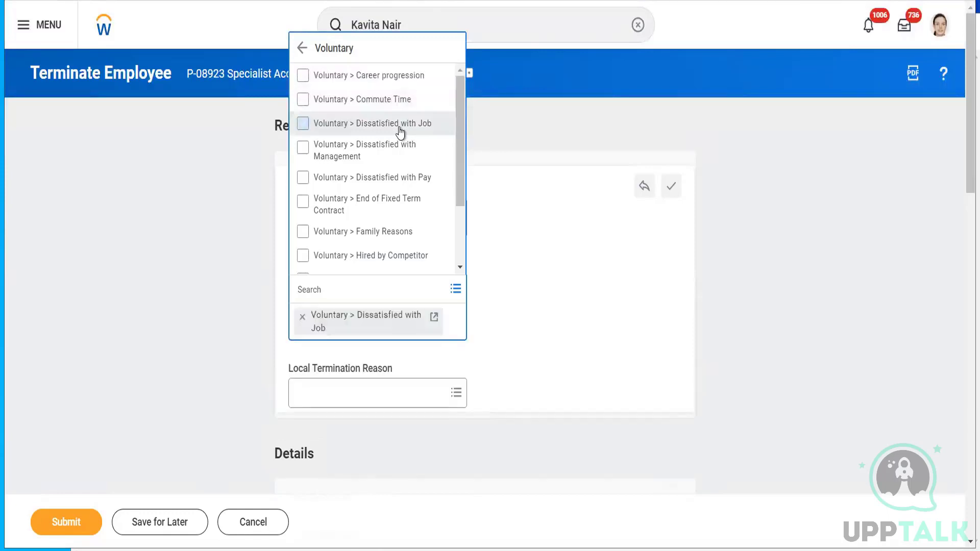
click(727, 324)
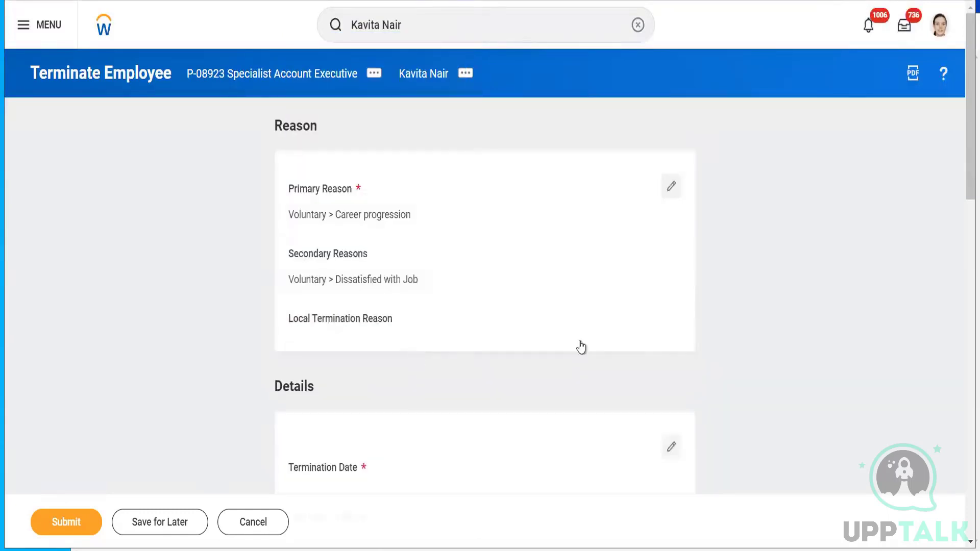
drag(962, 182, 960, 267)
- Set the termination date to 03/11/2024
click(664, 193)
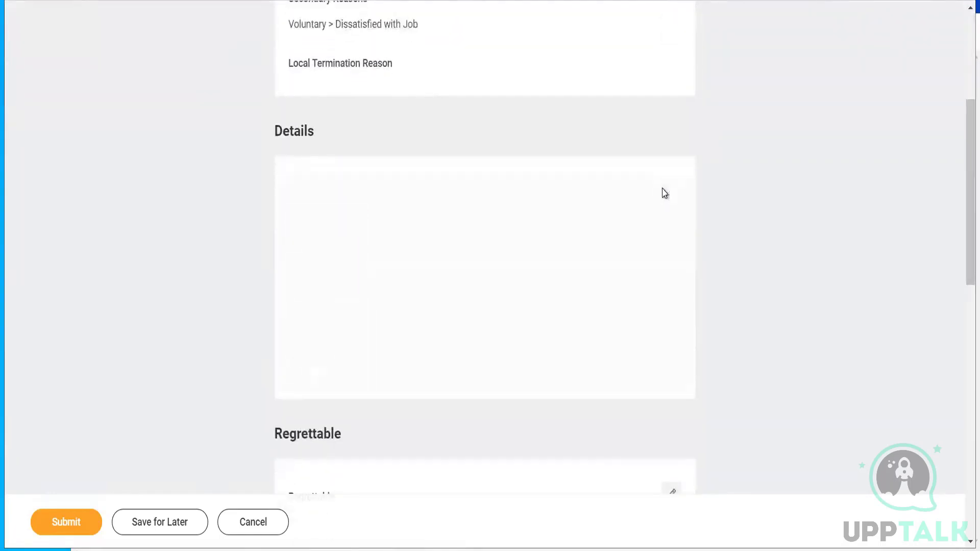
click(360, 245)
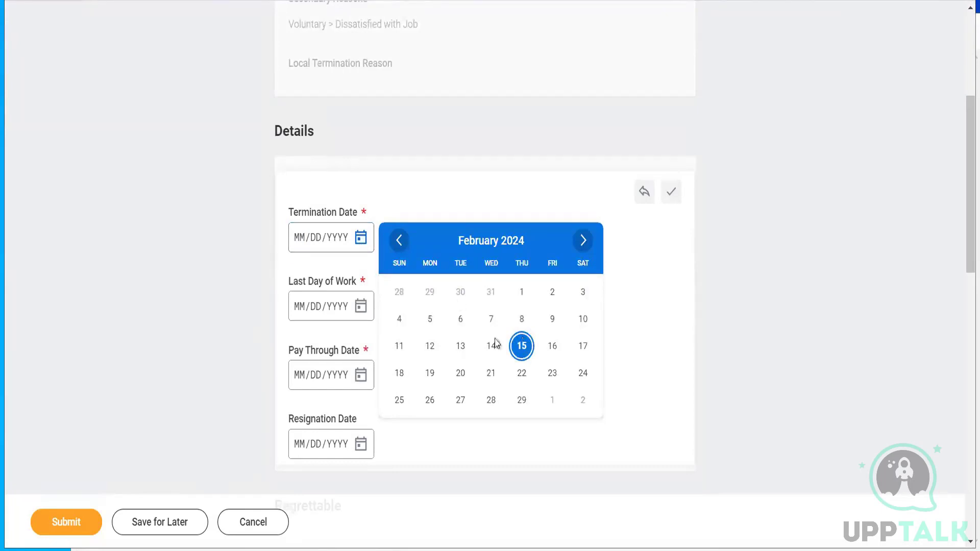
click(585, 243)
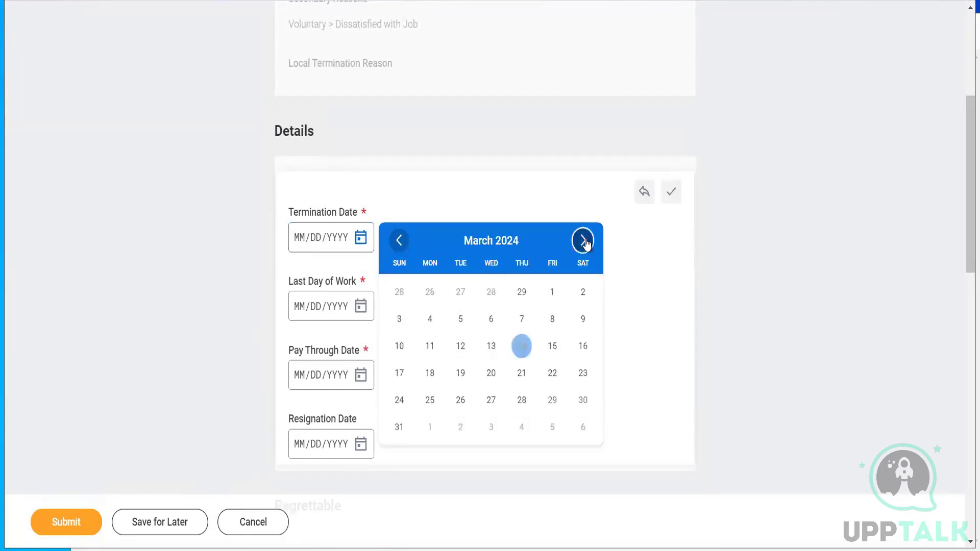
click(429, 346)
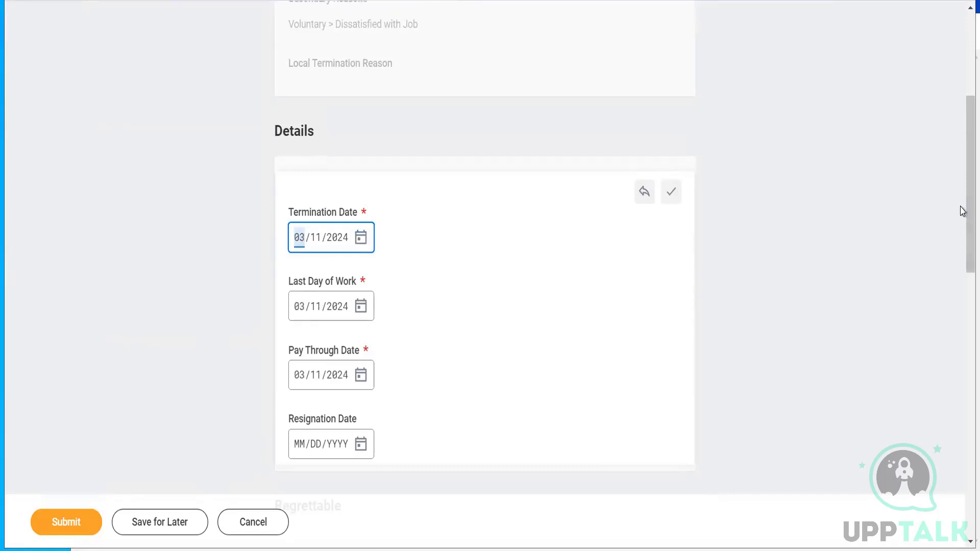
drag(962, 211, 963, 464)
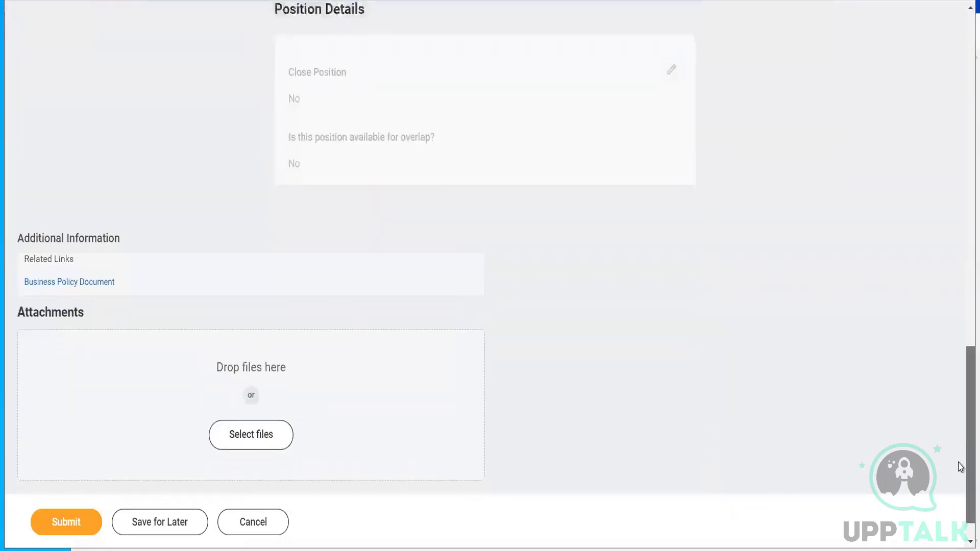
- Submit the termination and open the Unassigned Task reassignment form from its details
click(79, 531)
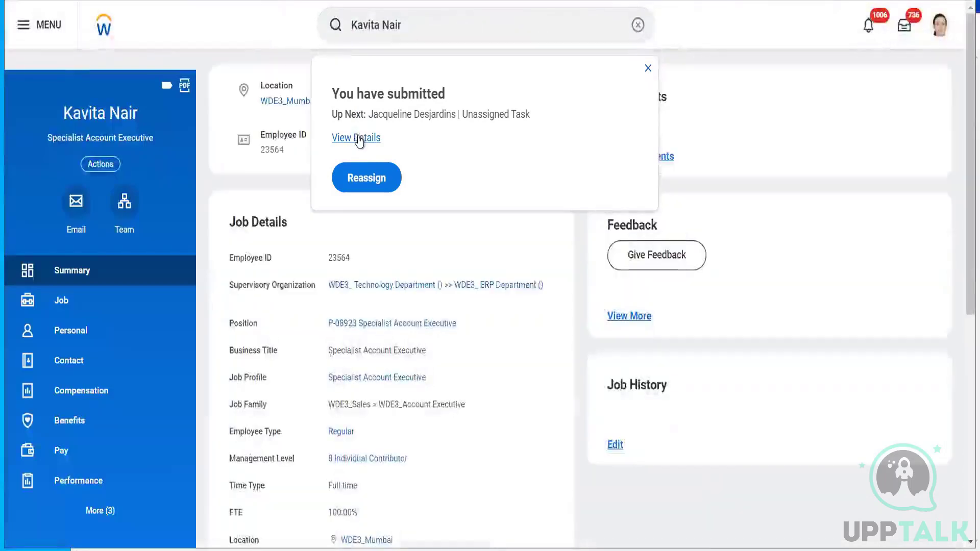
click(360, 139)
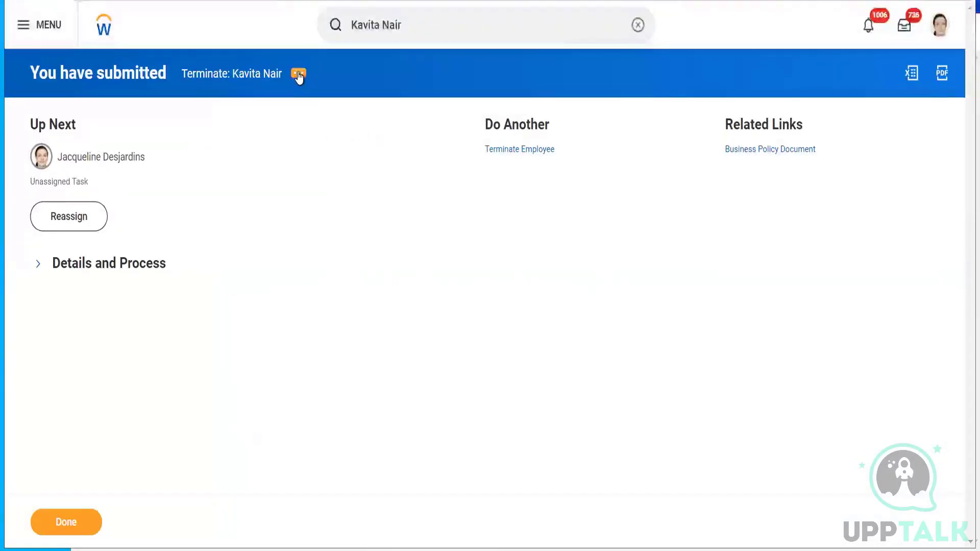
click(61, 217)
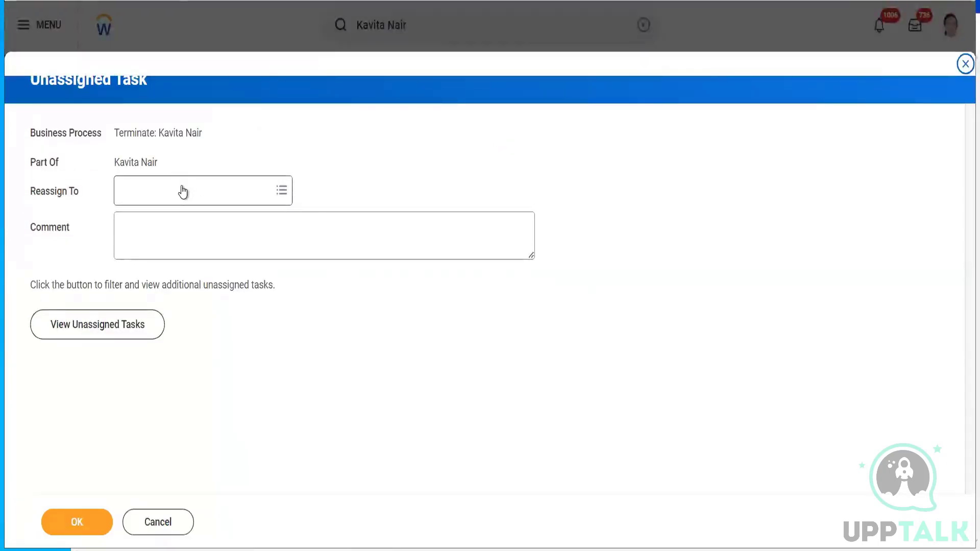
- Browse the HR Partner, HR Partner (By Location) and Information Administrator groups for an assignee
click(183, 192)
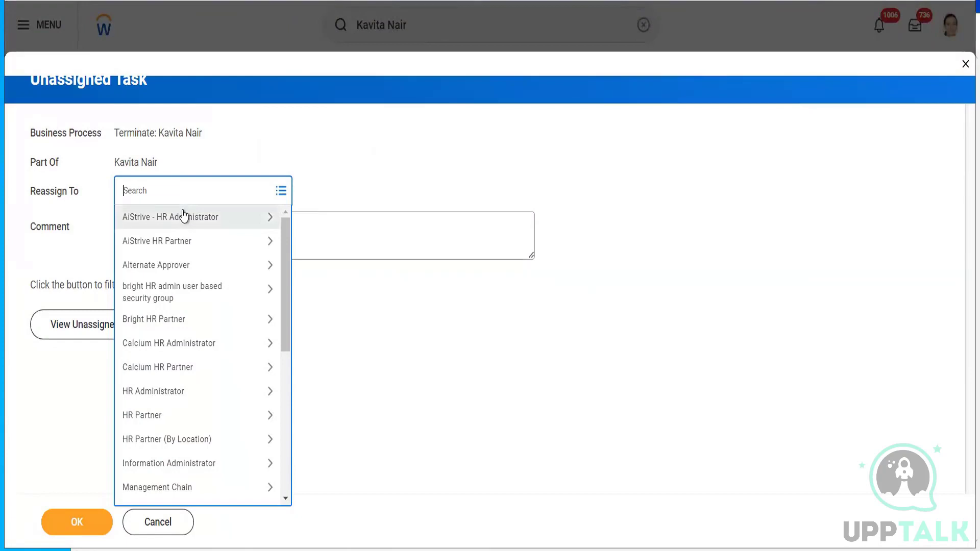
click(212, 415)
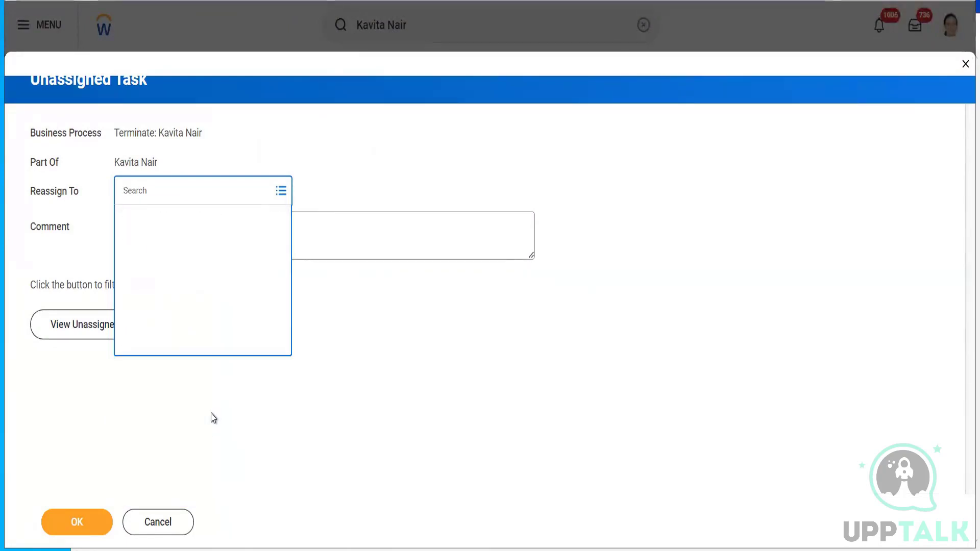
click(124, 220)
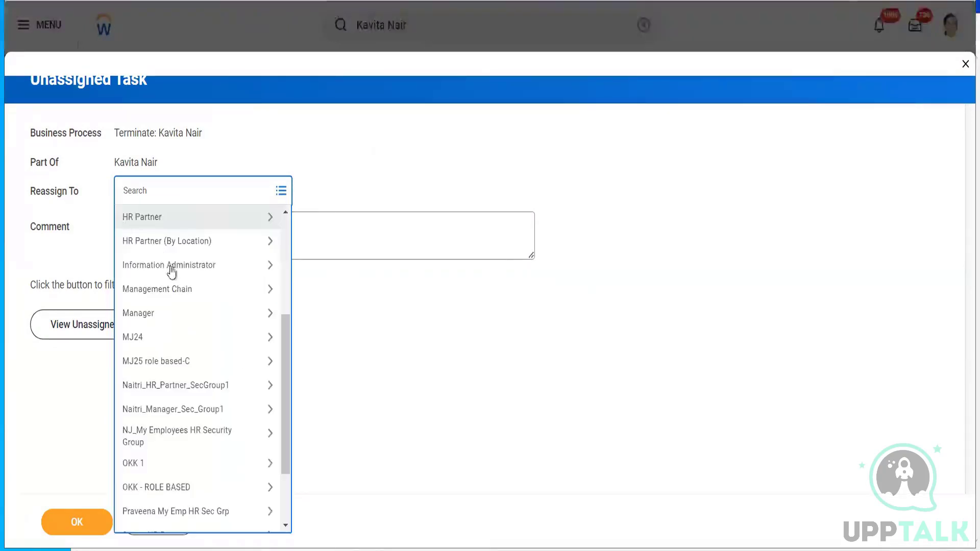
click(172, 246)
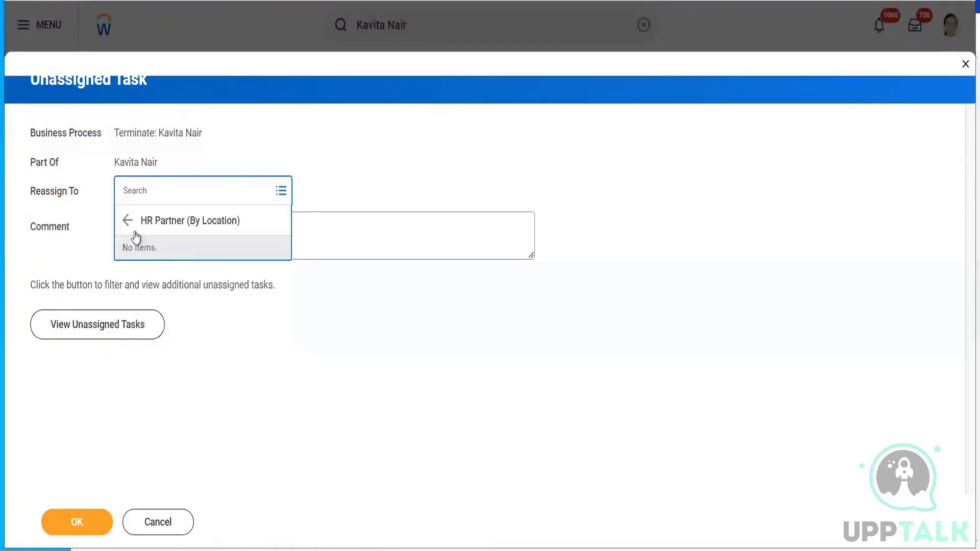
click(126, 220)
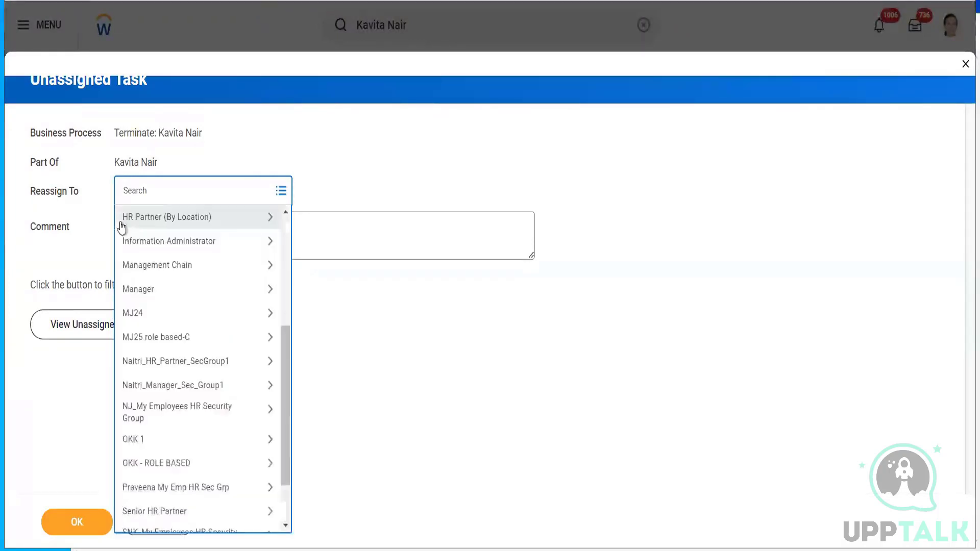
click(152, 248)
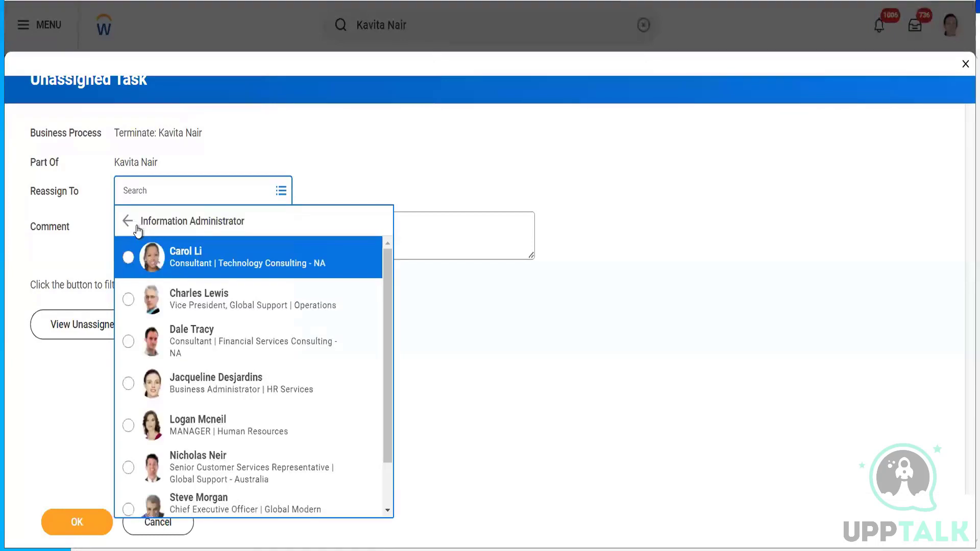
- Reassign the task to an Information Administrator member, finish, and open the worker's Job details
click(129, 258)
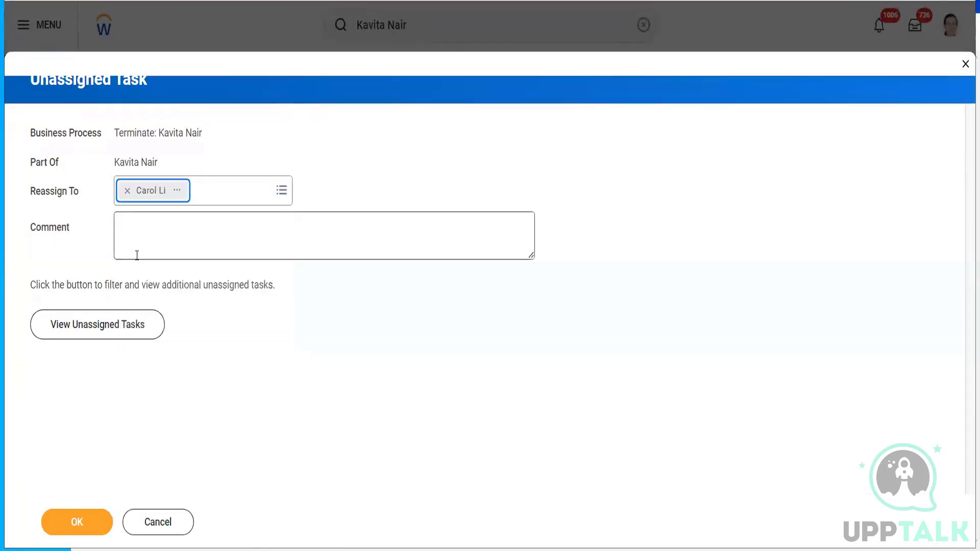
click(61, 525)
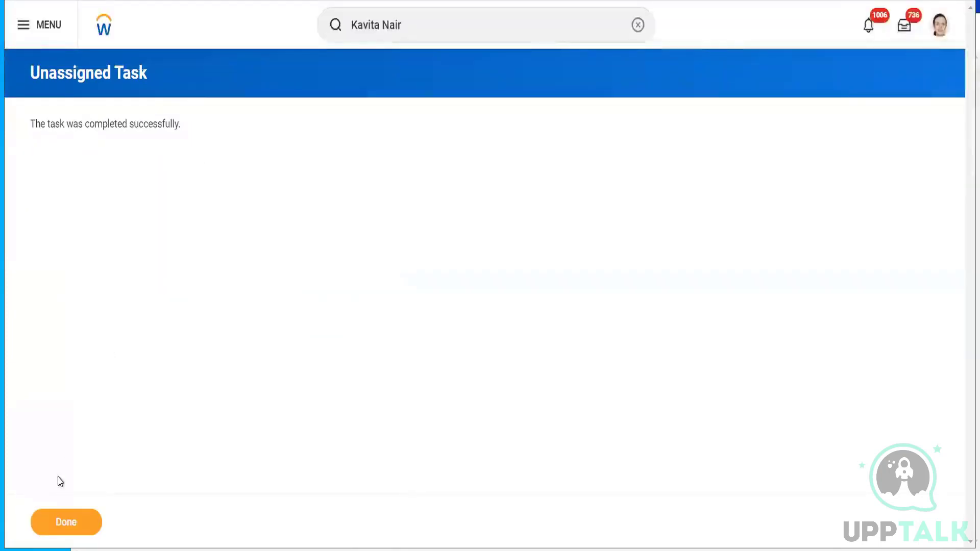
click(54, 522)
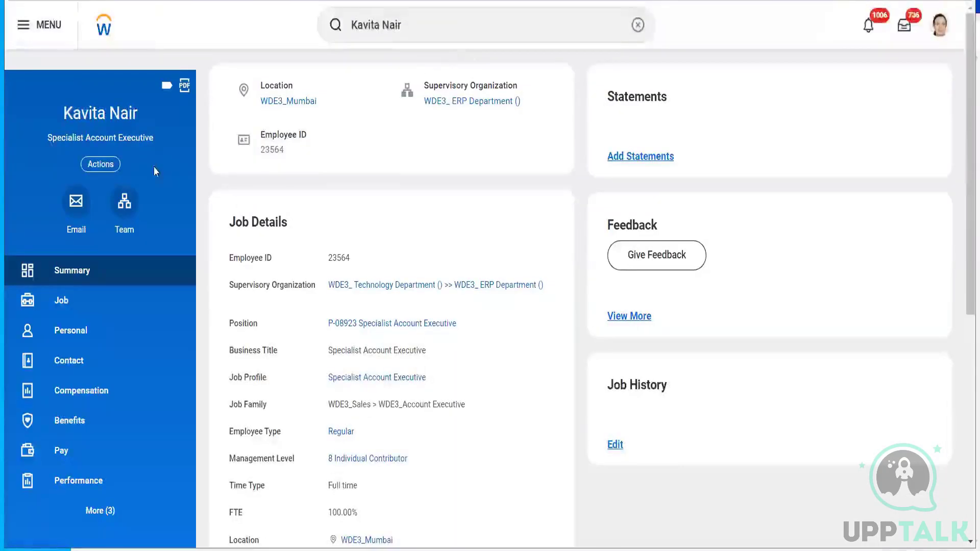
click(57, 302)
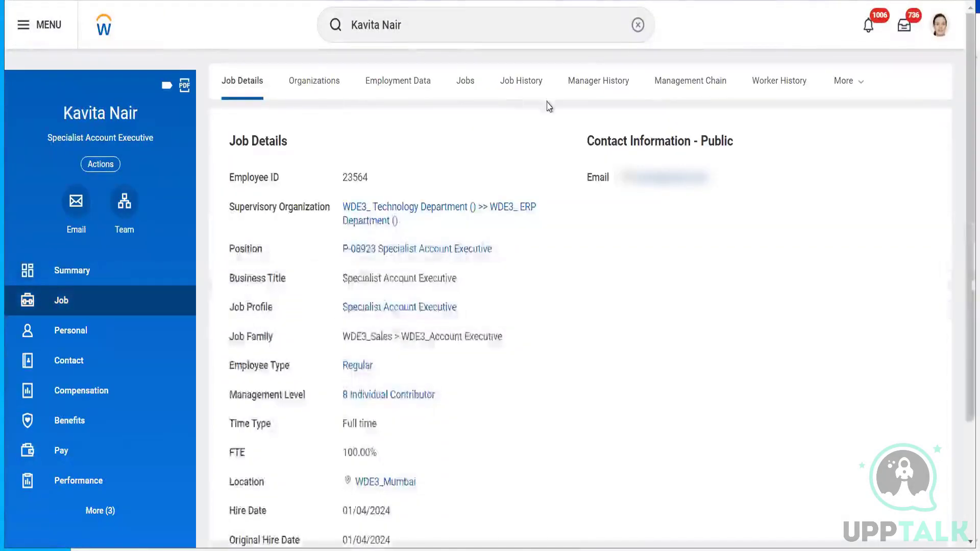
- From Worker History, start a proxy session as the termination's assignee and confirm it
click(789, 82)
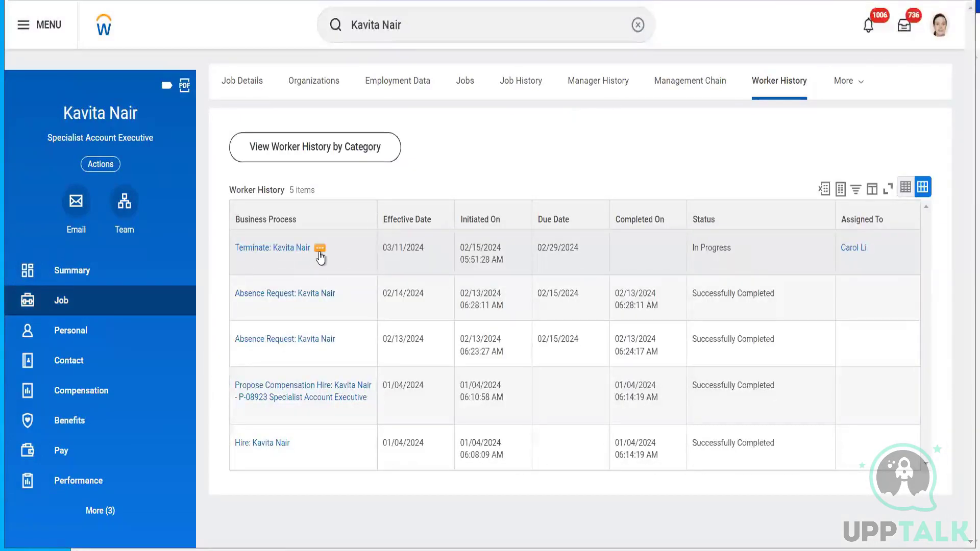
click(320, 251)
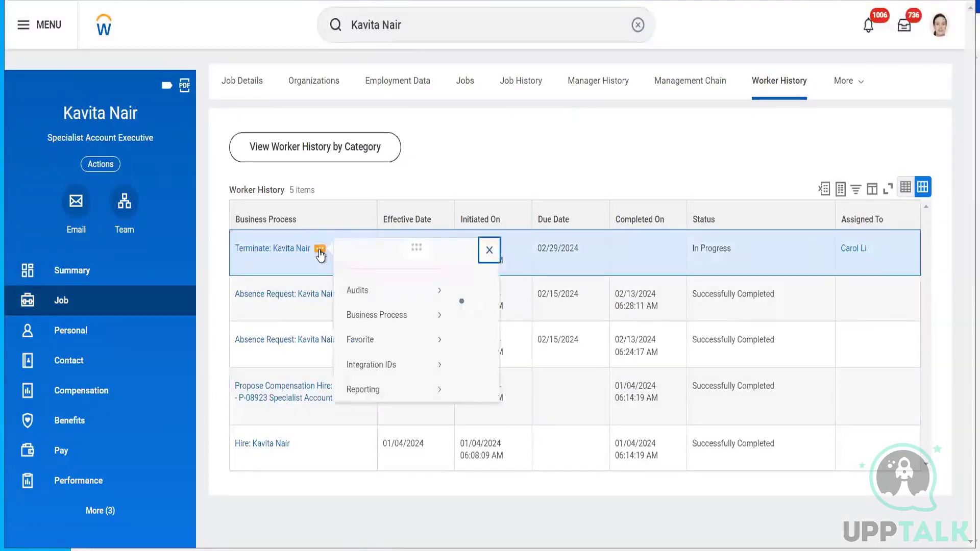
mouse_move(409, 333)
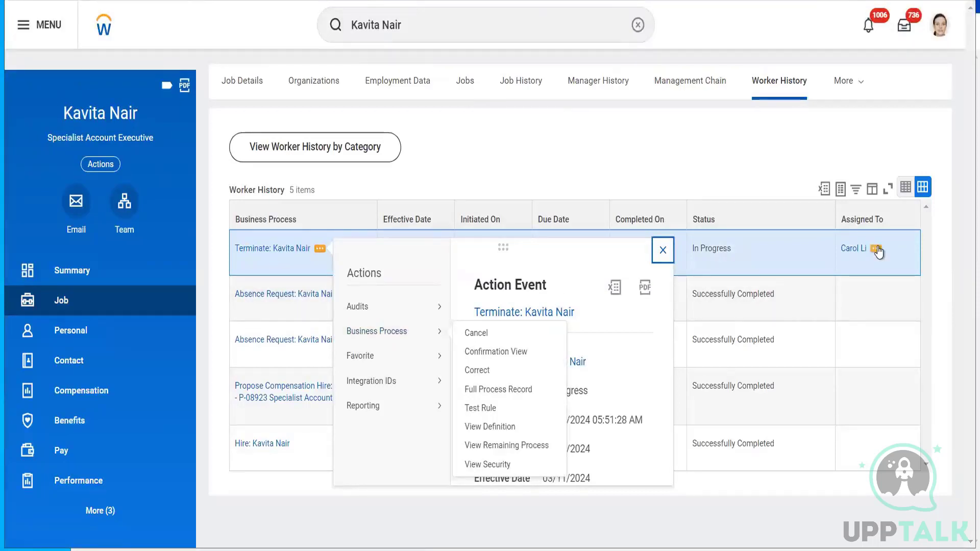
click(877, 249)
click(877, 250)
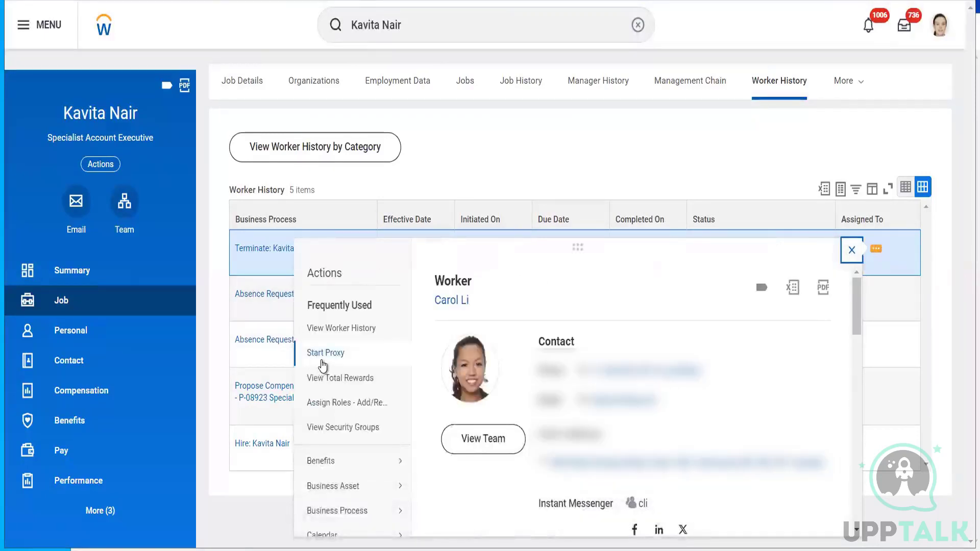
click(323, 360)
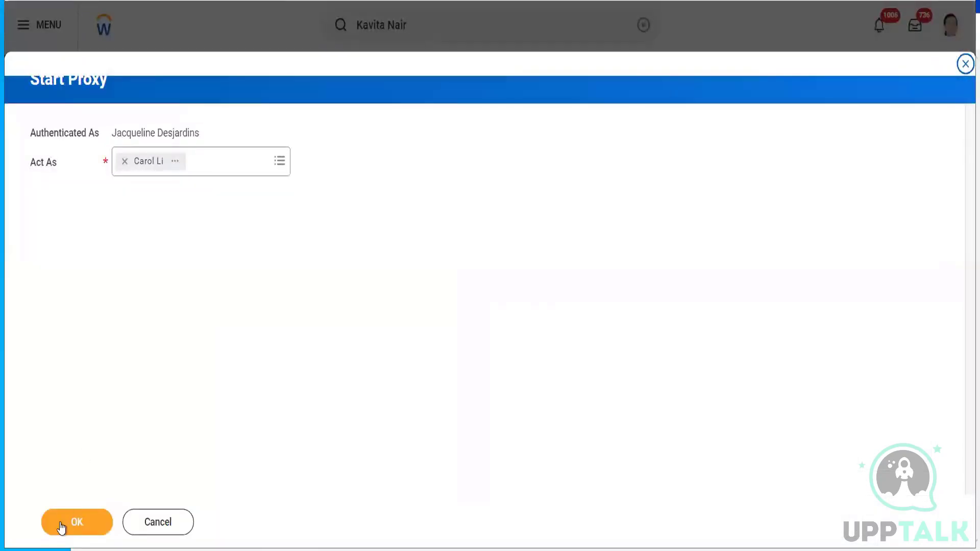
click(72, 522)
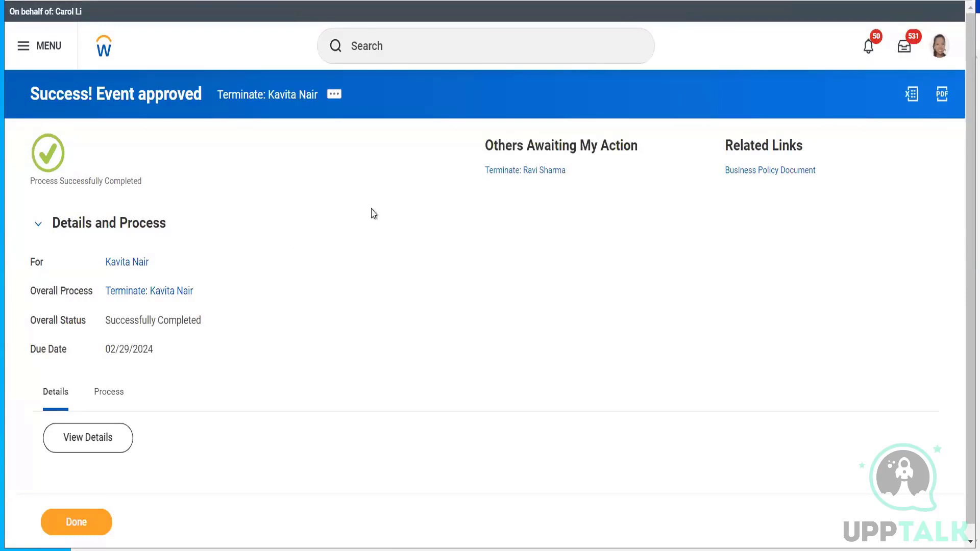
- End the proxy session using the 'stop pro' task search
click(416, 50)
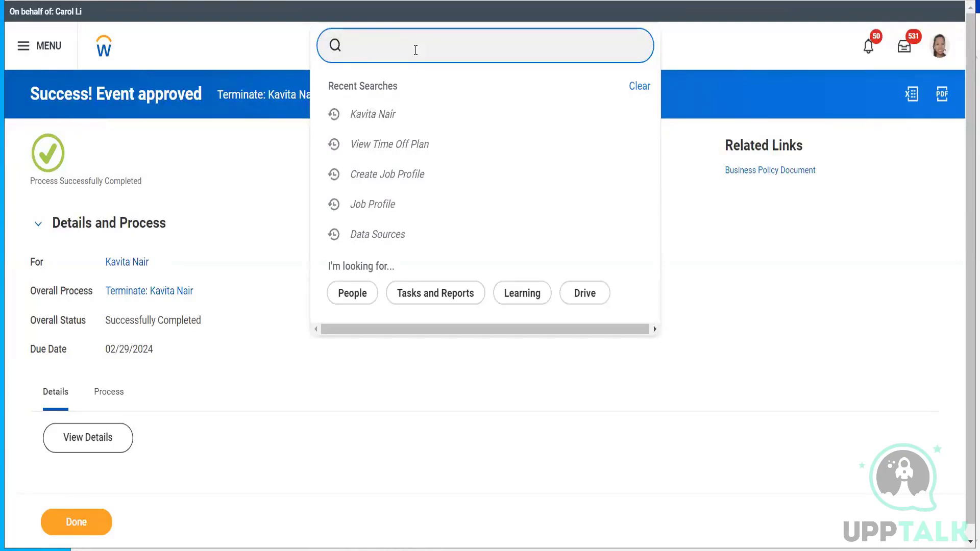
text(stop )
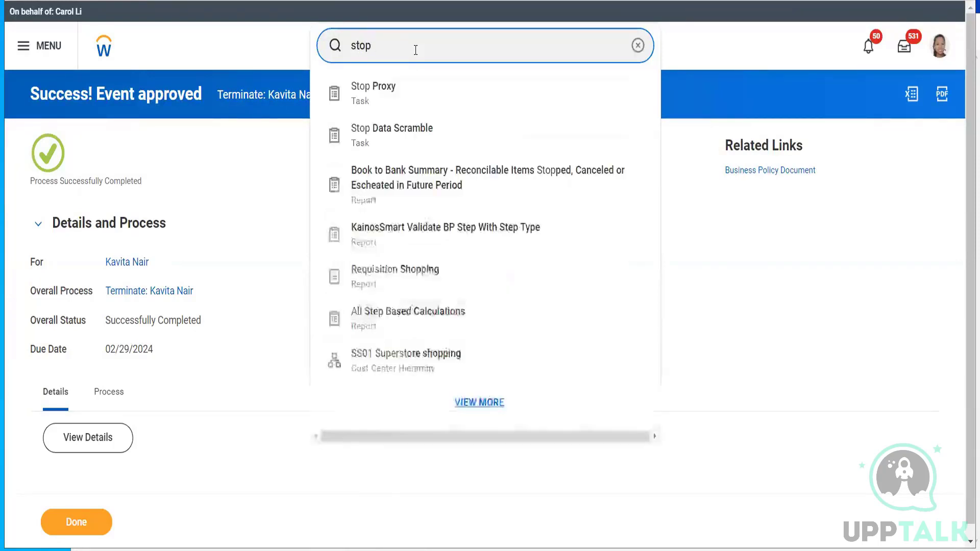
text(proxy)
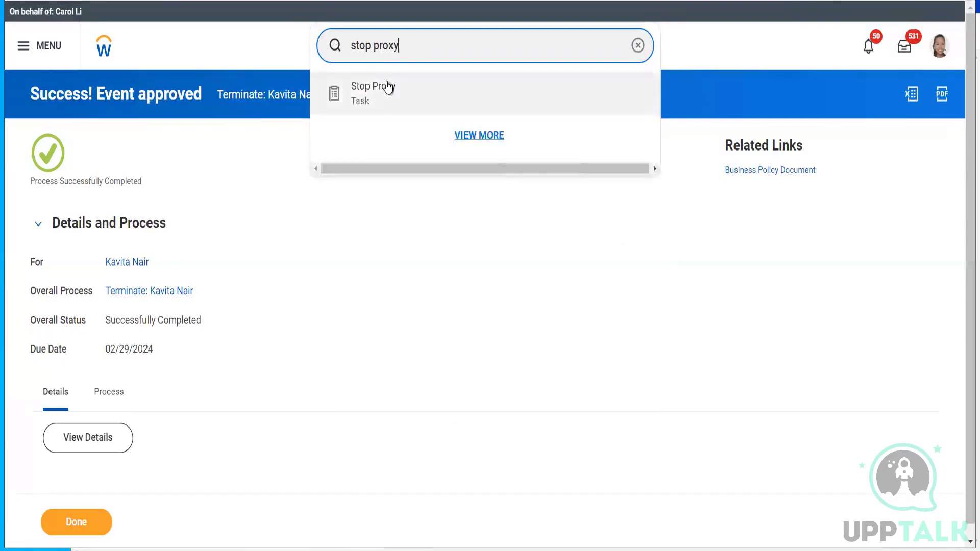
click(386, 86)
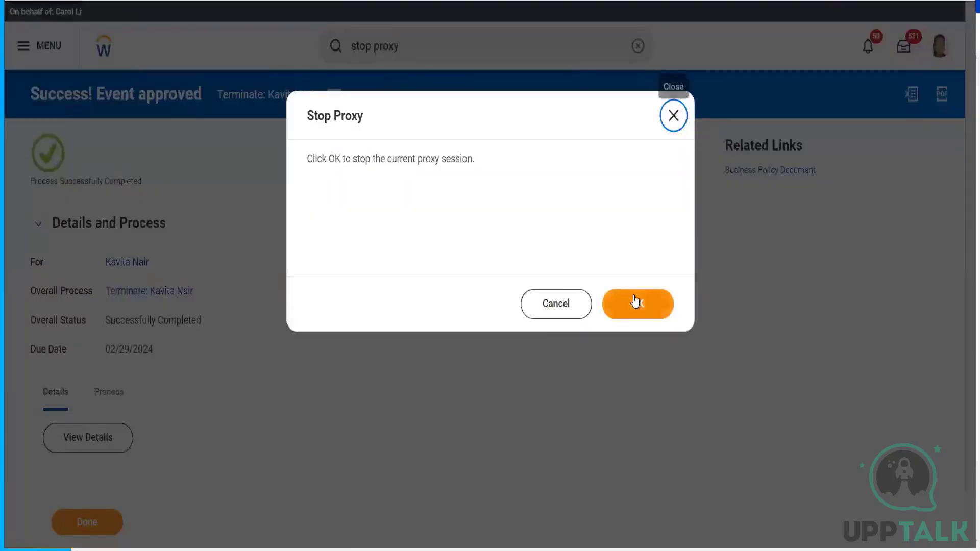
click(635, 302)
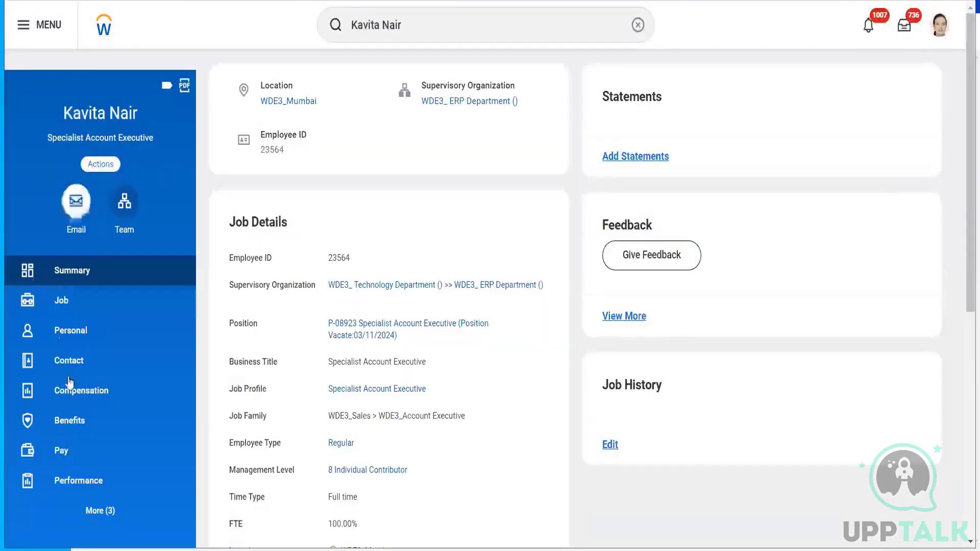
- Run the worker's Time Off Balance report as of 03/11/2024
click(106, 169)
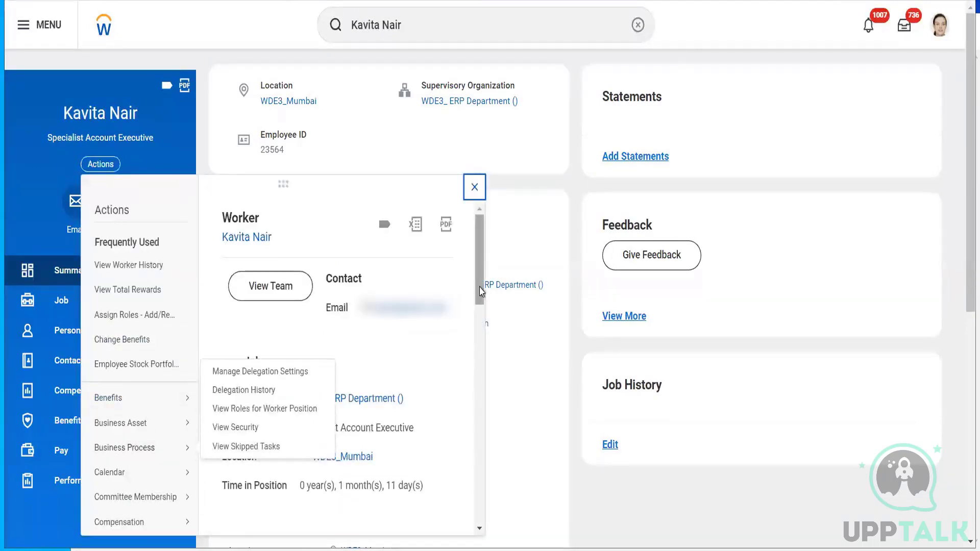
scroll(480, 328, down, 5)
drag(481, 357, 481, 426)
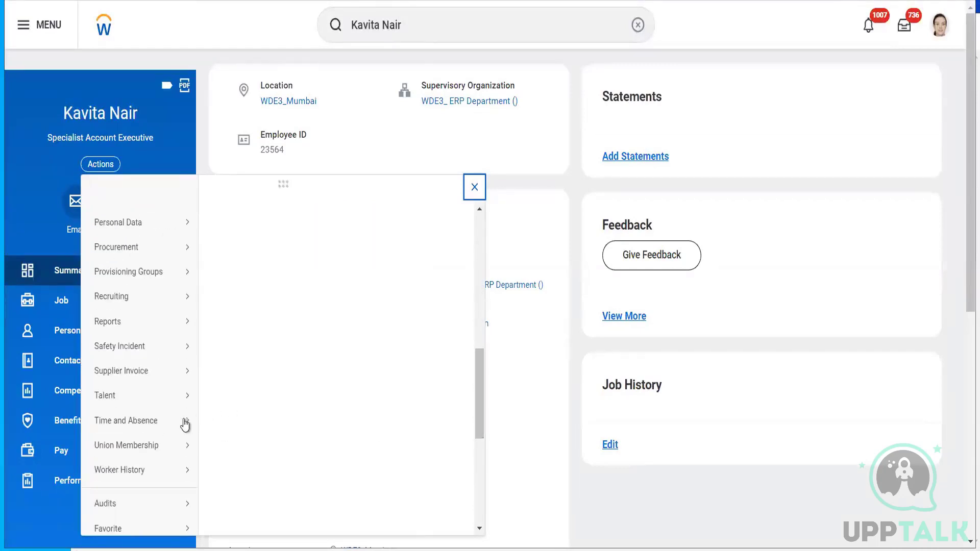
mouse_move(185, 426)
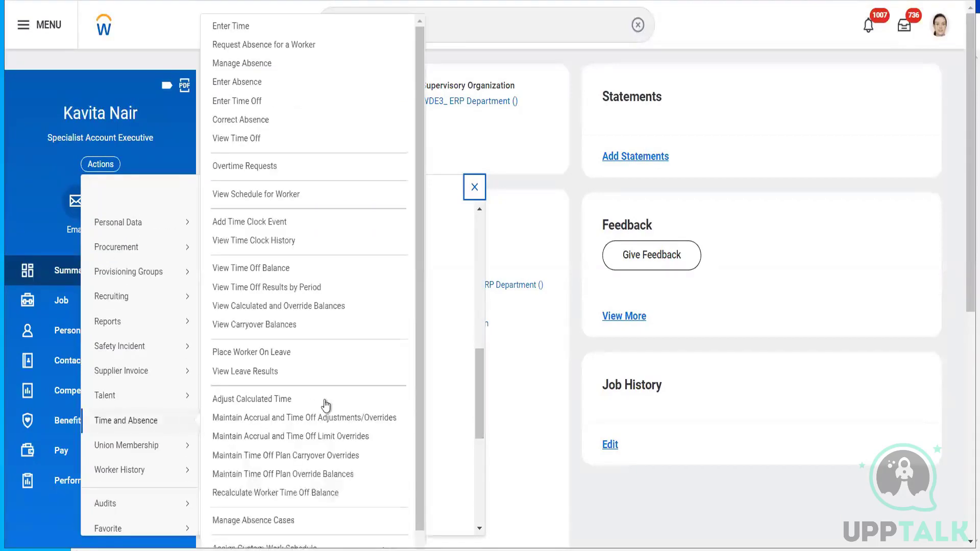
click(281, 267)
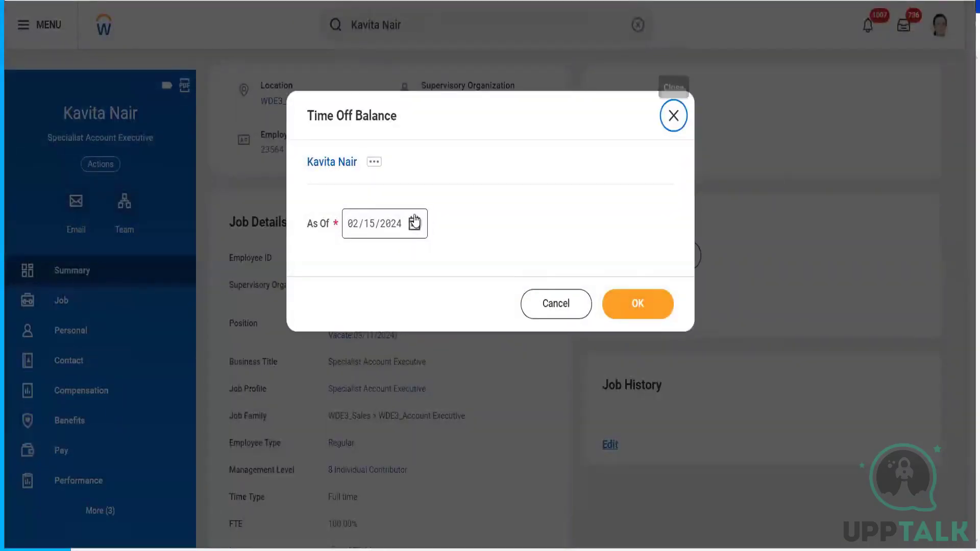
click(414, 223)
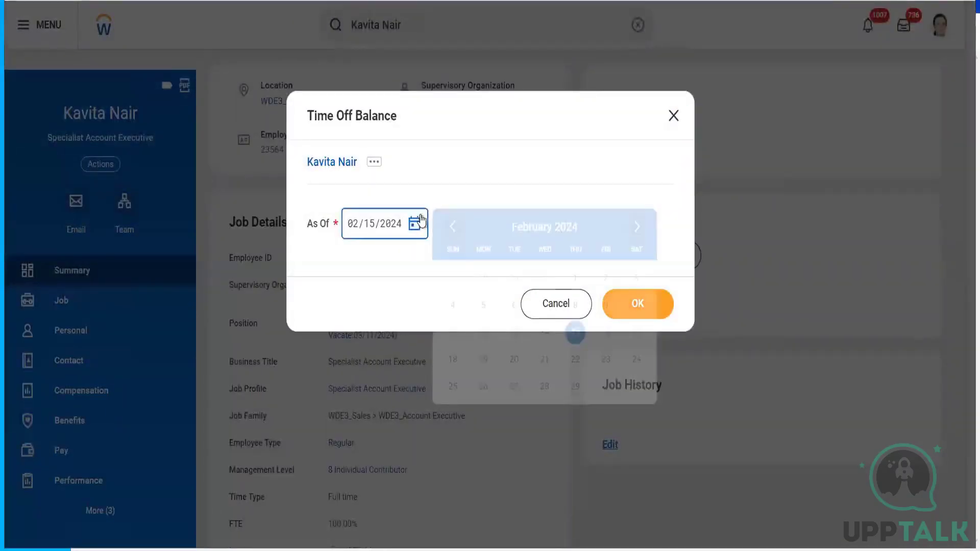
click(639, 228)
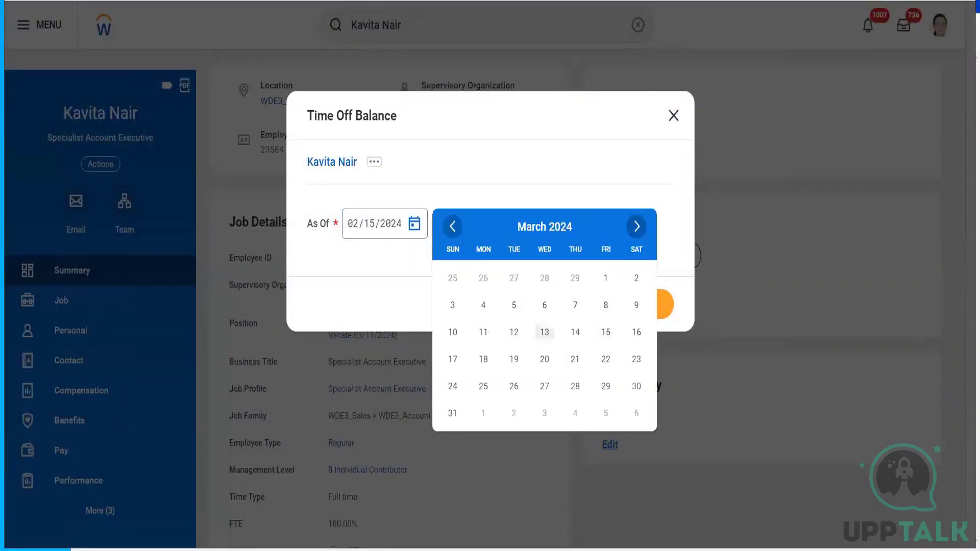
click(483, 333)
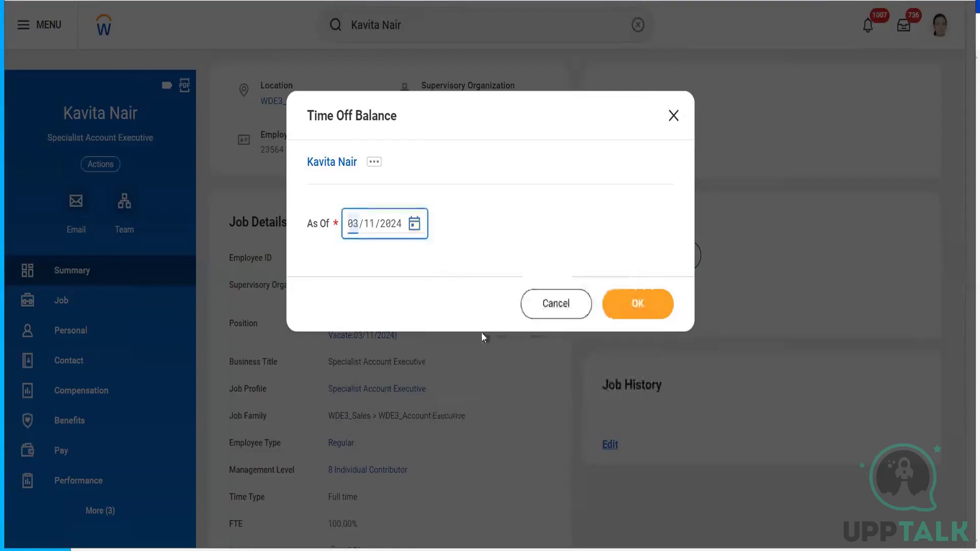
click(654, 307)
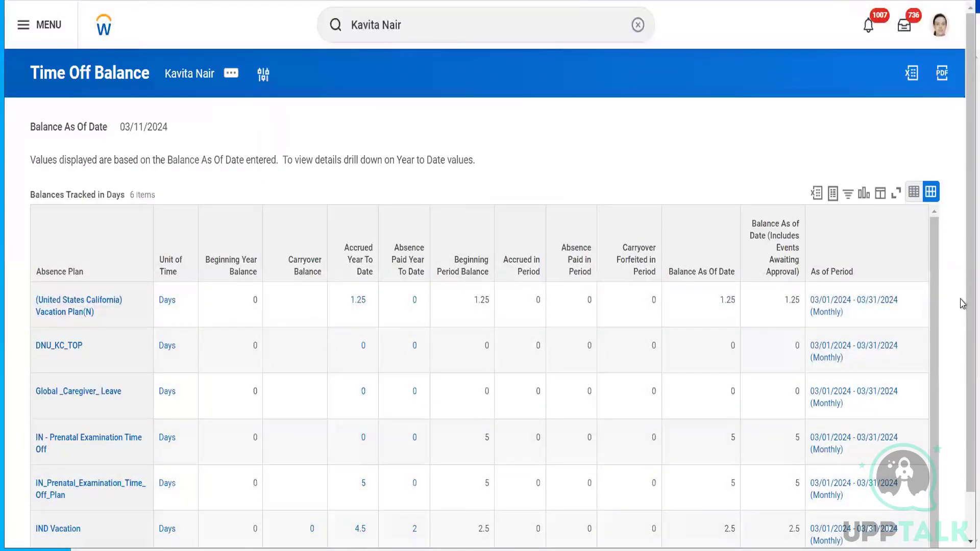
- Scroll the Time Off Balance report to check the 13.75-day total, with IND Vacation at 2.5
scroll(961, 394, down, 1)
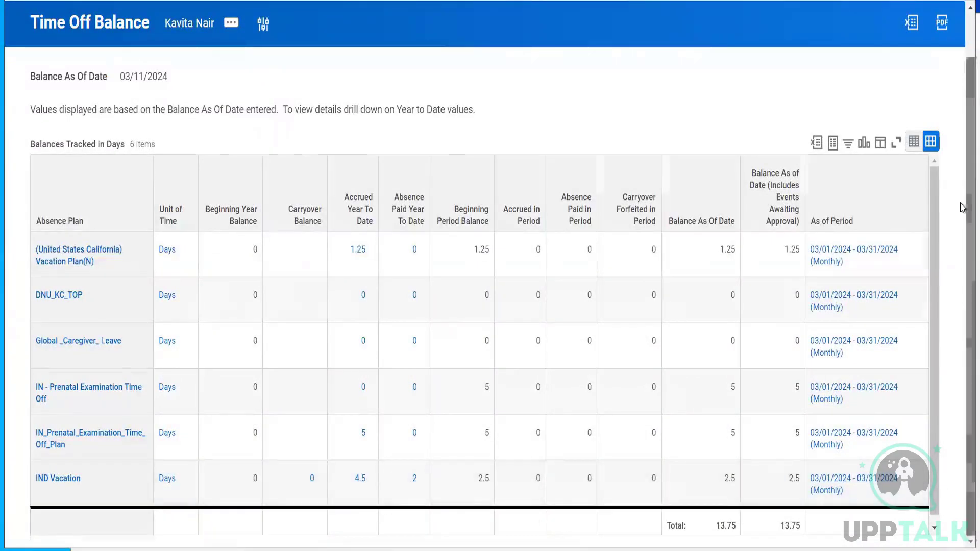
scroll(964, 276, up, 1)
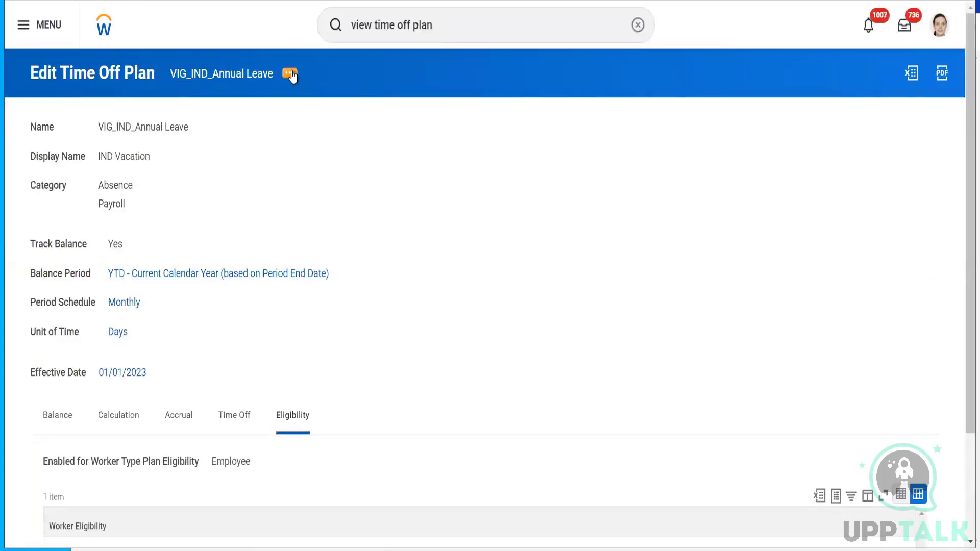
- Open the VIG_IND_Annual Leave plan's 01/01/2023 effective-date version for editing
click(289, 73)
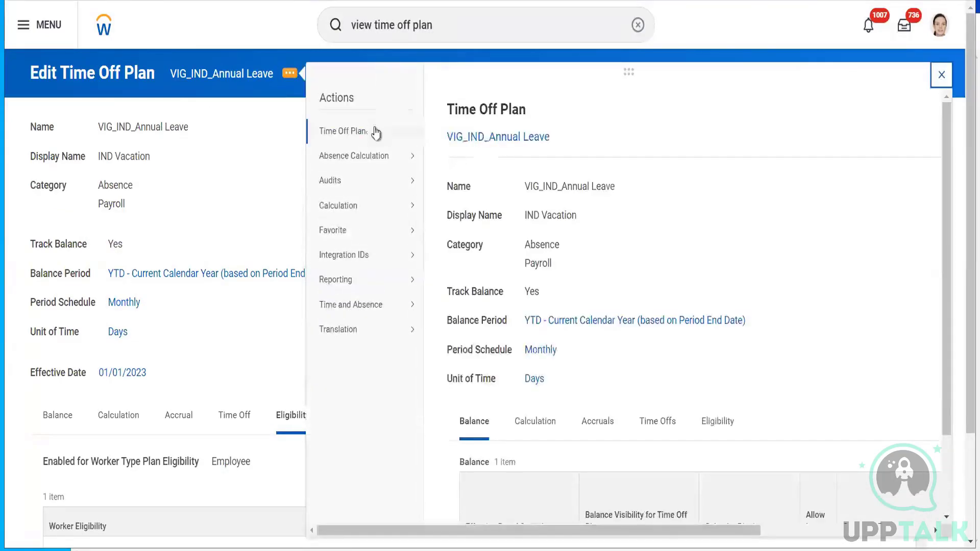
mouse_move(393, 131)
click(443, 133)
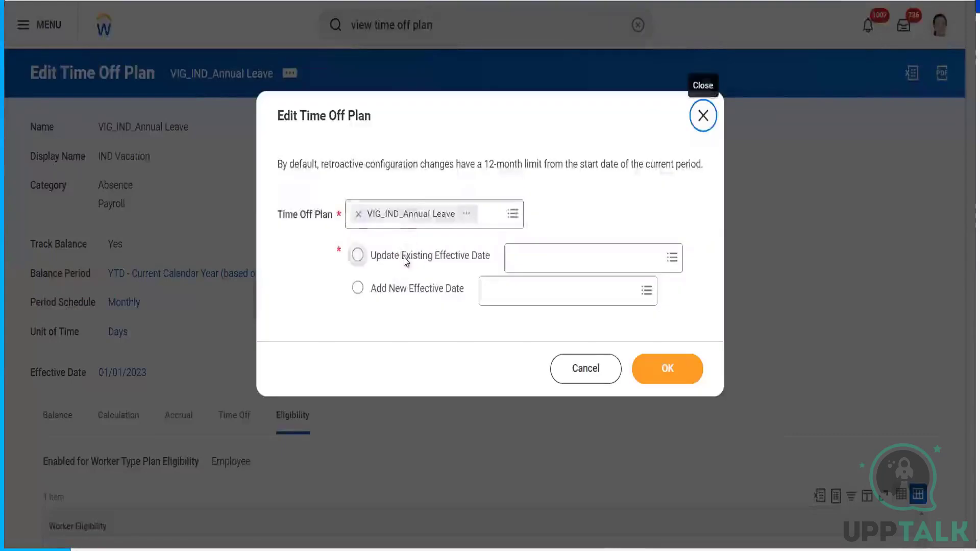
click(404, 256)
click(535, 261)
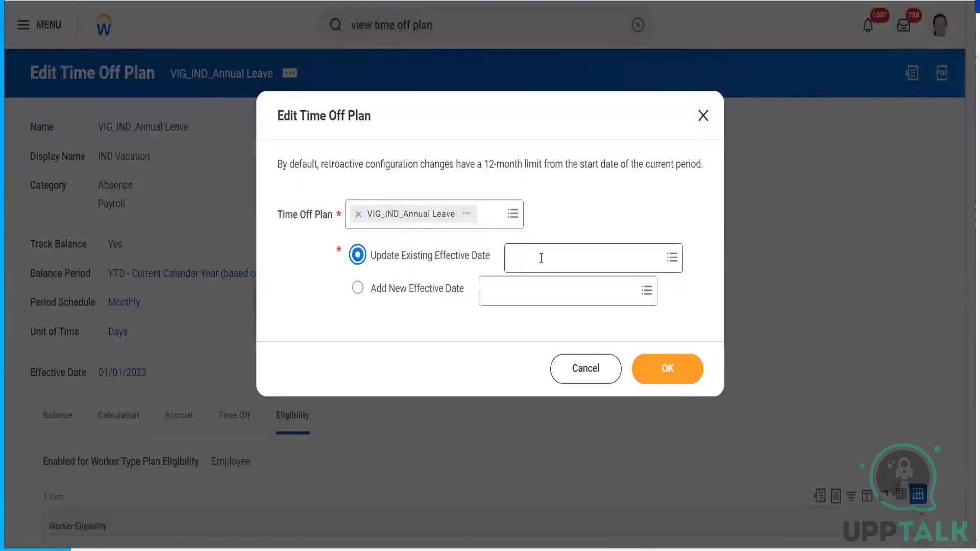
click(543, 285)
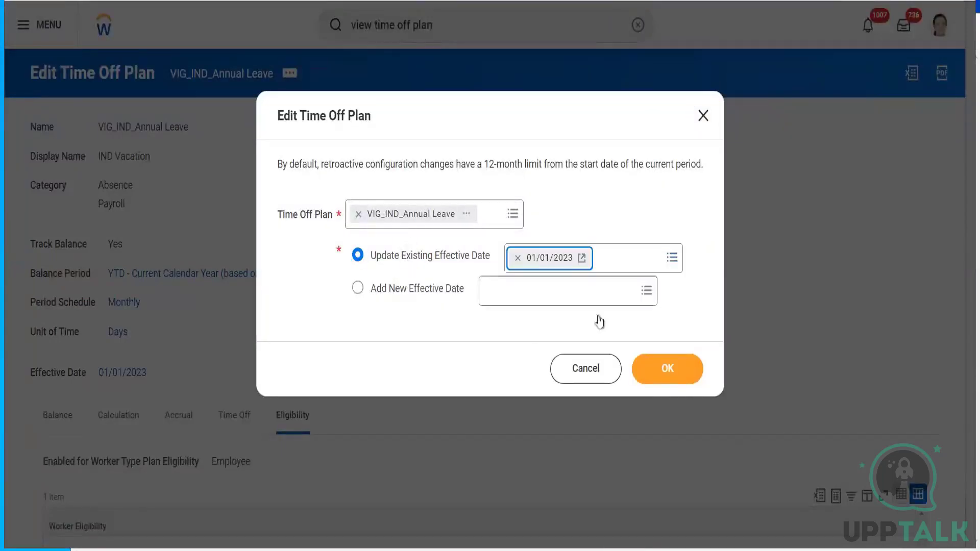
click(679, 366)
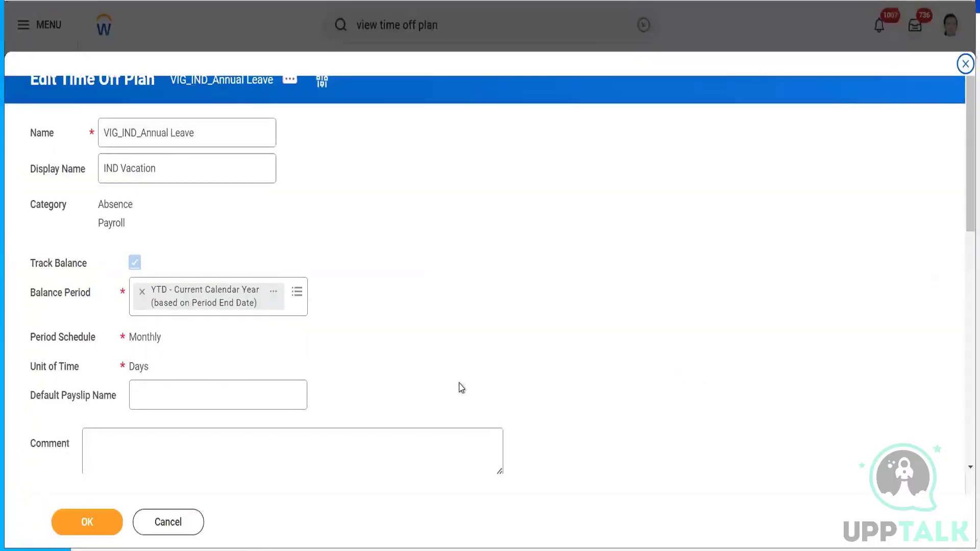
- Replace the ABS LOG worker eligibility with ABS ISC Country Is IND as of PED and save
scroll(959, 256, down, 6)
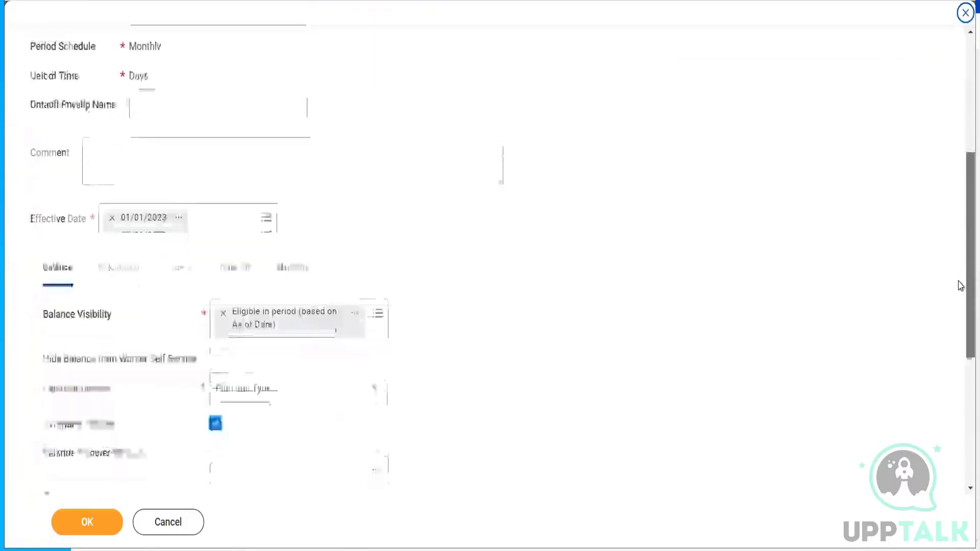
click(292, 240)
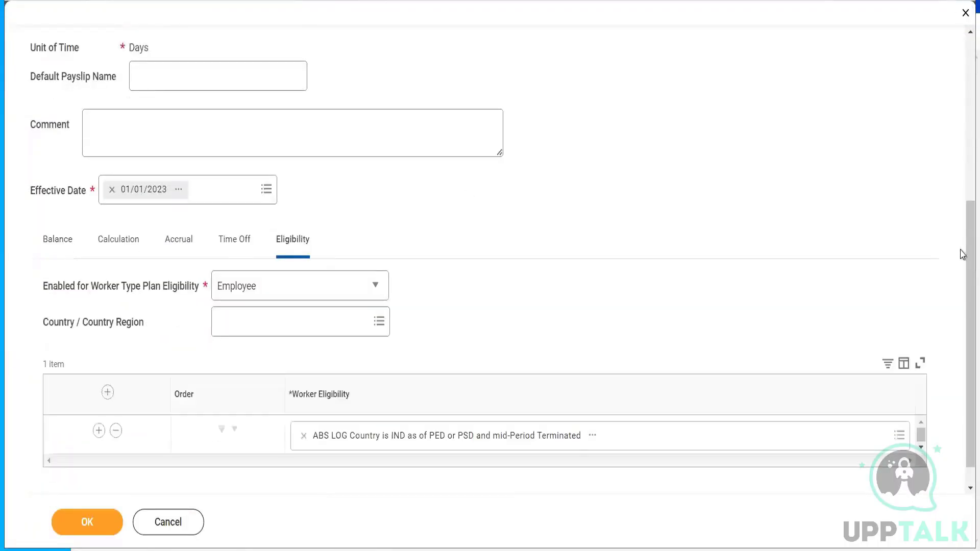
scroll(964, 225, down, 1)
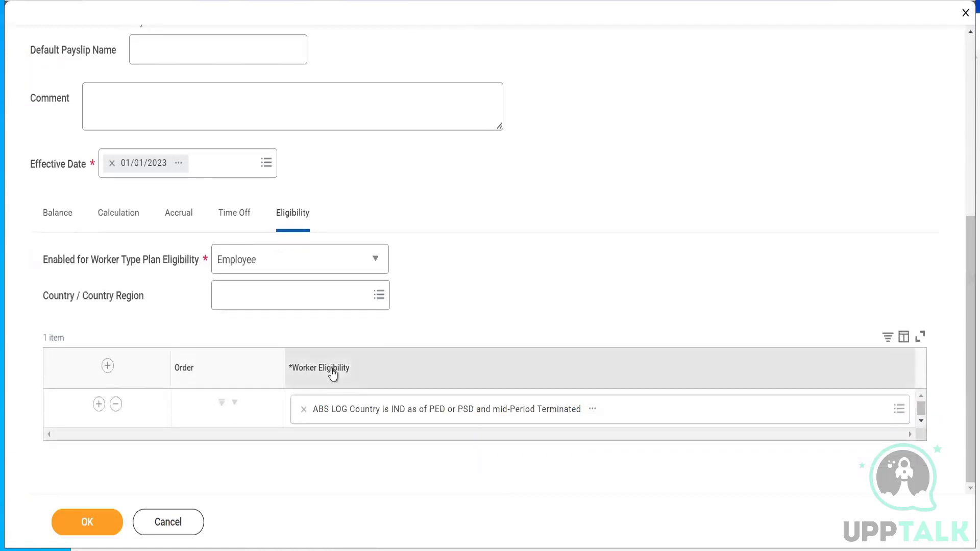
click(304, 410)
click(388, 408)
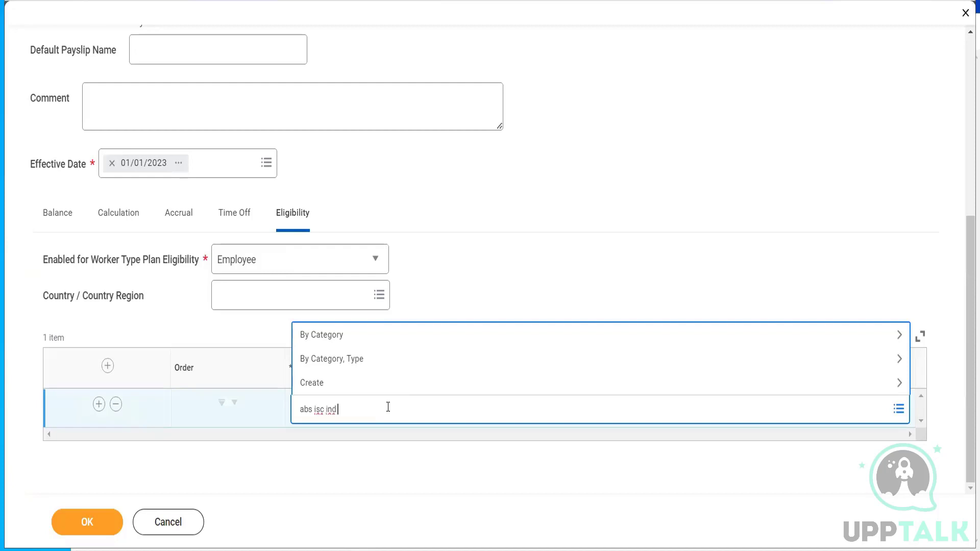
key(Return)
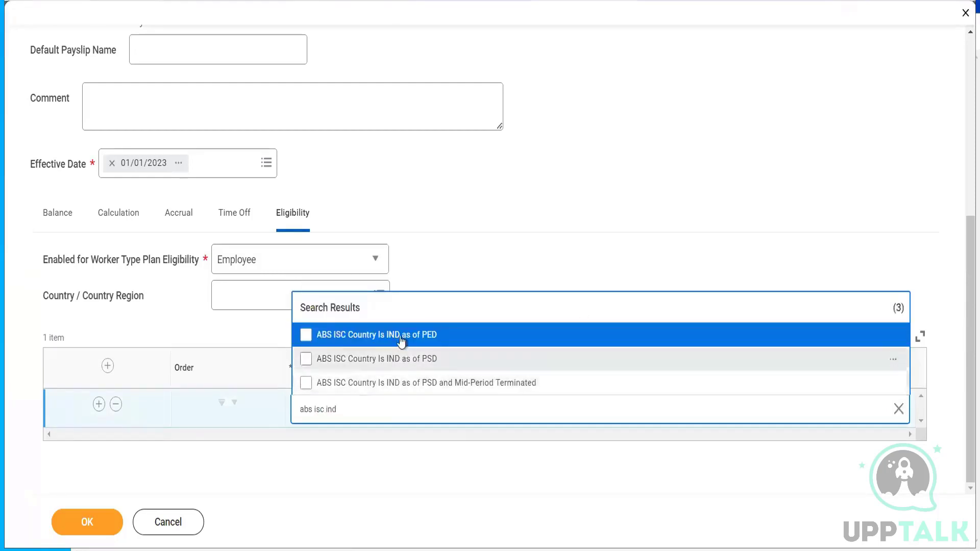
click(402, 335)
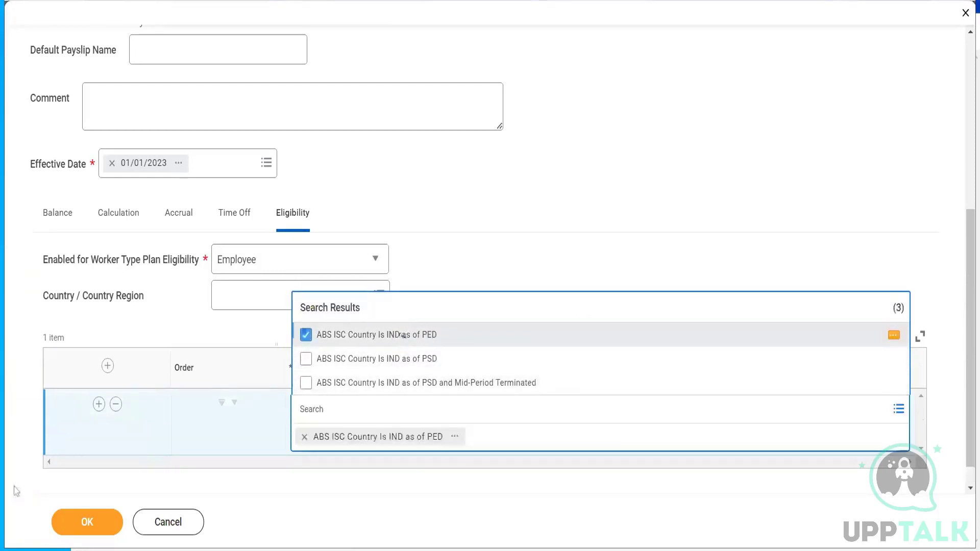
click(74, 531)
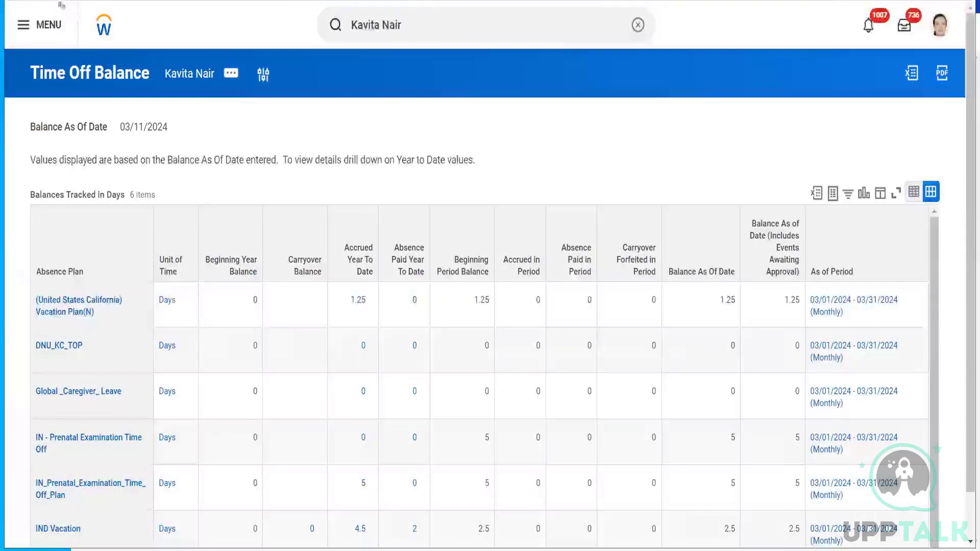
- Reload the Time Off Balance report for 03/11/2024, where IND Vacation no longer appears
key(F5)
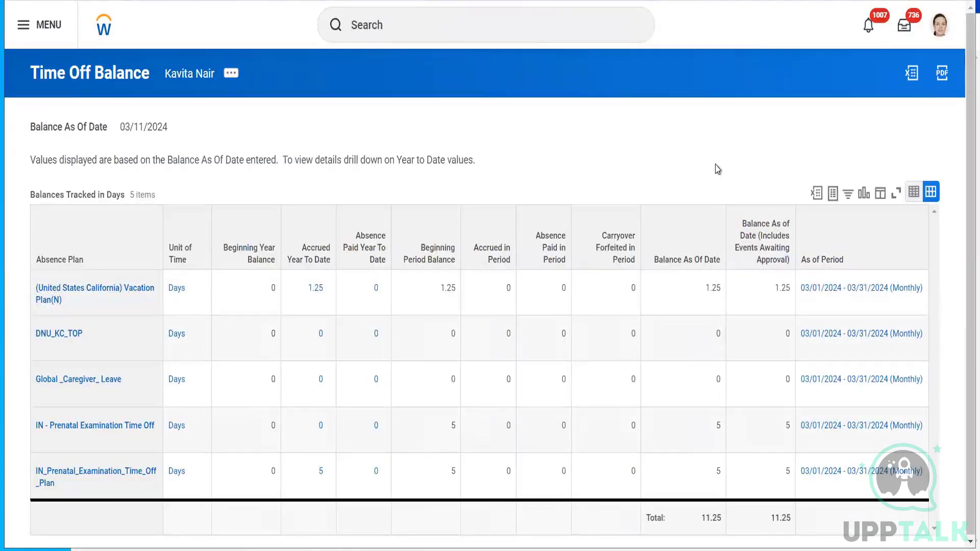
click(132, 130)
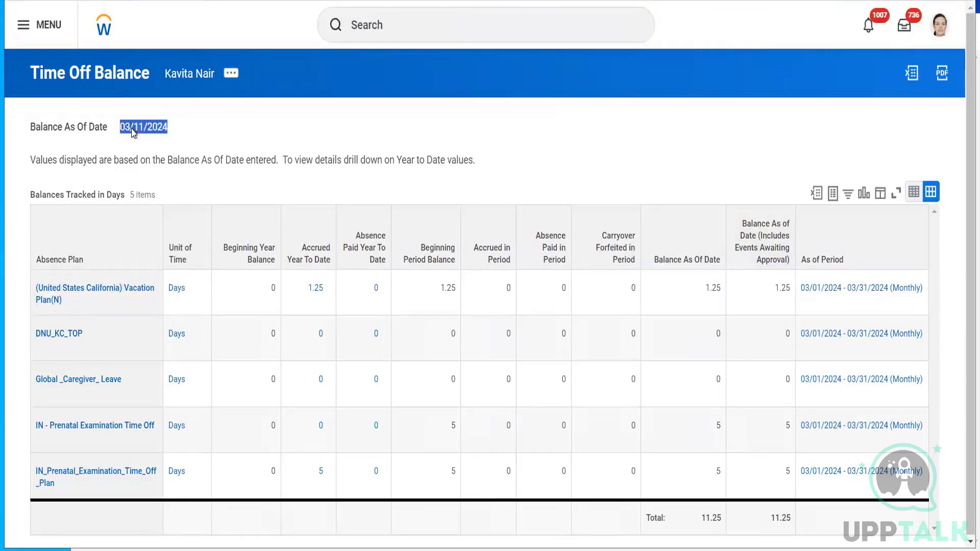
click(220, 138)
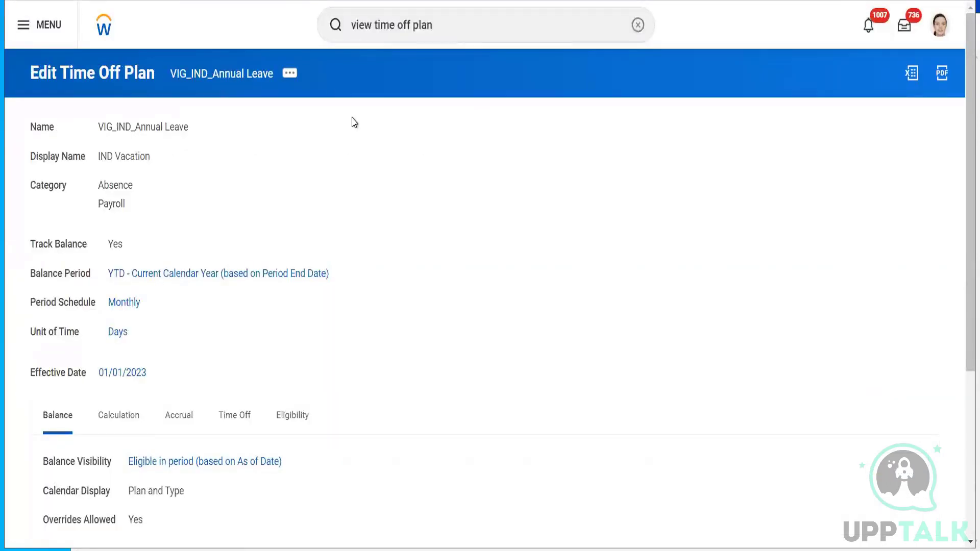
- Start editing the VIG_IND_Annual Leave time off plan from its related actions
click(286, 75)
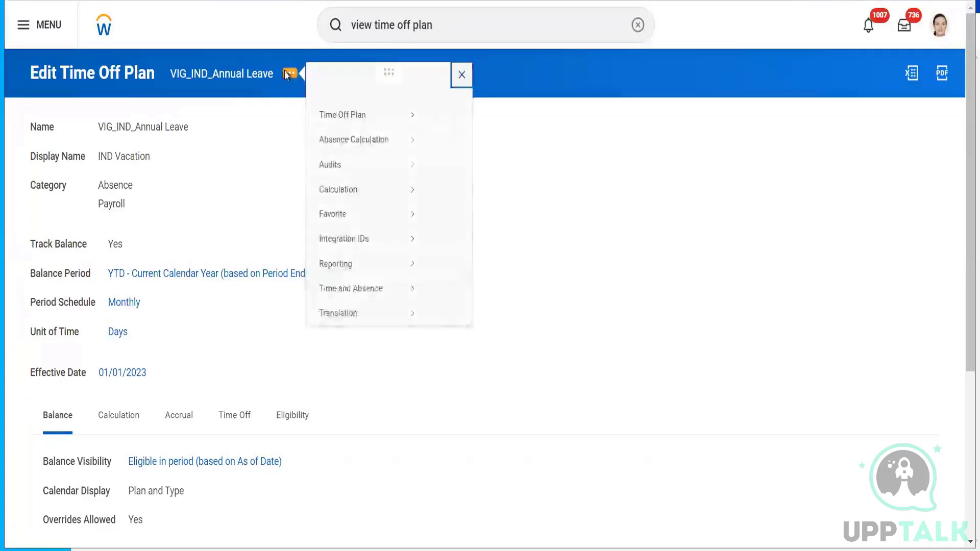
mouse_move(359, 133)
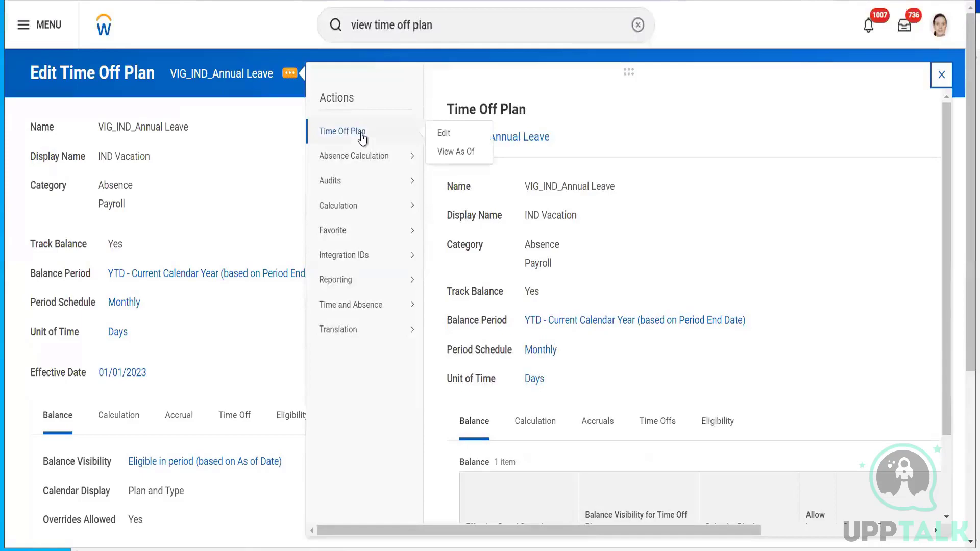
click(449, 135)
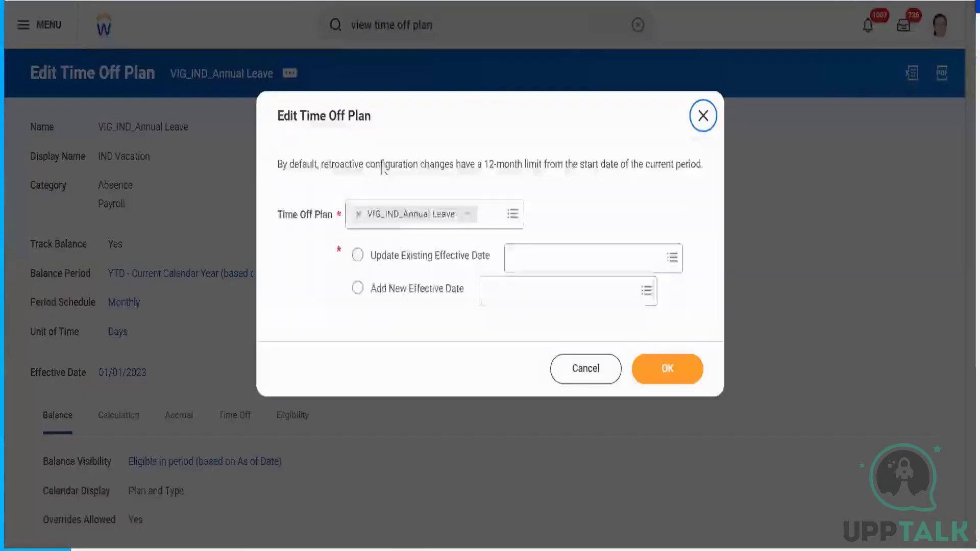
- Open the plan's 01/01/2023 effective-date version for editing
click(412, 258)
click(555, 261)
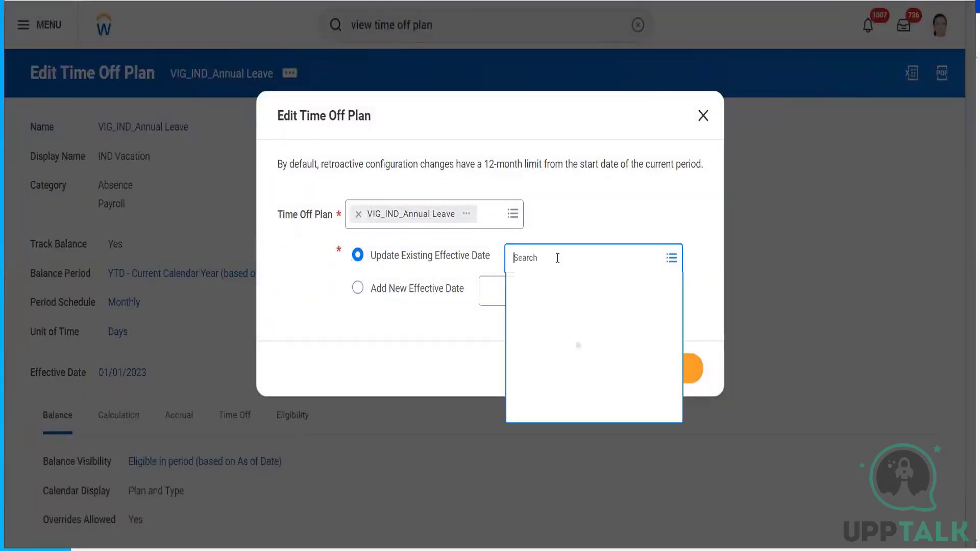
click(542, 286)
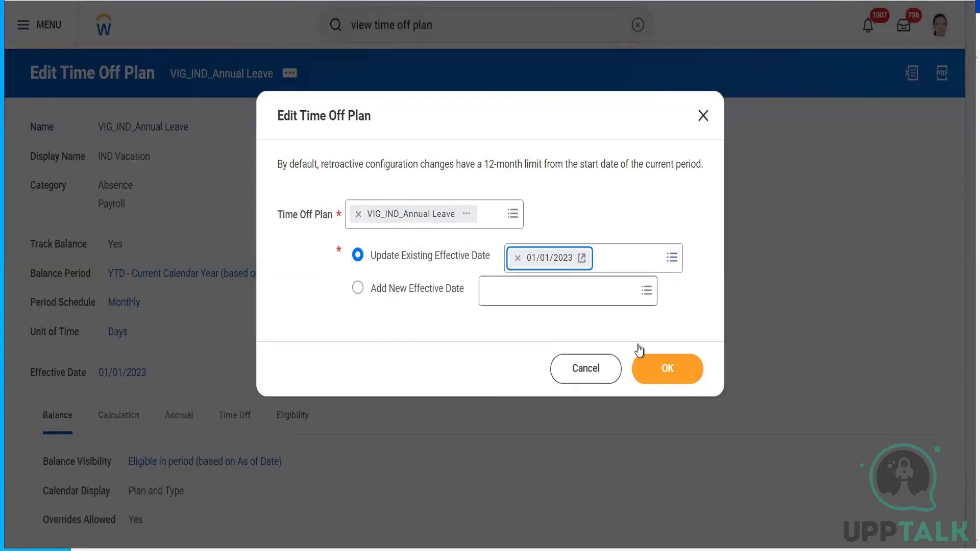
click(668, 369)
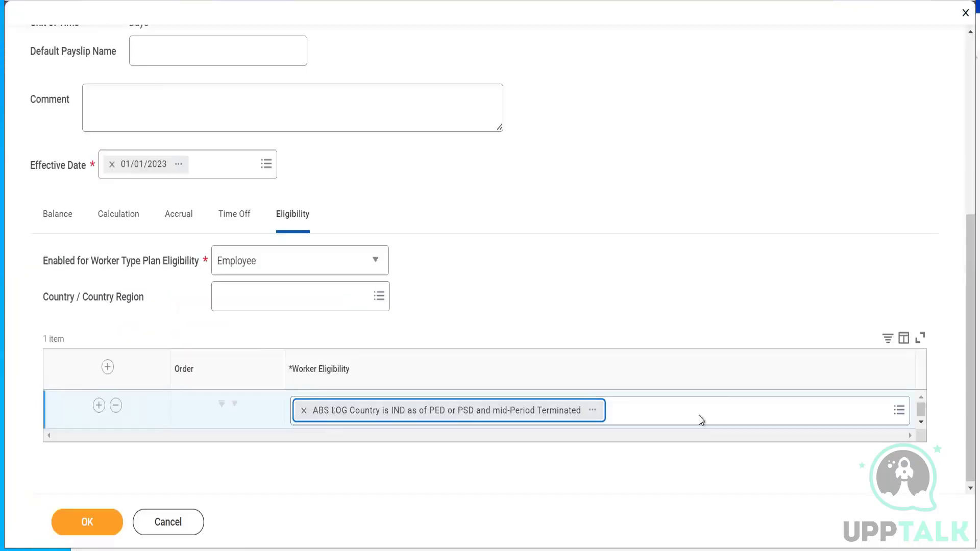
- Add a second Worker Eligibility row and remove it, keeping the single ABS LOG condition
click(674, 410)
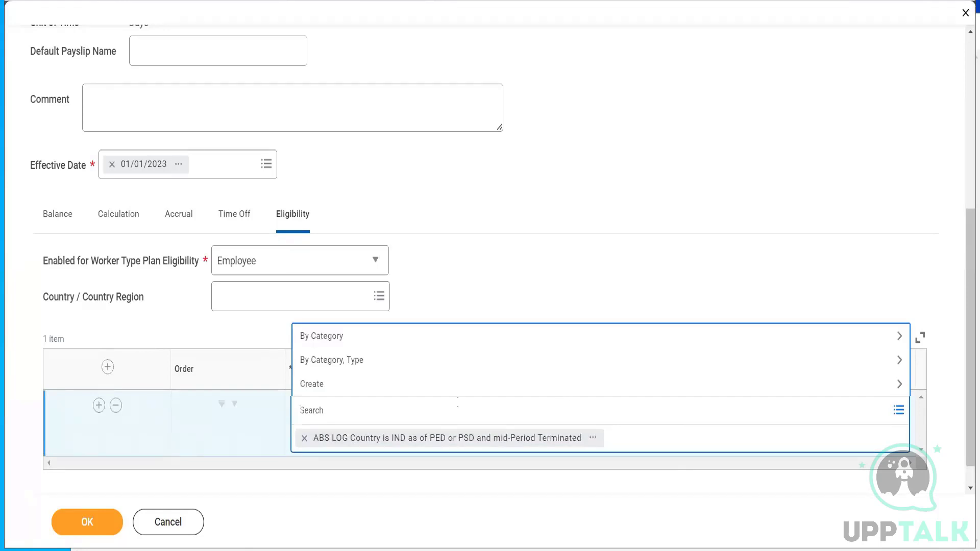
click(523, 276)
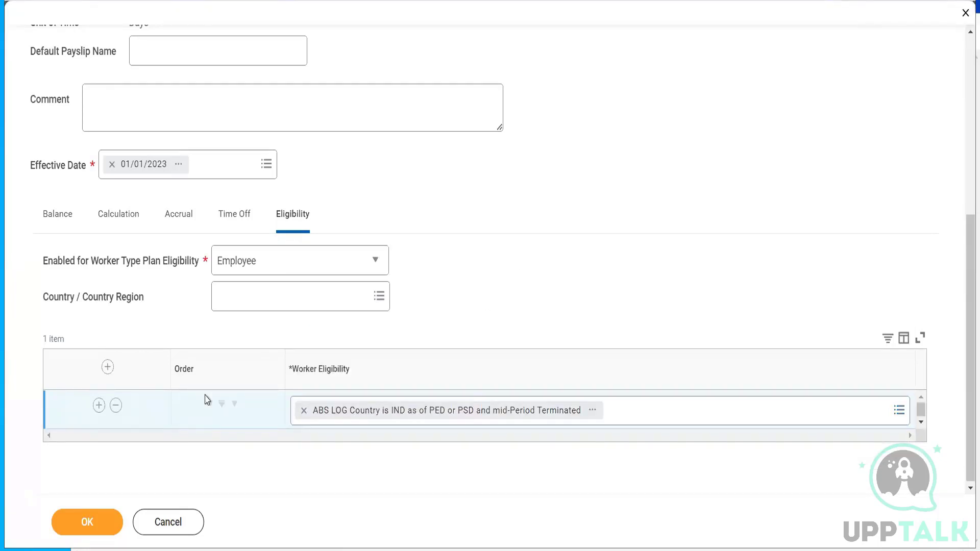
click(98, 407)
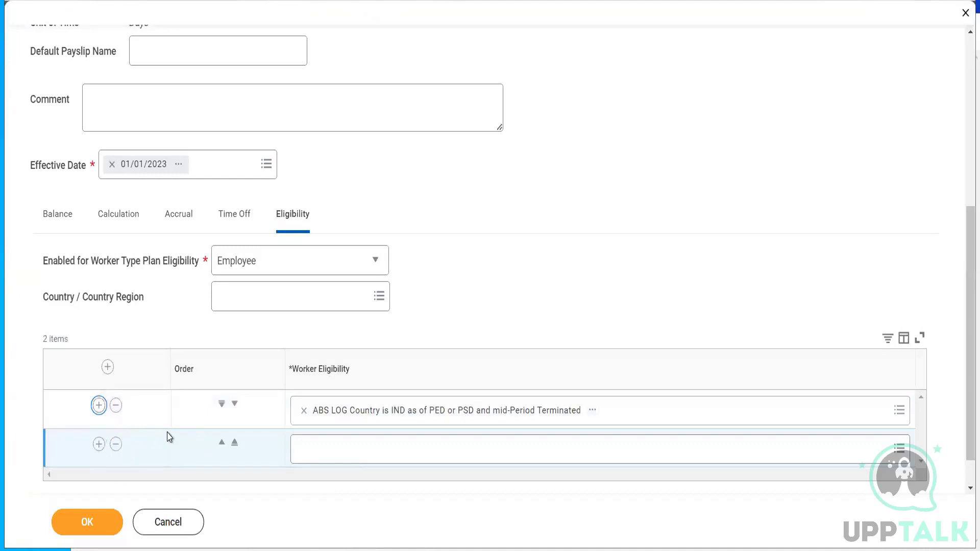
click(115, 444)
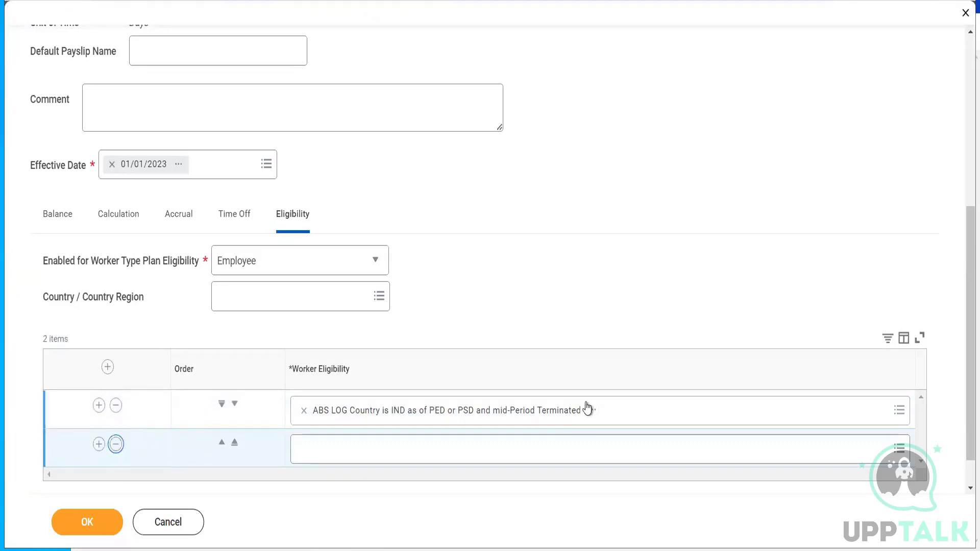
click(650, 408)
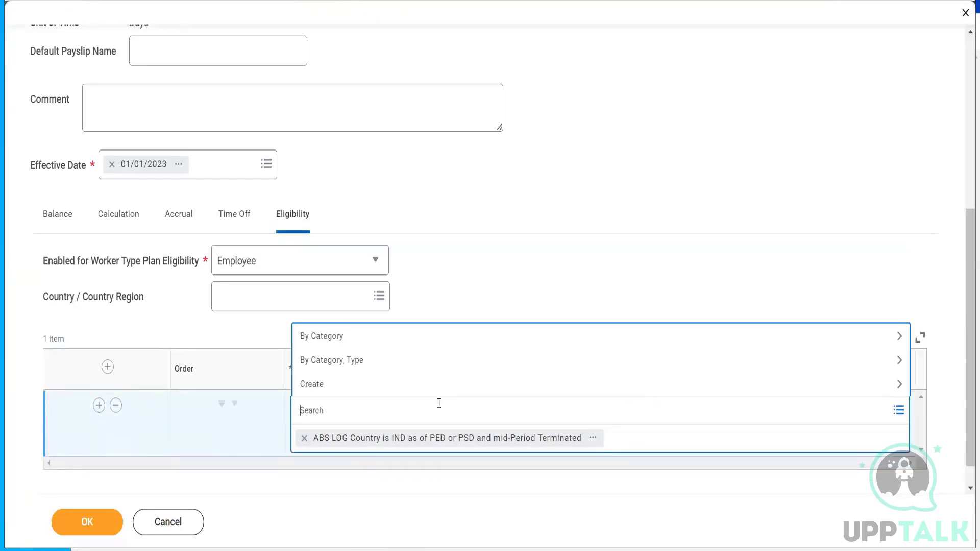
text(abs)
key(BackSpace)
key(BackSpace)
key(BackSpace)
text(c)
key(Return)
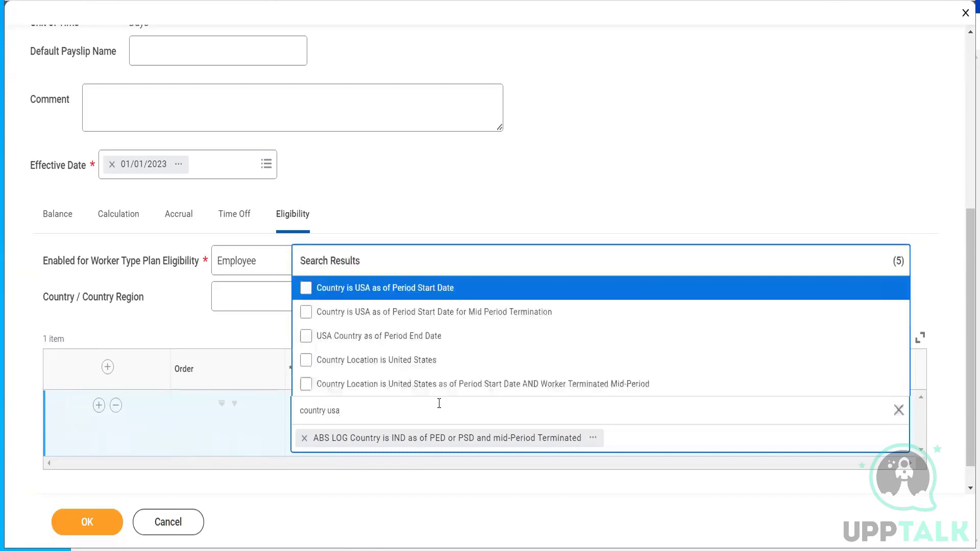
click(412, 362)
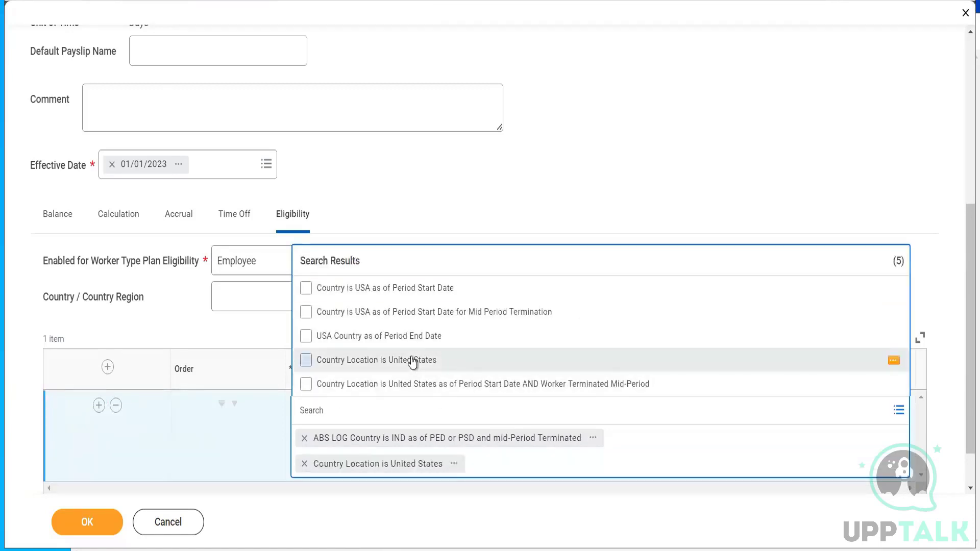
click(611, 188)
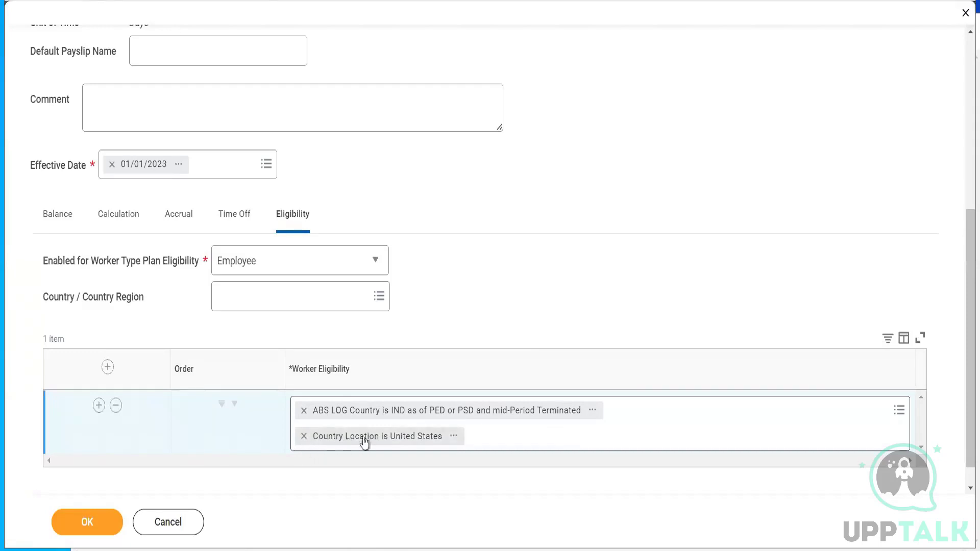
click(304, 436)
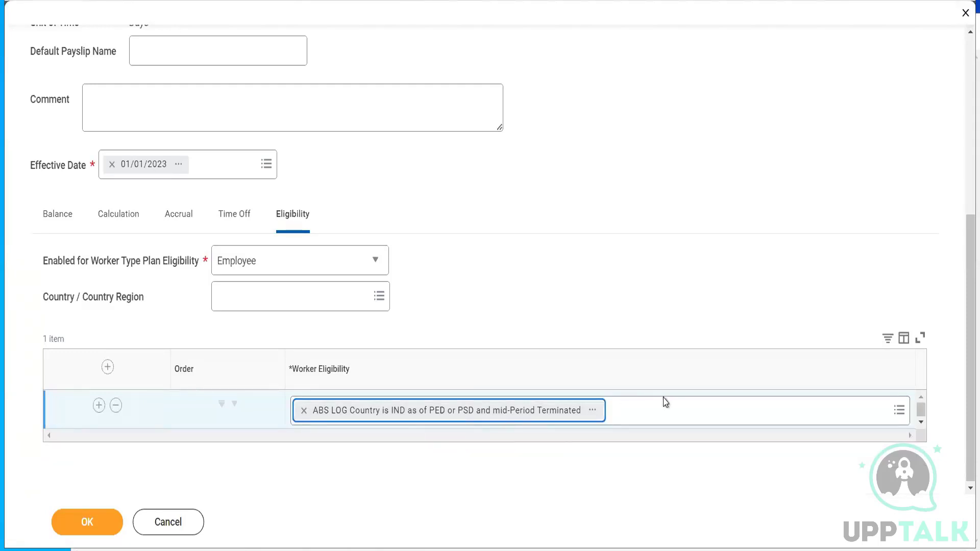
- Add Worker Time Type is Full Time to worker eligibility via a 'full time' search
click(666, 413)
text(f)
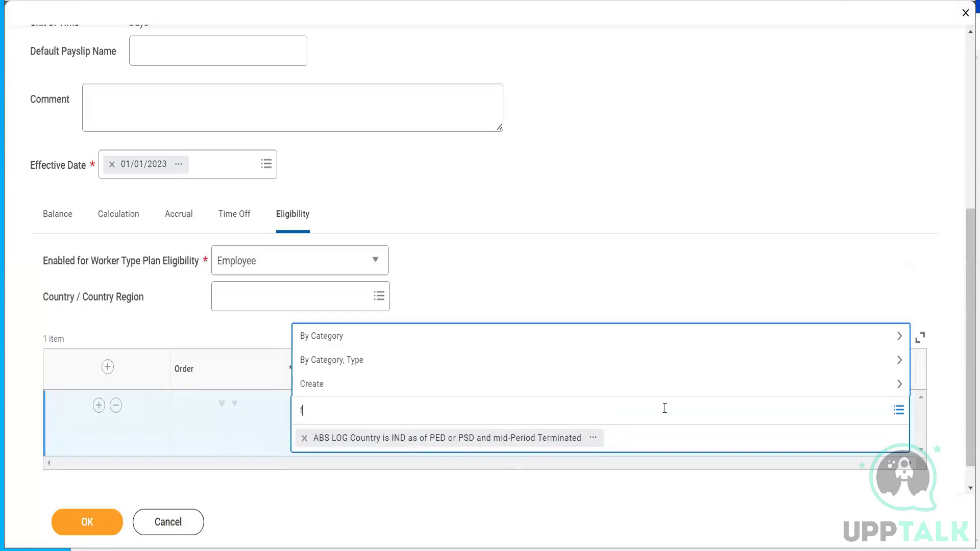
text(ull time)
key(Return)
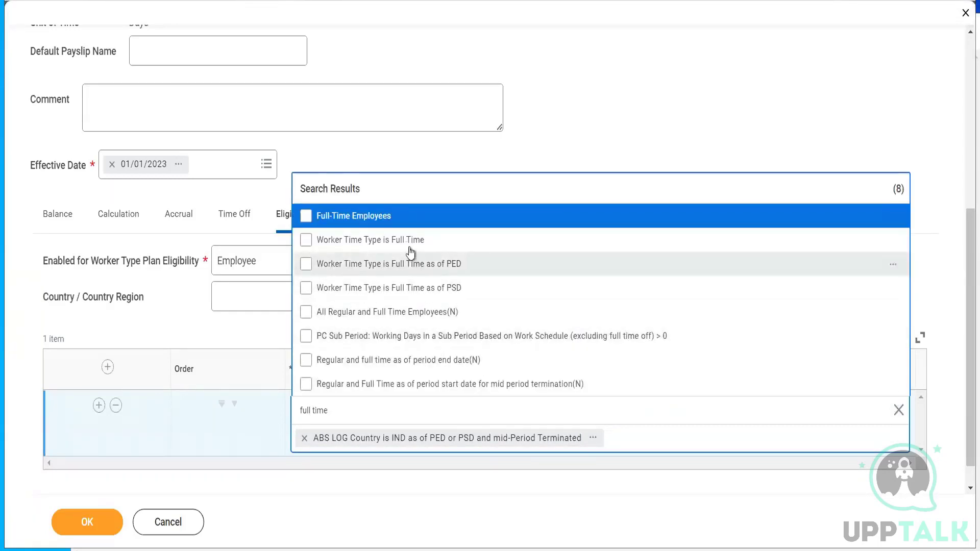
click(406, 245)
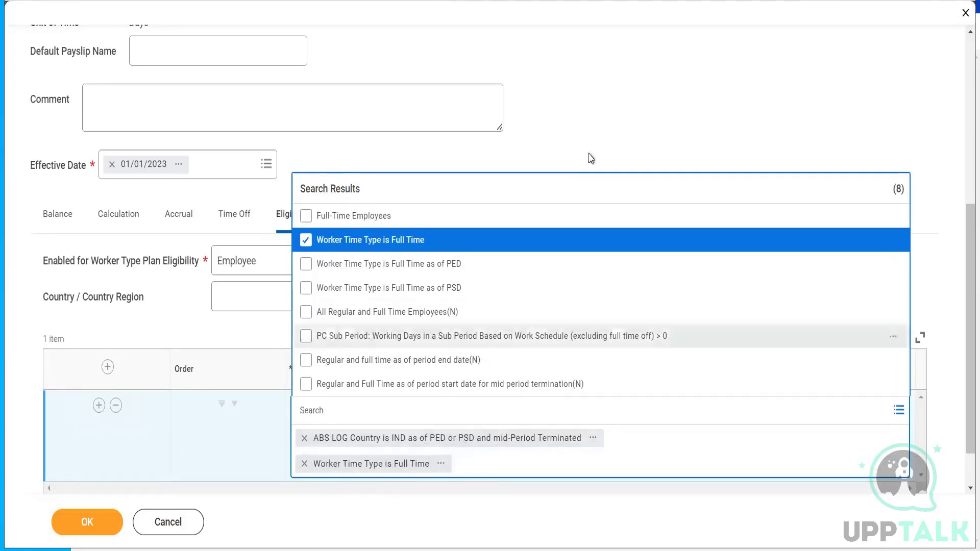
click(606, 129)
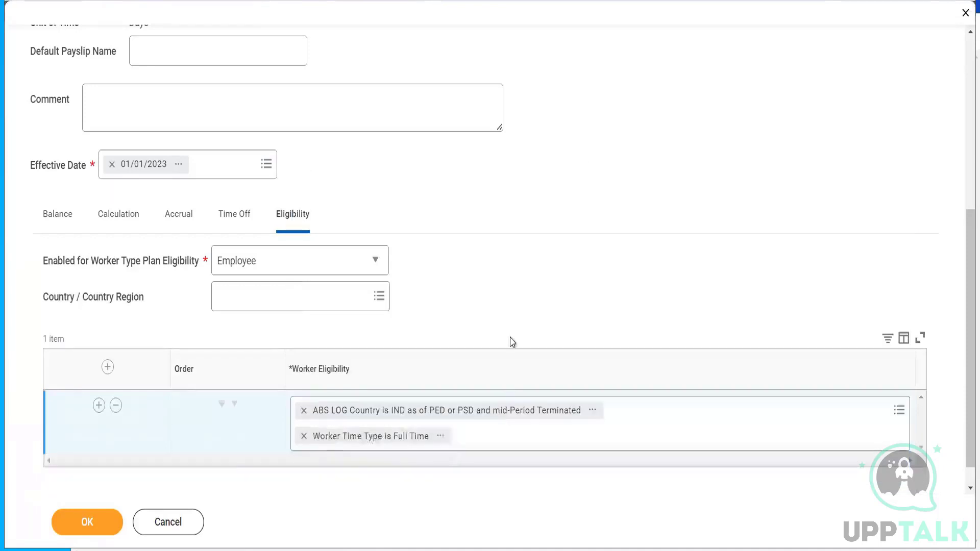
- Review the Worker Time Type is Full Time condition's details, then close them
click(441, 438)
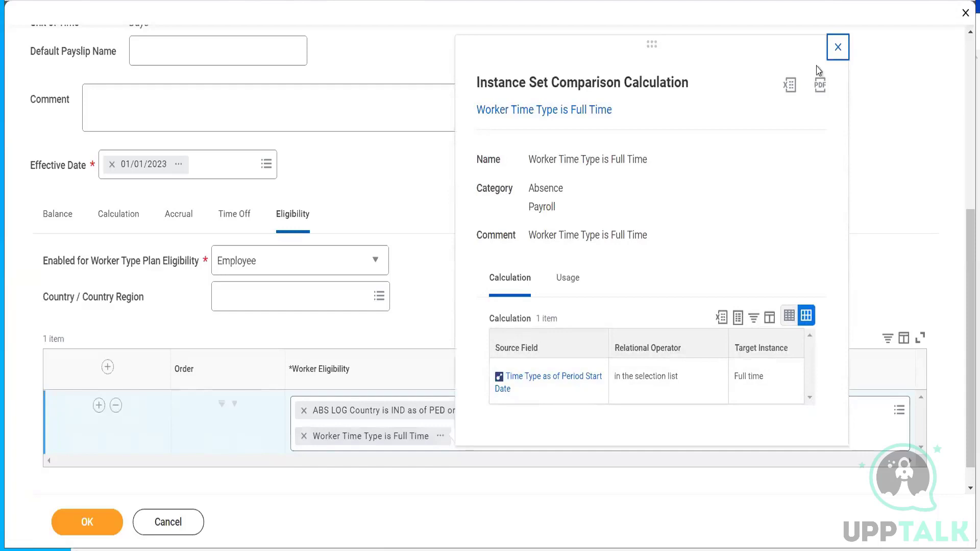
click(835, 49)
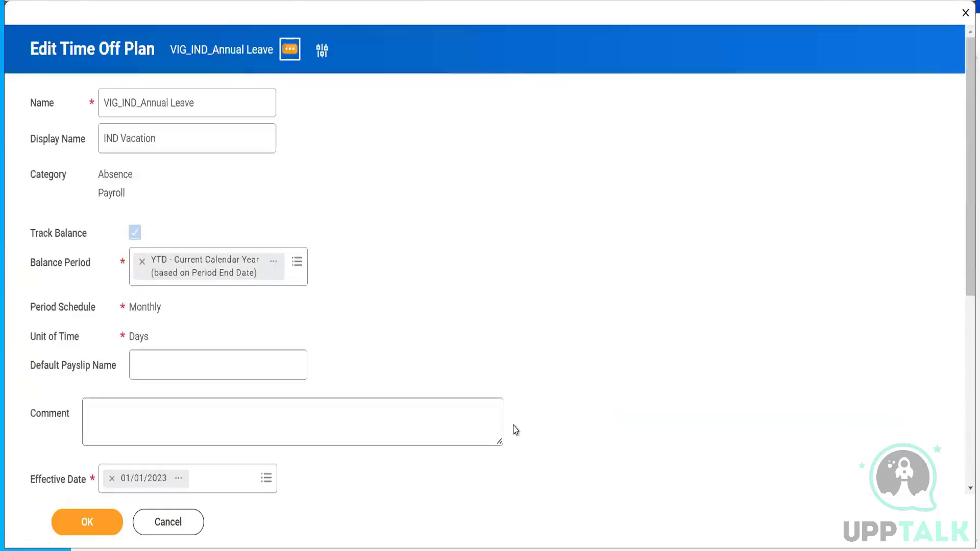
drag(968, 169, 949, 418)
click(442, 410)
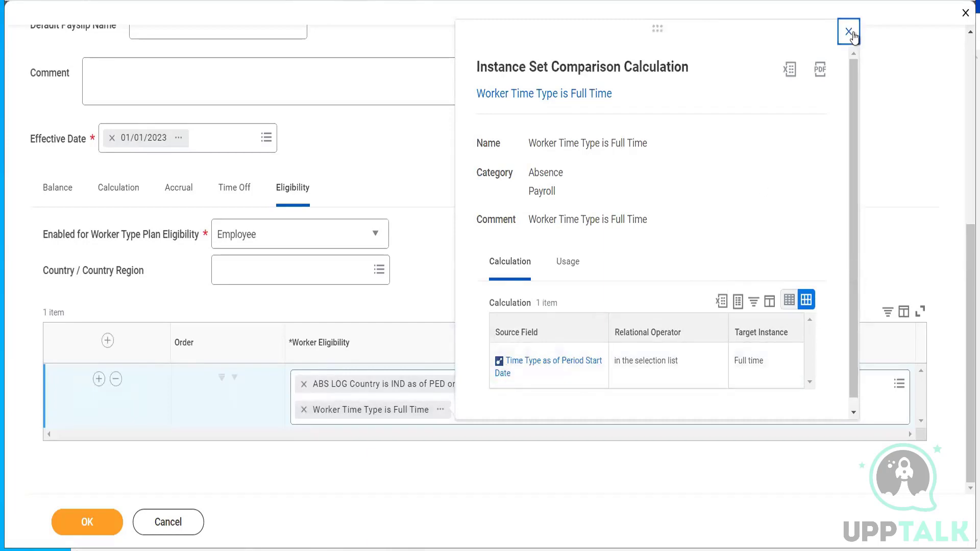
click(853, 34)
scroll(567, 373, up, 7)
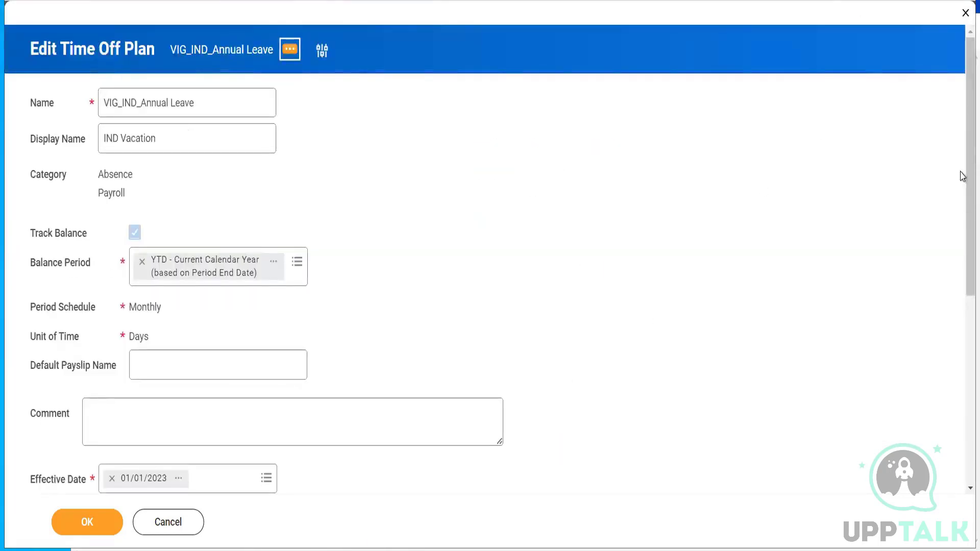
scroll(963, 354, down, 7)
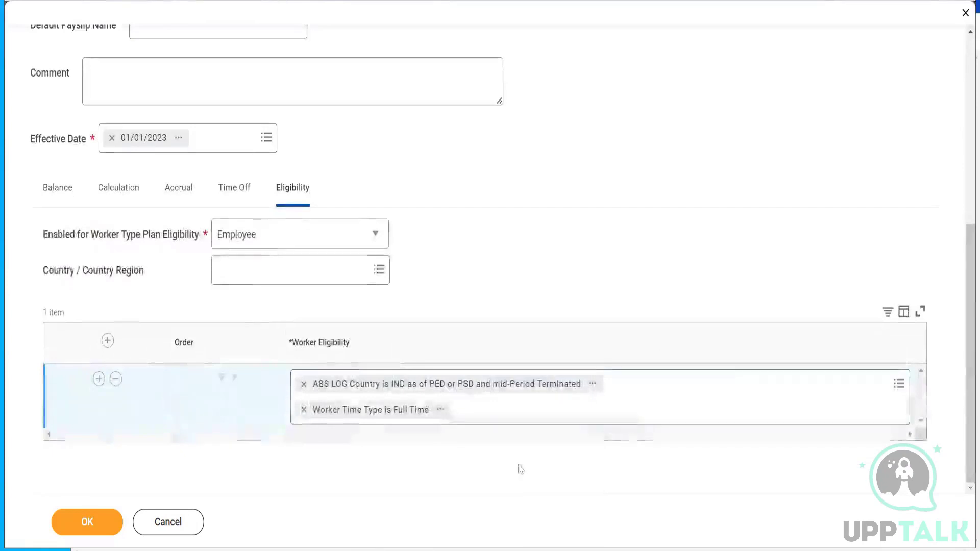
- Search eligibility conditions for 'full time' and preview the Full-Time Employees calculation
click(633, 411)
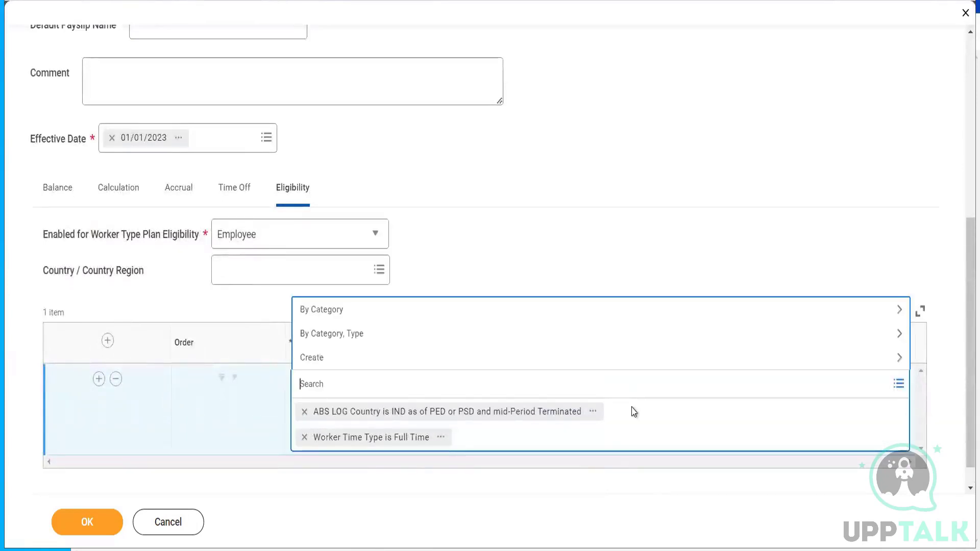
text(full time)
key(Return)
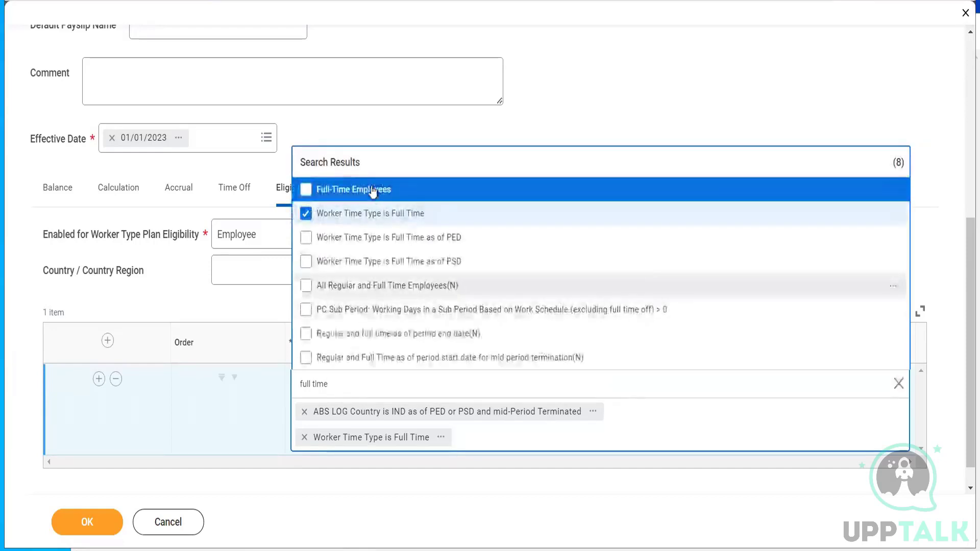
mouse_move(812, 190)
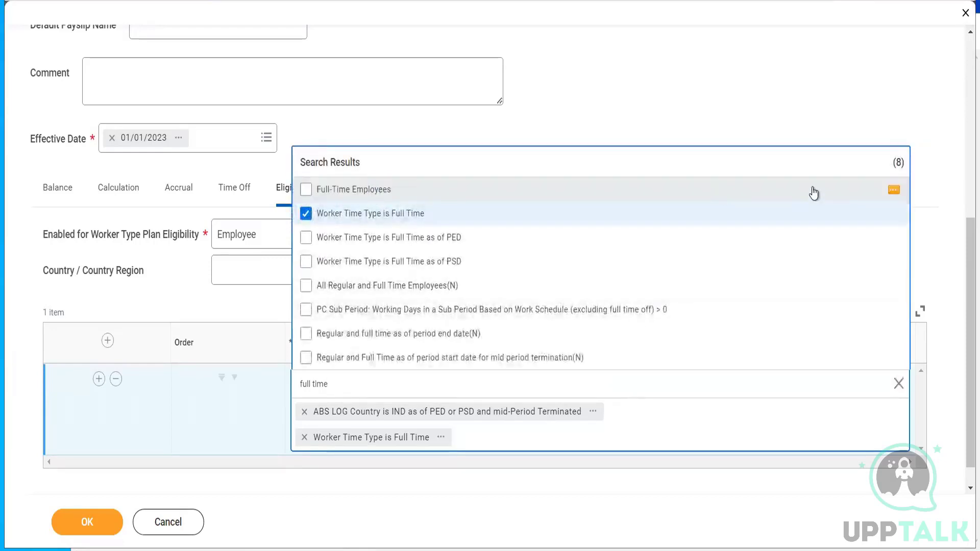
click(893, 191)
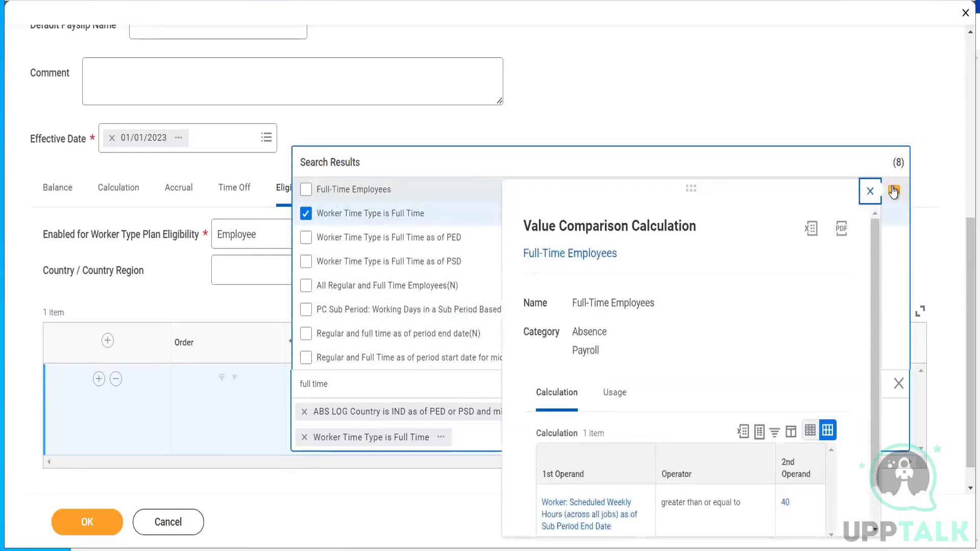
scroll(877, 265, down, 1)
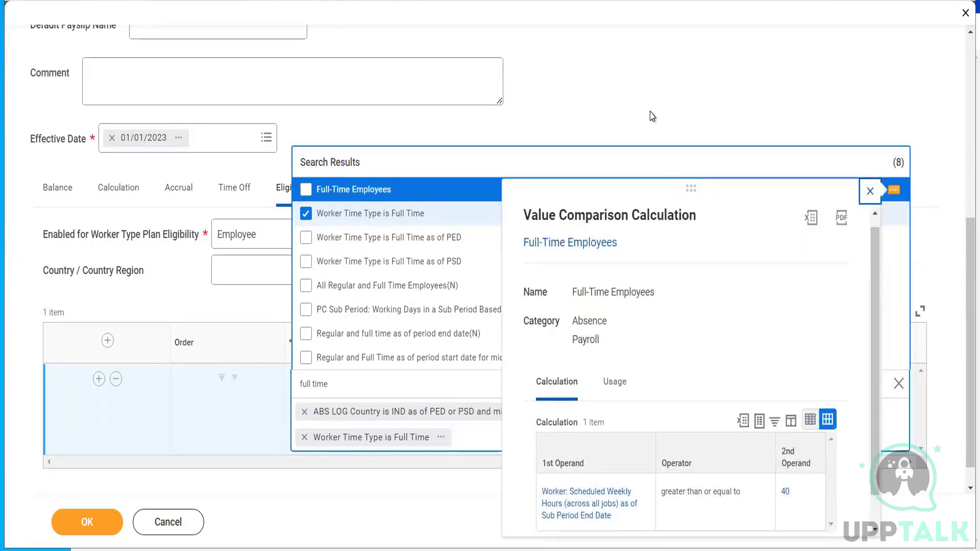
- Remove the Worker Time Type is Full Time condition from the plan's eligibility
click(632, 96)
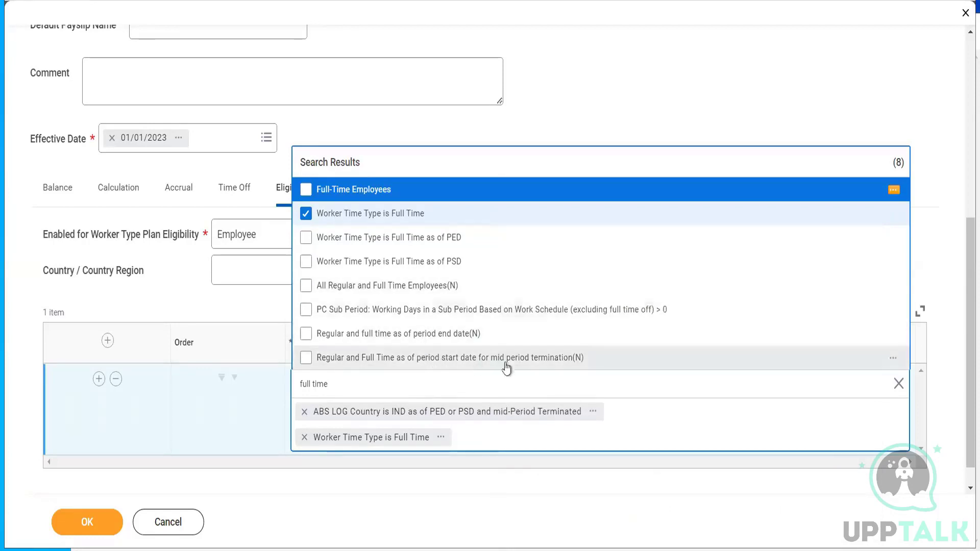
click(610, 90)
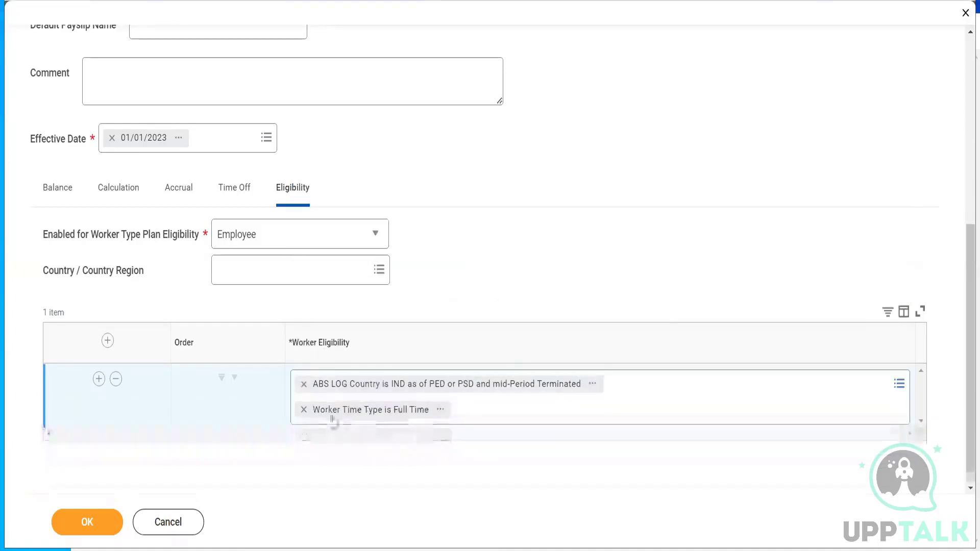
click(304, 410)
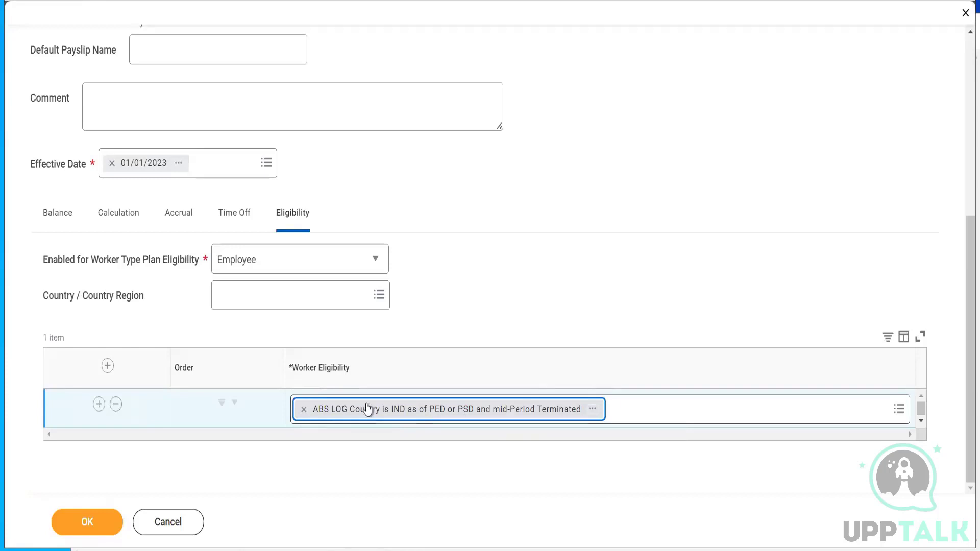
- Save the plan, then open VIG_IND_Annual_Leave_Accrual from the Accrual settings
click(96, 522)
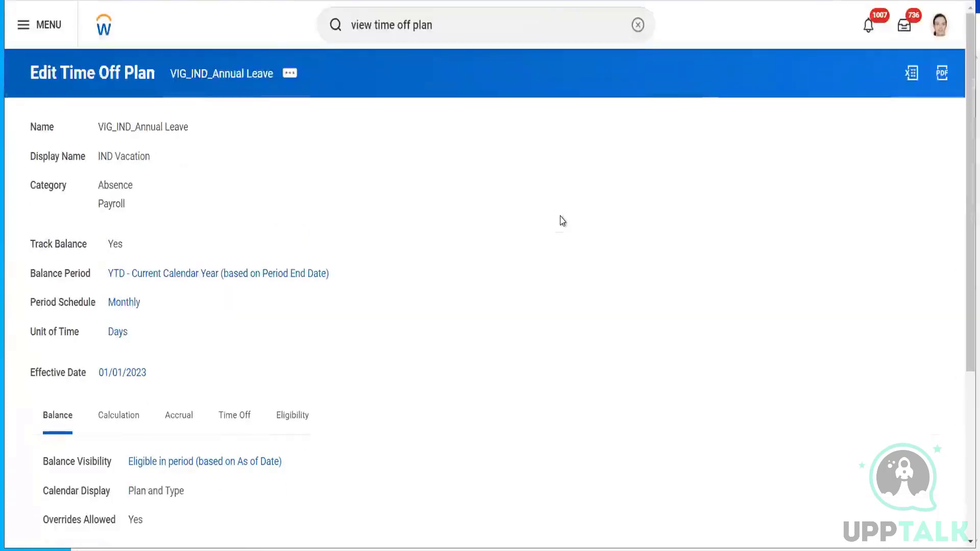
drag(967, 152, 963, 240)
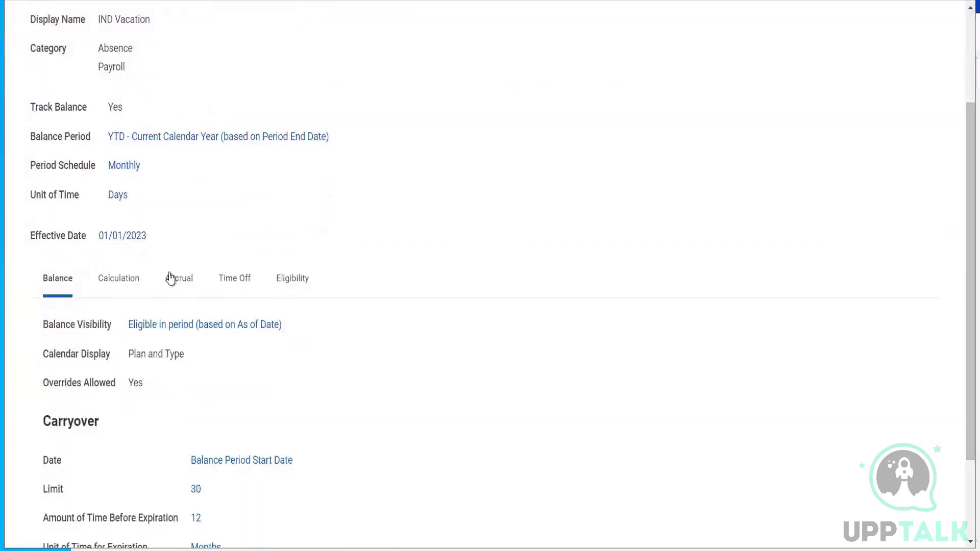
click(172, 282)
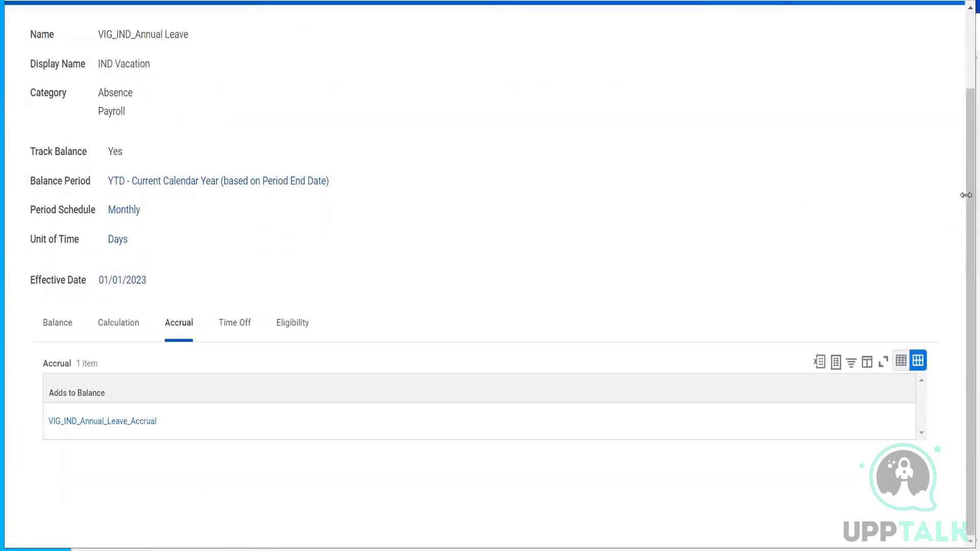
drag(963, 194, 963, 167)
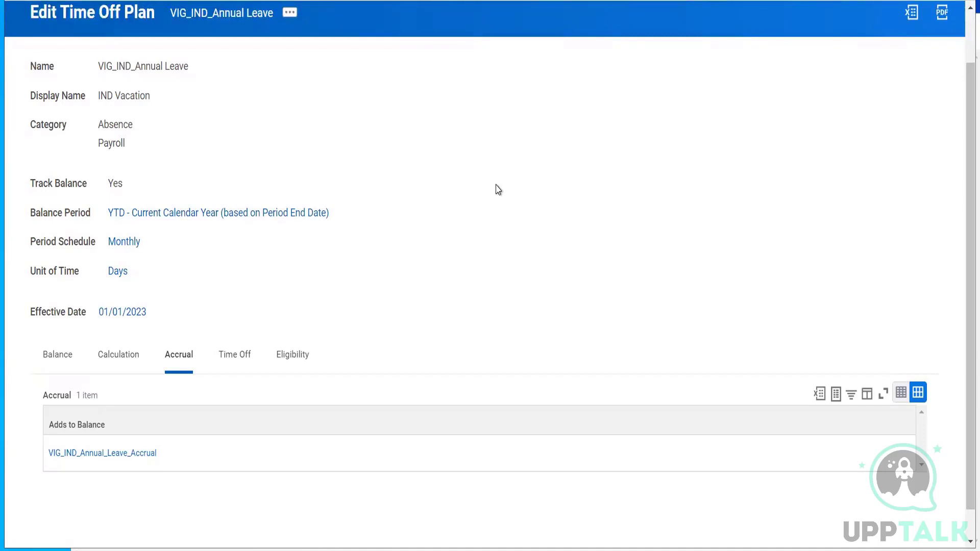
click(91, 468)
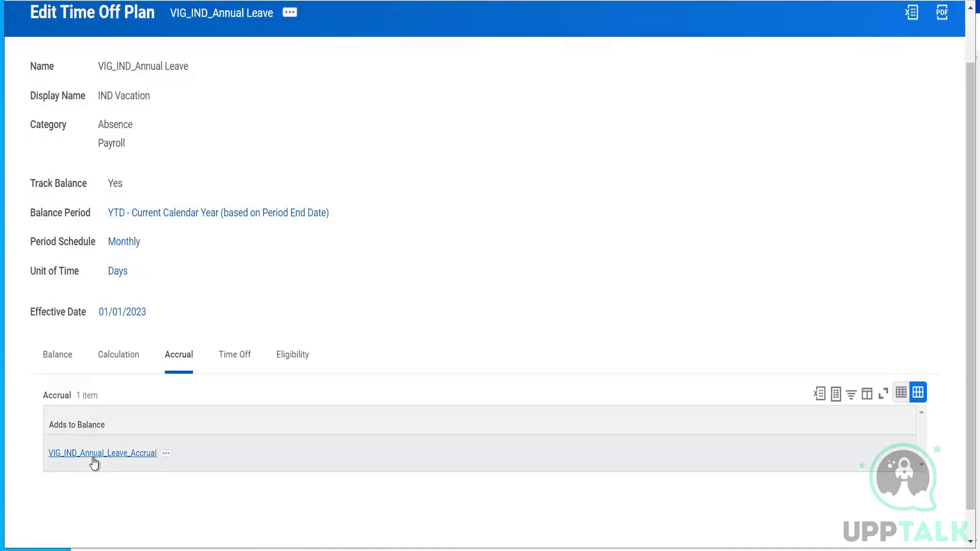
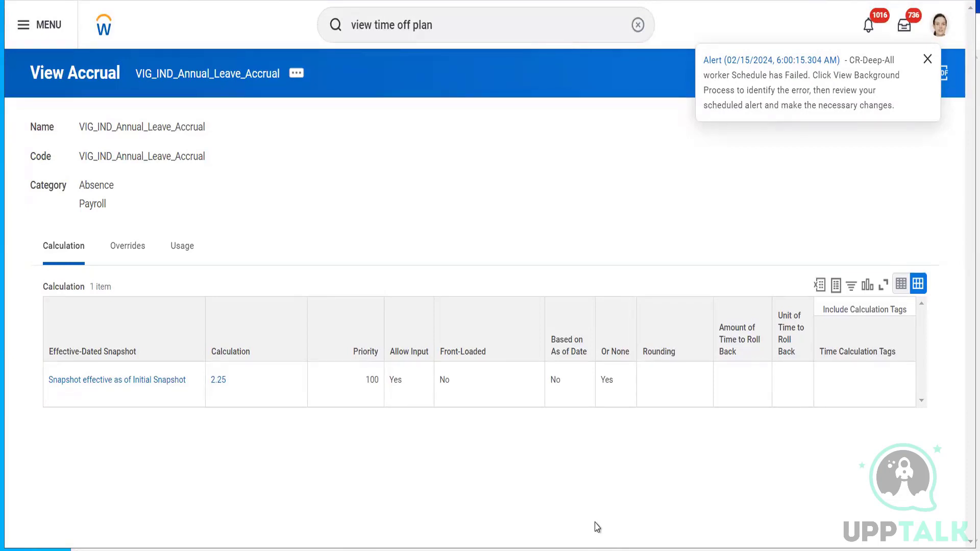
- Open the related actions for VIG_IND_Annual_Leave_Accrual to show its Edit and View As Of options
click(297, 74)
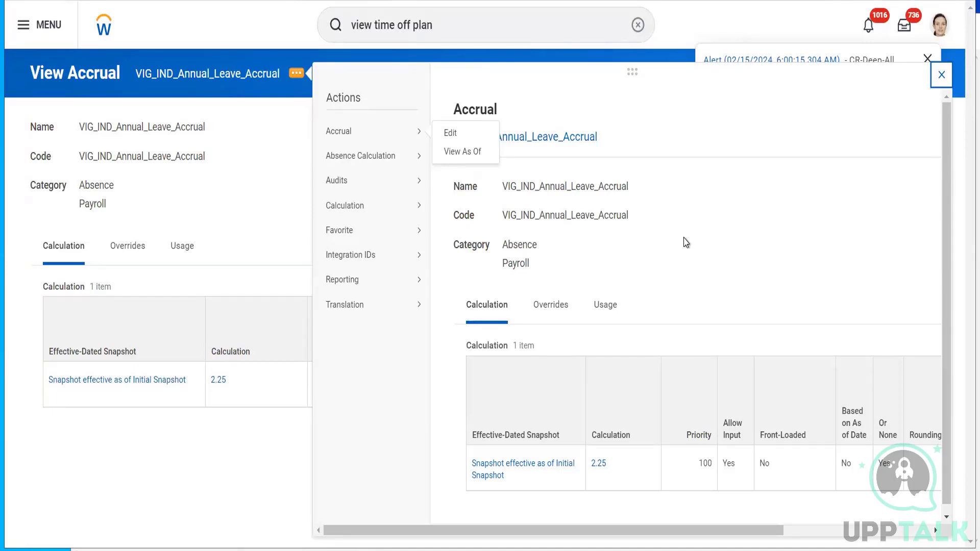
- Edit the accrual by updating its existing Initial Snapshot effective date
click(453, 134)
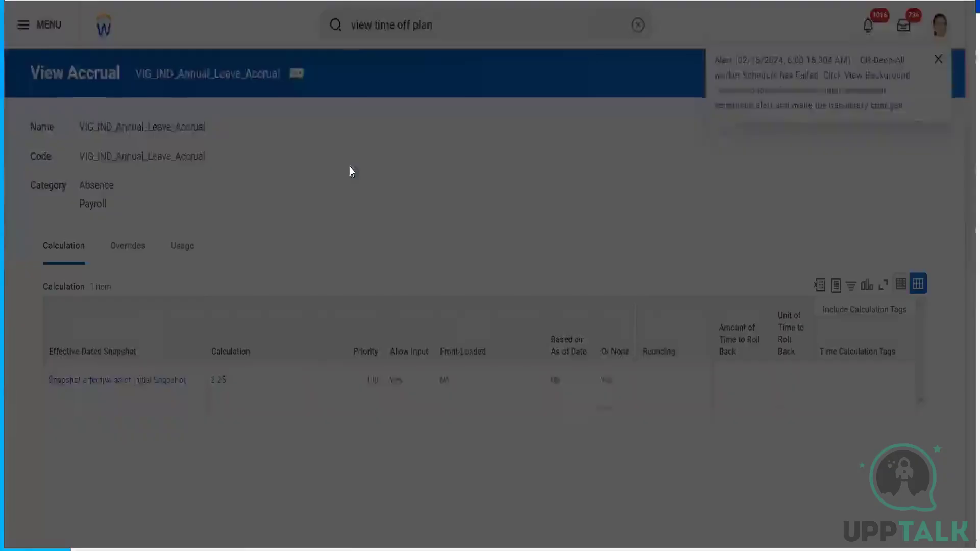
click(333, 264)
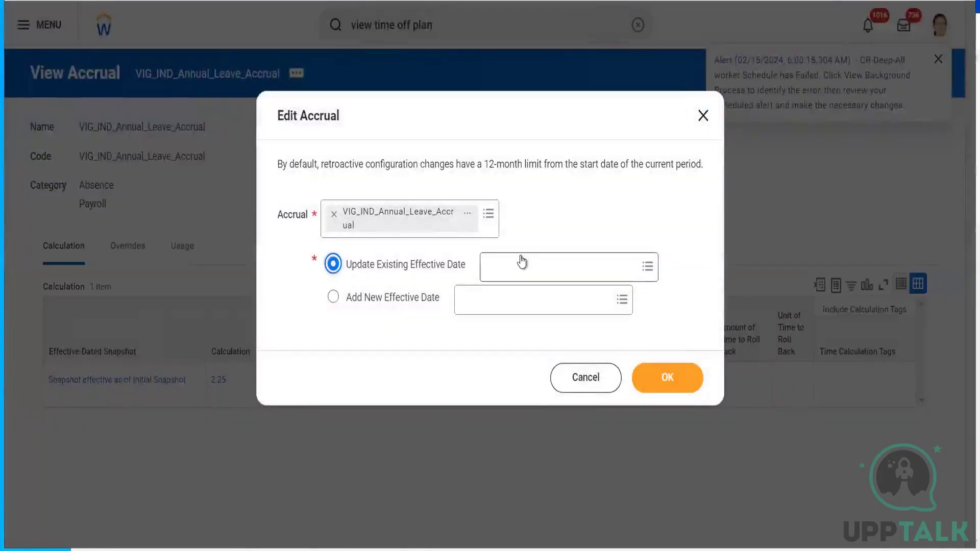
click(525, 260)
click(525, 298)
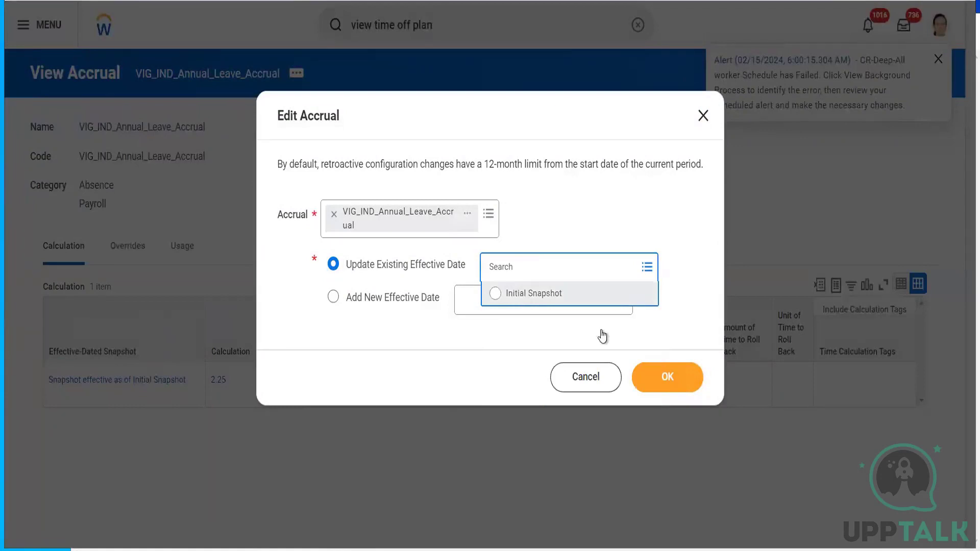
click(653, 377)
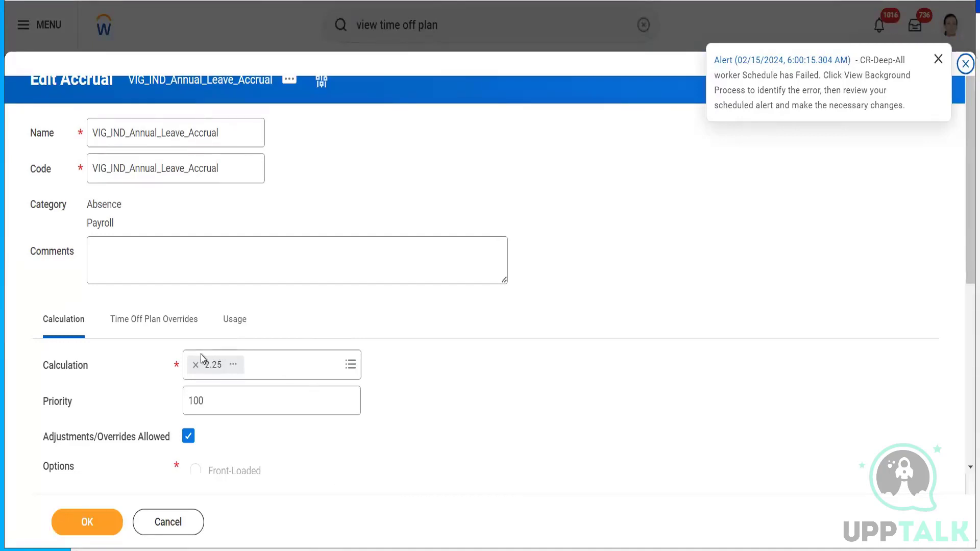
- Create a new lookup calculation from the accrual's Calculation prompt
click(288, 365)
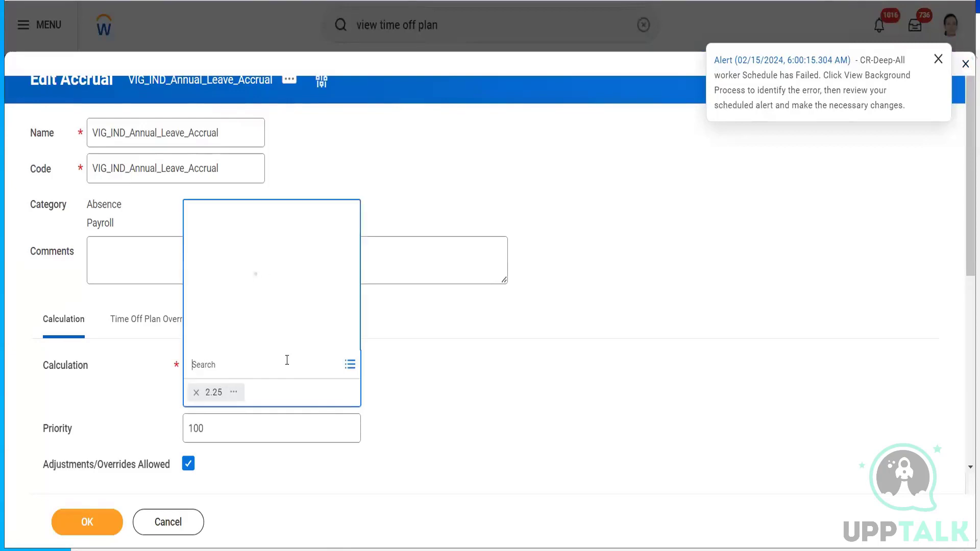
click(258, 339)
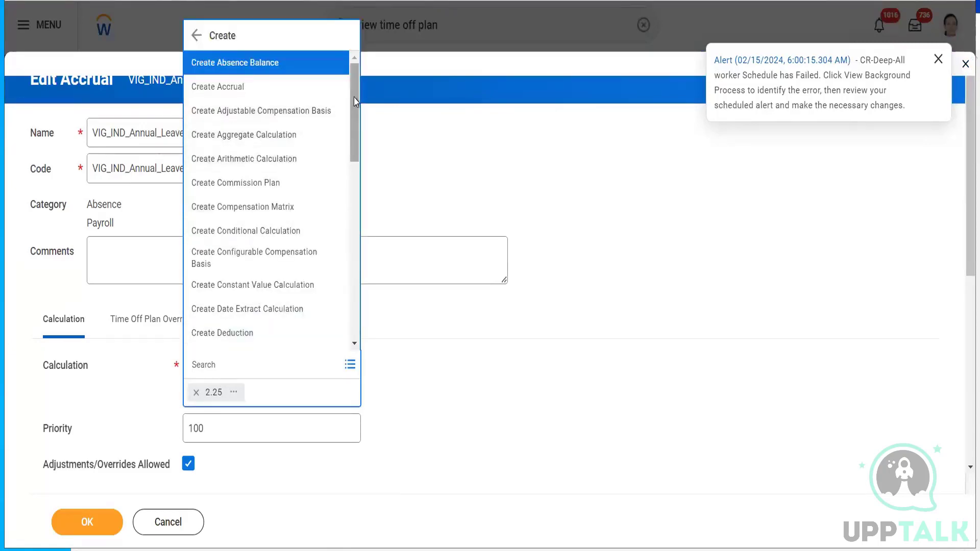
drag(356, 101, 356, 220)
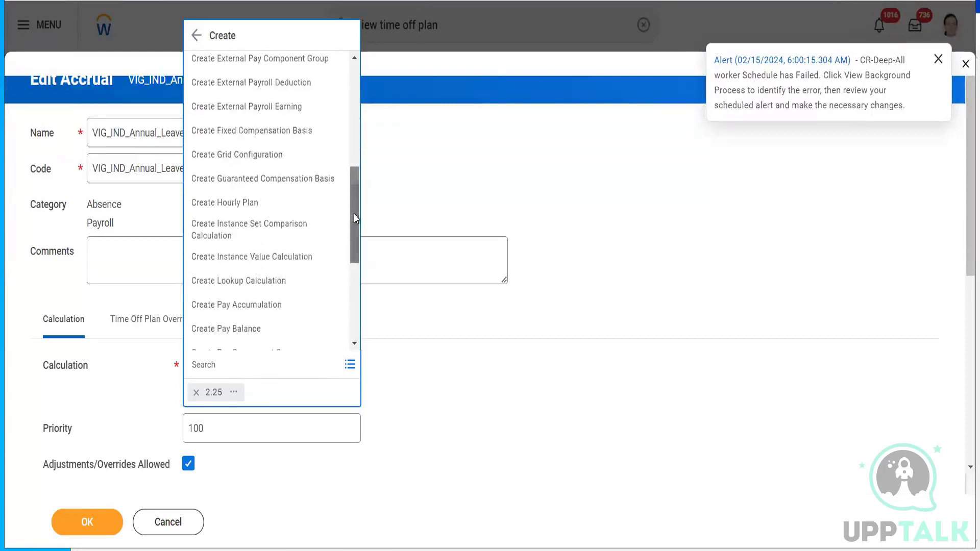
click(242, 280)
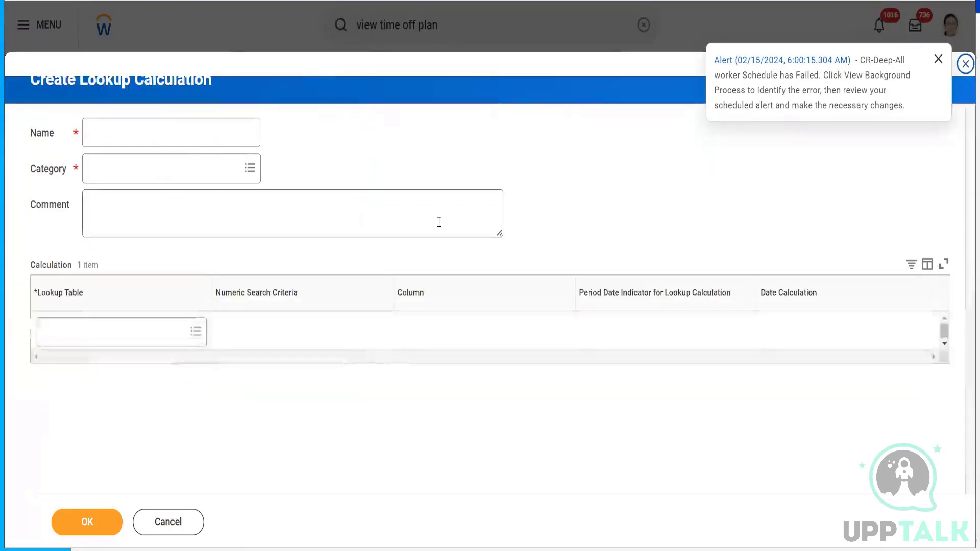
- Name the lookup calculation 'ABS Lookup IND Vacation Accrual based on YOS', fixing the spacing
click(134, 132)
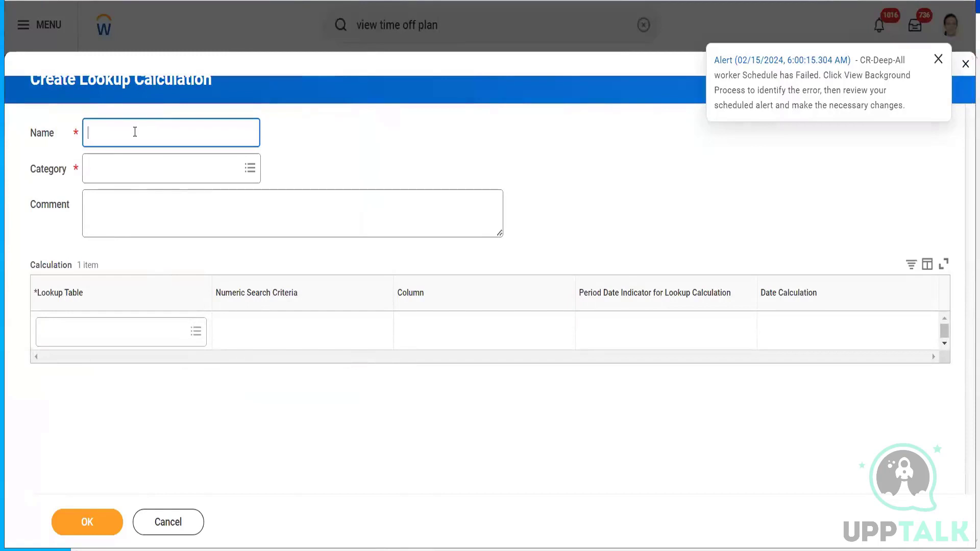
text(ABS)
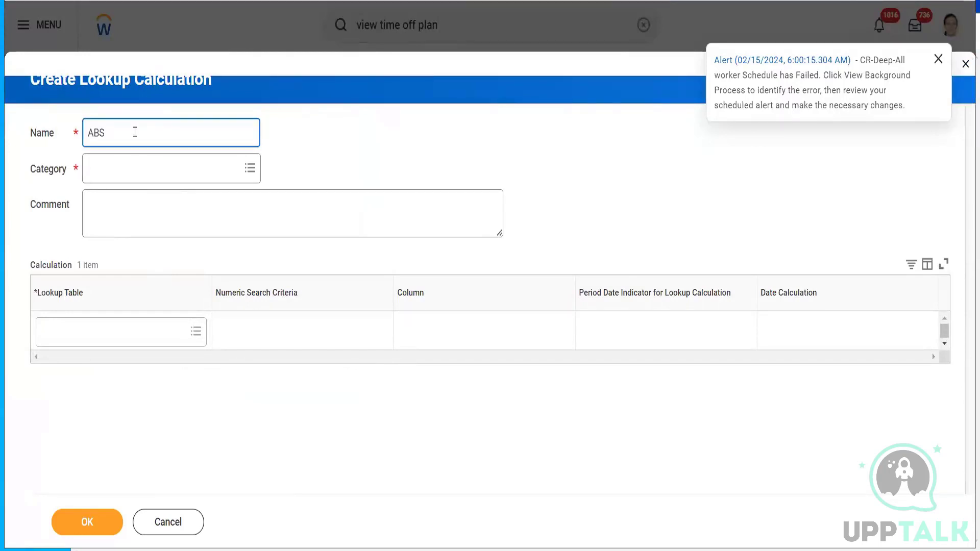
text( Lookup)
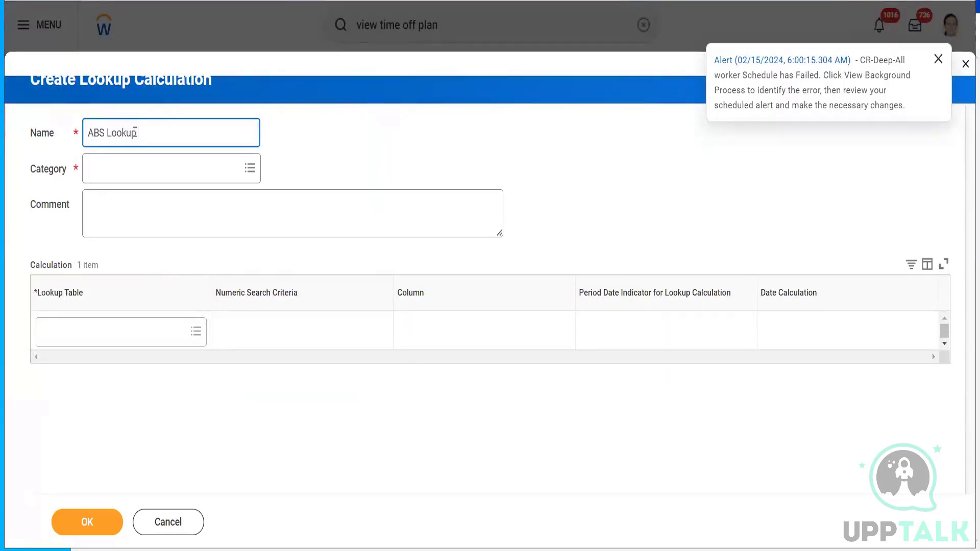
text( IND)
key(BackSpace)
key(BackSpace)
key(BackSpace)
key(BackSpace)
text(Vacation Accrual)
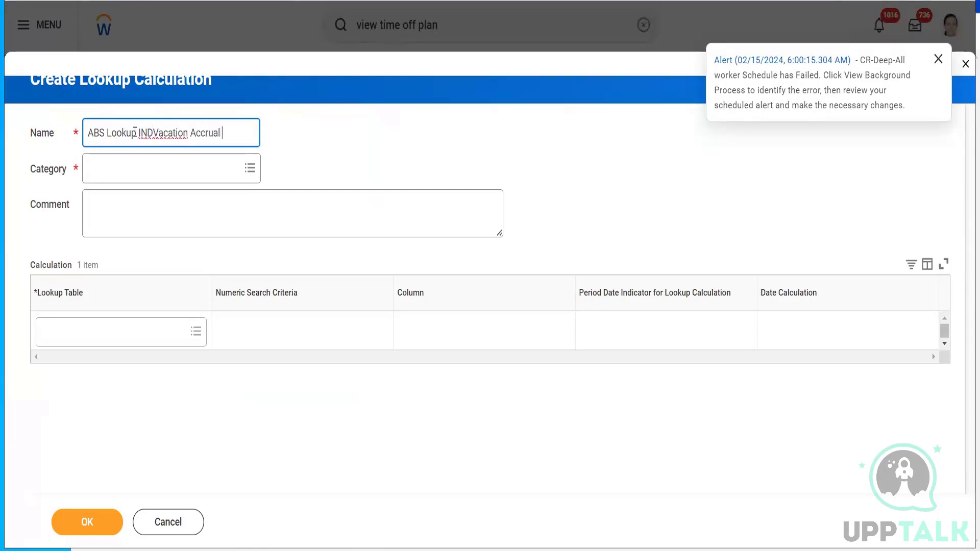
text( based on YOS)
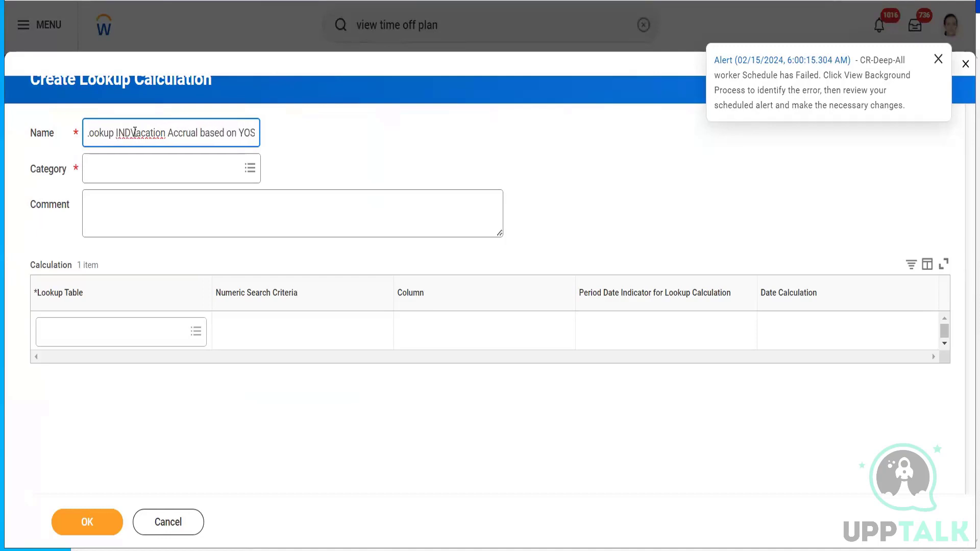
click(131, 132)
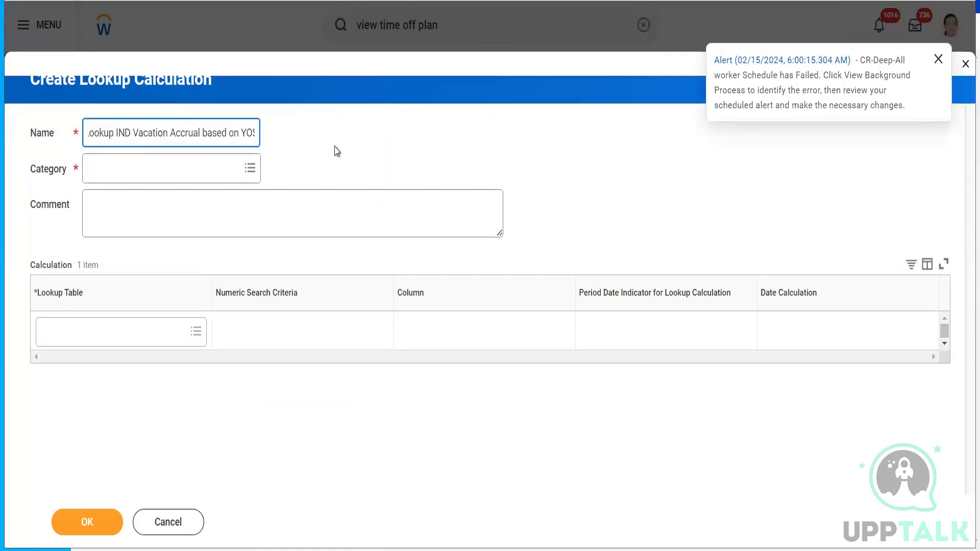
click(184, 165)
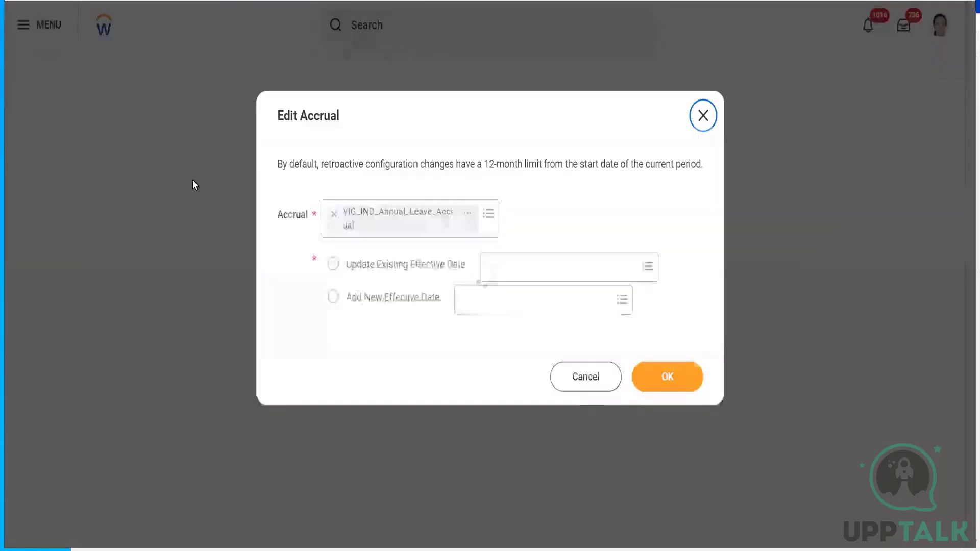
- Reopen the accrual's Initial Snapshot effective date for editing
click(412, 271)
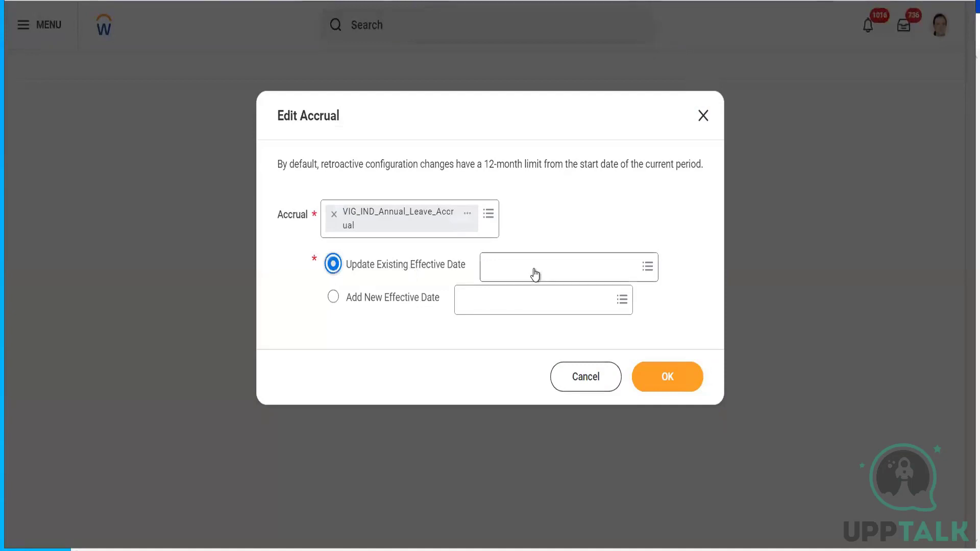
click(533, 272)
click(525, 295)
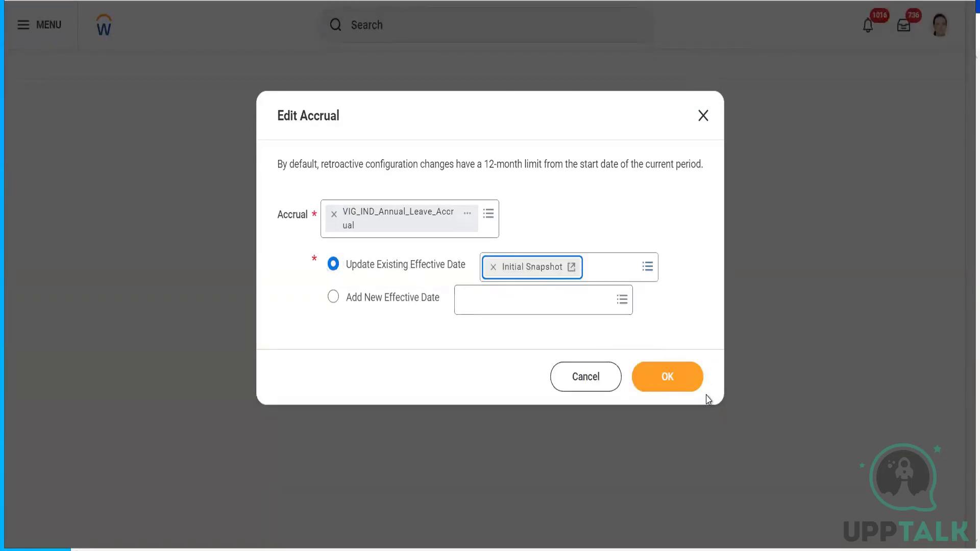
click(681, 387)
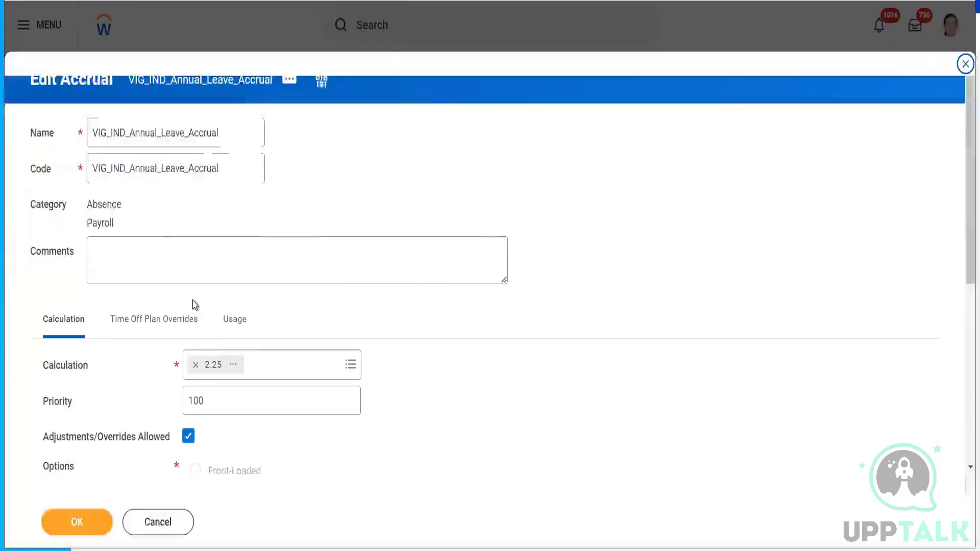
- Launch a blank Create Lookup Calculation form from the Calculation prompt
click(274, 381)
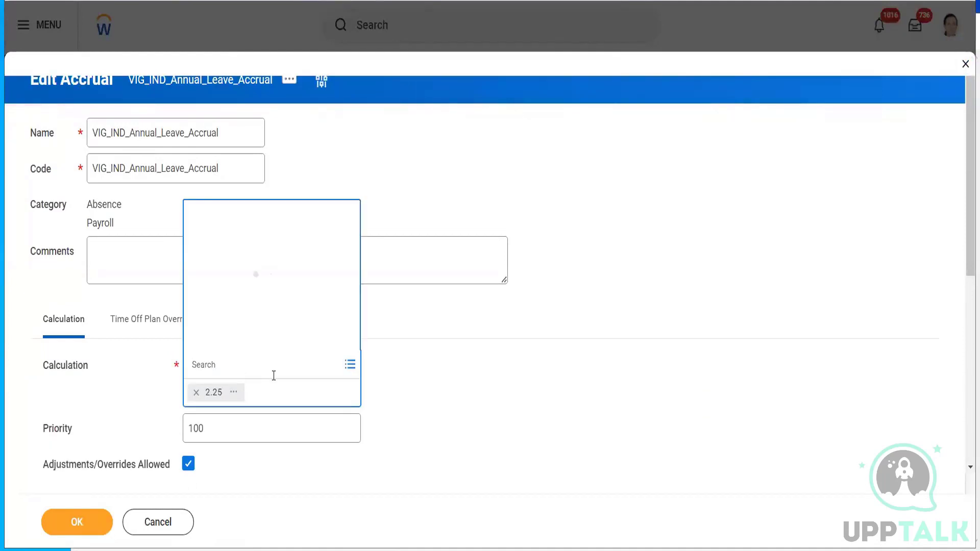
click(223, 341)
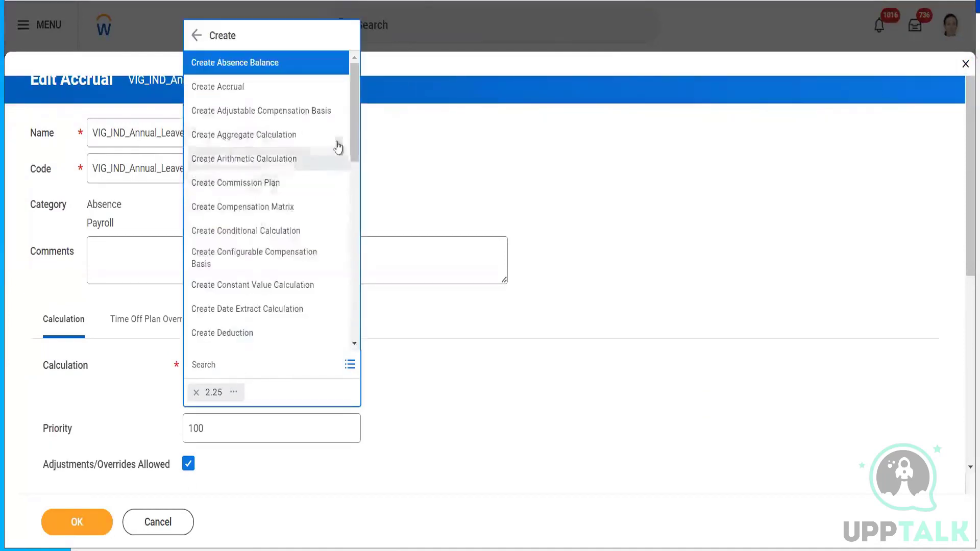
scroll(359, 225, down, 3)
scroll(357, 225, down, 3)
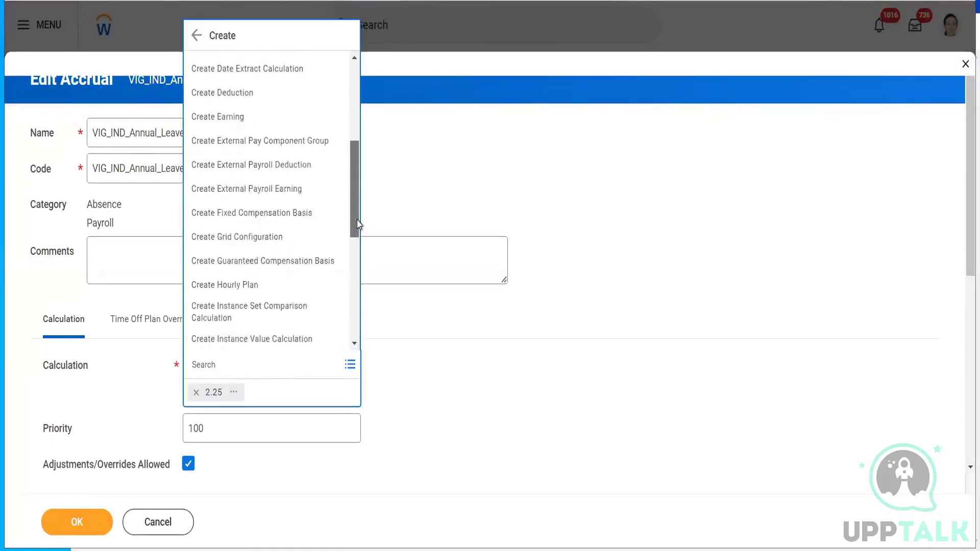
click(289, 282)
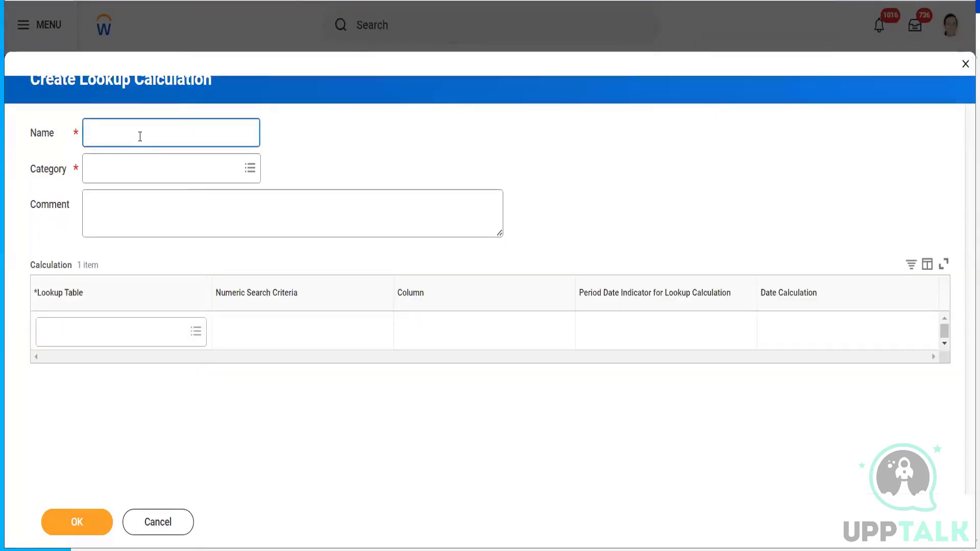
- Name the calculation 'ABS Lookup IND Vacation Accrual Based on YOS' with category Absence
text(ABS Lookup)
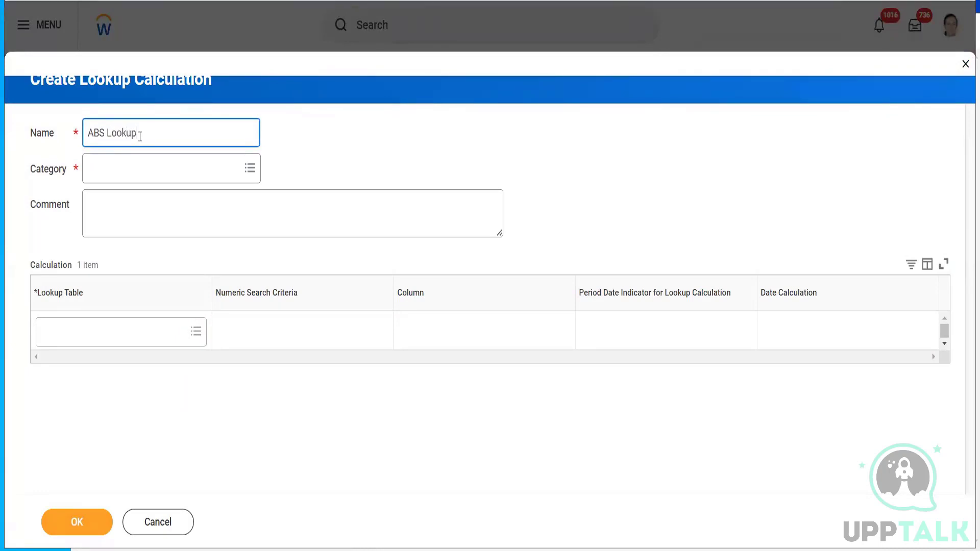
text( IND Vacation Accrual Base)
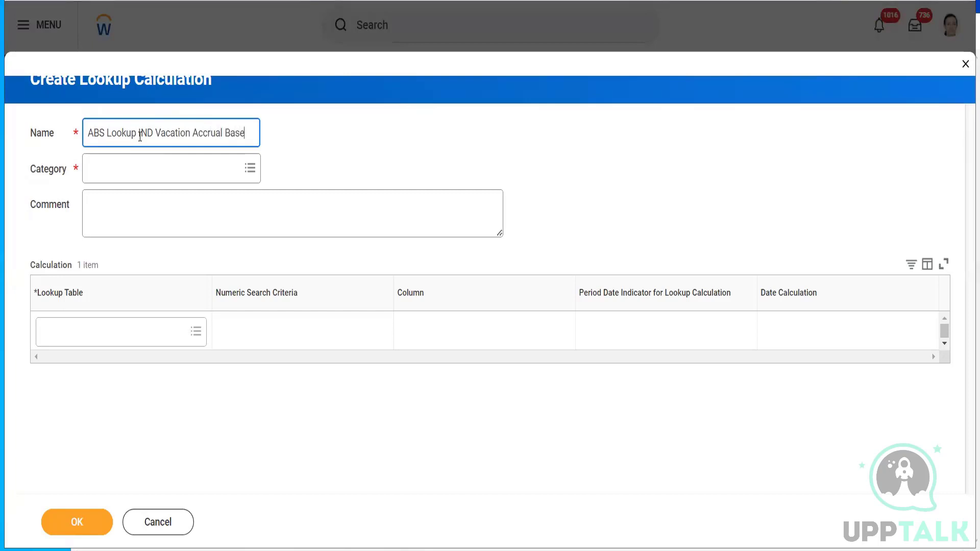
text(d on)
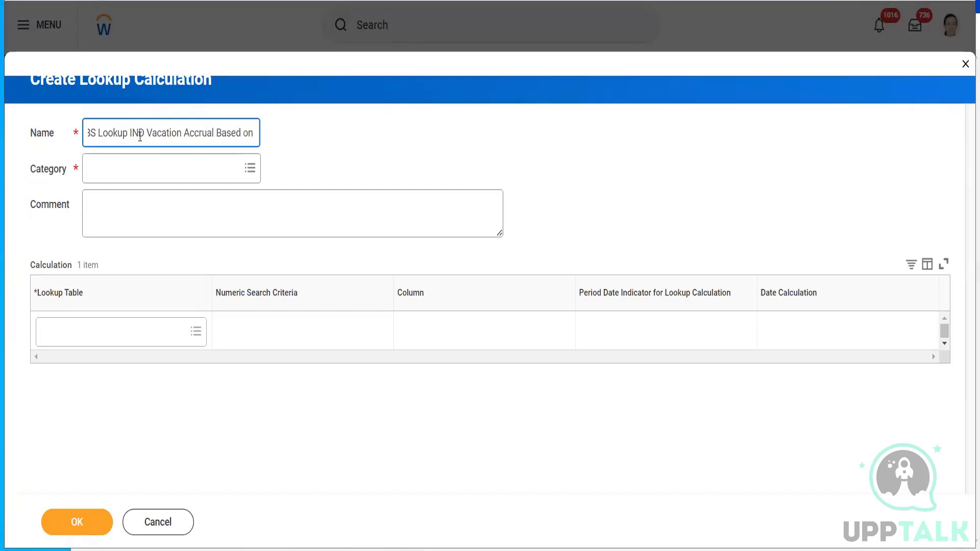
text( YOS)
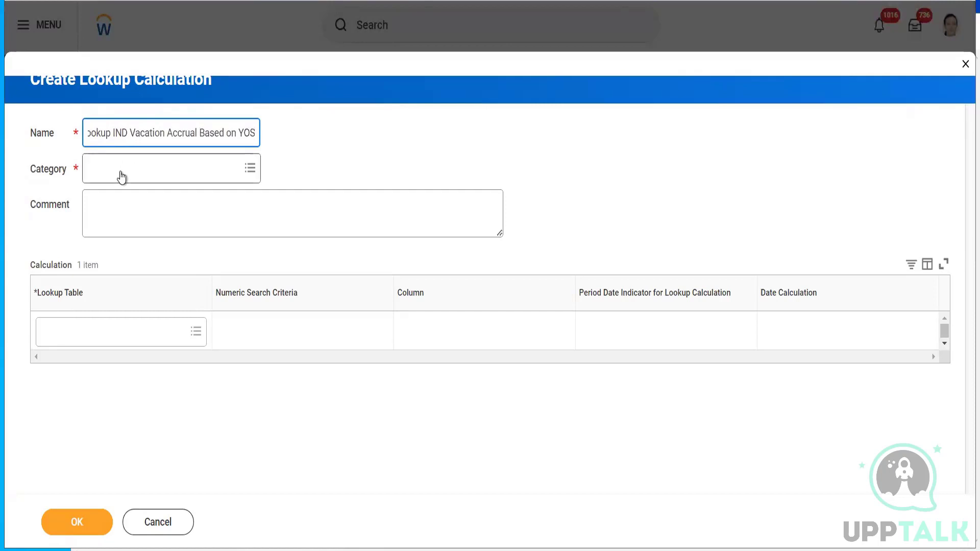
click(121, 170)
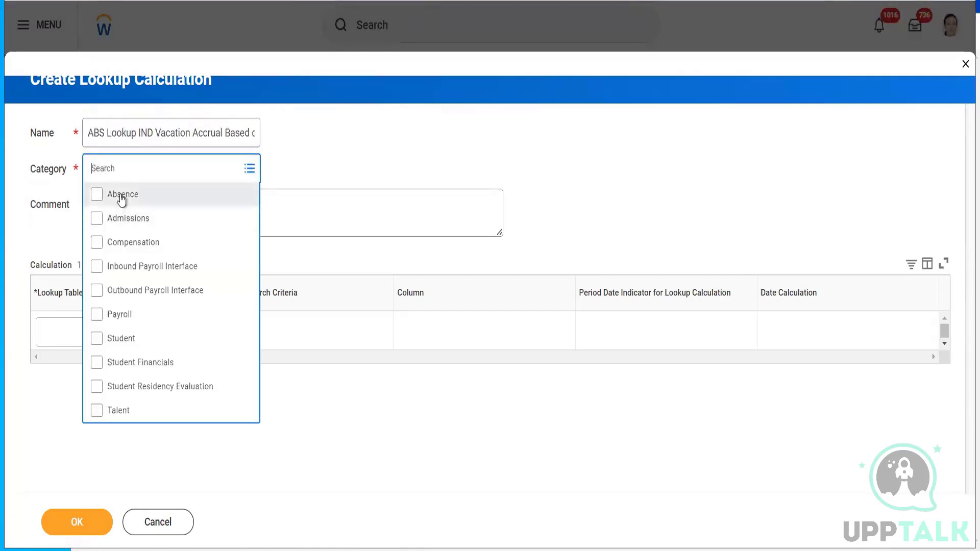
click(120, 194)
click(352, 440)
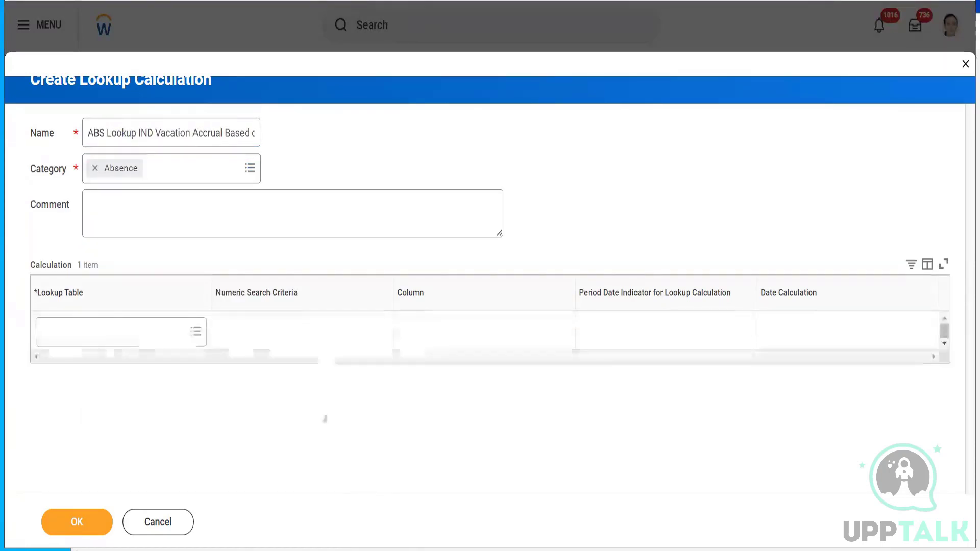
- Select the full calculation name and bring up the Lookup Table choices
click(123, 332)
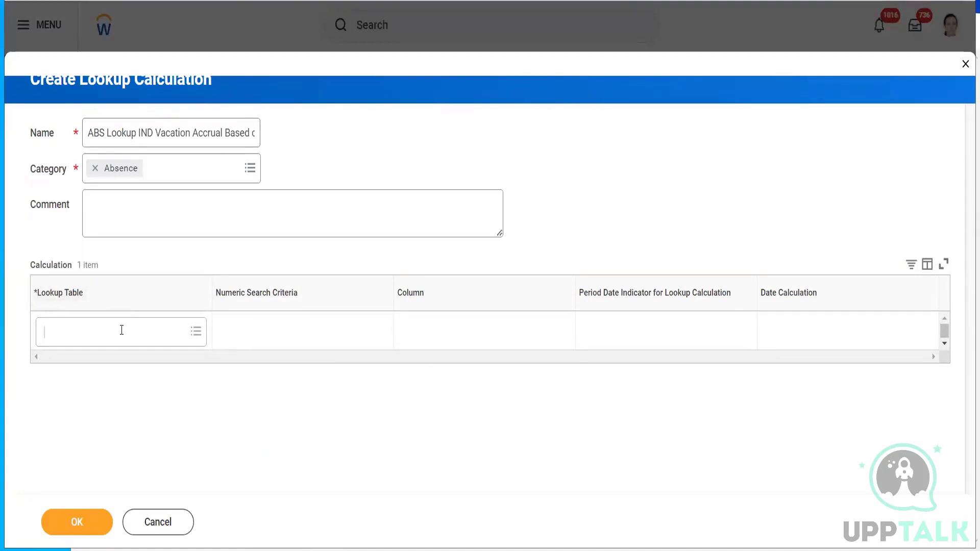
click(204, 132)
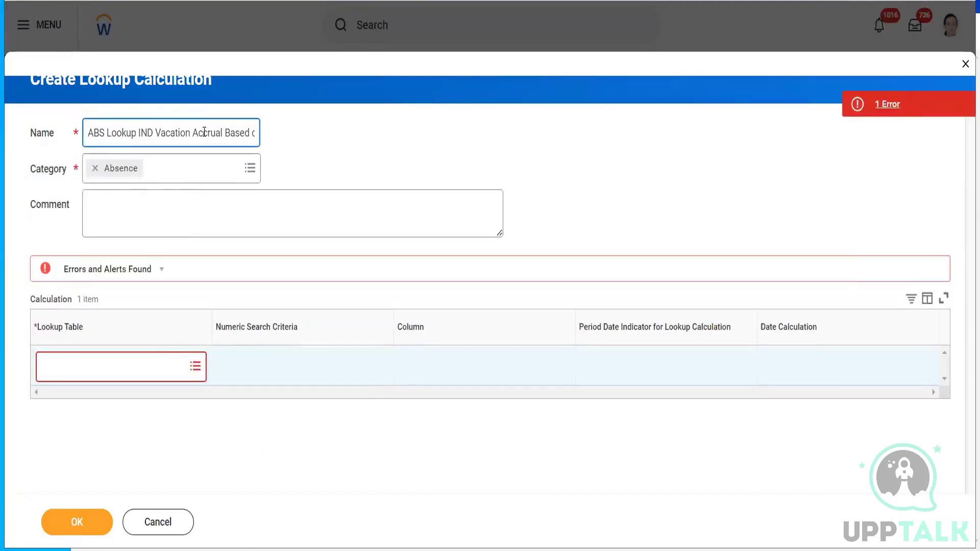
triple_click(204, 132)
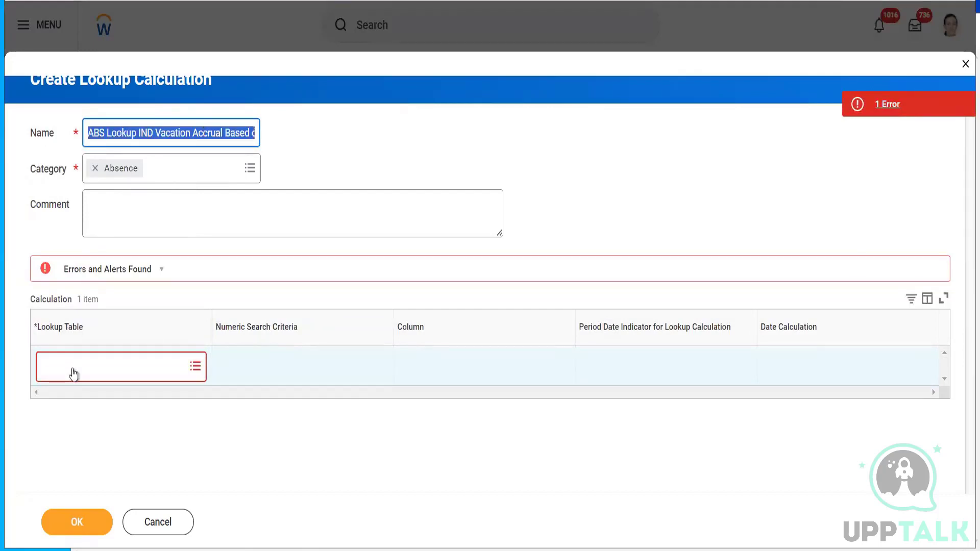
click(88, 365)
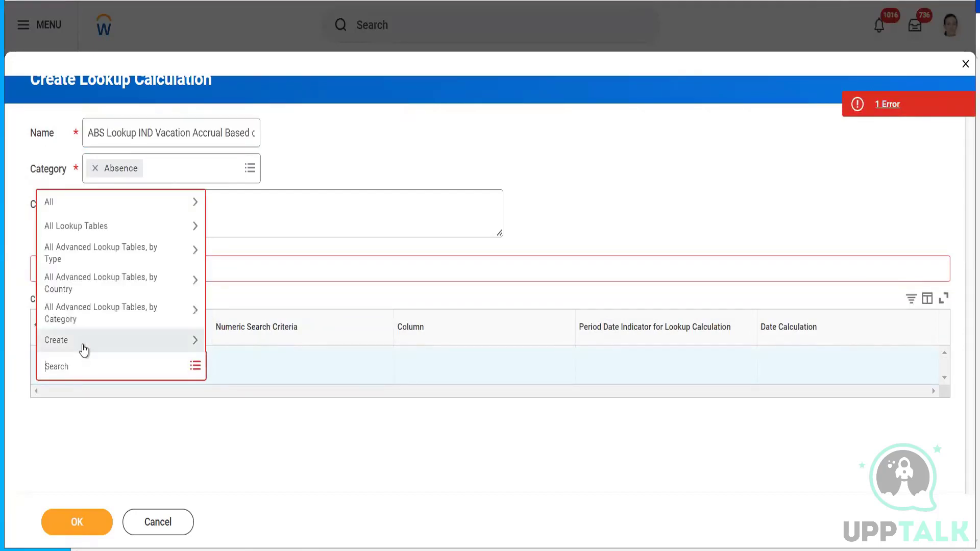
- Create a lookup table of type Advanced Lookup Table - Numeric Calculation Search Criteria
click(84, 348)
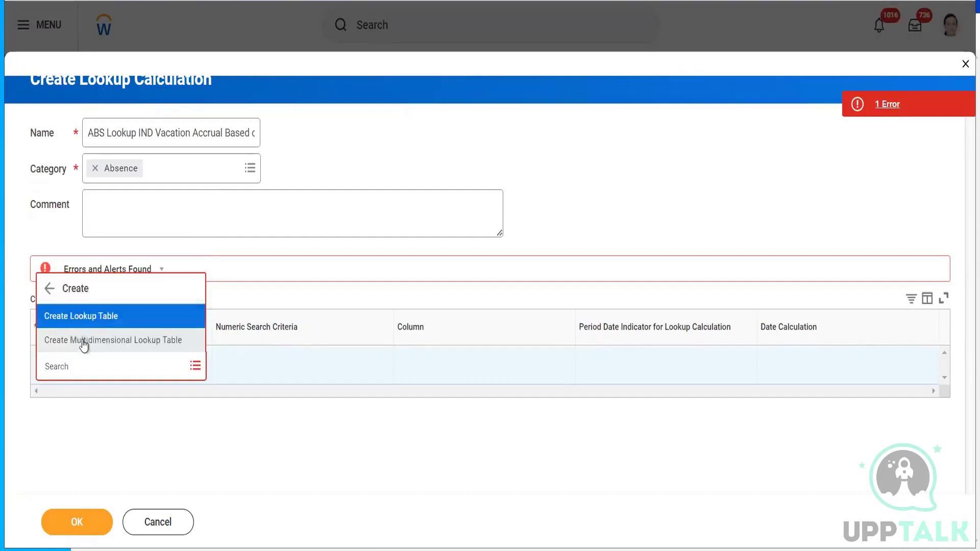
click(81, 318)
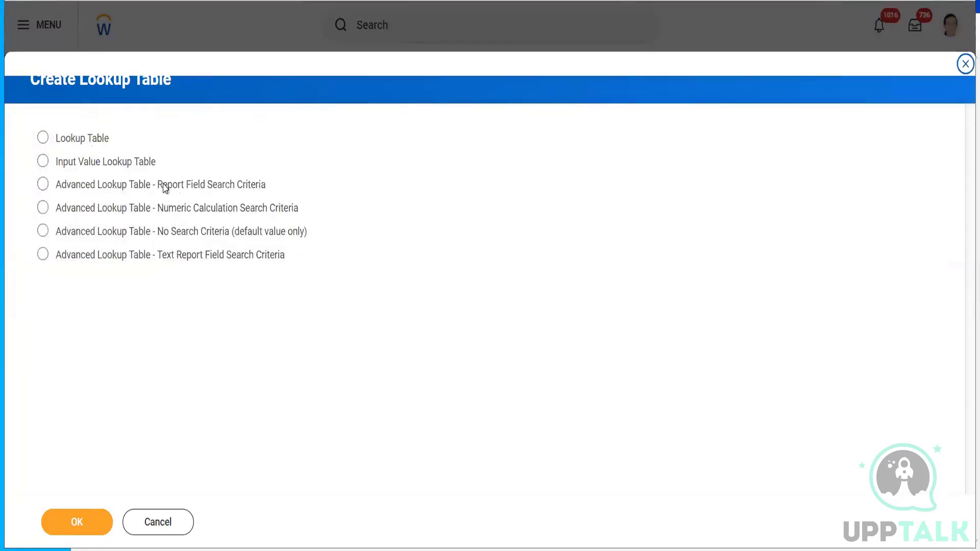
click(192, 211)
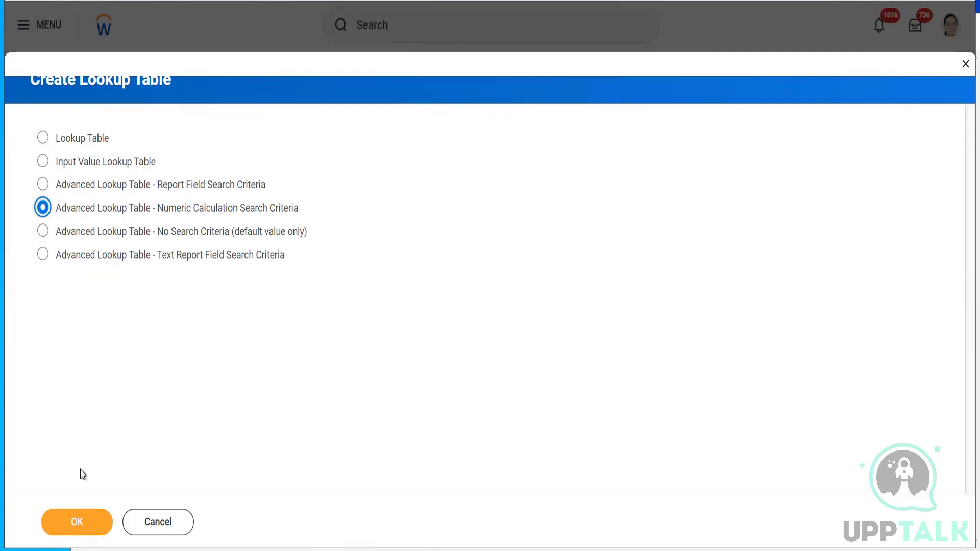
click(57, 532)
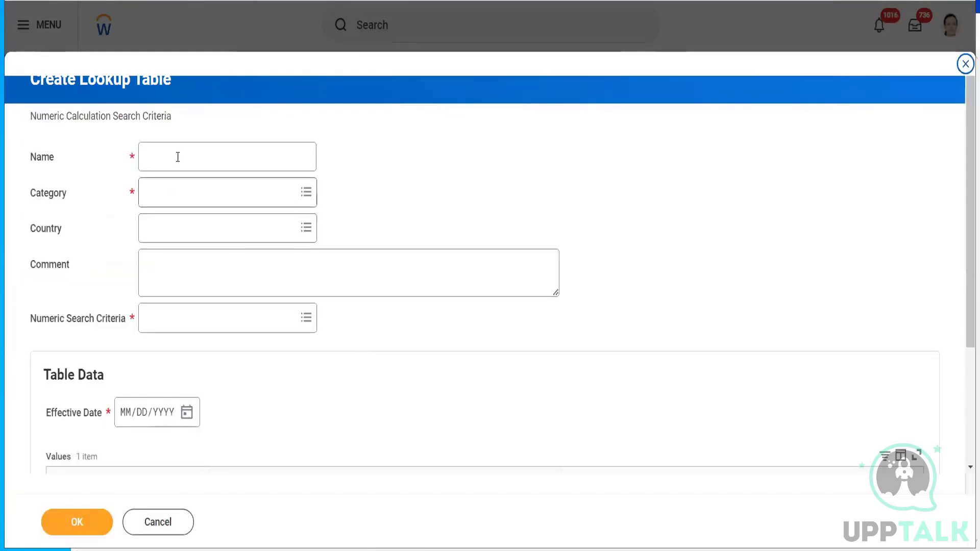
- Name the table 'ABS Lookup Table IND Vacation Accrual Based on YOS' in category Absence
click(179, 153)
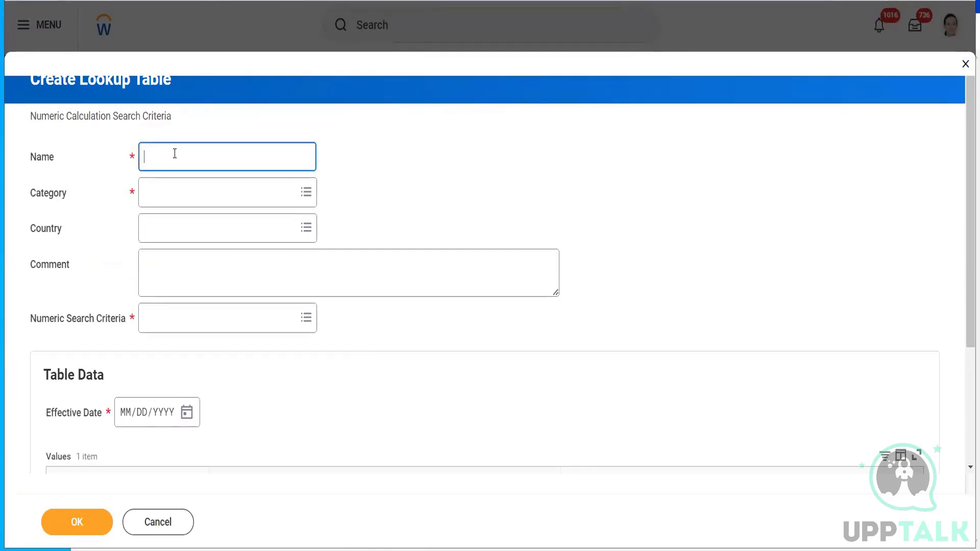
text(Lookup IND Vacation Accrual Based on YOS)
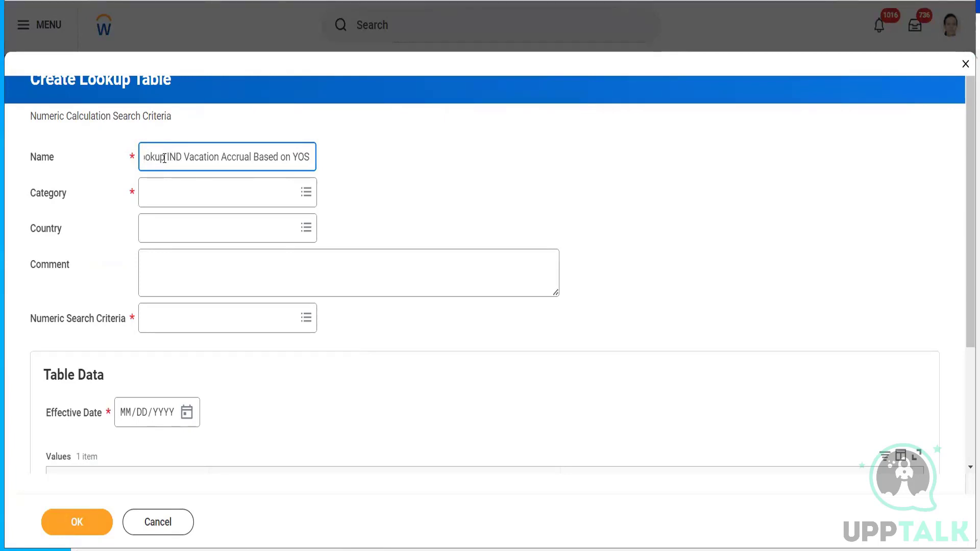
click(164, 158)
text(Table)
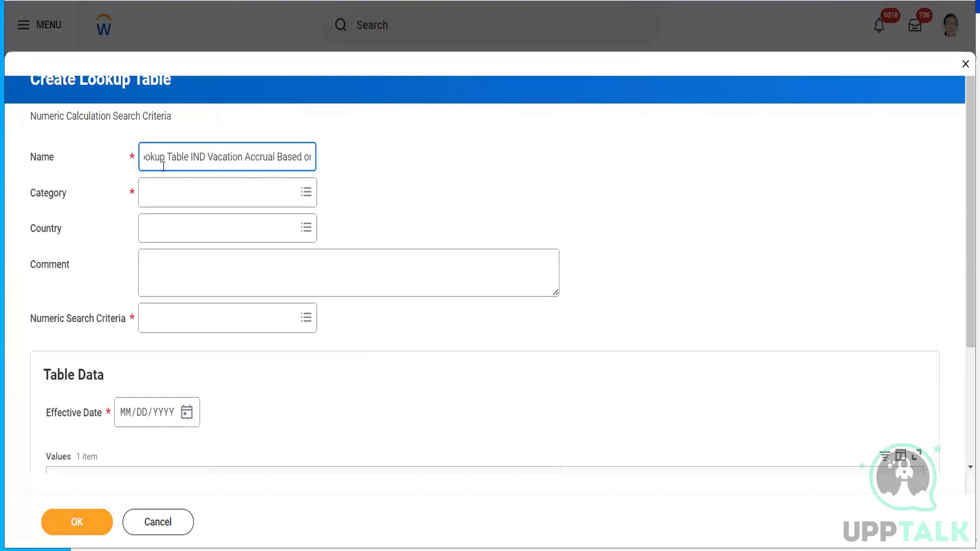
click(168, 196)
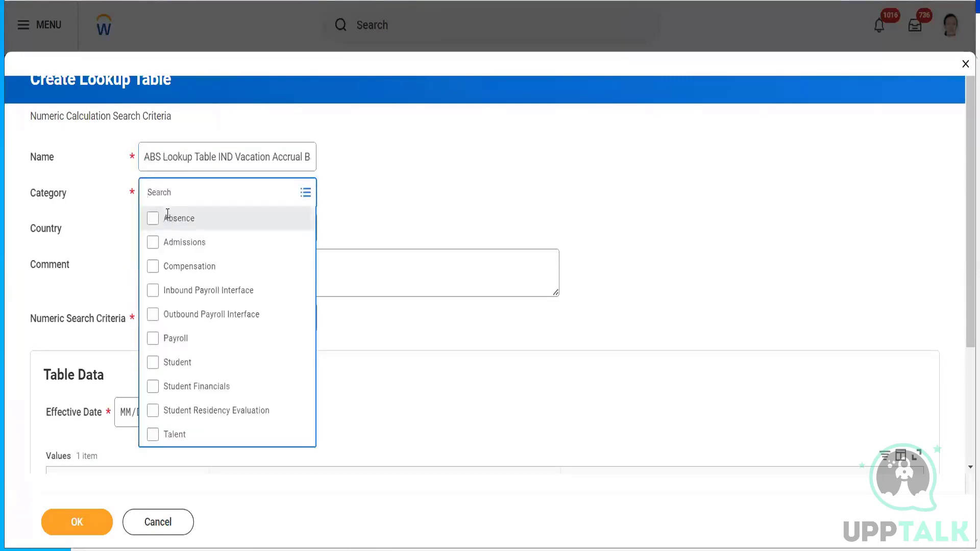
click(168, 219)
click(493, 170)
- Set the numeric search criterion to Worker Years of Service as of Current Calendar Year Start Date
click(180, 325)
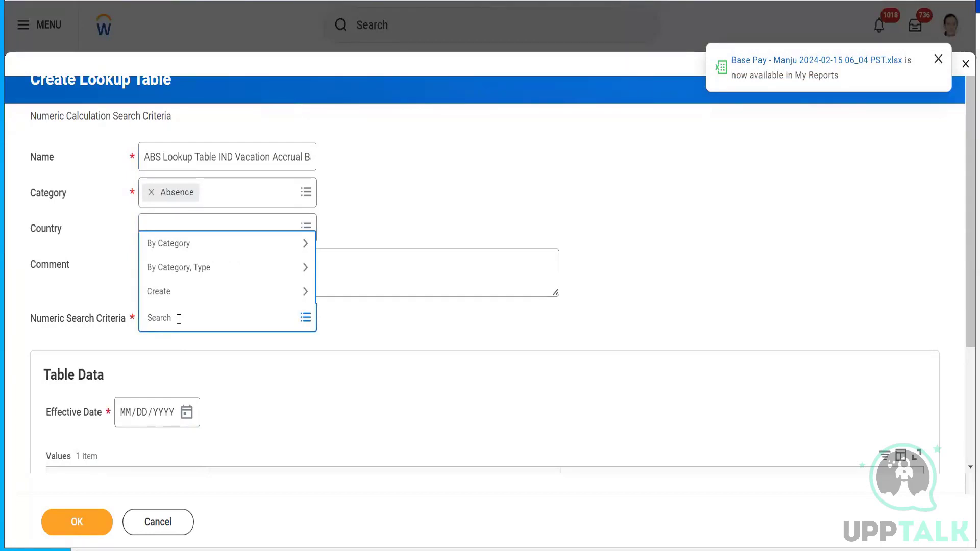
text(yesr)
text( of service)
key(Return)
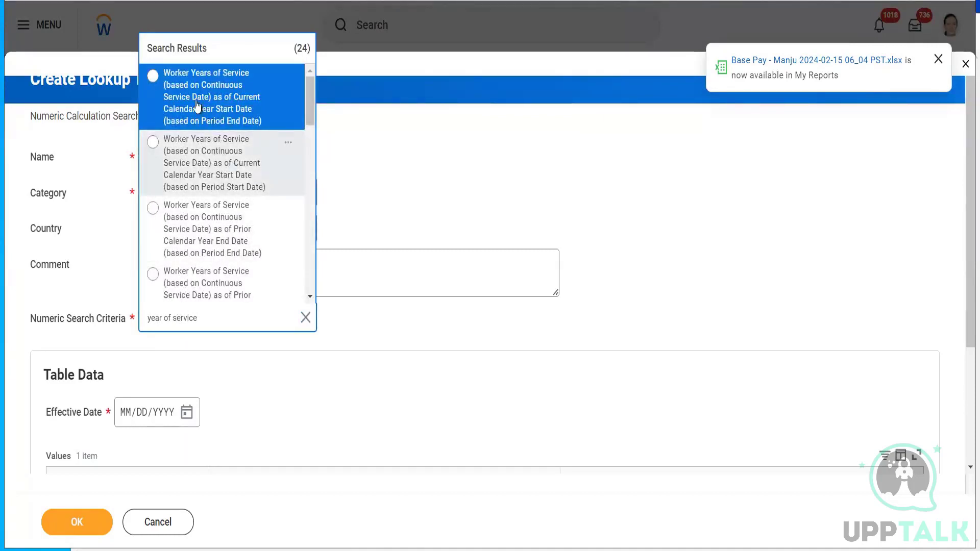
click(234, 94)
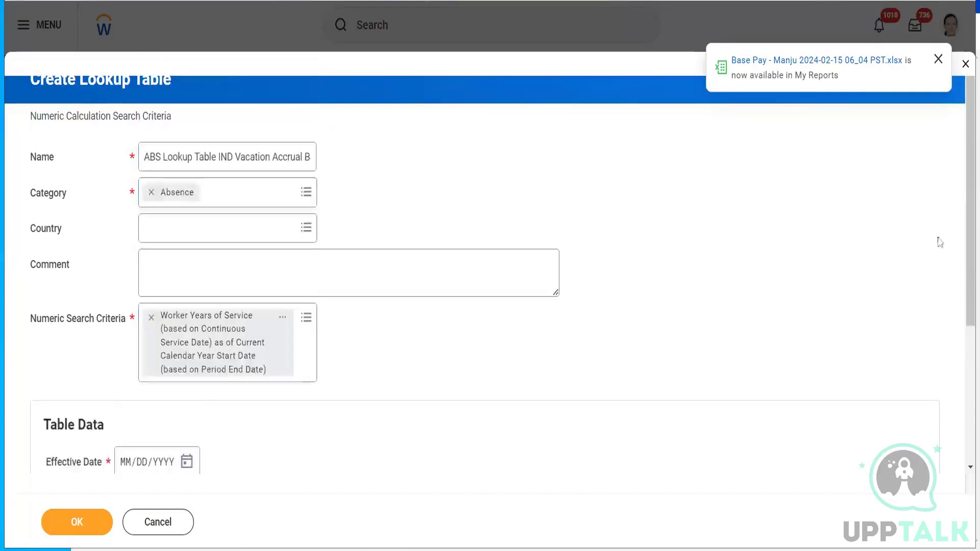
scroll(963, 262, down, 3)
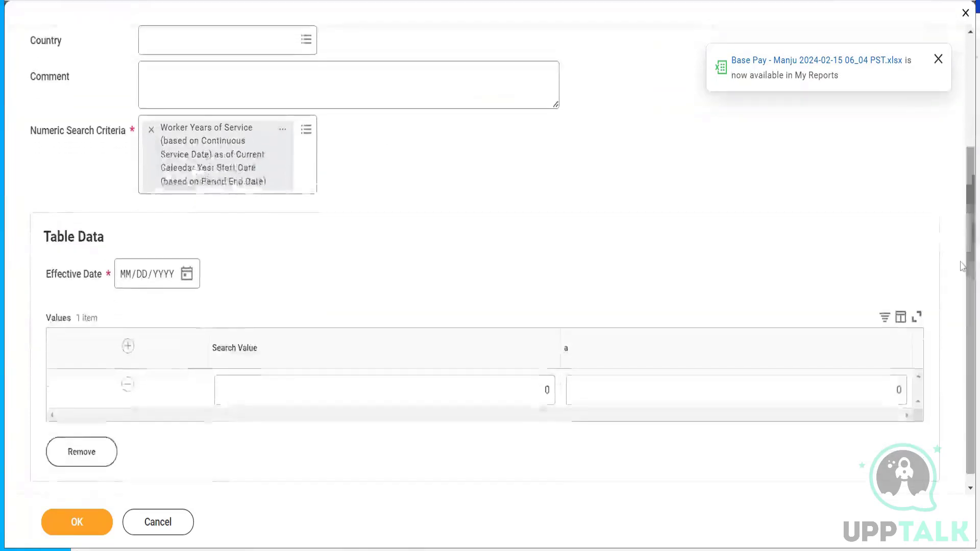
click(285, 134)
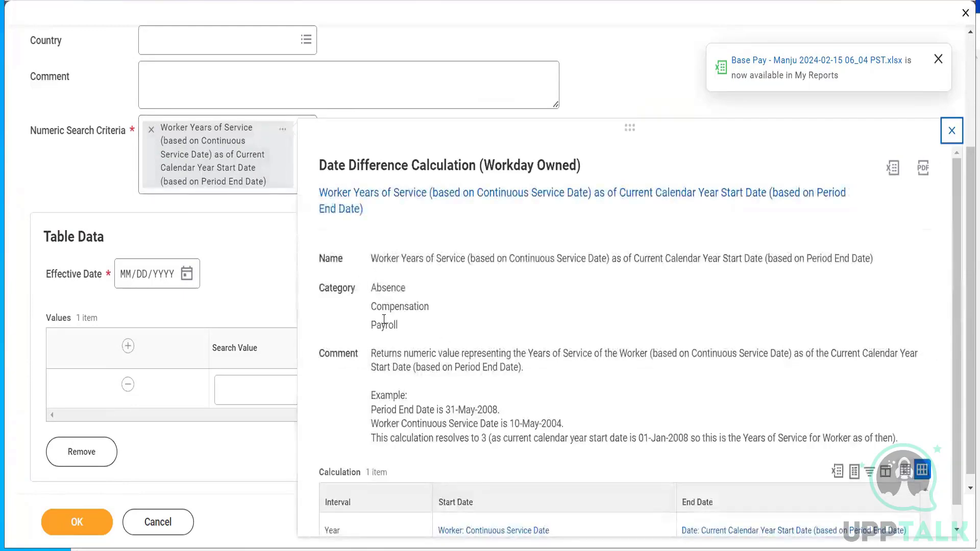
drag(372, 354, 692, 438)
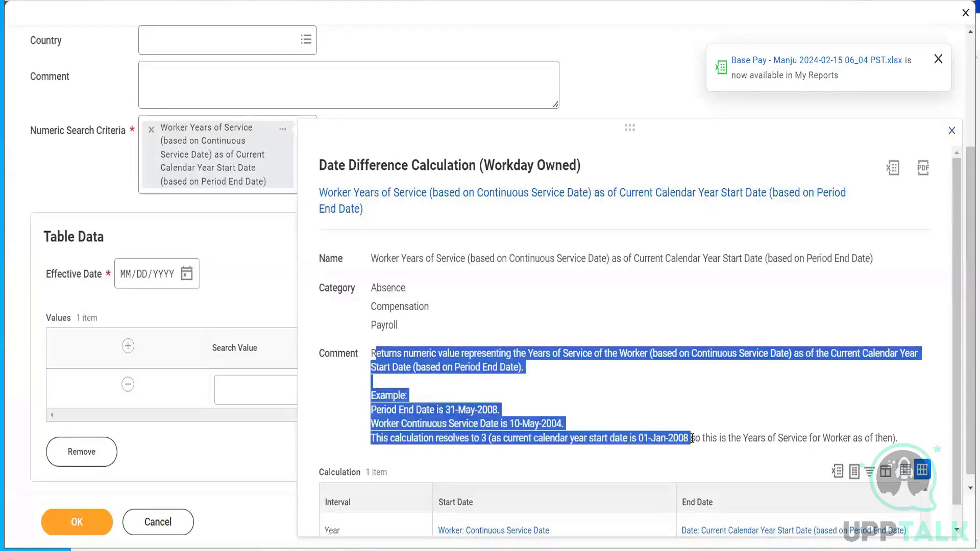
click(274, 280)
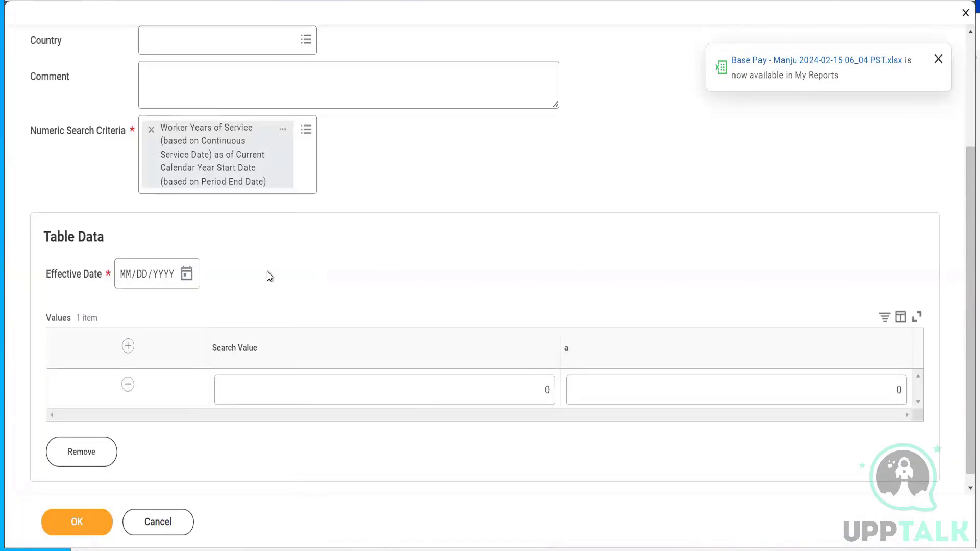
click(185, 281)
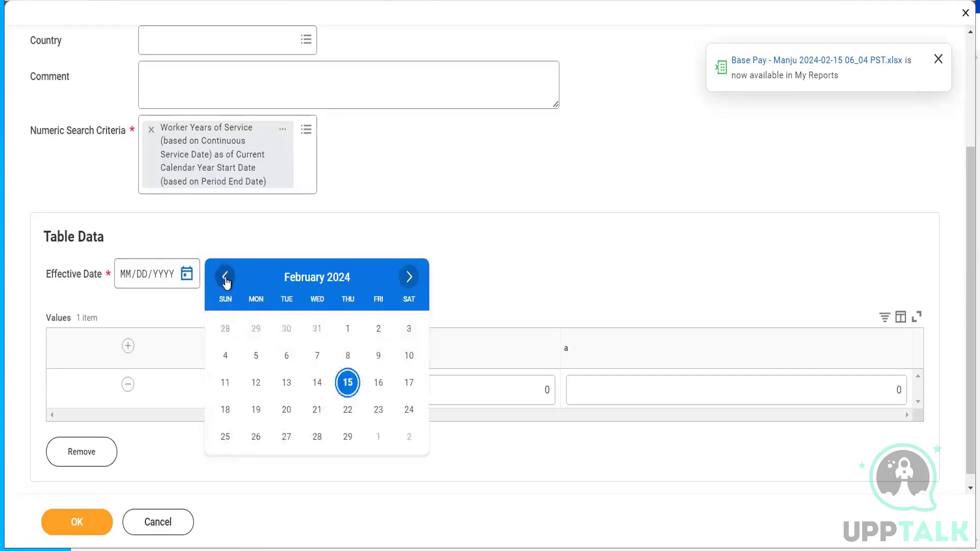
- Set the effective date to 01/01/2024 and the first row's column a value to 2.25
click(225, 278)
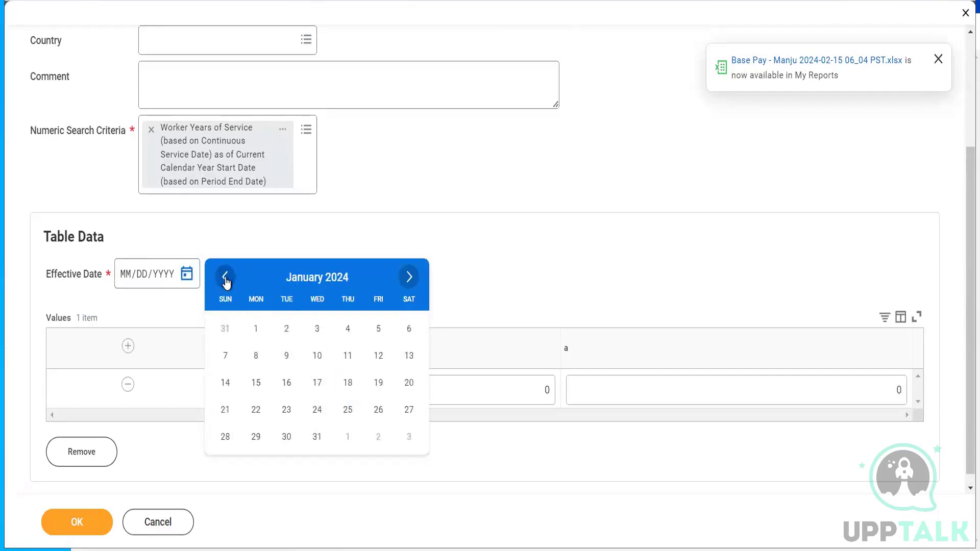
click(257, 330)
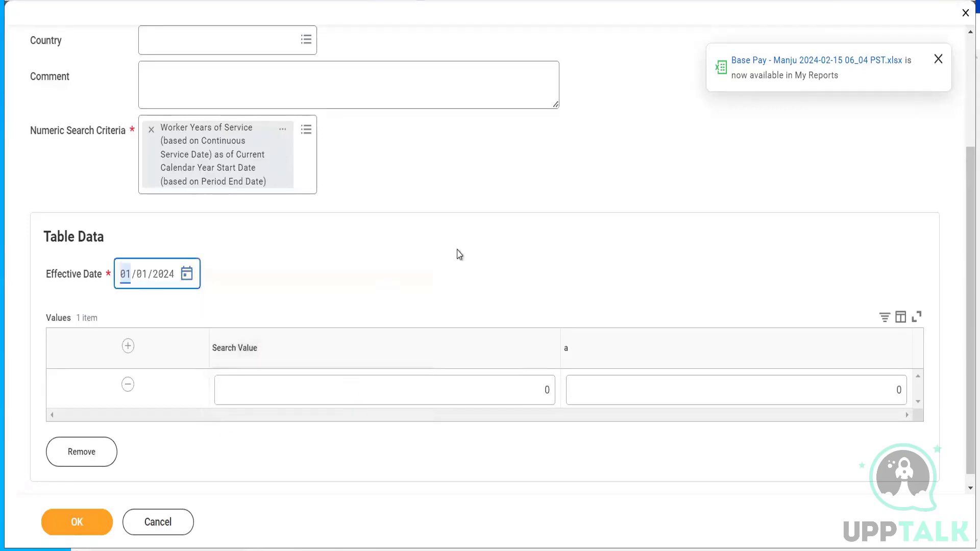
click(460, 254)
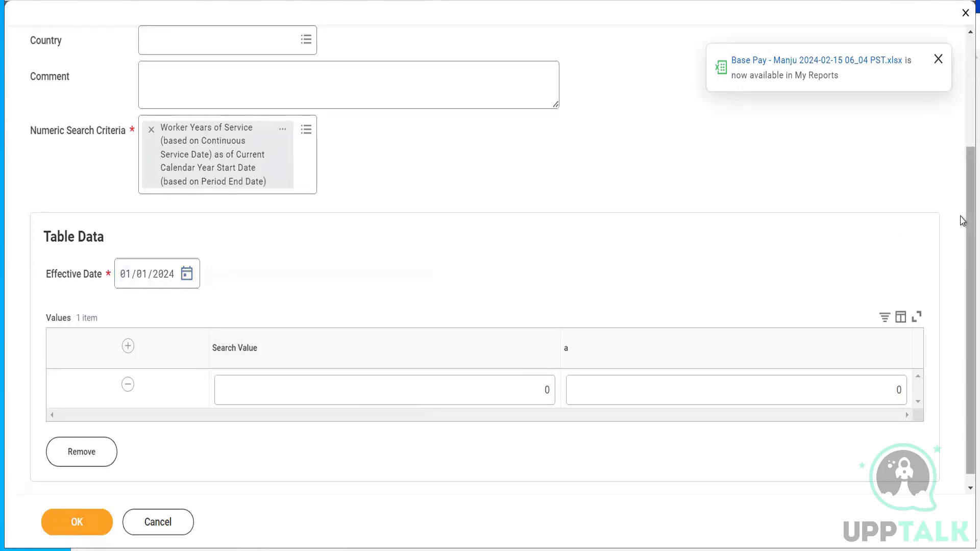
scroll(963, 245, down, 1)
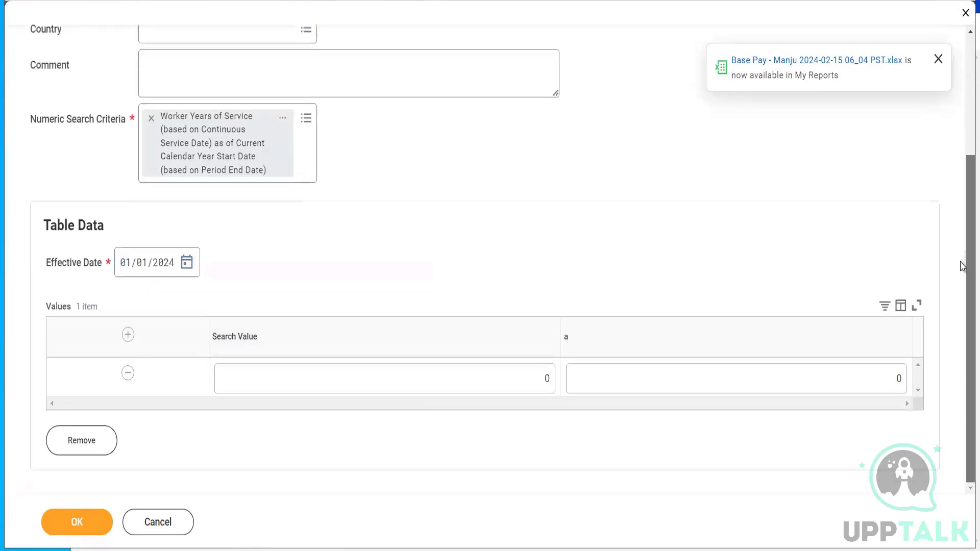
click(863, 376)
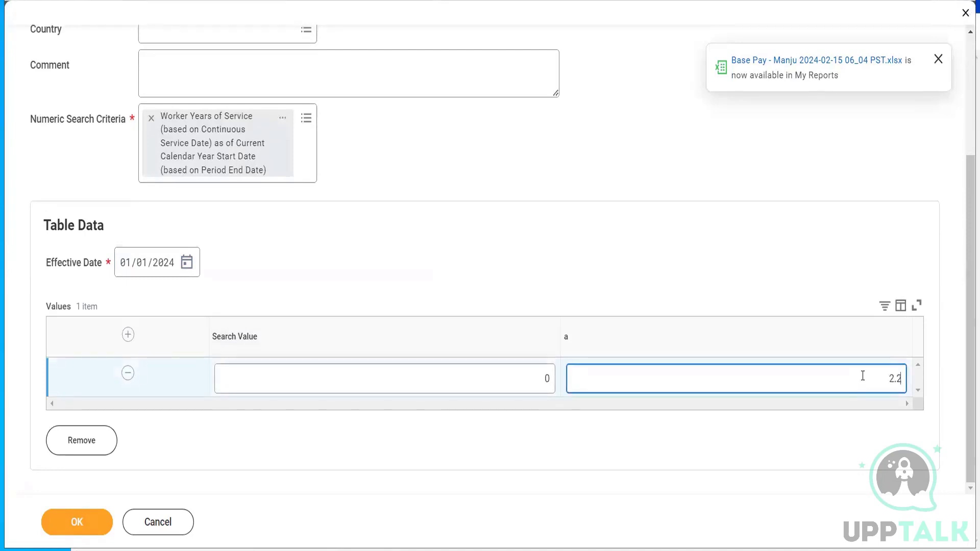
click(670, 236)
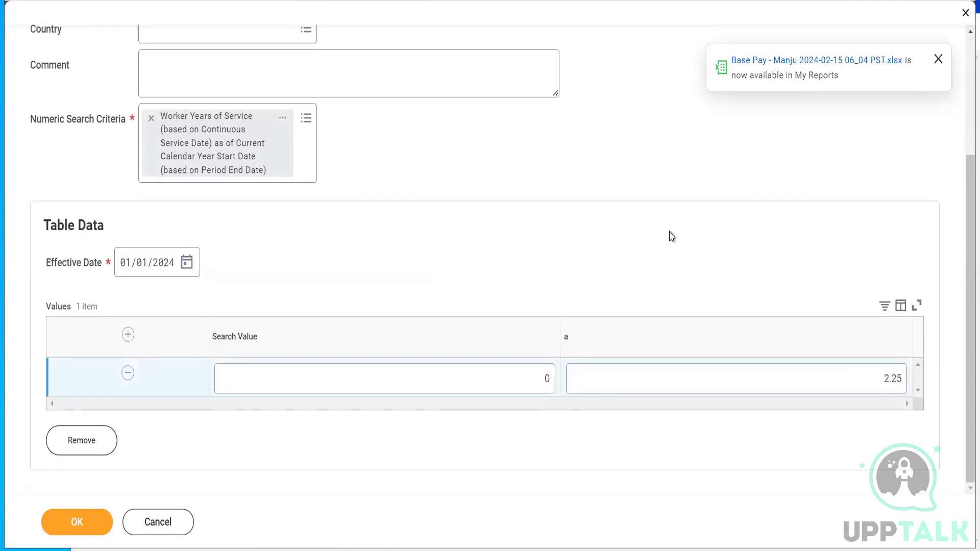
- Add rows 5→2.5 and 10→3 to the values table and save the lookup table
click(127, 335)
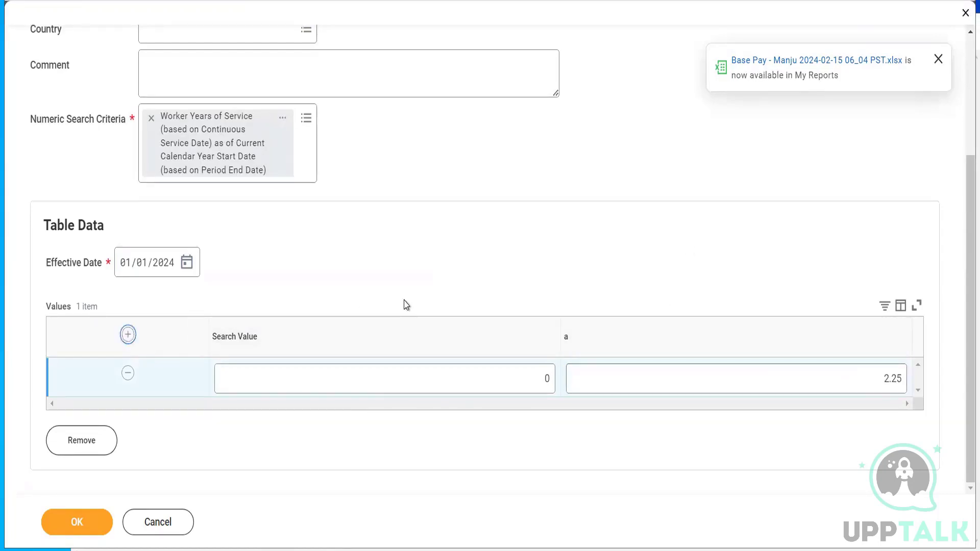
click(532, 381)
text(5)
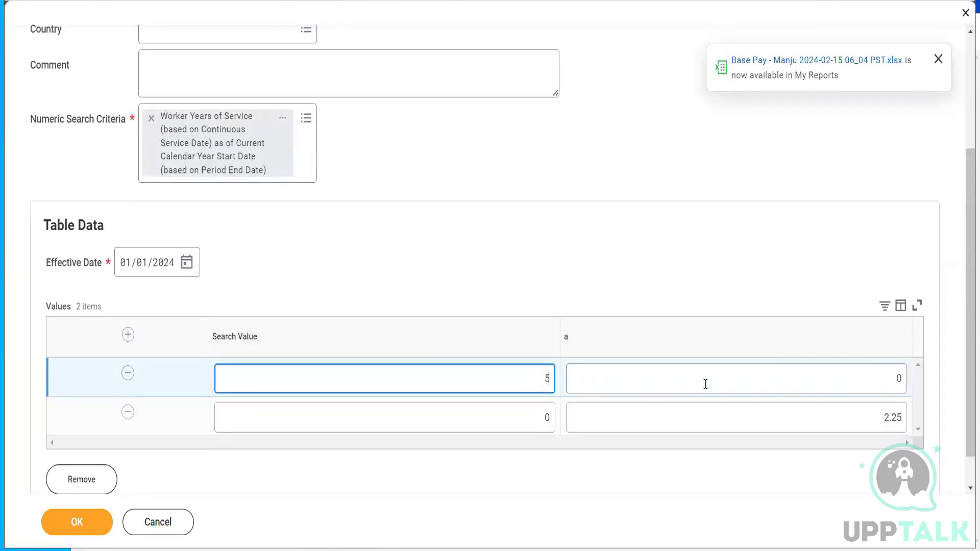
click(883, 388)
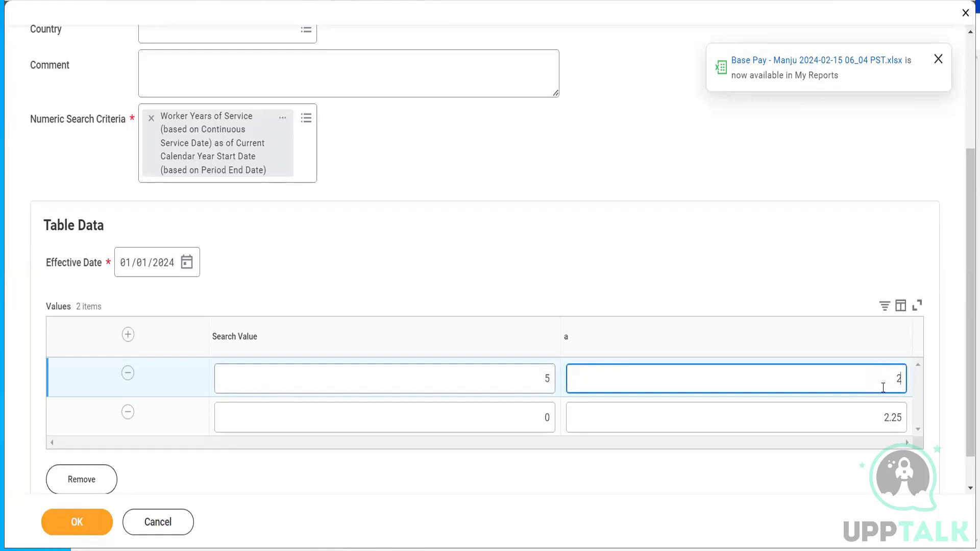
text(2.5)
click(127, 337)
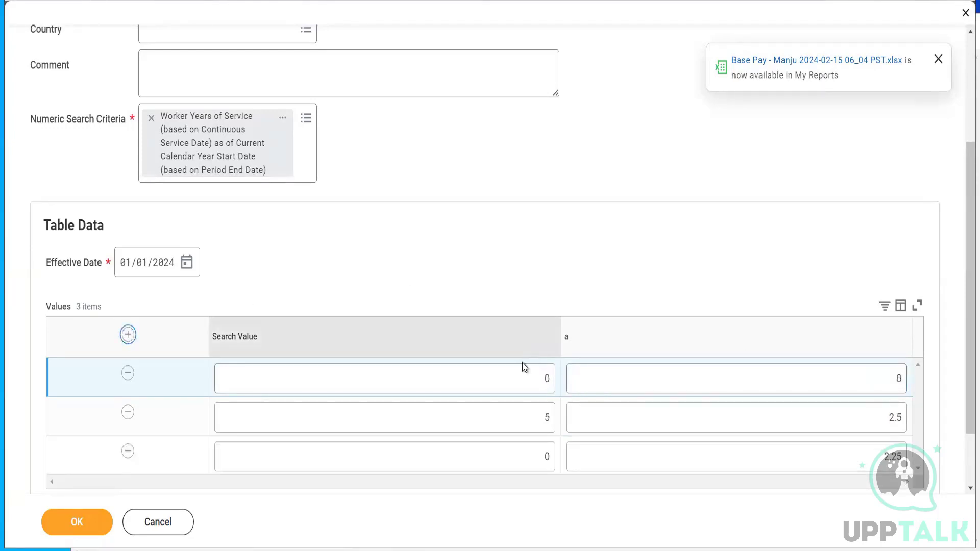
click(517, 381)
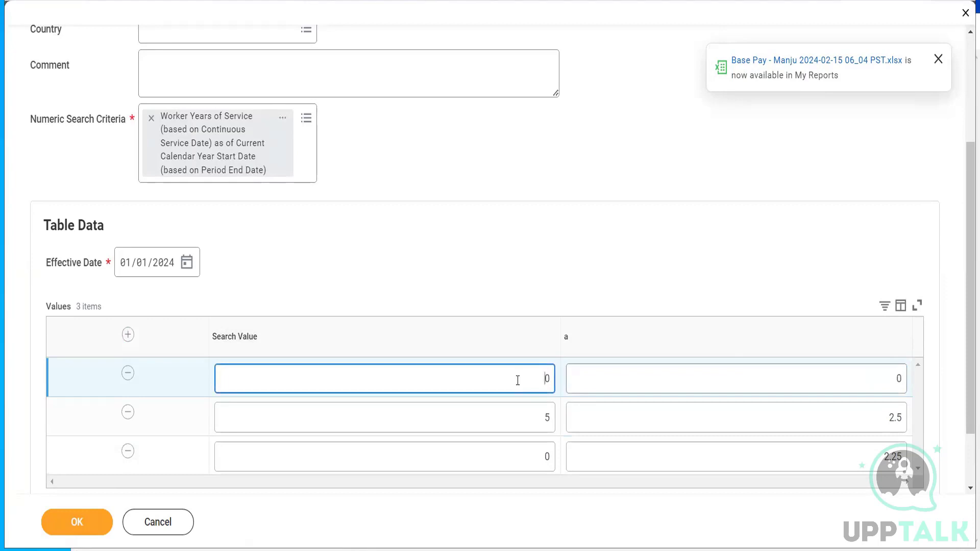
text(1)
click(868, 373)
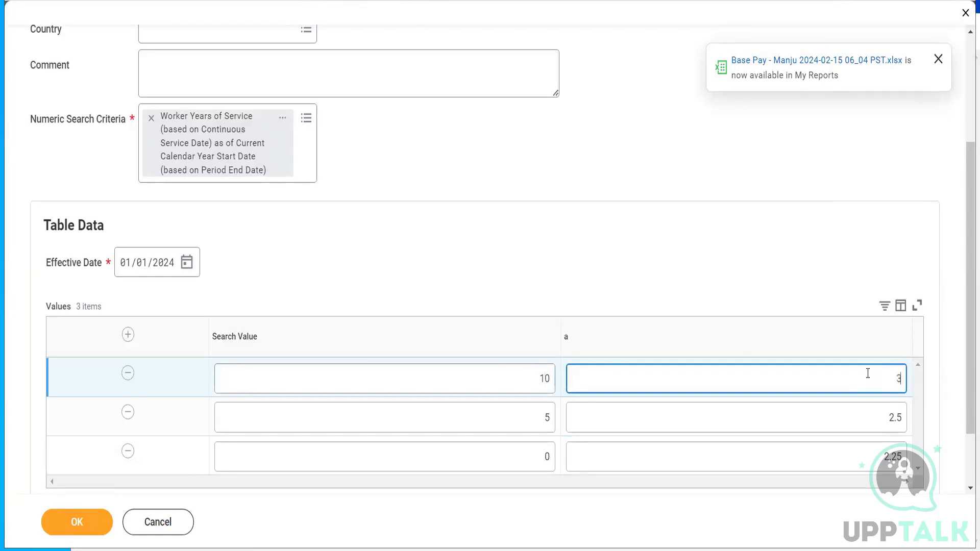
click(664, 220)
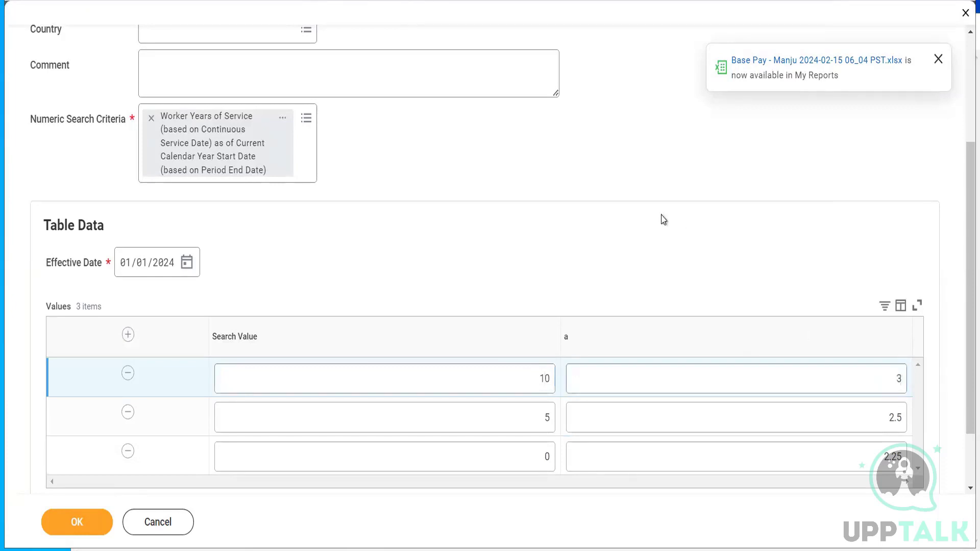
click(72, 526)
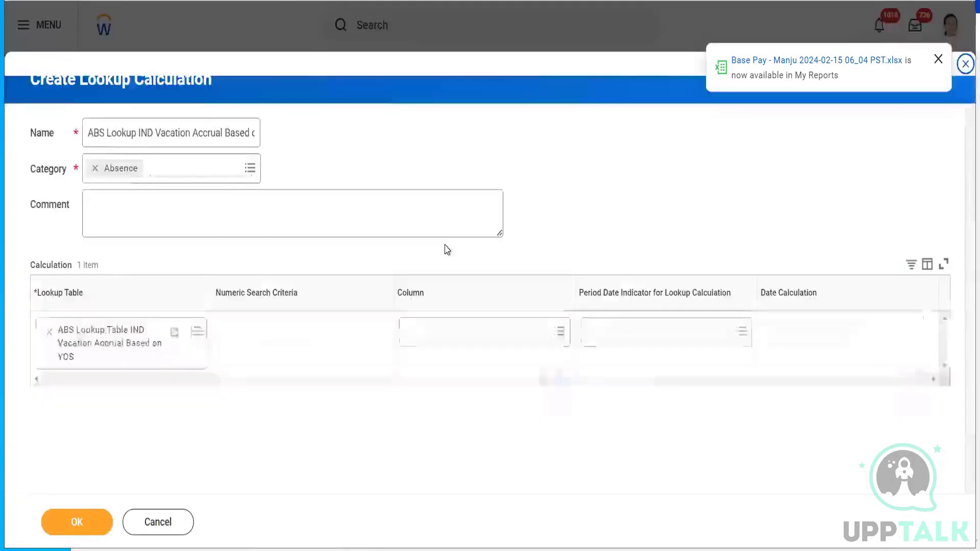
- Use lookup column a with period date indicator Based on Period End Date, and save the calculation
click(460, 332)
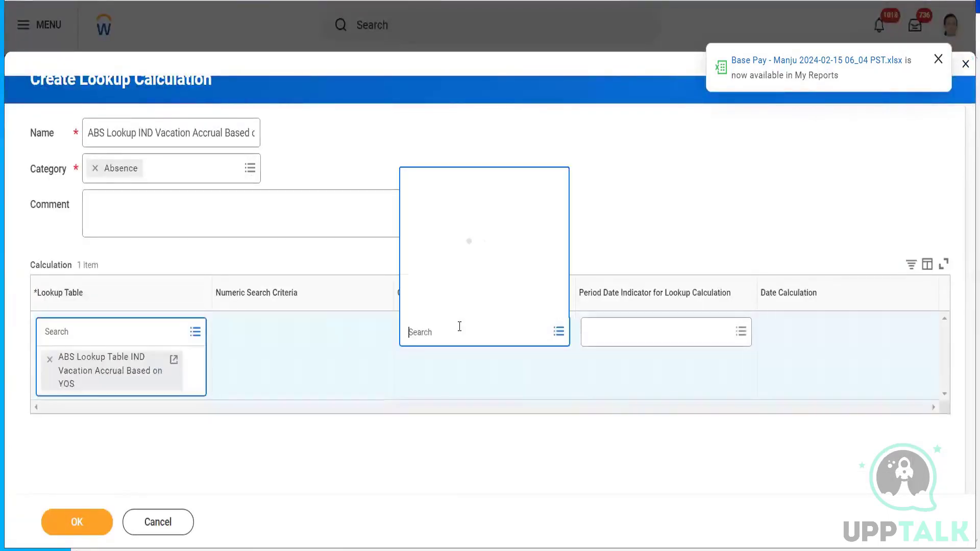
click(444, 308)
click(638, 329)
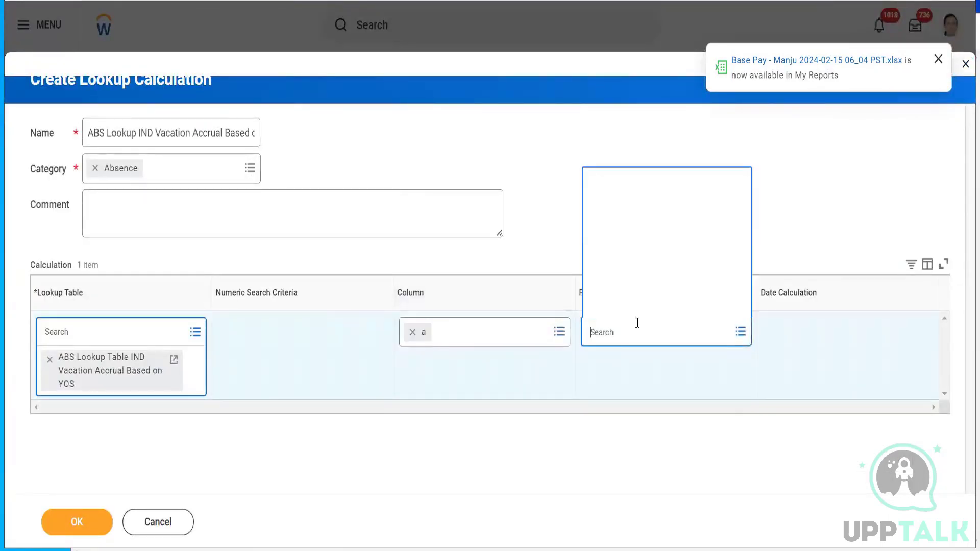
click(637, 284)
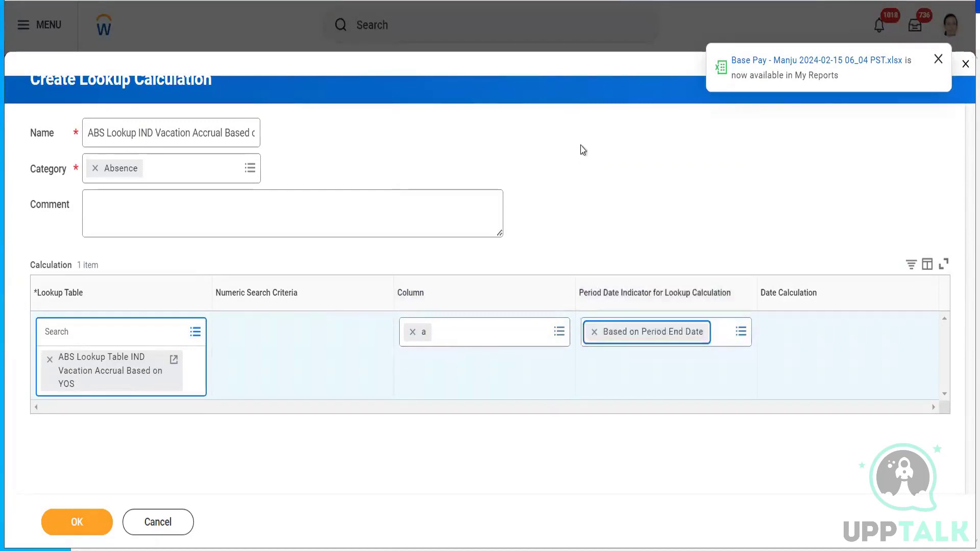
click(72, 521)
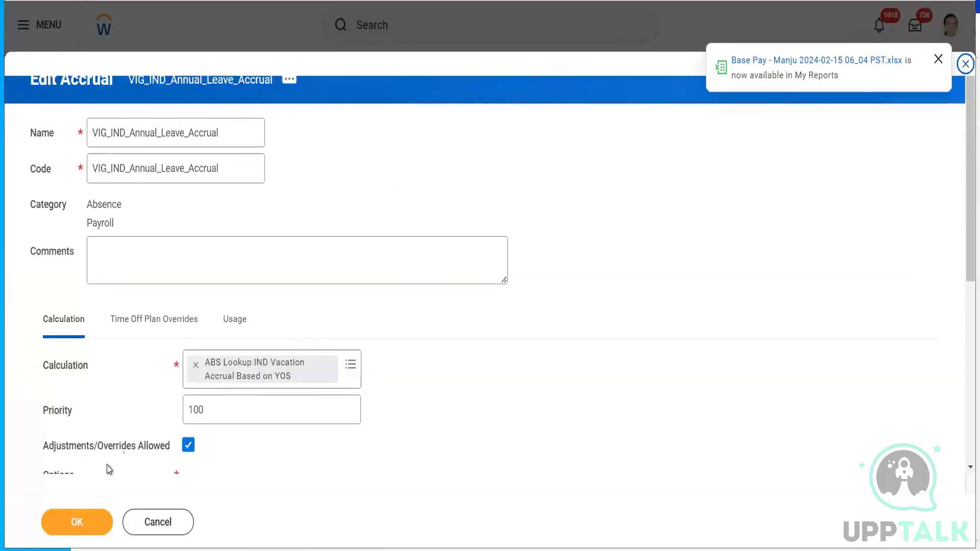
- Save the changes to the VIG_IND_Annual_Leave_Accrual accrual
click(72, 524)
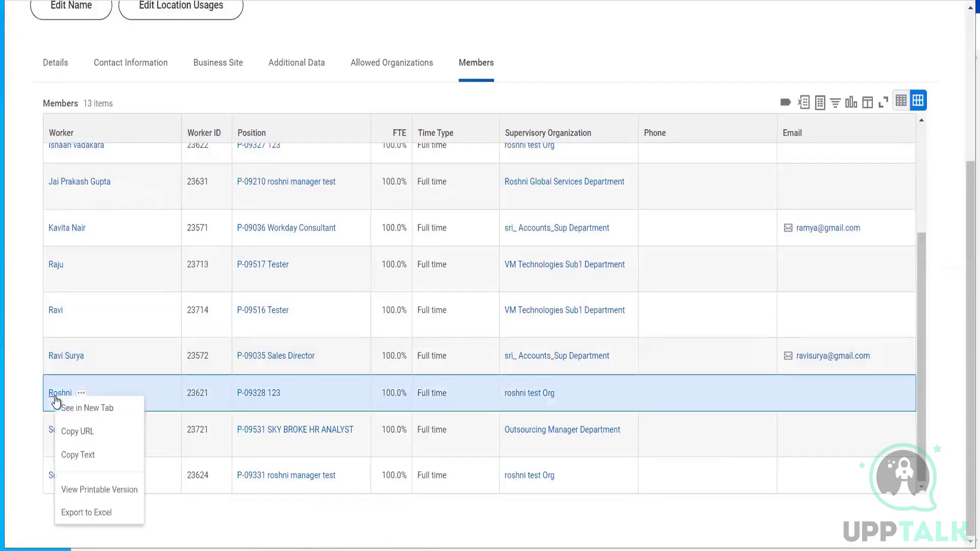
- Open the test worker's profile, then open position P-09328 in a new tab
click(76, 408)
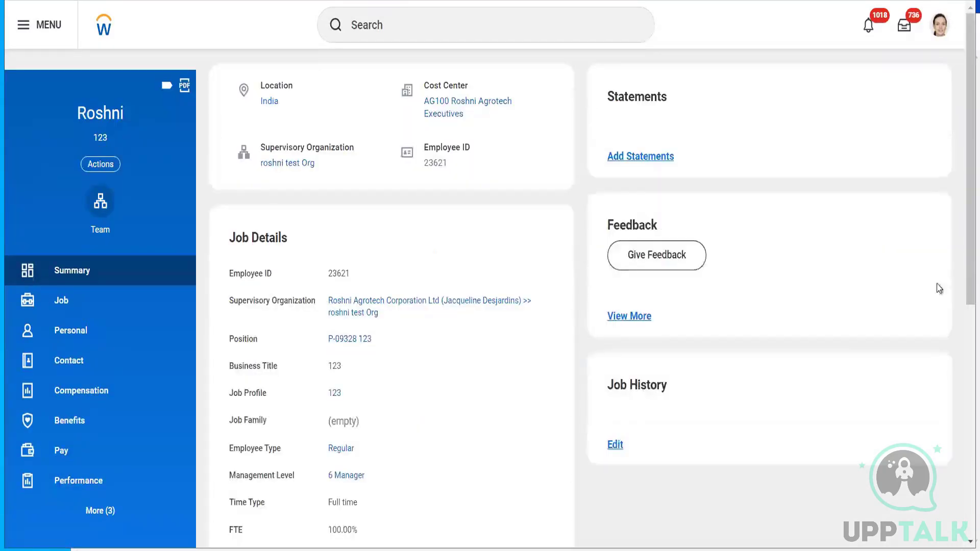
drag(966, 203, 963, 332)
scroll(843, 230, up, 3)
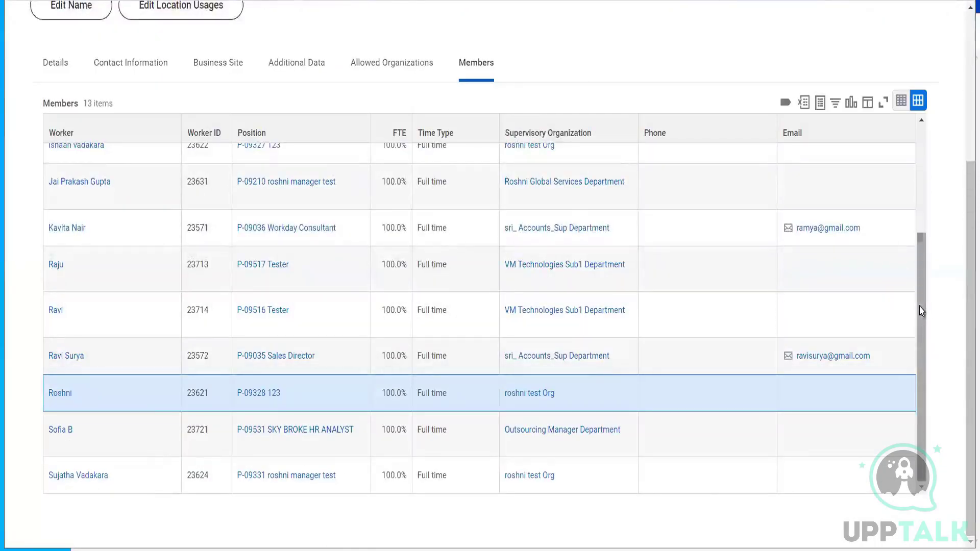
drag(922, 311, 922, 216)
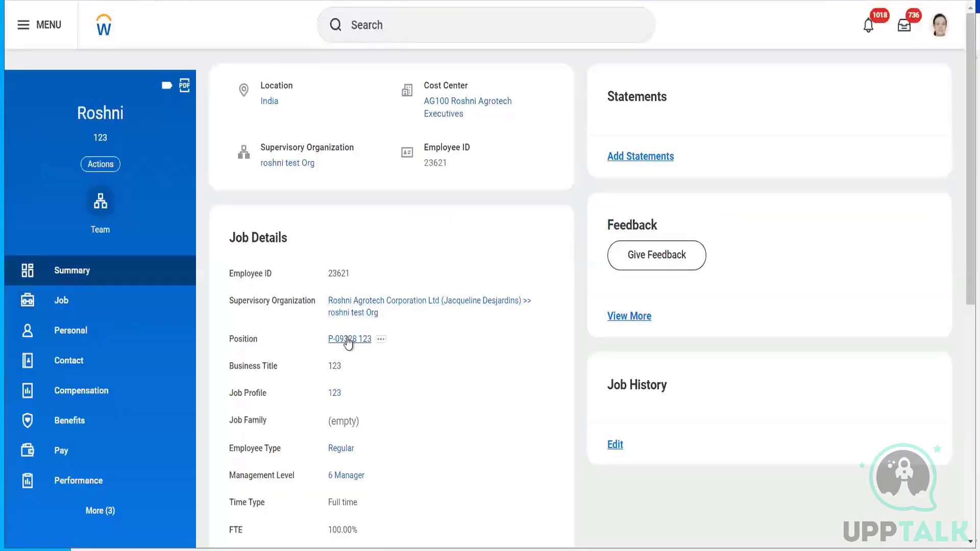
right_click(349, 342)
click(380, 350)
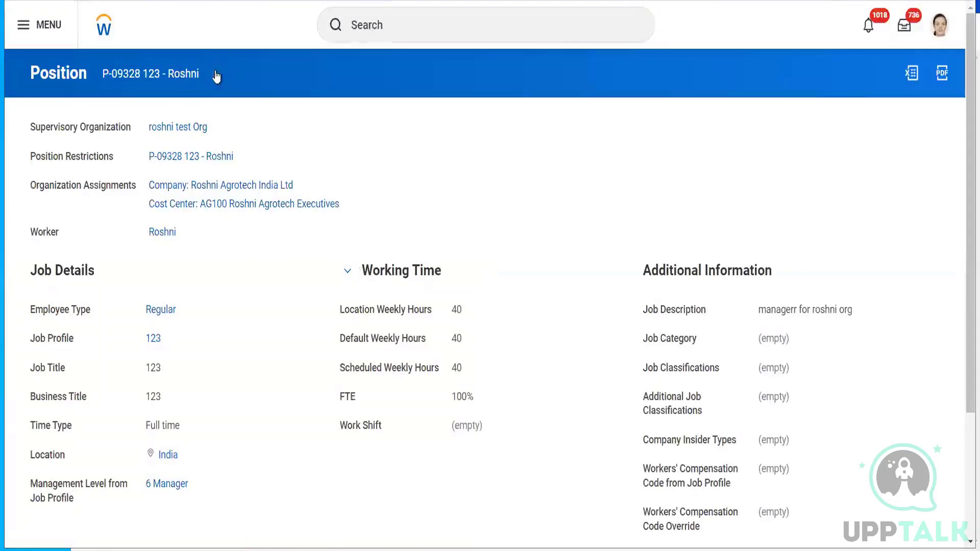
- From the position's History, choose Business Process > Correct on the Create Position: test position entry
click(215, 74)
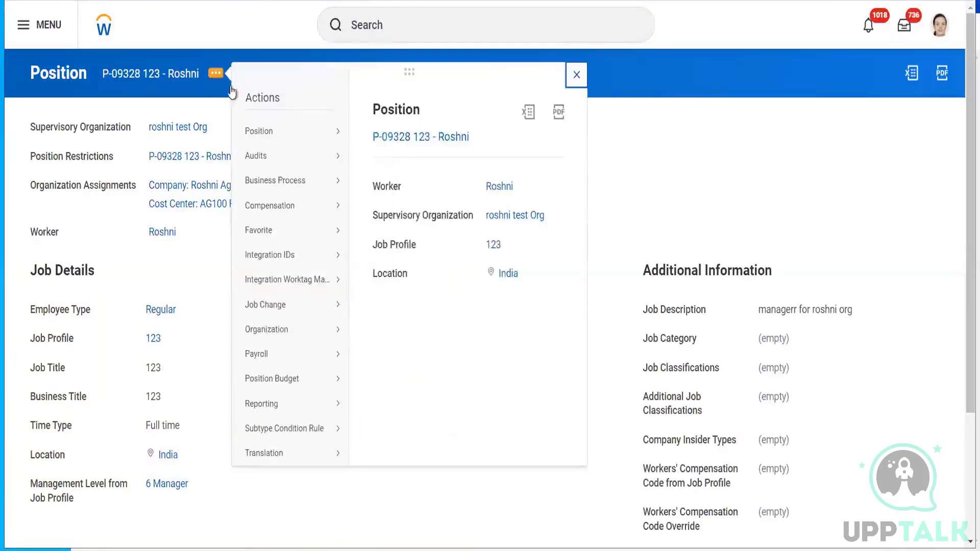
mouse_move(302, 137)
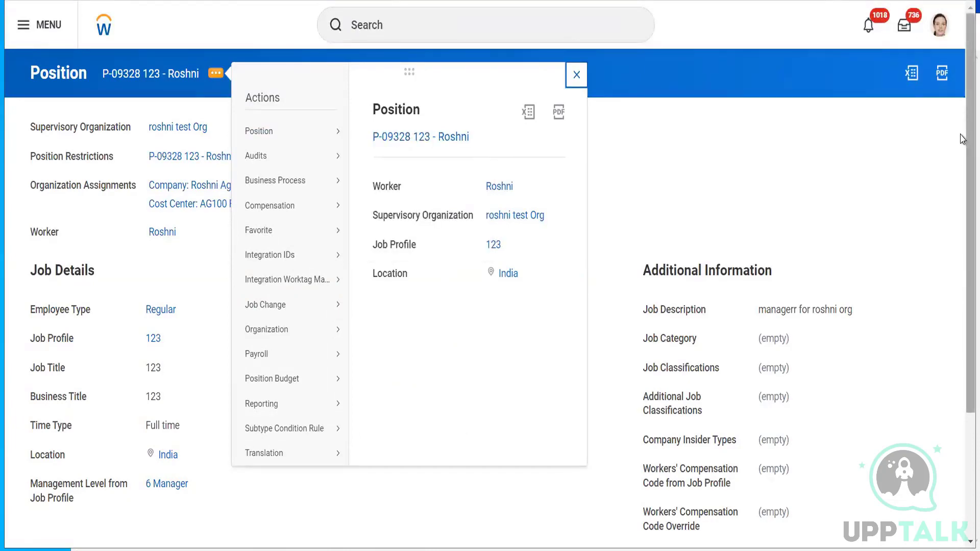
drag(967, 133, 956, 394)
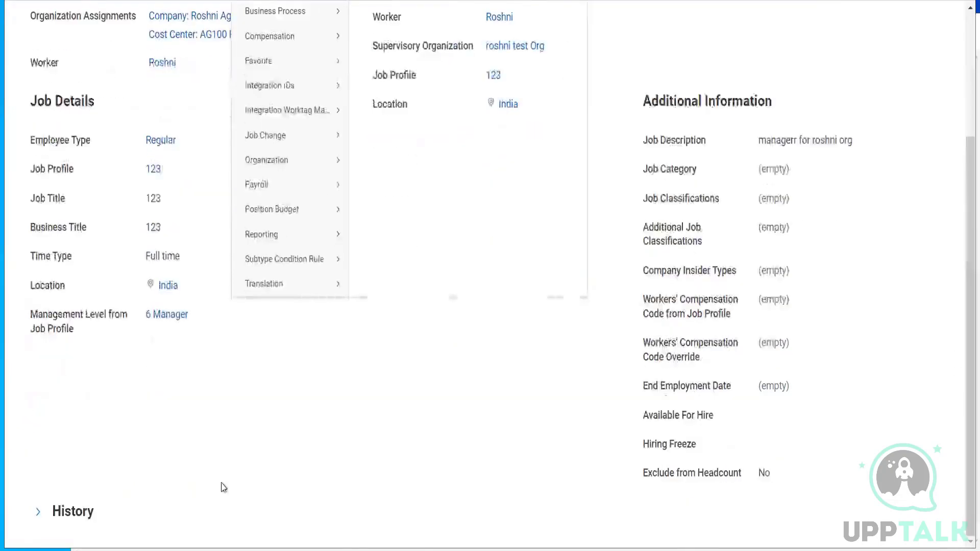
click(62, 515)
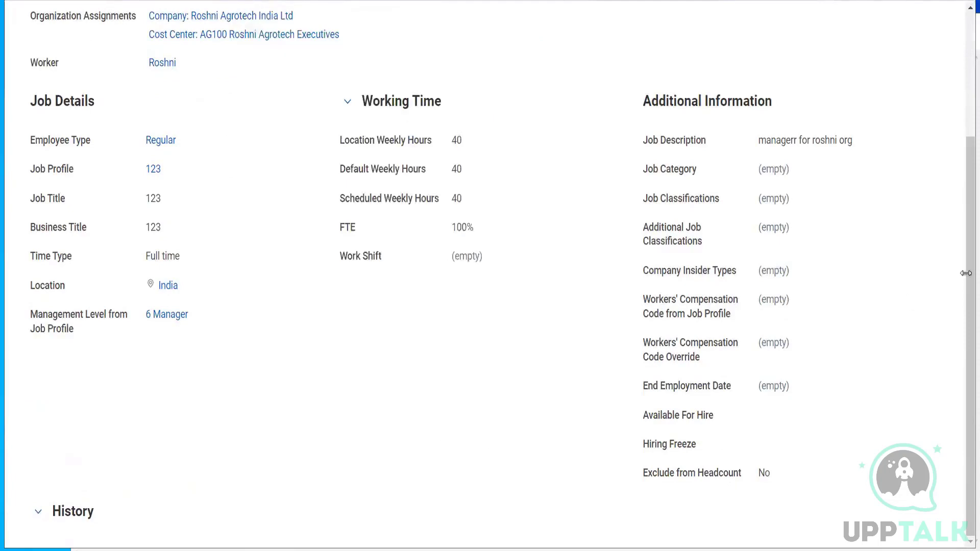
scroll(963, 372, down, 4)
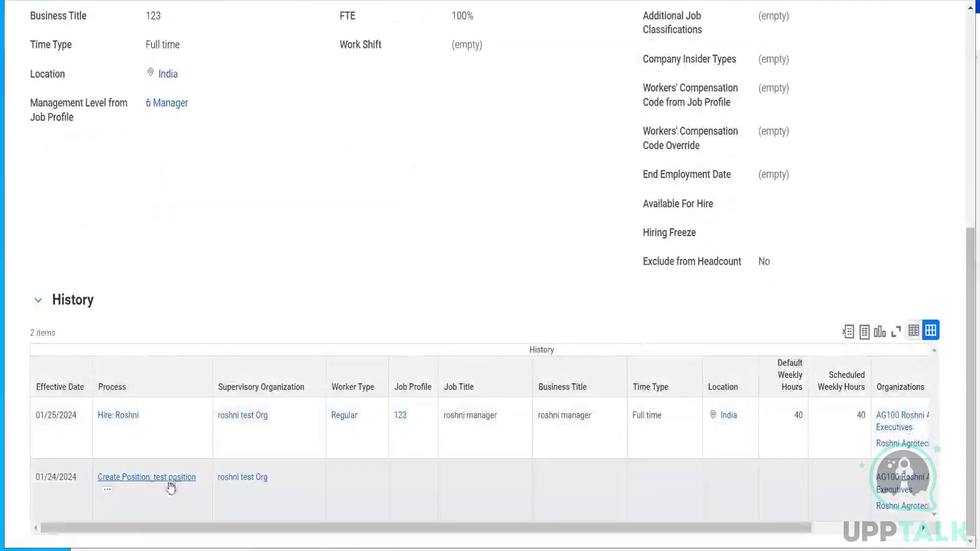
click(106, 493)
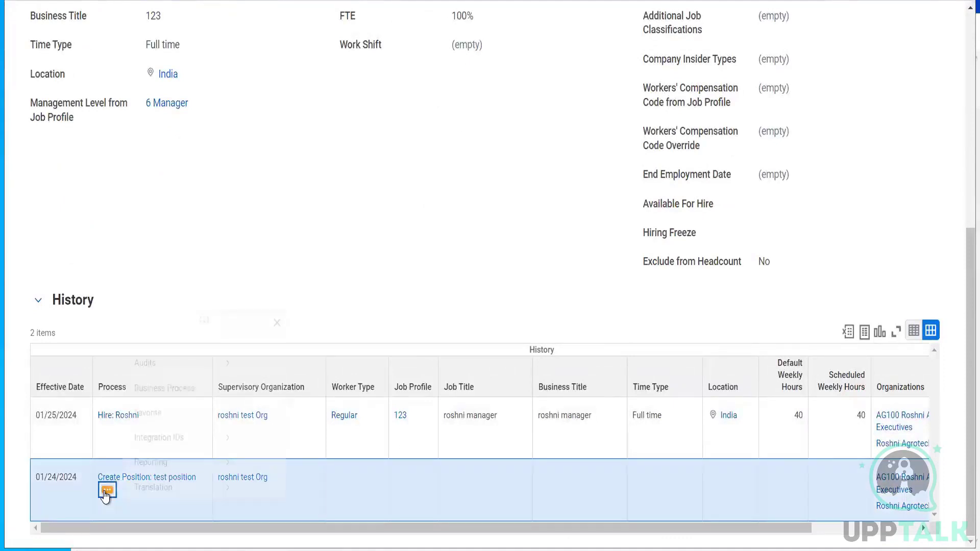
mouse_move(213, 346)
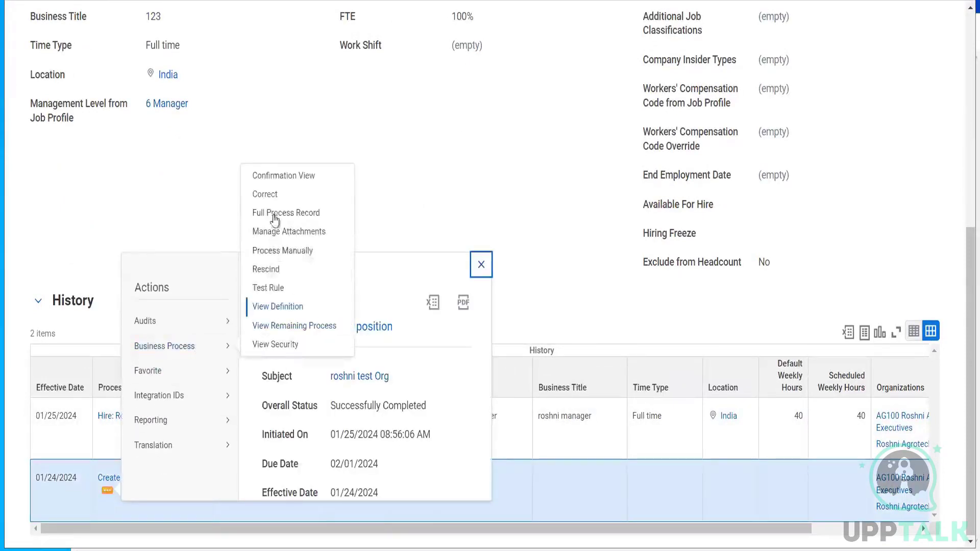
click(265, 194)
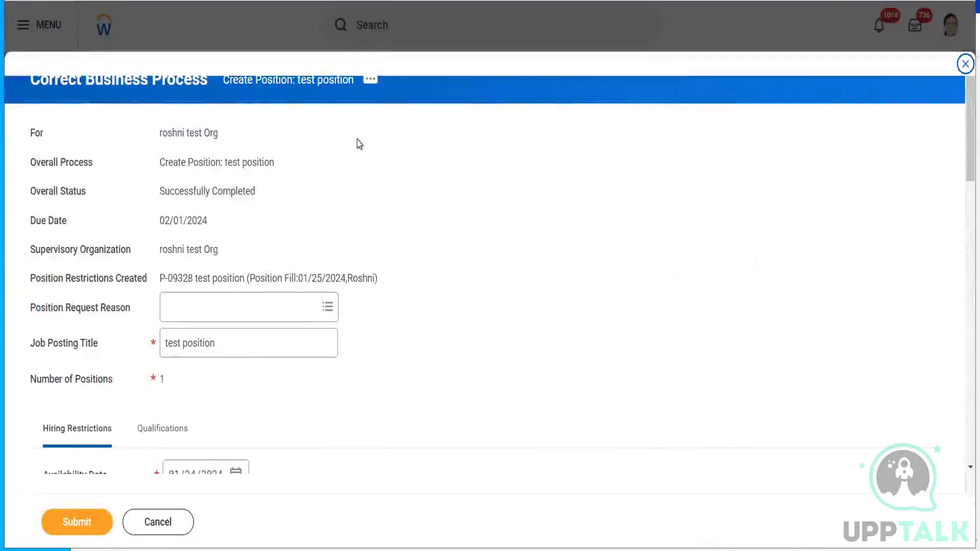
- Back-date the position's Availability Date to 01/24/2002
drag(964, 171, 963, 206)
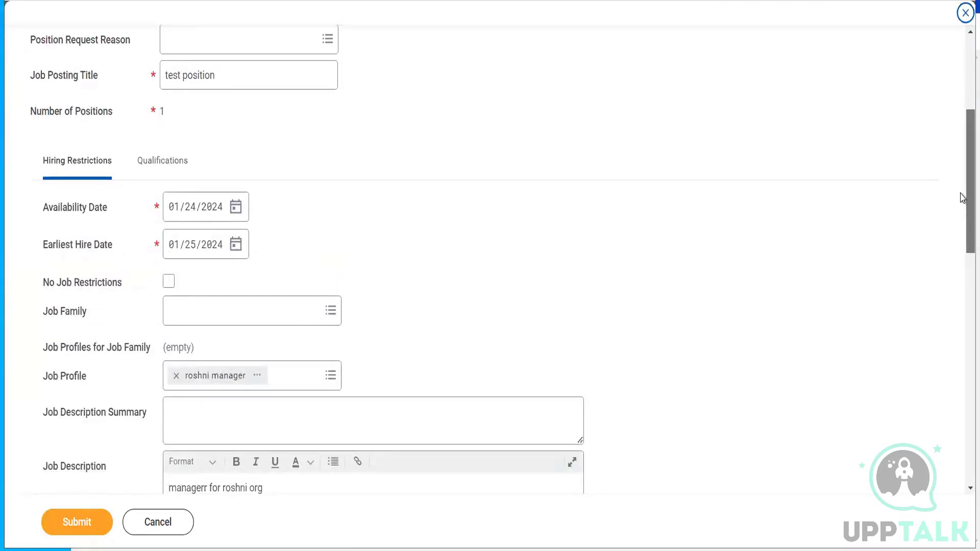
scroll(963, 199, up, 2)
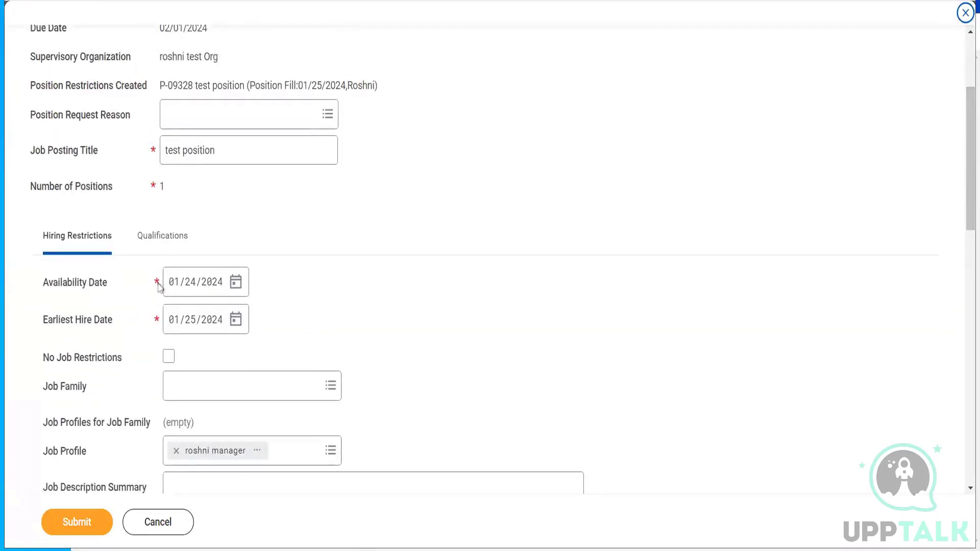
click(212, 287)
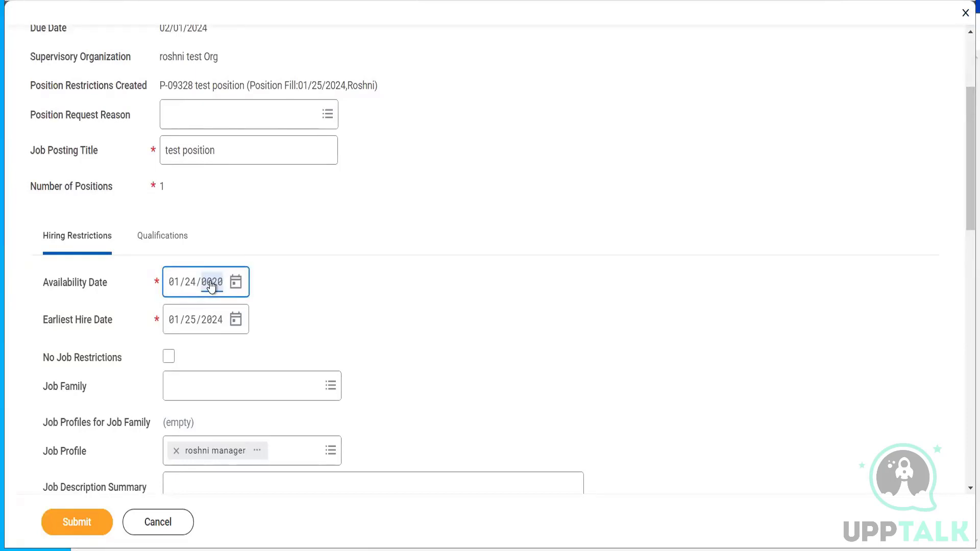
text(2012)
click(328, 300)
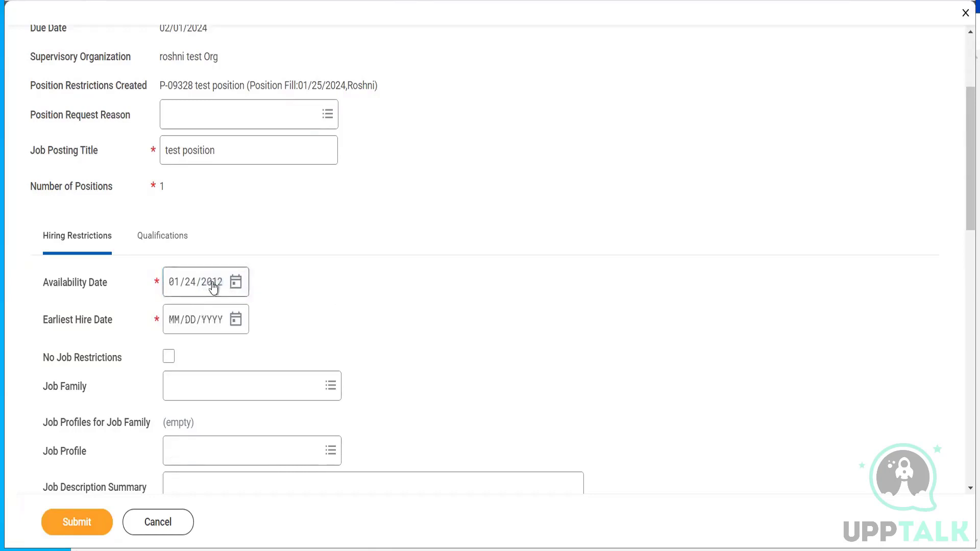
click(213, 287)
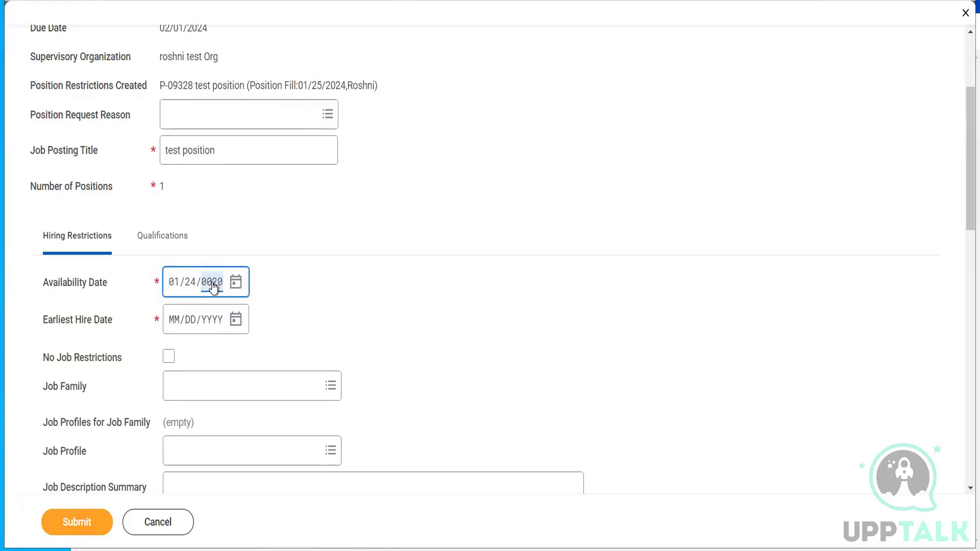
text(2020)
click(326, 309)
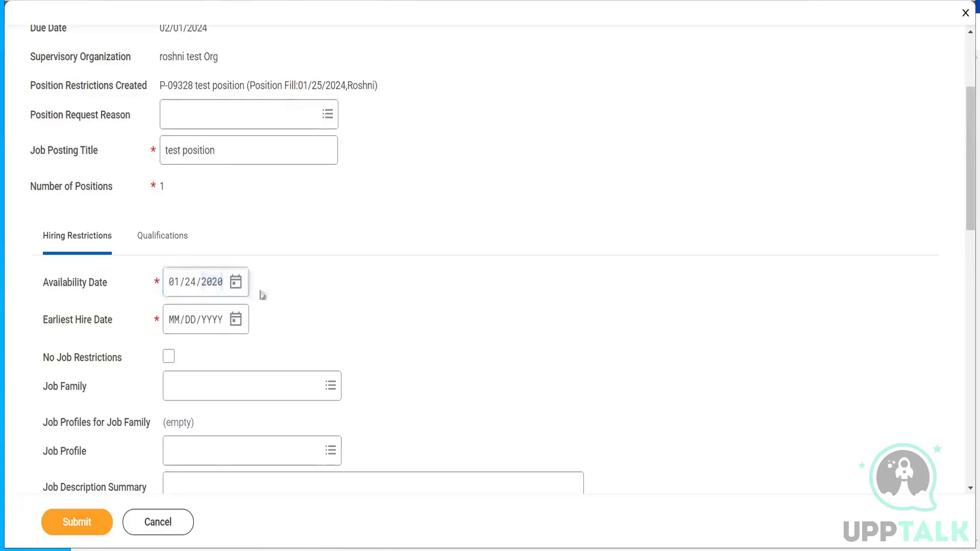
click(214, 289)
text(2022)
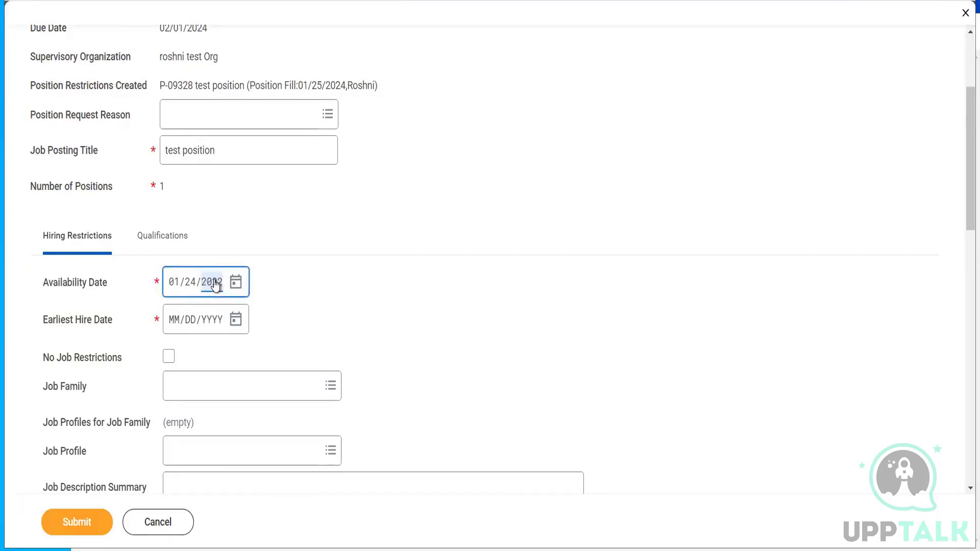
click(371, 314)
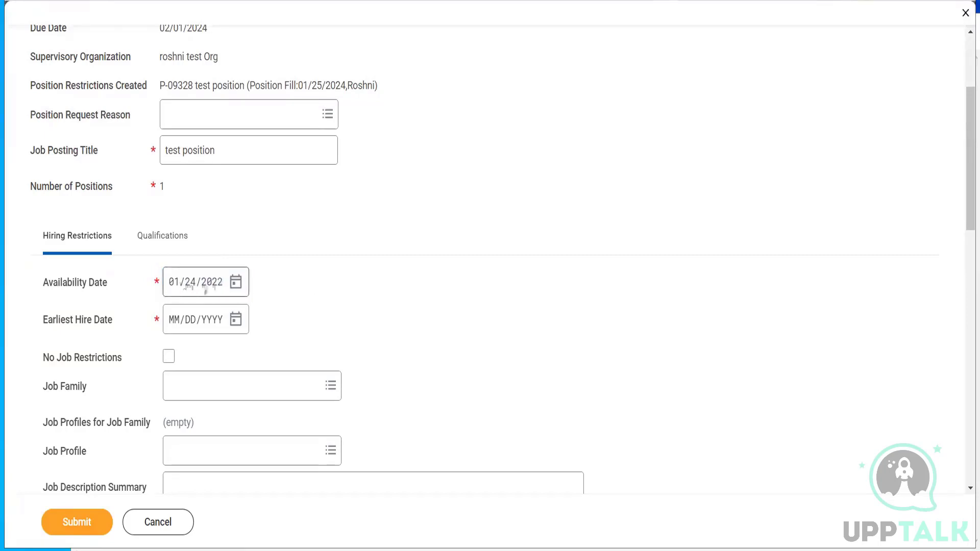
click(213, 287)
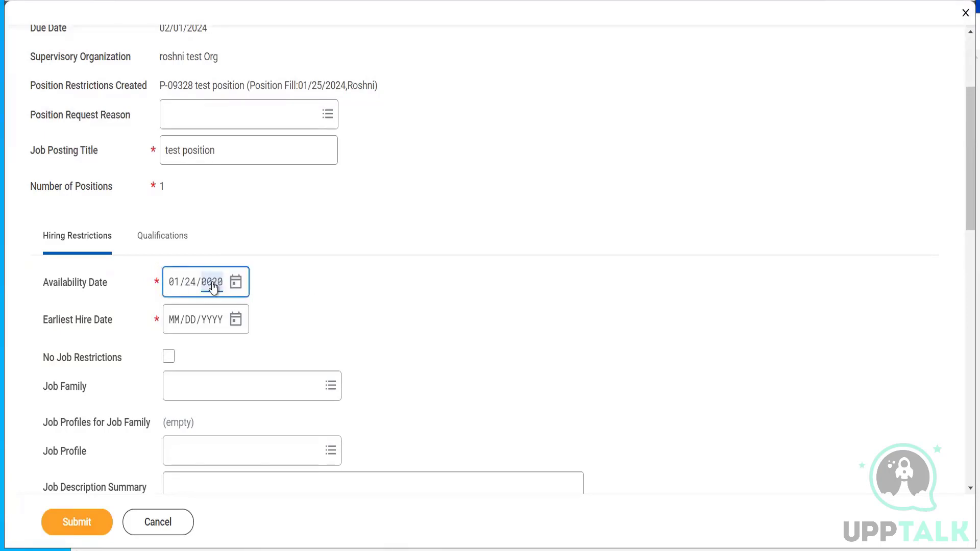
click(352, 325)
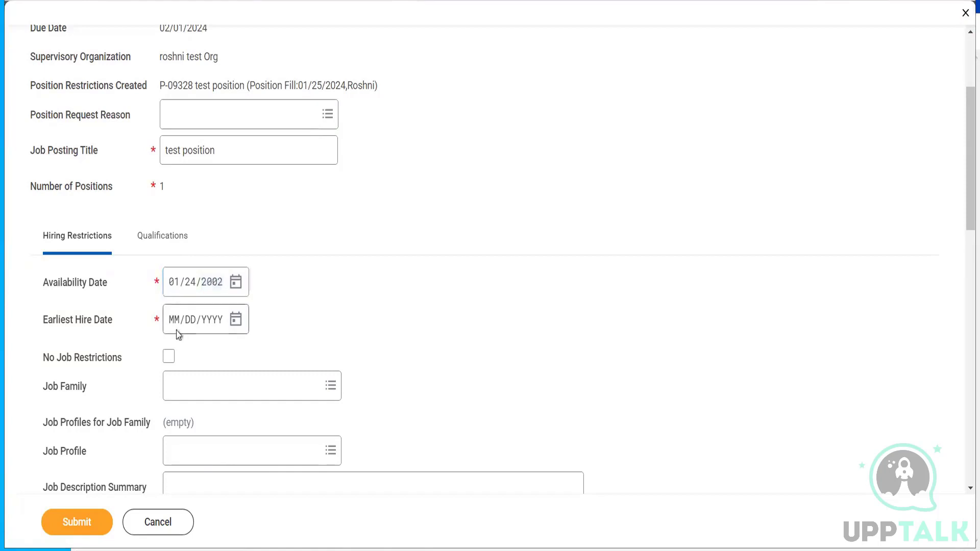
- Set the Earliest Hire Date to 01/24/2002
click(175, 330)
text(01/24/)
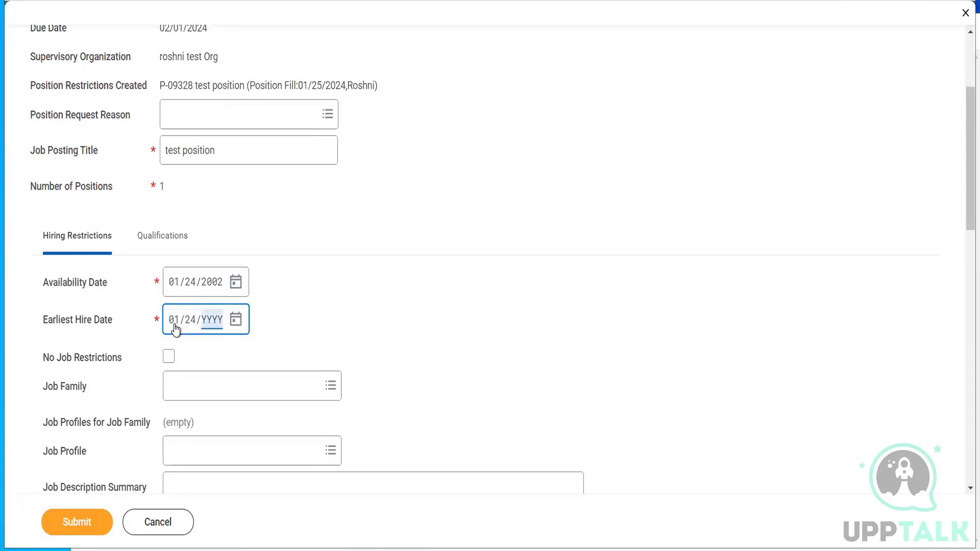
text(002002)
click(482, 349)
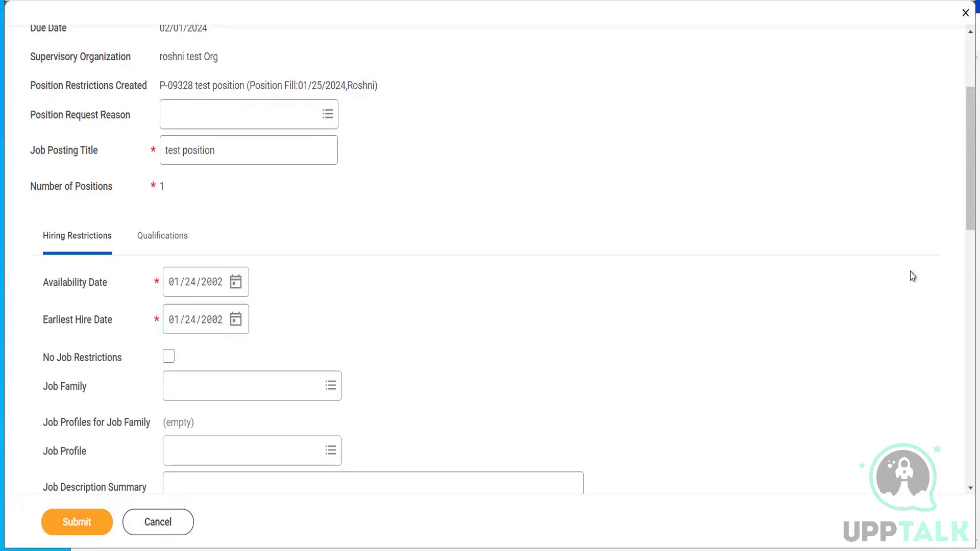
drag(968, 170, 943, 387)
click(199, 210)
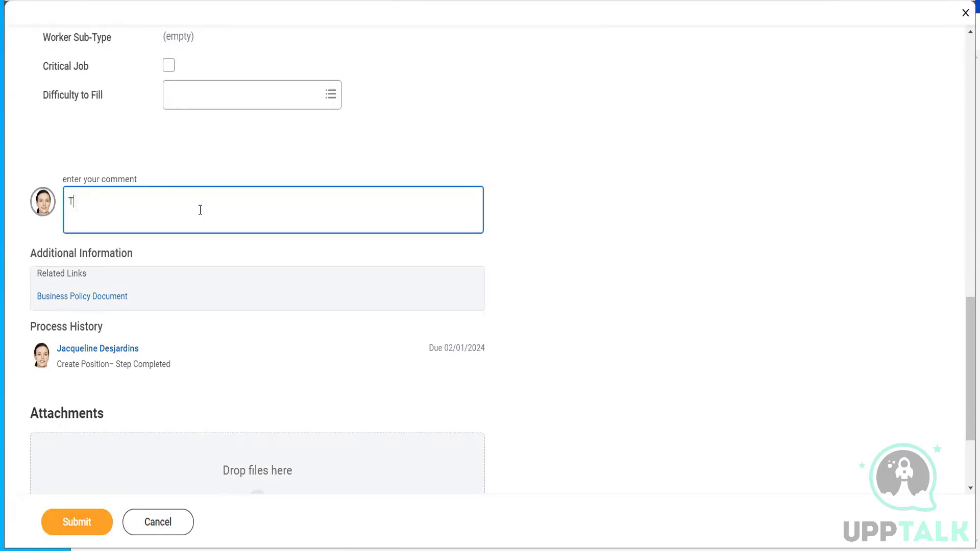
click(75, 520)
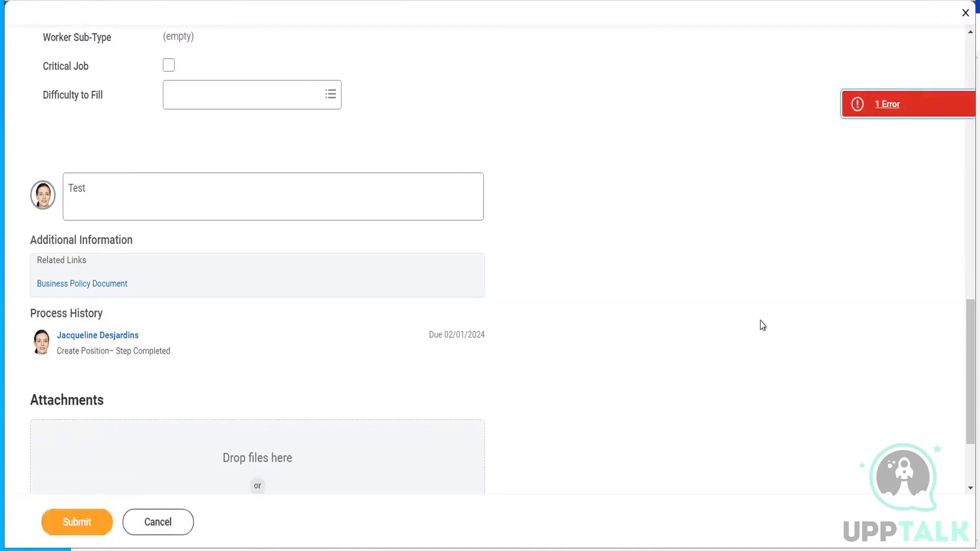
drag(966, 329, 961, 66)
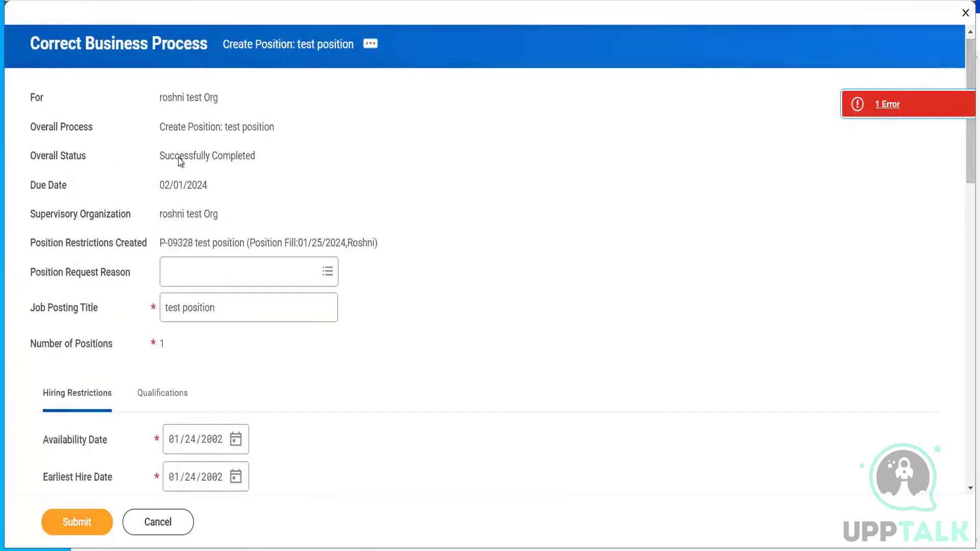
drag(161, 158, 313, 160)
click(474, 211)
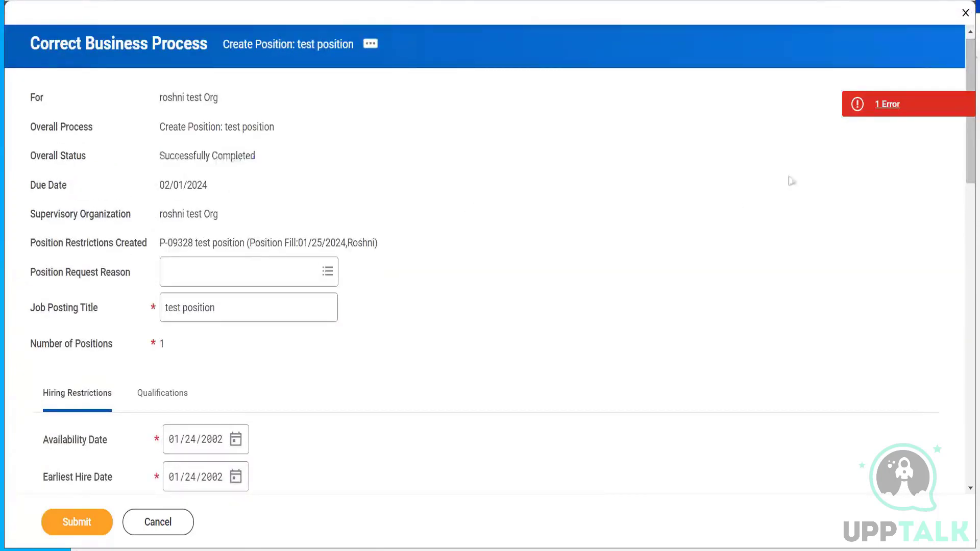
click(889, 104)
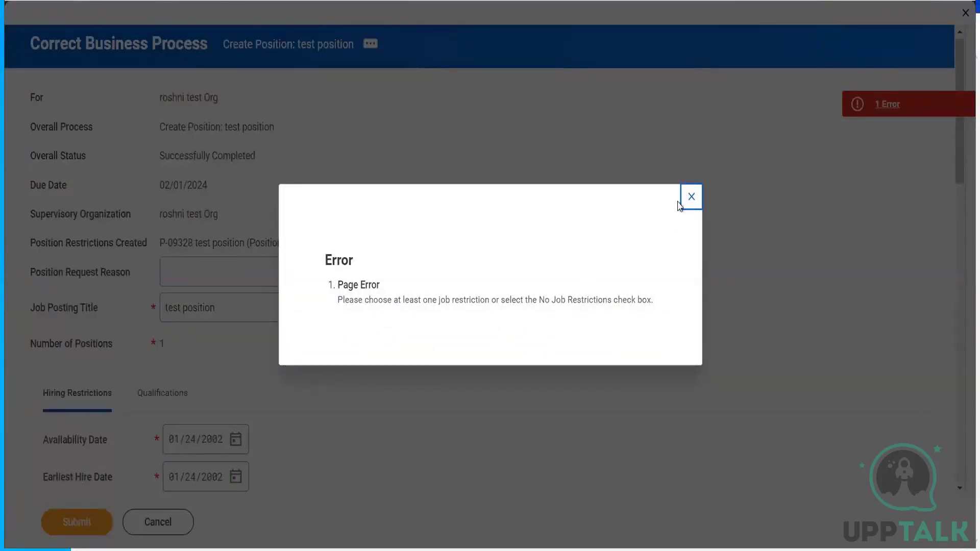
click(691, 197)
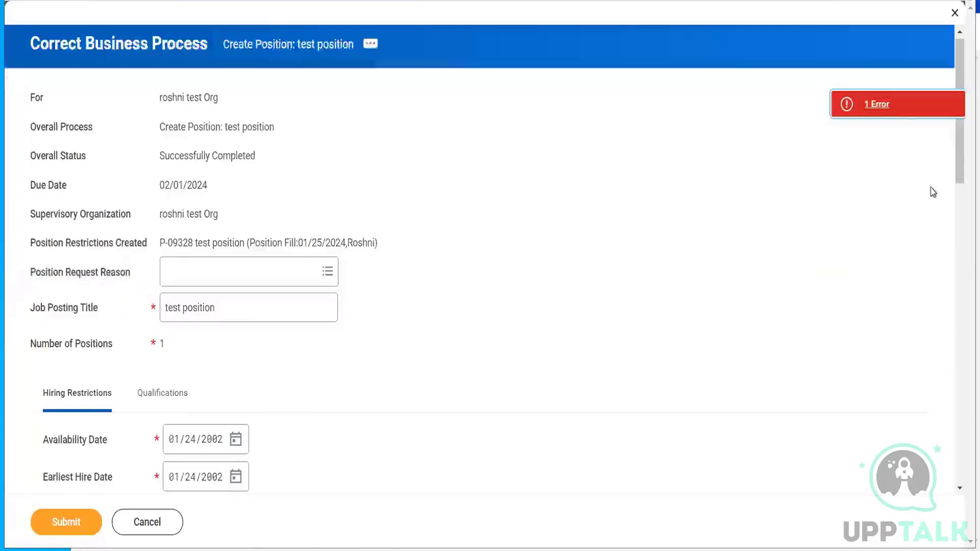
- Tick No Job Restrictions, submit the test position correction, and view its completion details
drag(960, 151, 959, 223)
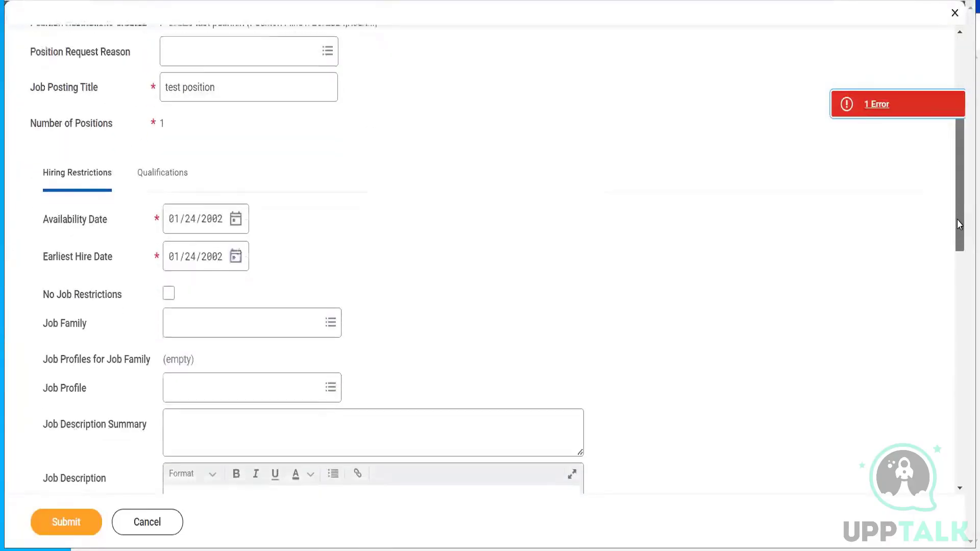
click(167, 290)
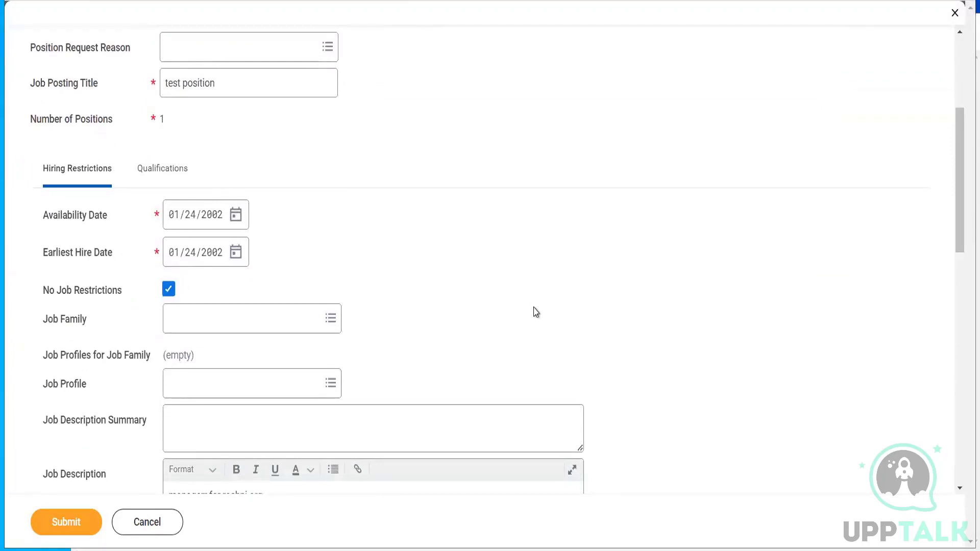
click(66, 526)
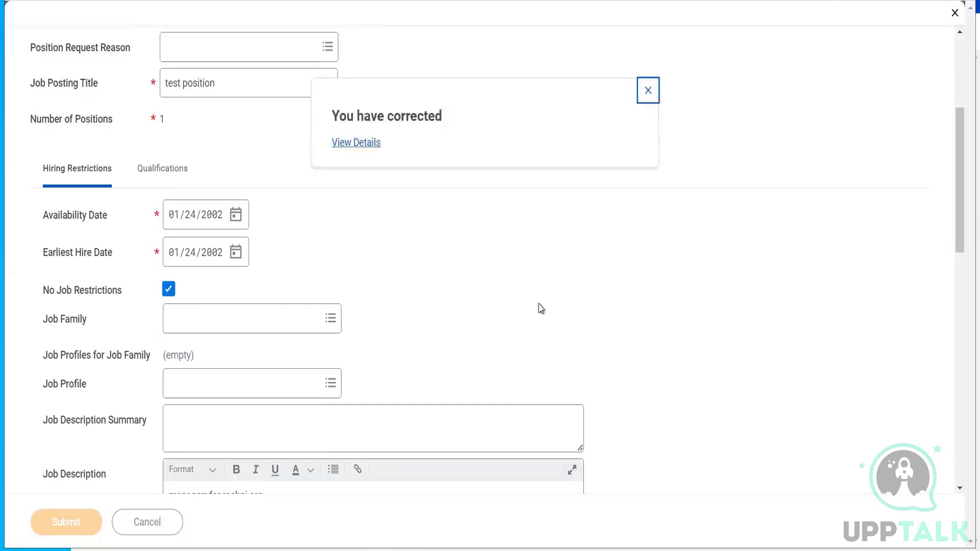
click(356, 144)
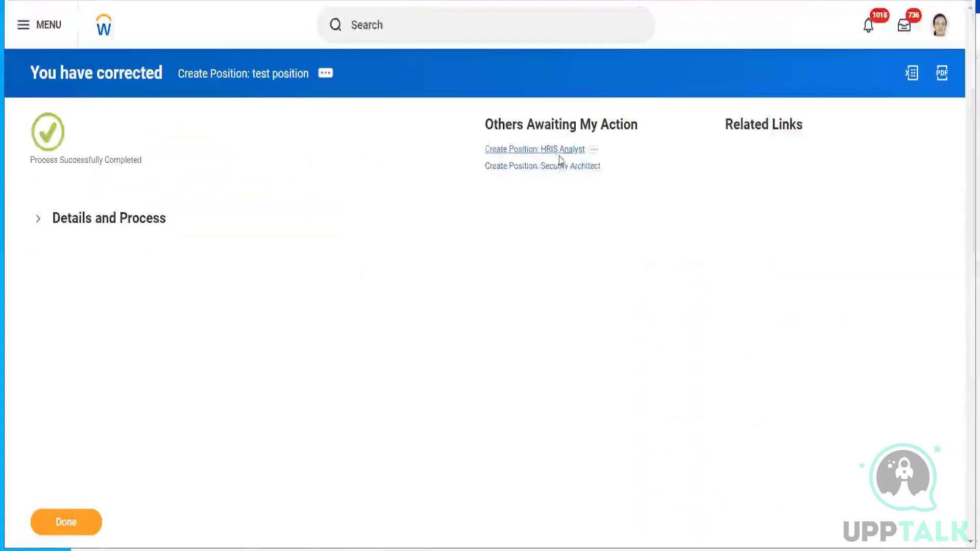
- Review the correction's Details and Process, then open the test worker's Worker History with both Hire events
click(124, 223)
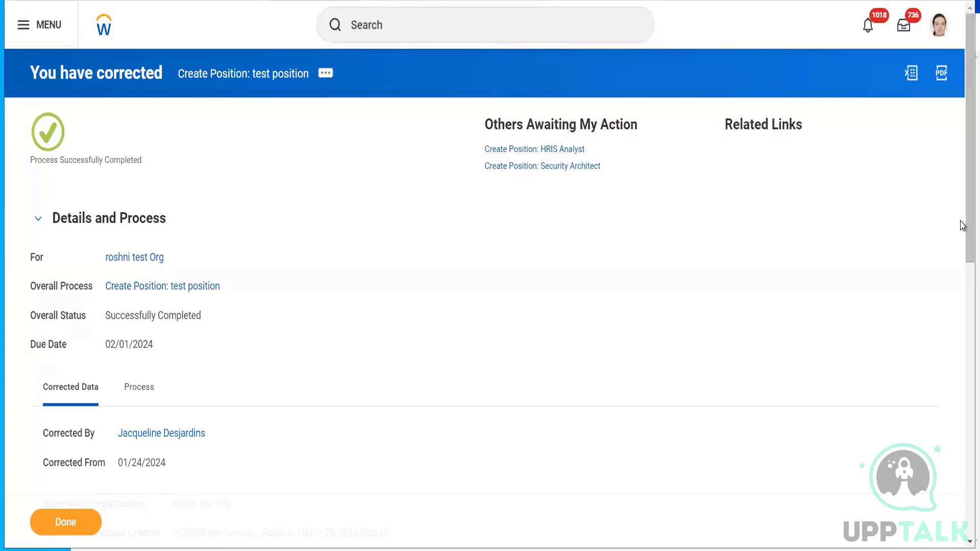
scroll(963, 280, down, 3)
drag(962, 279, 963, 351)
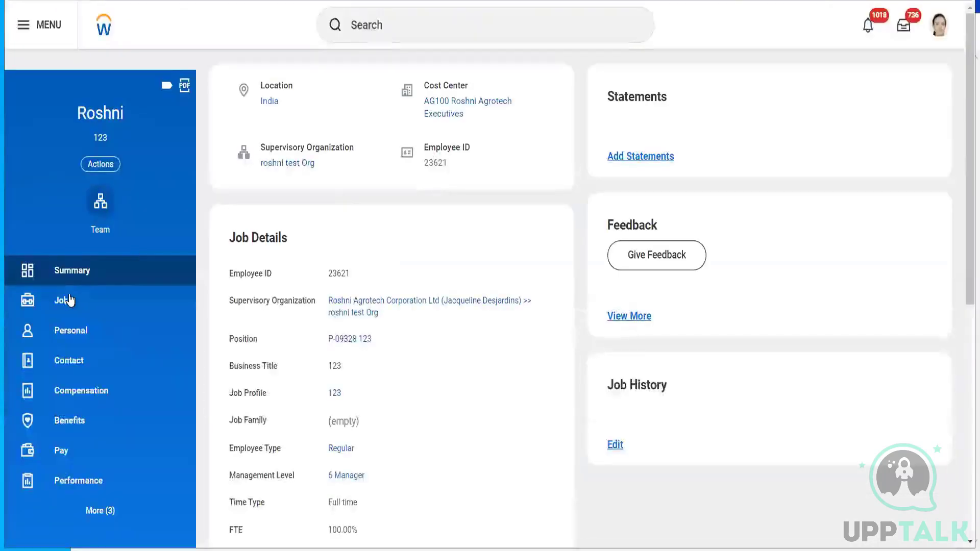
click(70, 301)
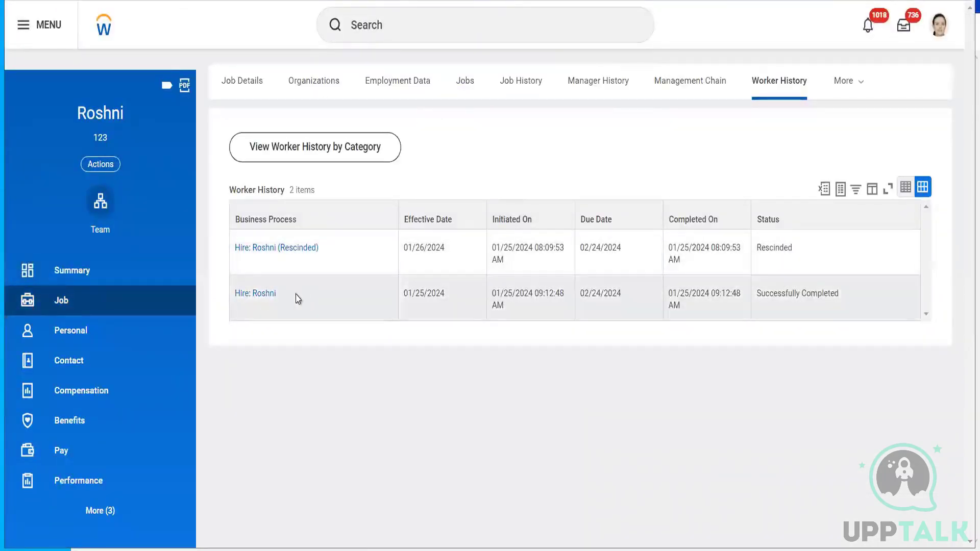
- Start correcting the completed Hire and change its Hire Date year to 2002 (01/25/2002)
click(286, 295)
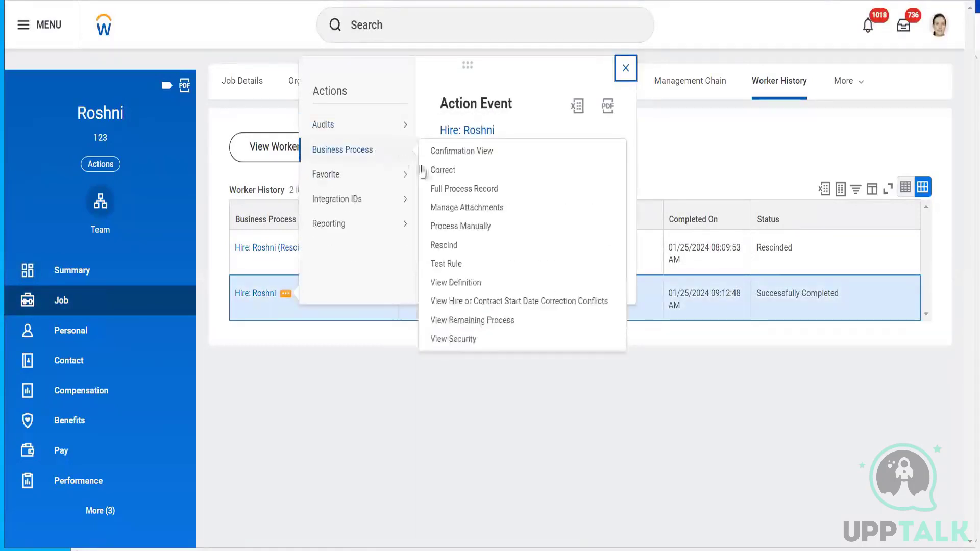
mouse_move(438, 175)
mouse_move(406, 151)
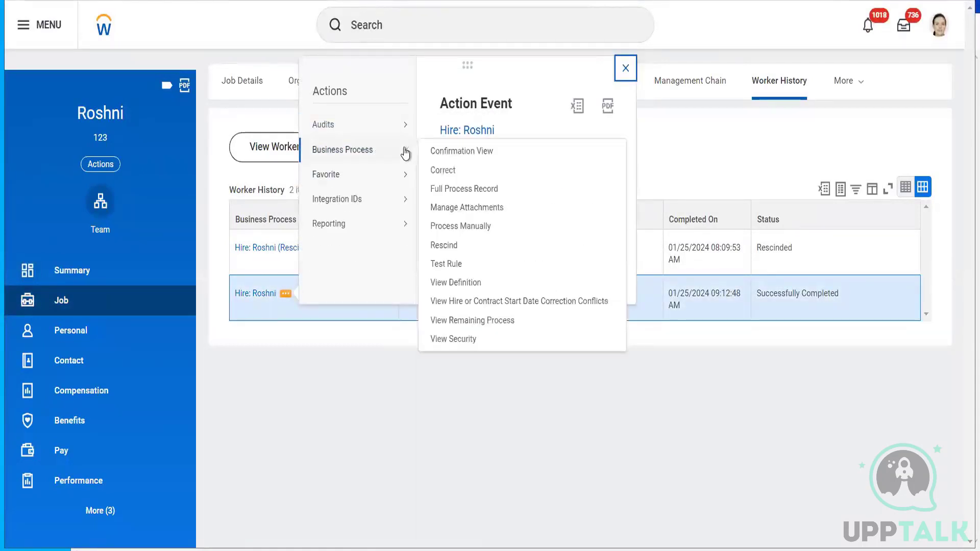
click(442, 172)
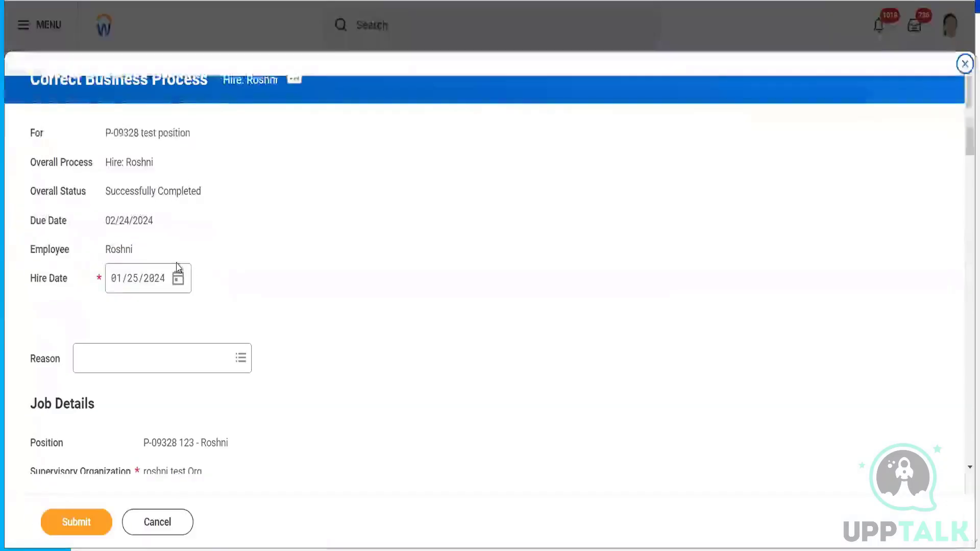
click(157, 280)
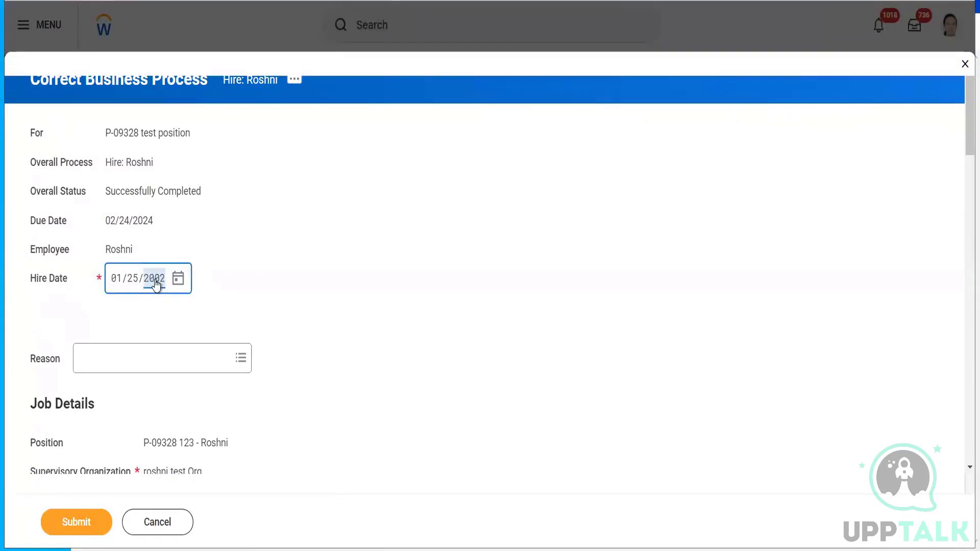
- Confirm the 01/25/2002 hire date, comment 'test', submit, and check the missing Job Profile error
click(401, 291)
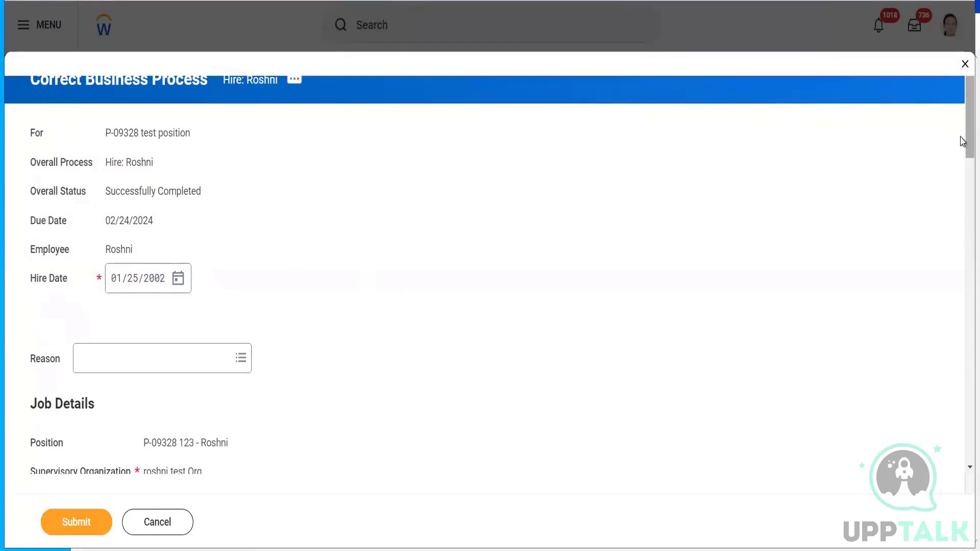
scroll(962, 134, down, 15)
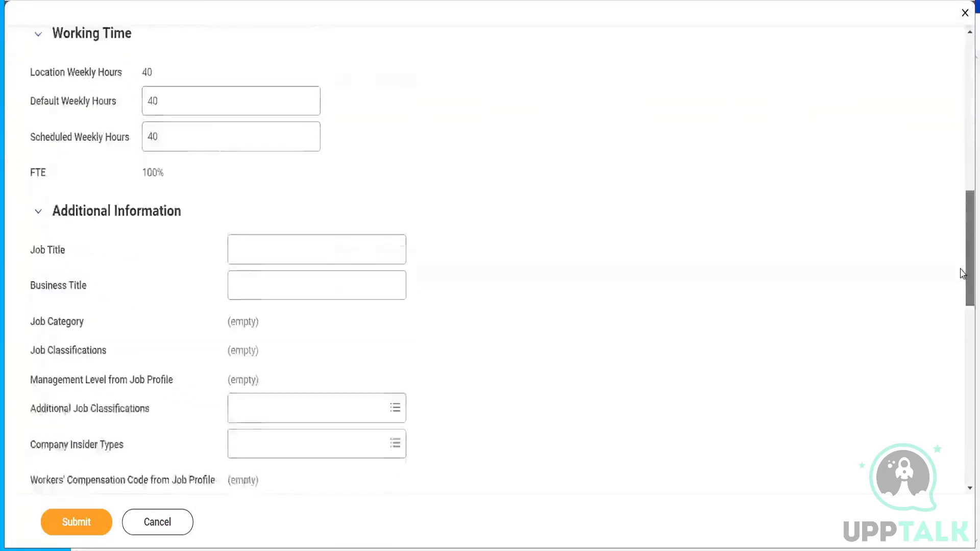
scroll(963, 306, down, 6)
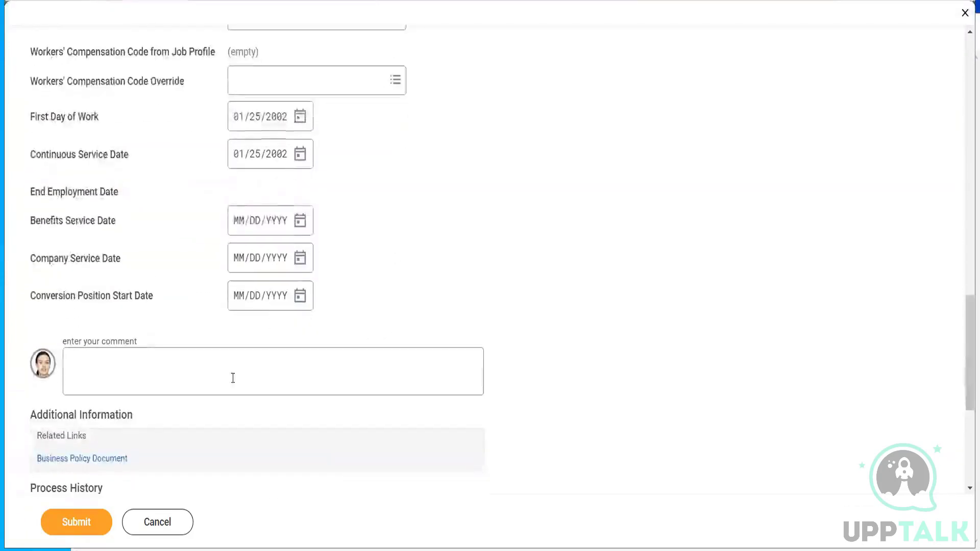
click(224, 370)
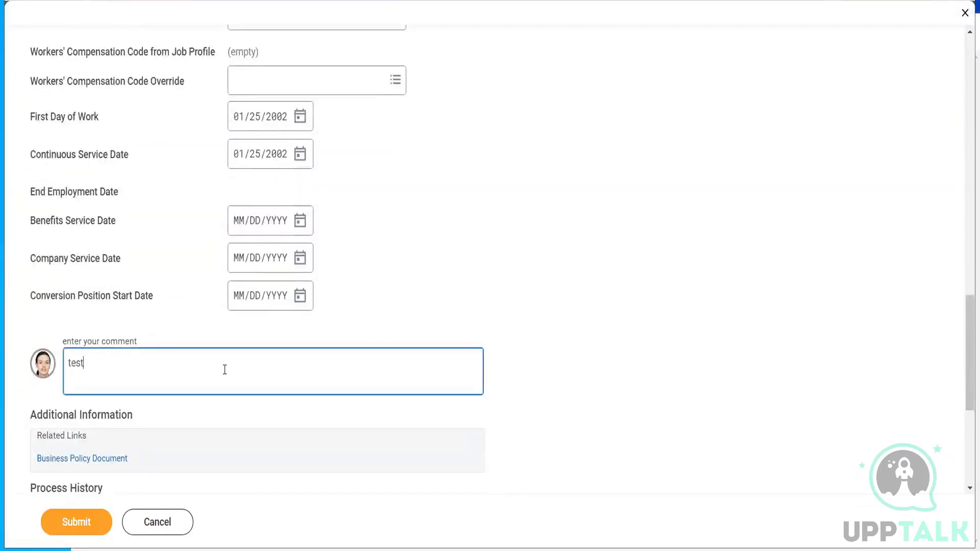
click(58, 515)
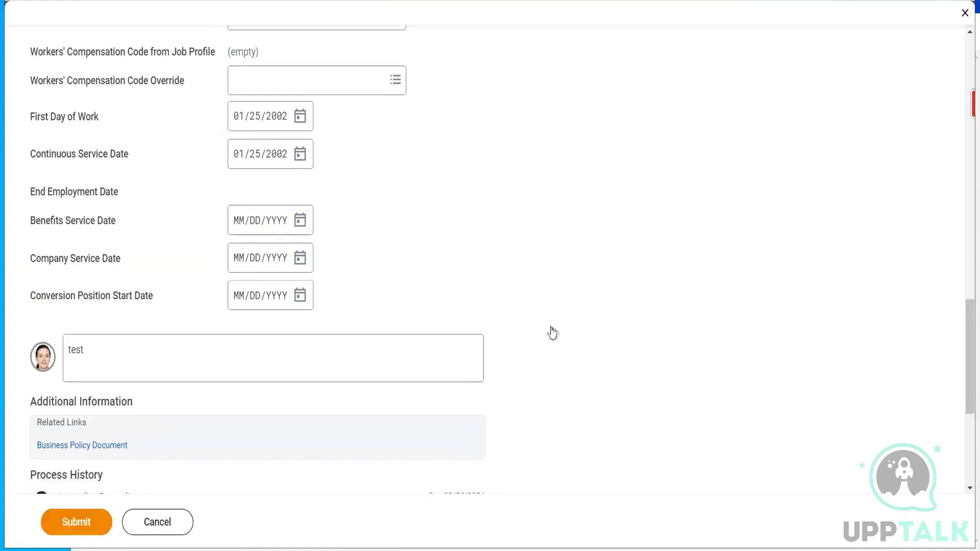
click(888, 108)
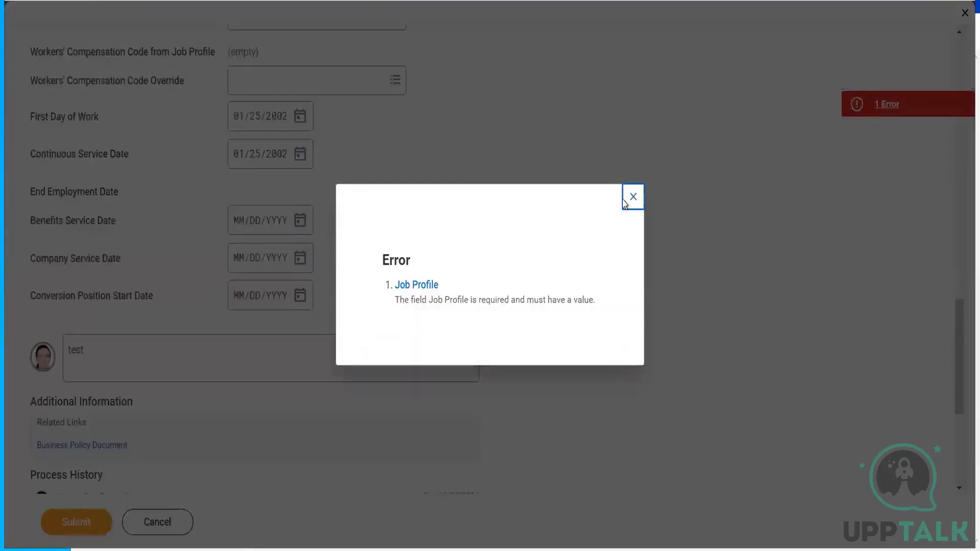
click(632, 202)
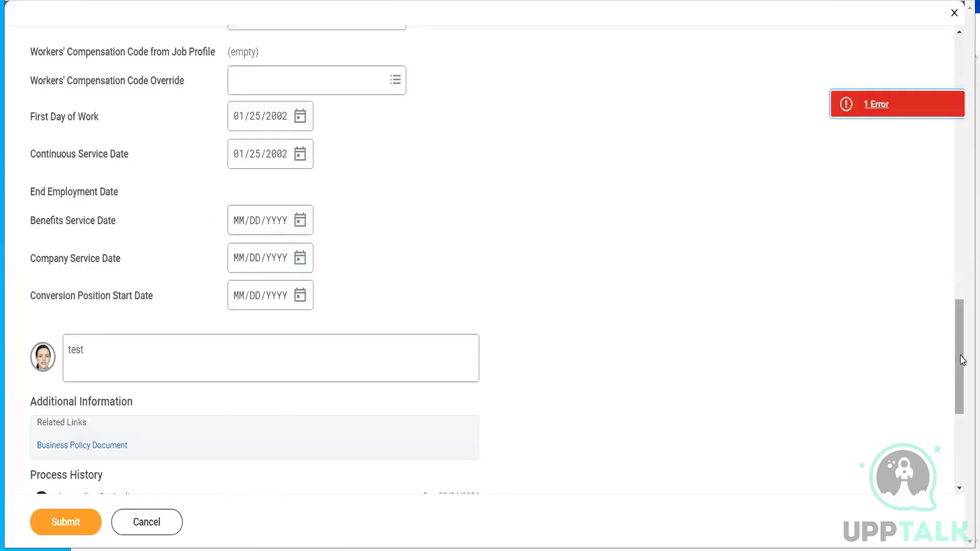
- Pick Analyst from recent Job Profiles and submit the back-dated hire correction
drag(962, 324, 956, 190)
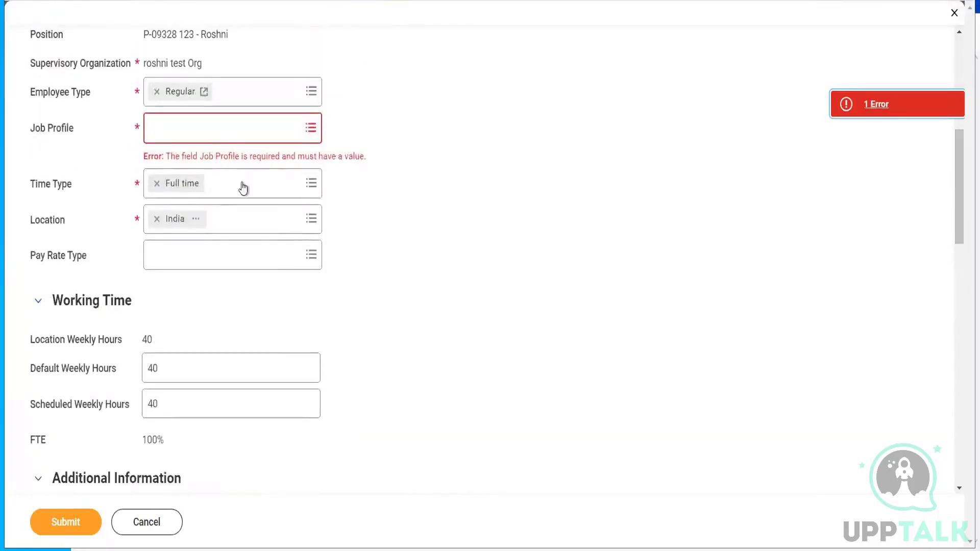
click(209, 131)
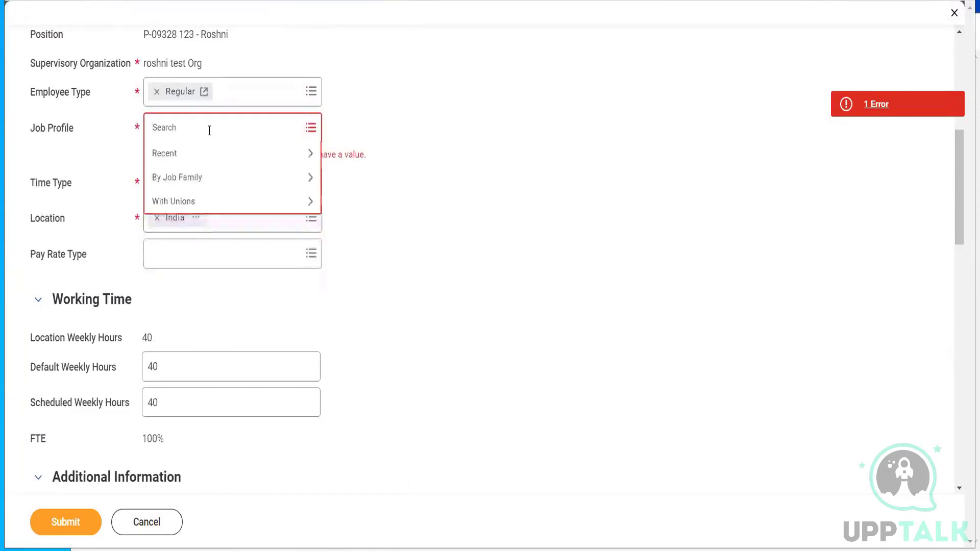
click(199, 155)
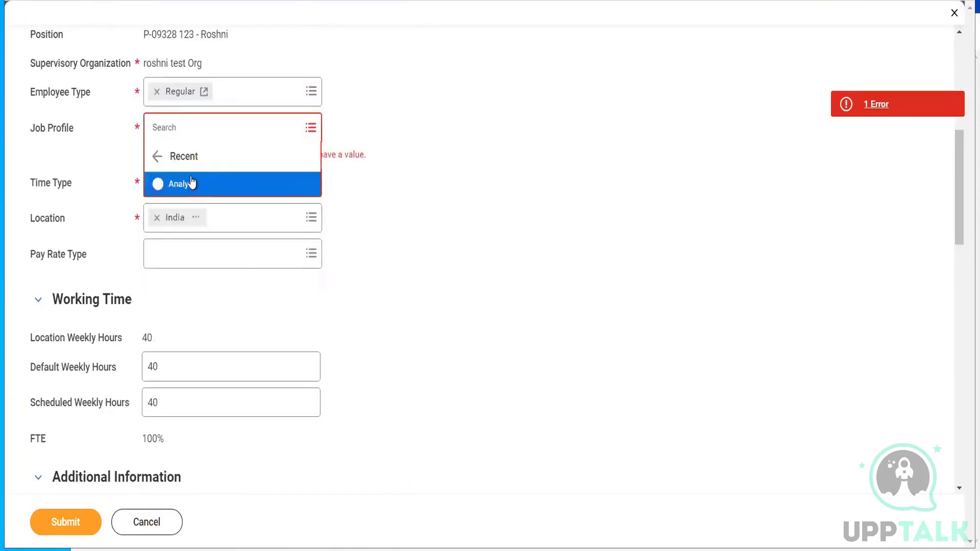
click(192, 185)
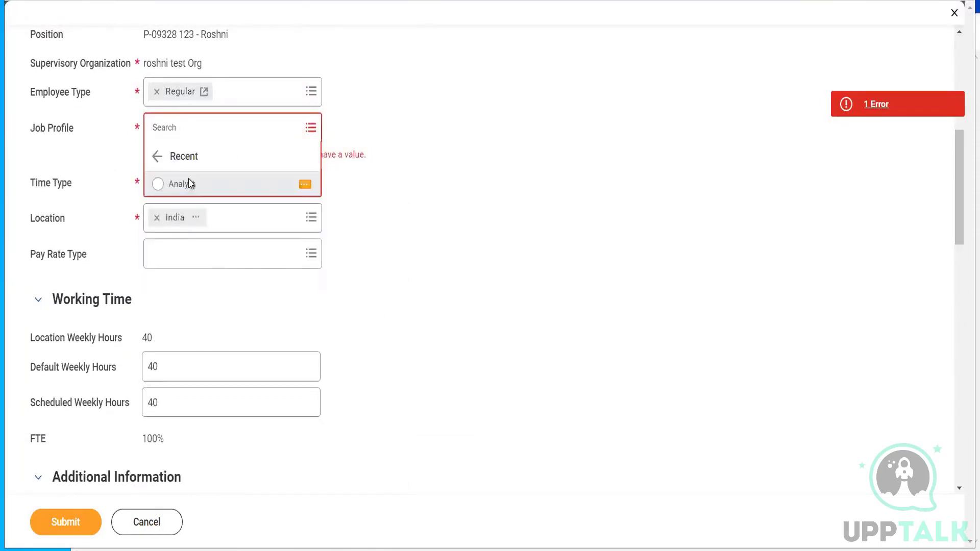
click(48, 521)
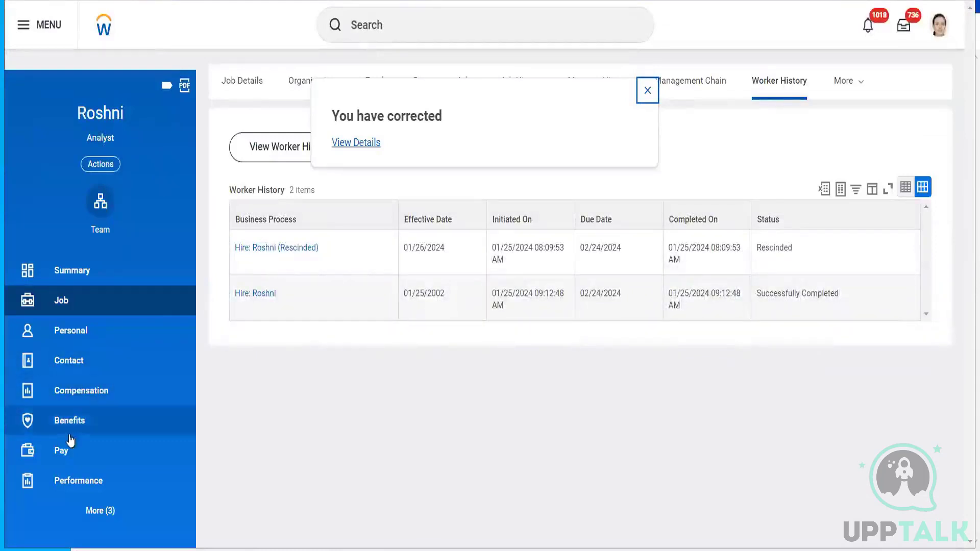
- Check the worker's Absence Balance, then confirm the summary shows a 01/25/2002 hire and 22 years' service
click(78, 270)
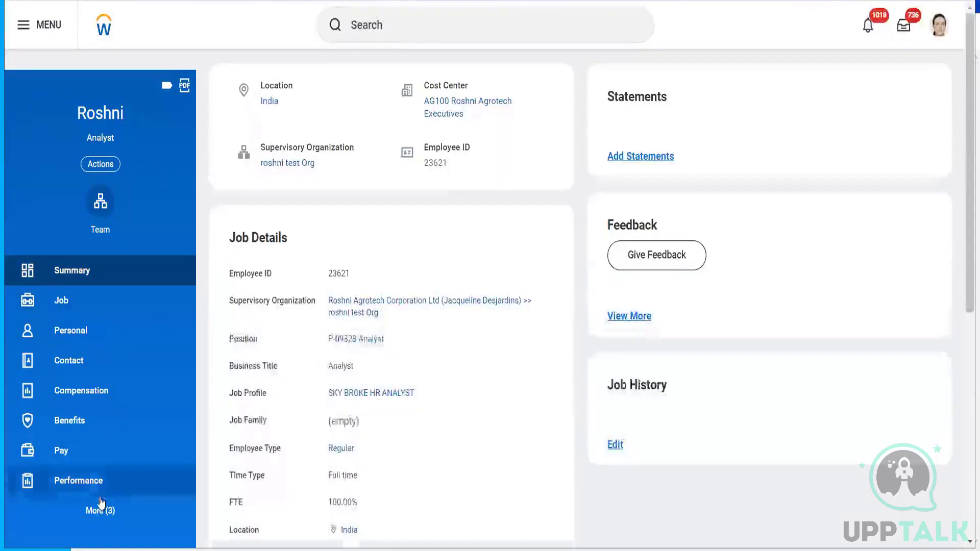
click(100, 512)
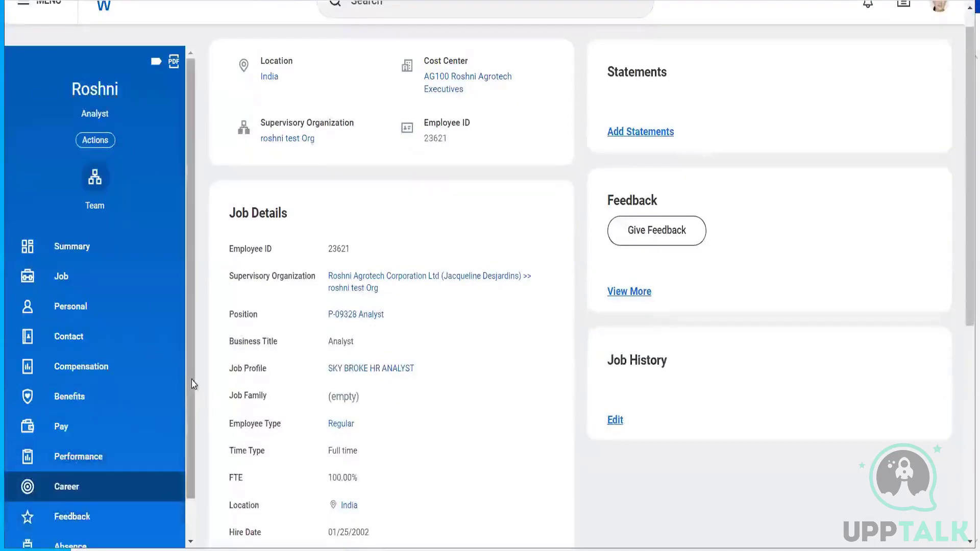
scroll(192, 384, down, 2)
click(80, 504)
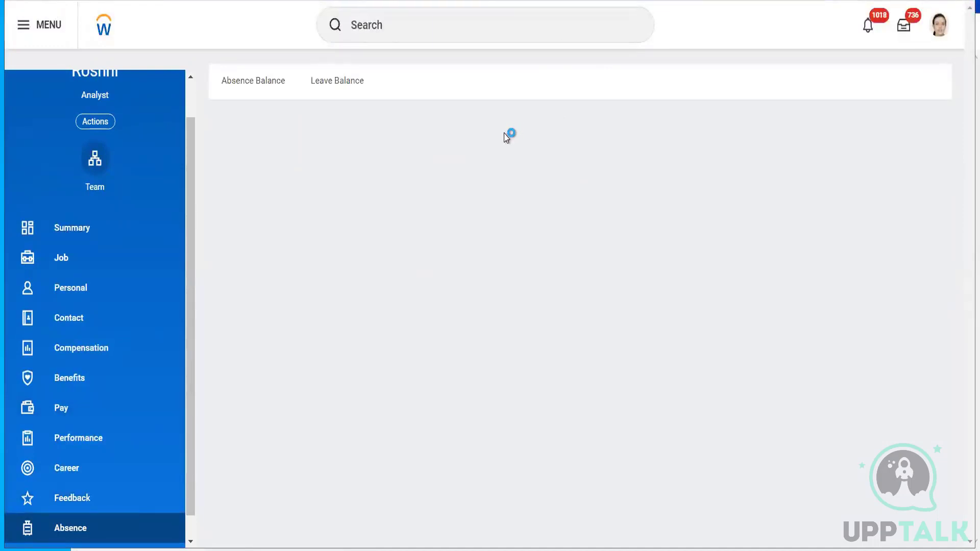
click(269, 87)
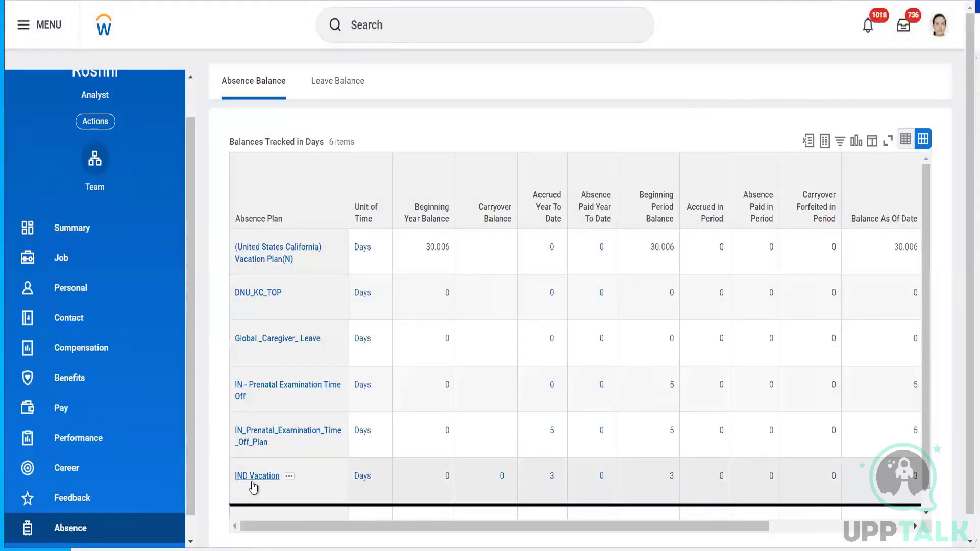
click(70, 226)
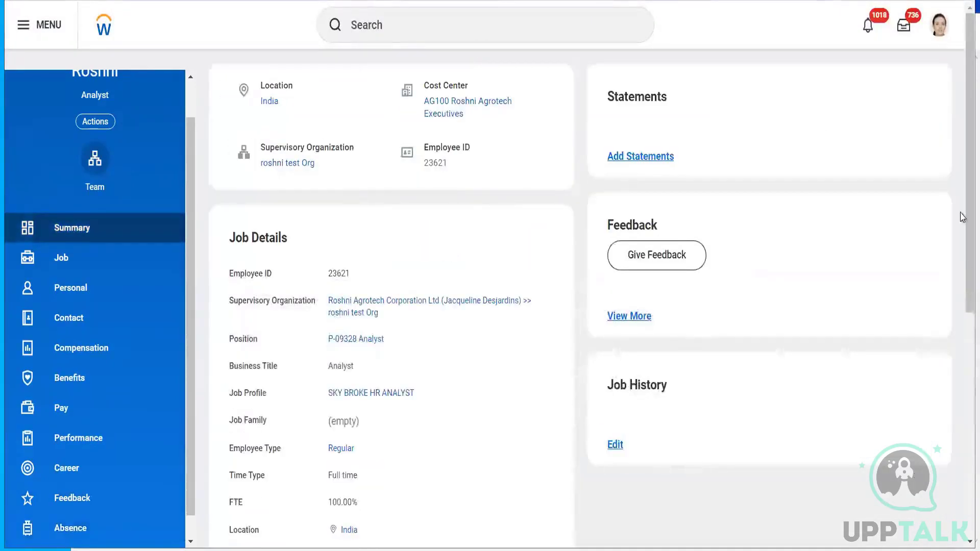
drag(961, 189, 961, 350)
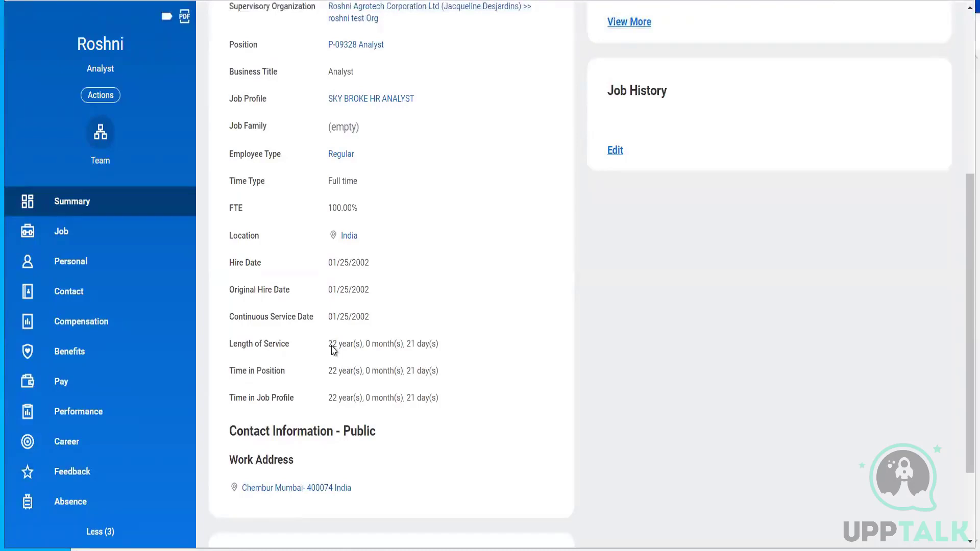
- Start Time Off Results by Period for the worker and choose the IND Vacation plan
click(99, 97)
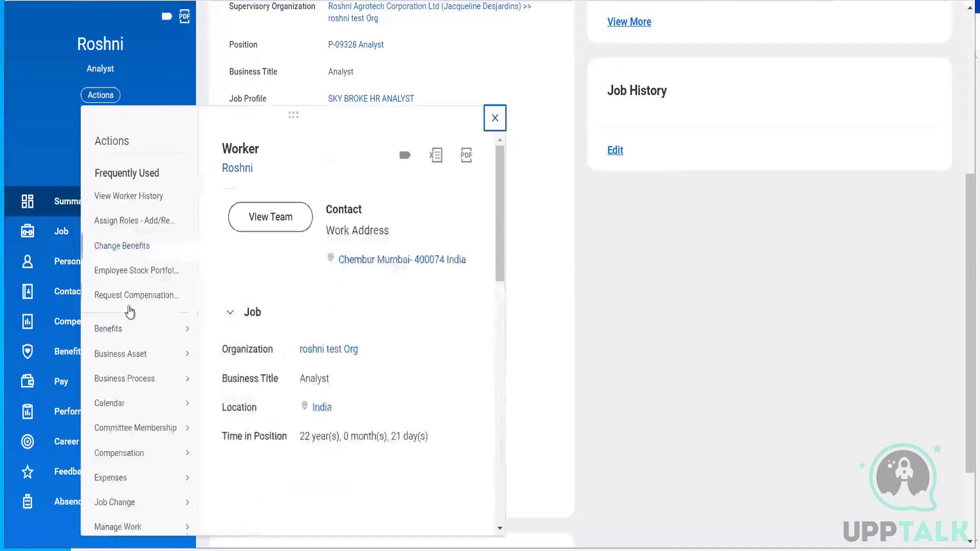
drag(501, 247, 499, 429)
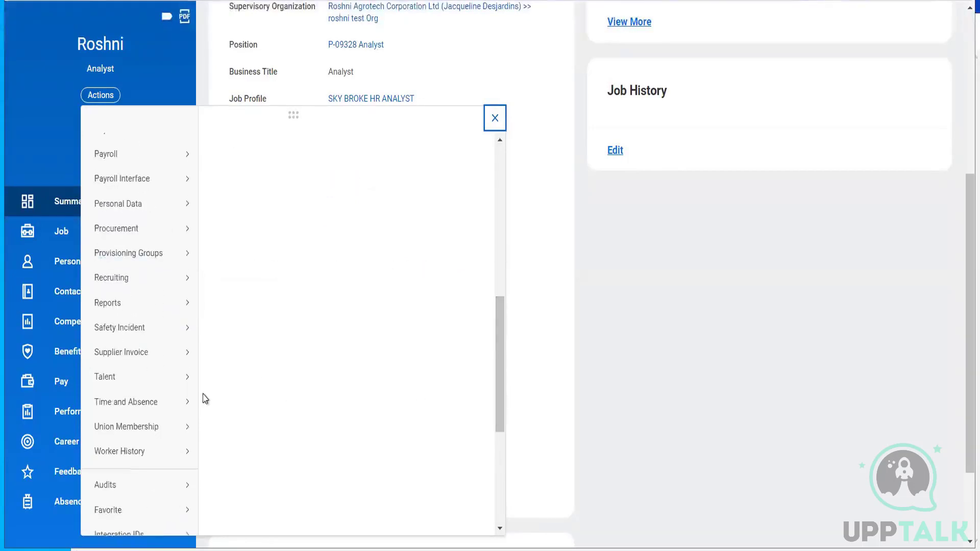
mouse_move(181, 404)
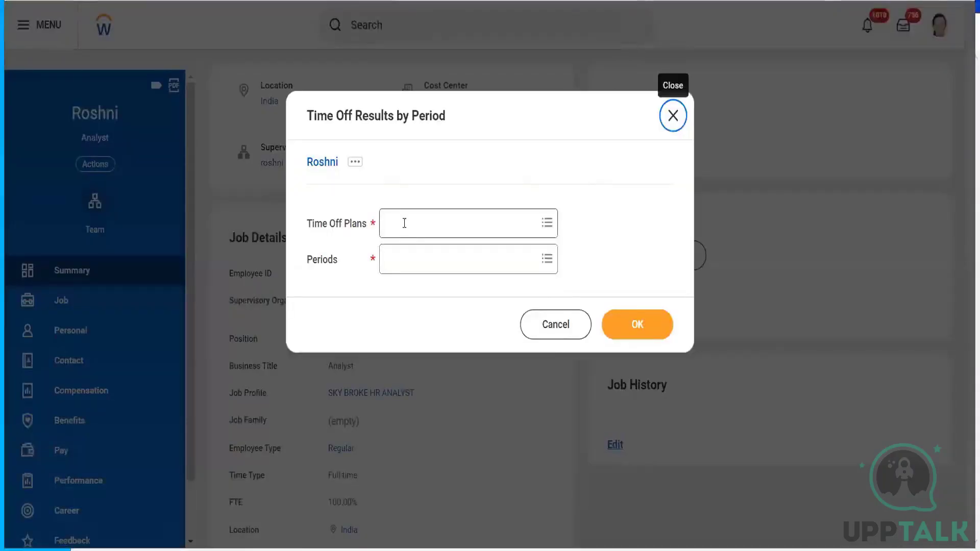
click(404, 223)
text(ind)
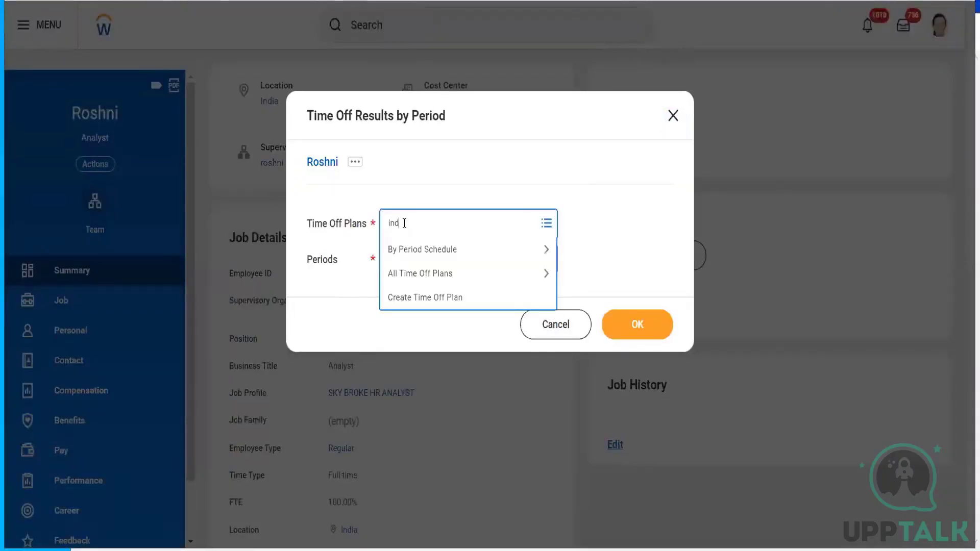
key(Return)
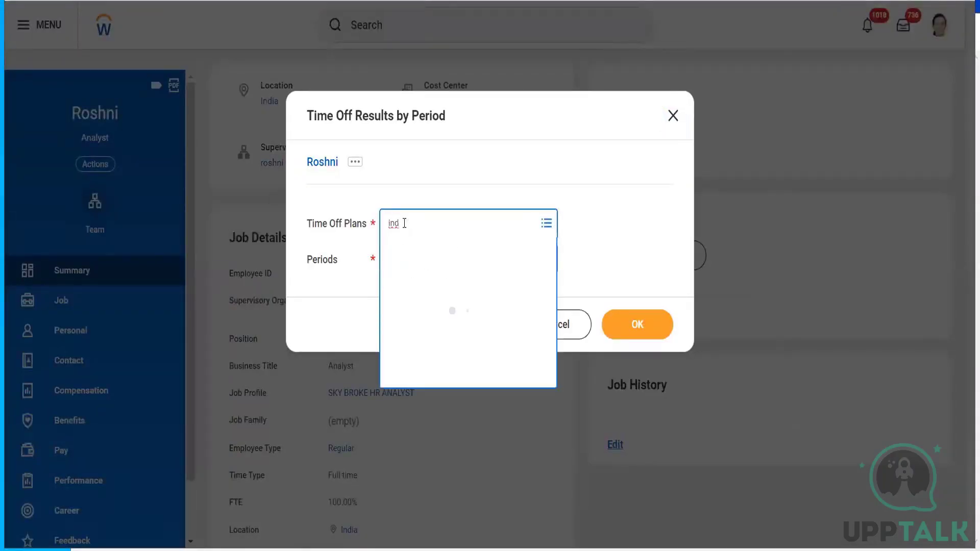
click(340, 239)
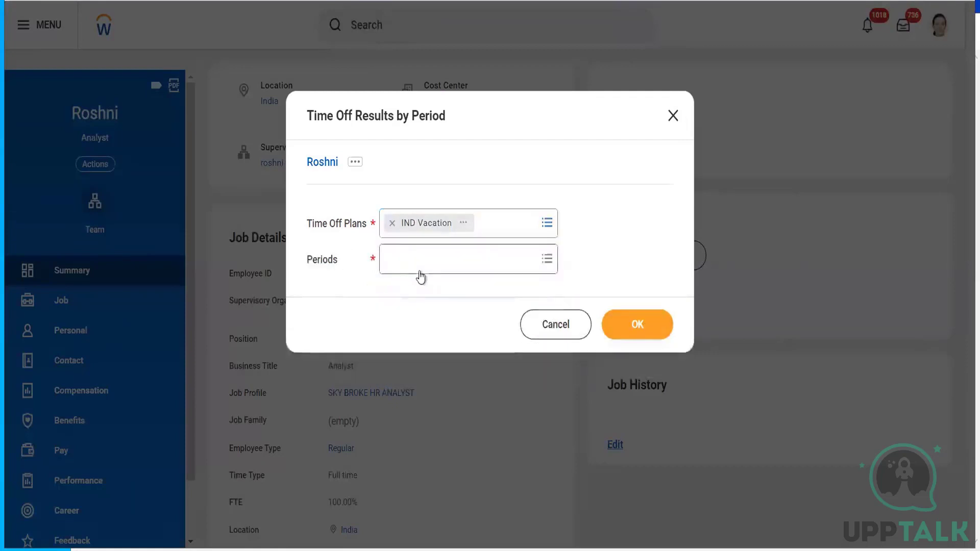
- Select all 2024 monthly periods and run the report
click(415, 261)
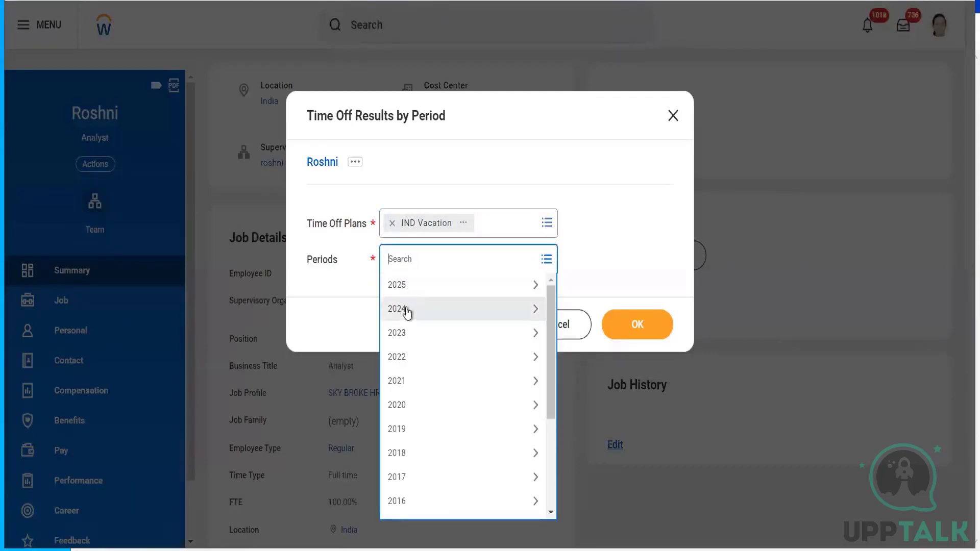
click(409, 313)
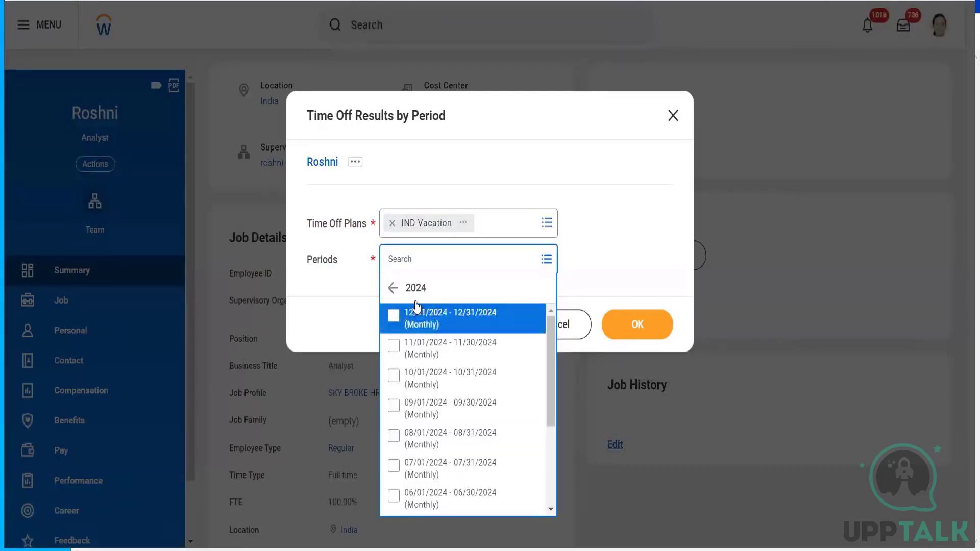
key(ctrl+a)
key(Return)
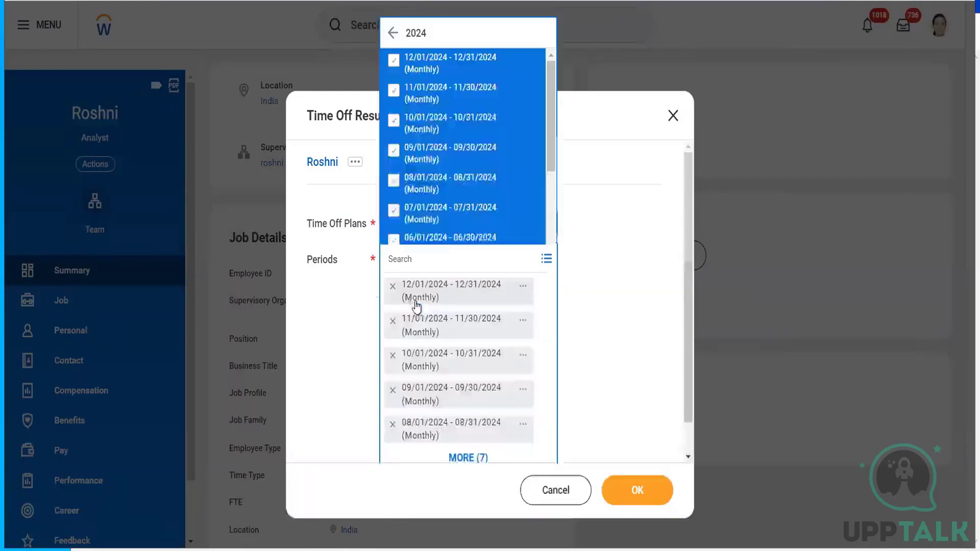
click(617, 322)
click(637, 491)
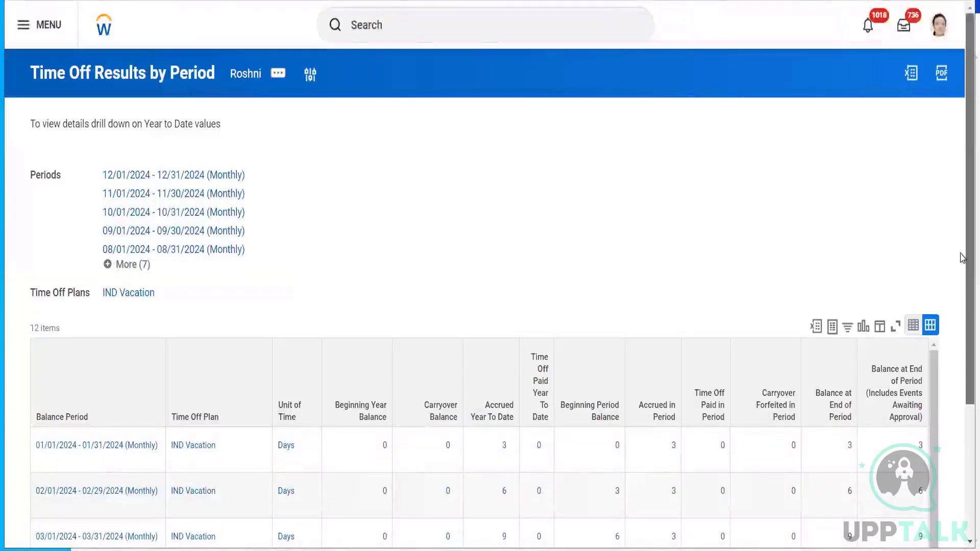
- Review the January, February and March 2024 accrual rows
scroll(963, 183, down, 3)
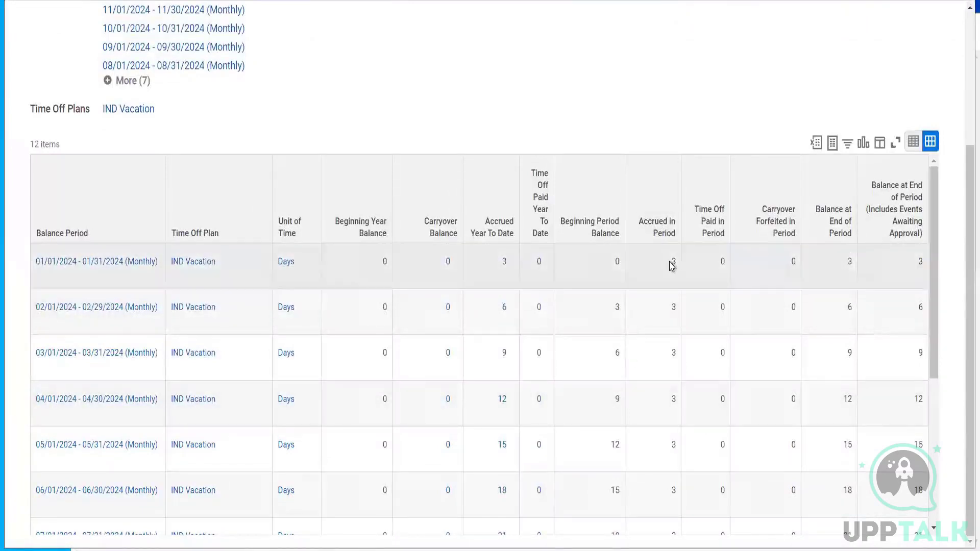
click(674, 279)
click(677, 322)
click(680, 366)
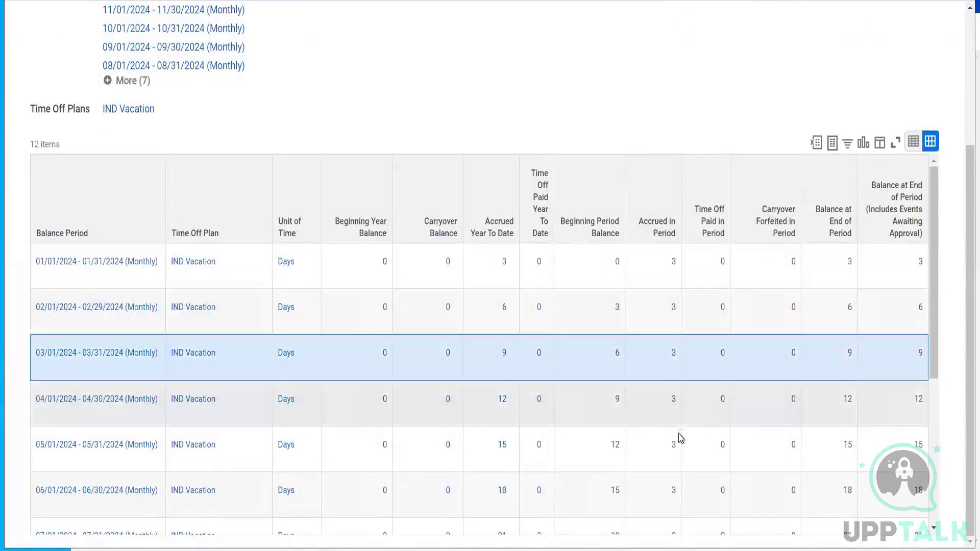
scroll(962, 207, up, 3)
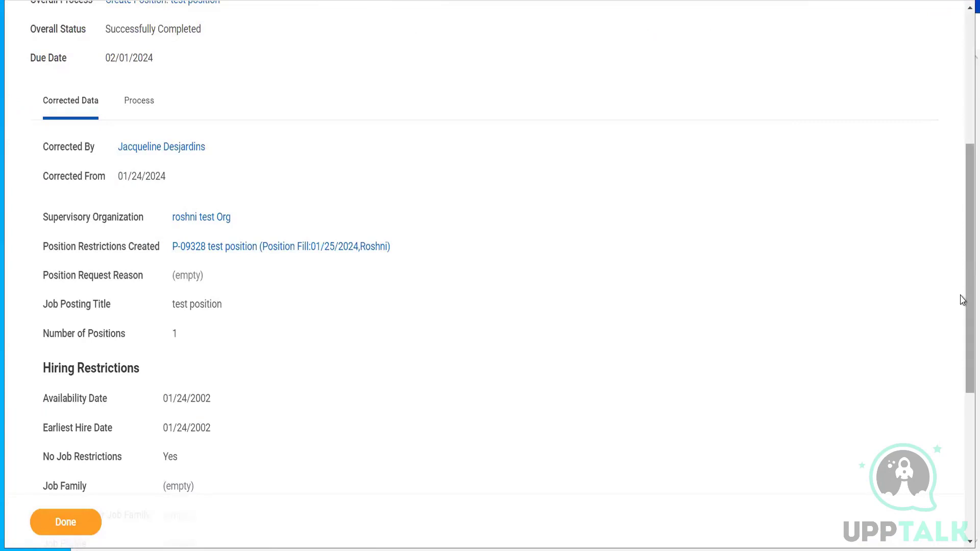
- View the position correction's process history and bring up options for the worker link
scroll(964, 186, up, 5)
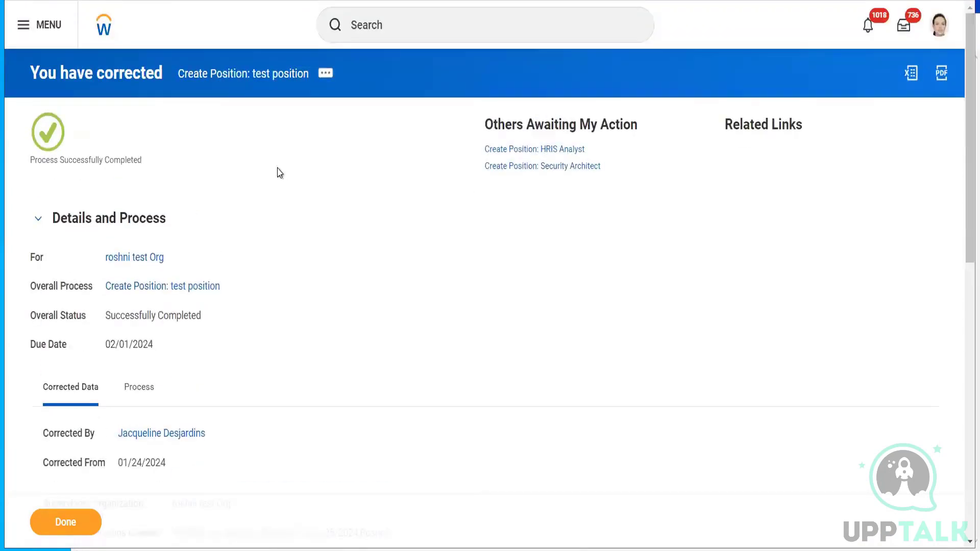
click(128, 397)
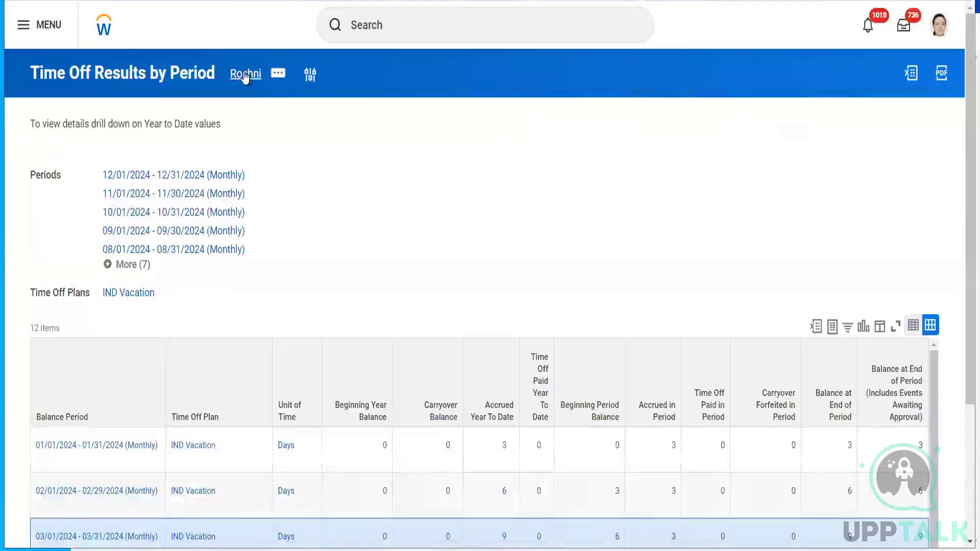
right_click(245, 75)
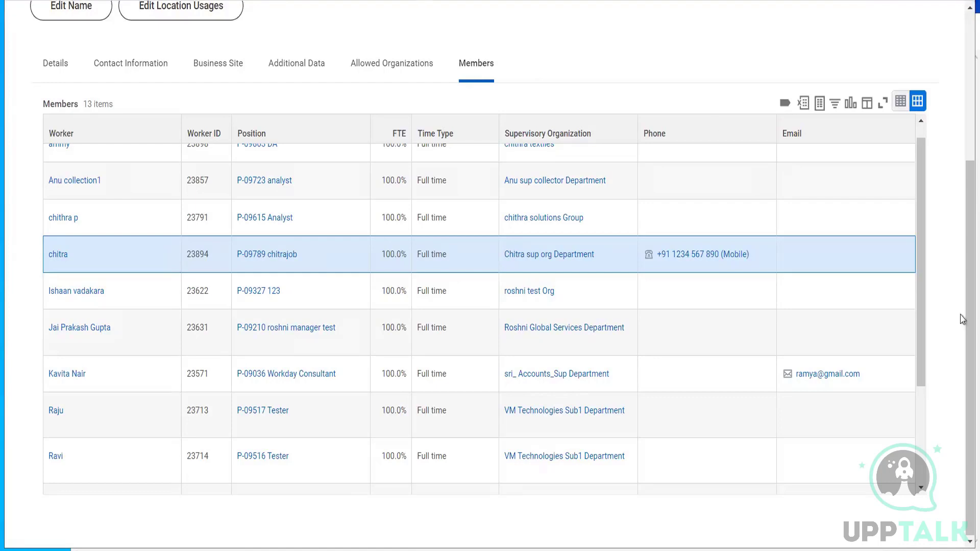
- Go back from the ISC calculation to the VIG_IND_Annual_Leave_Accrual View Accrual page and close the report-ready notice
scroll(962, 310, up, 5)
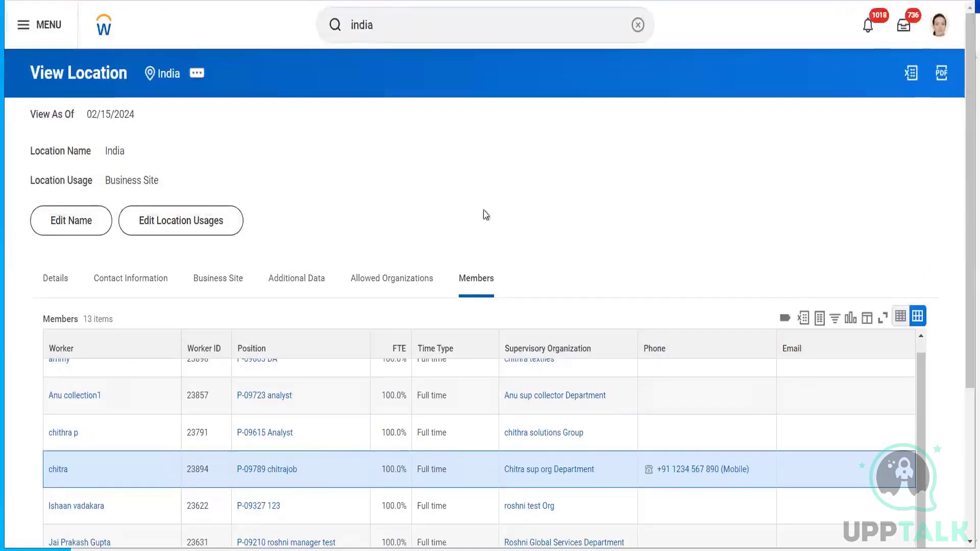
key(ctrl+Tab)
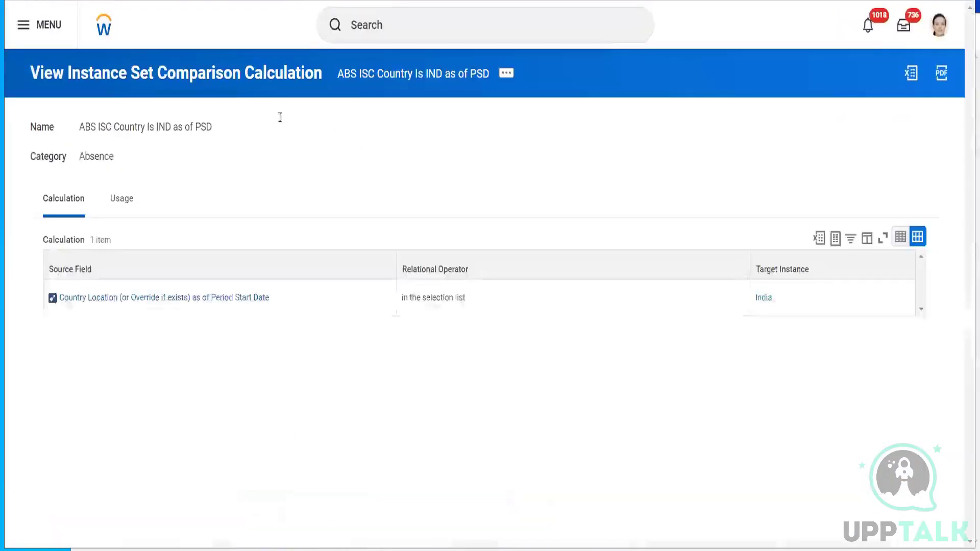
key(ctrl+Tab)
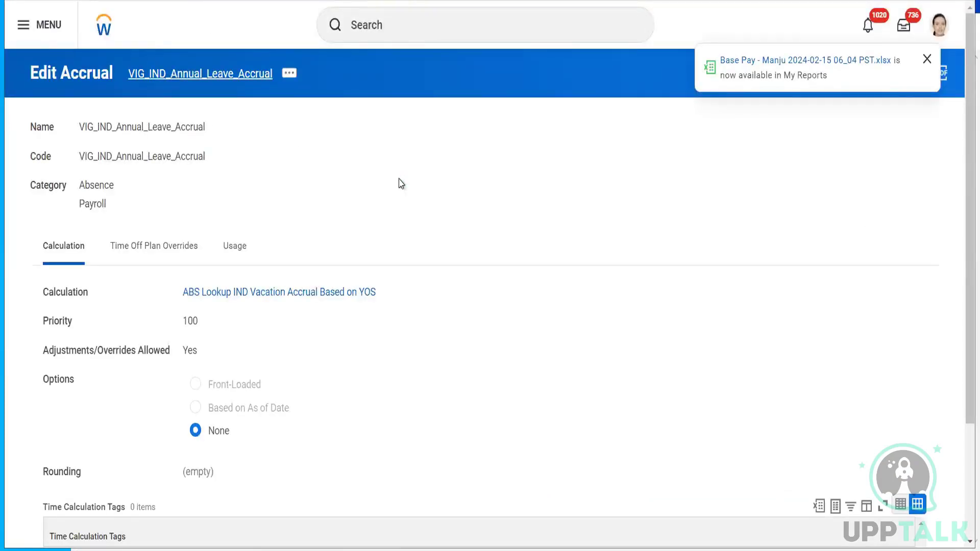
key(ctrl+Tab)
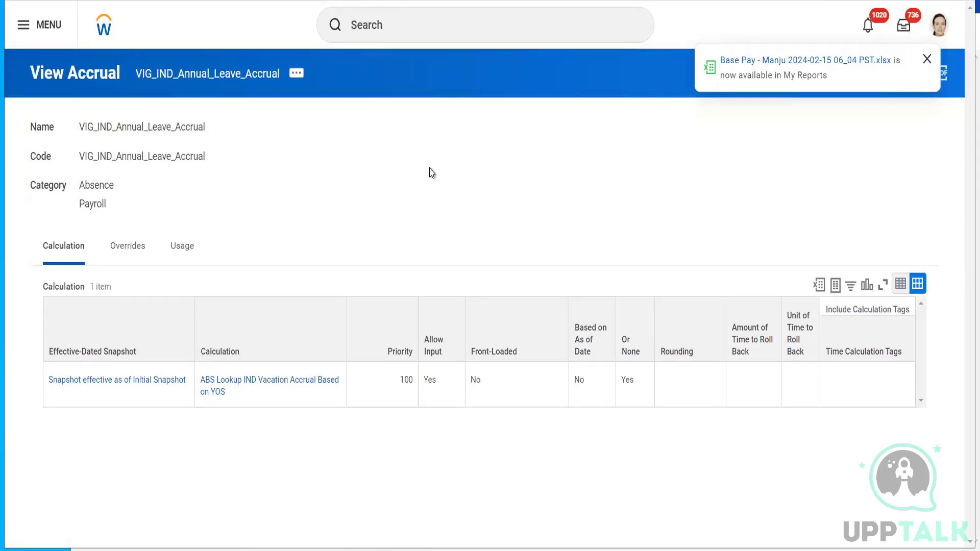
click(927, 60)
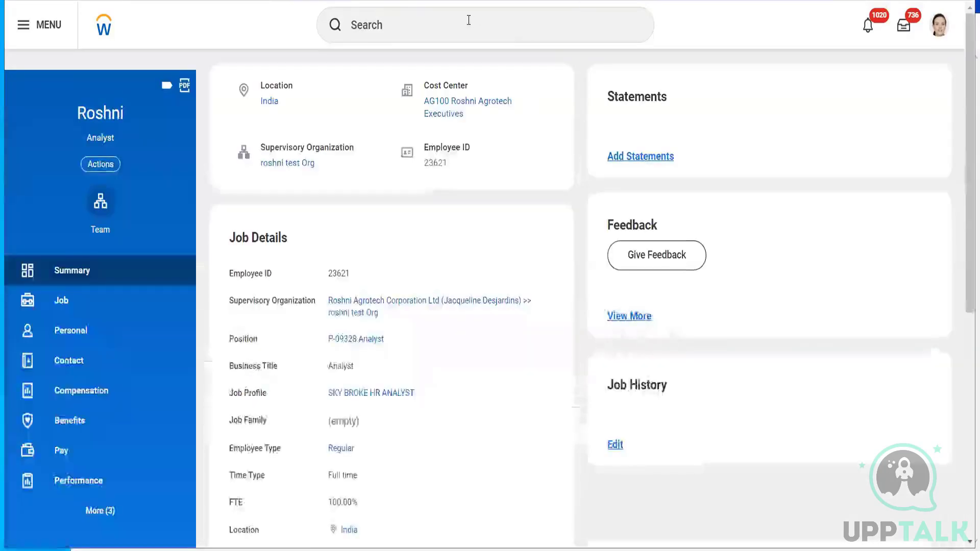
- Search for the Specialist Account Executive by name and open their worker profile
click(468, 20)
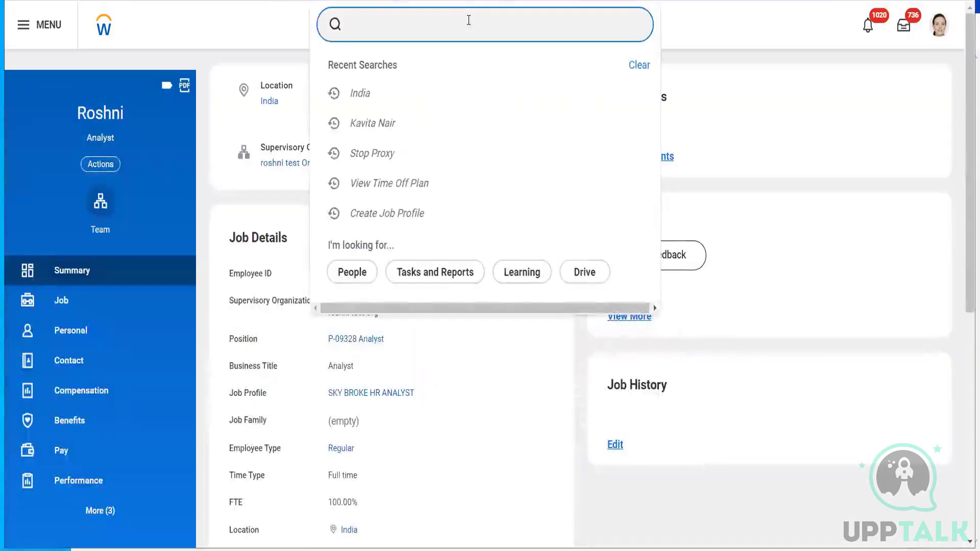
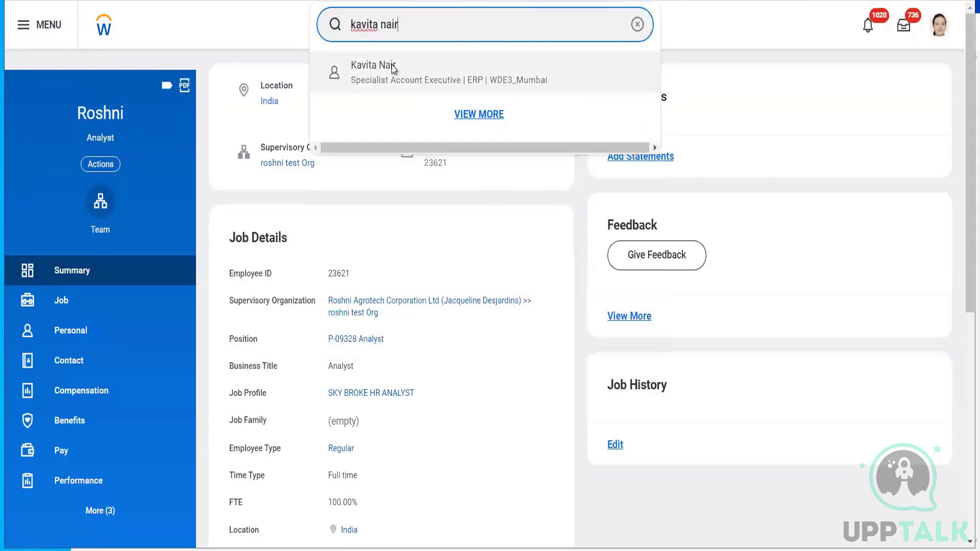
click(393, 68)
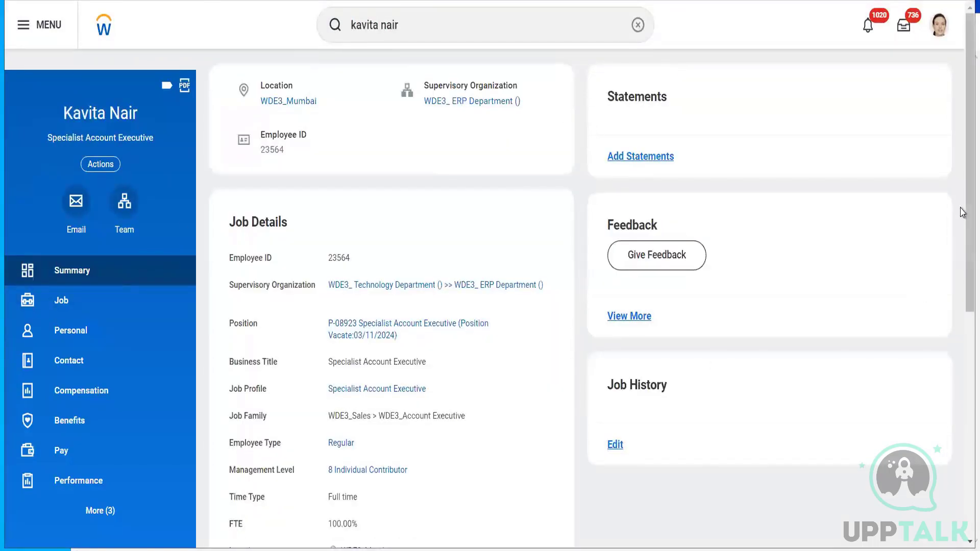
drag(962, 213, 947, 189)
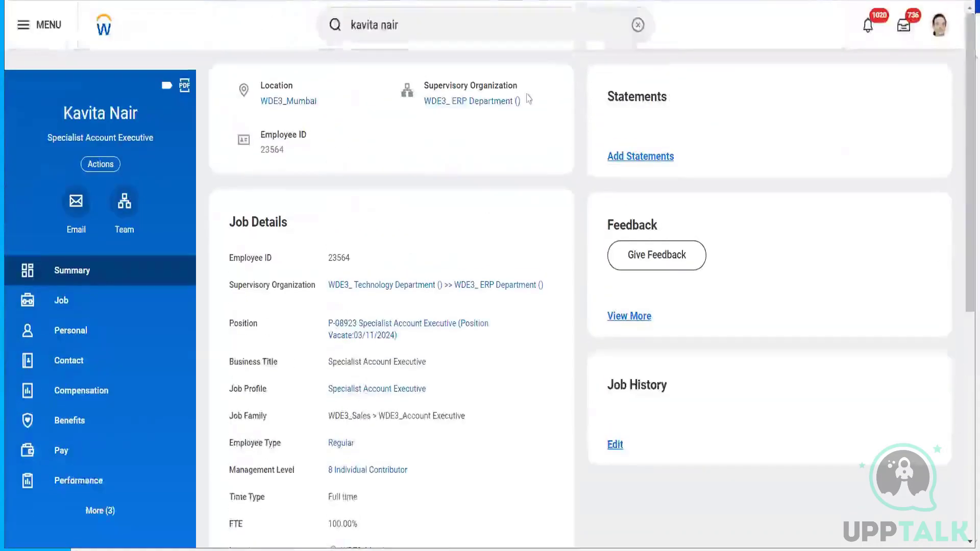
- Review the worker's Job history, including the termination effective 03/11/2024, then return to Summary
click(52, 302)
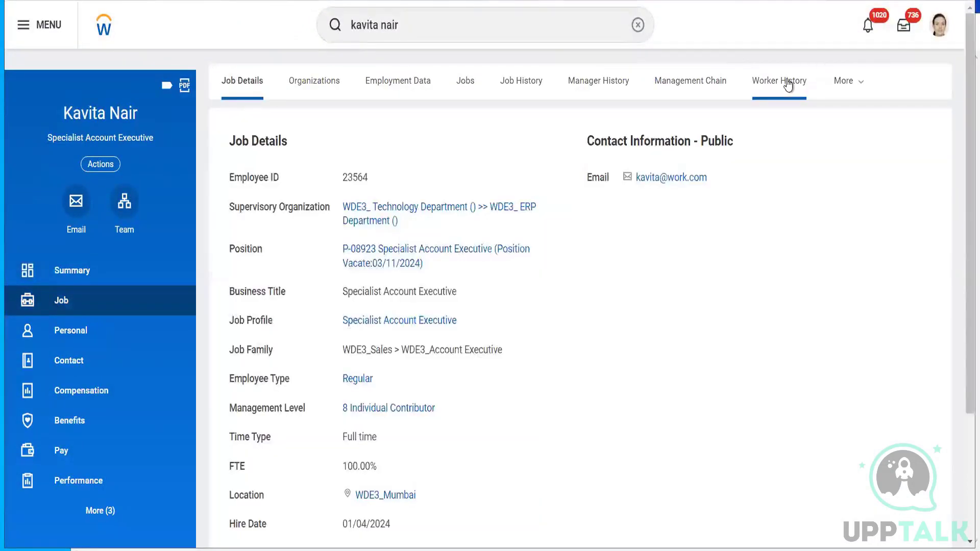
click(789, 85)
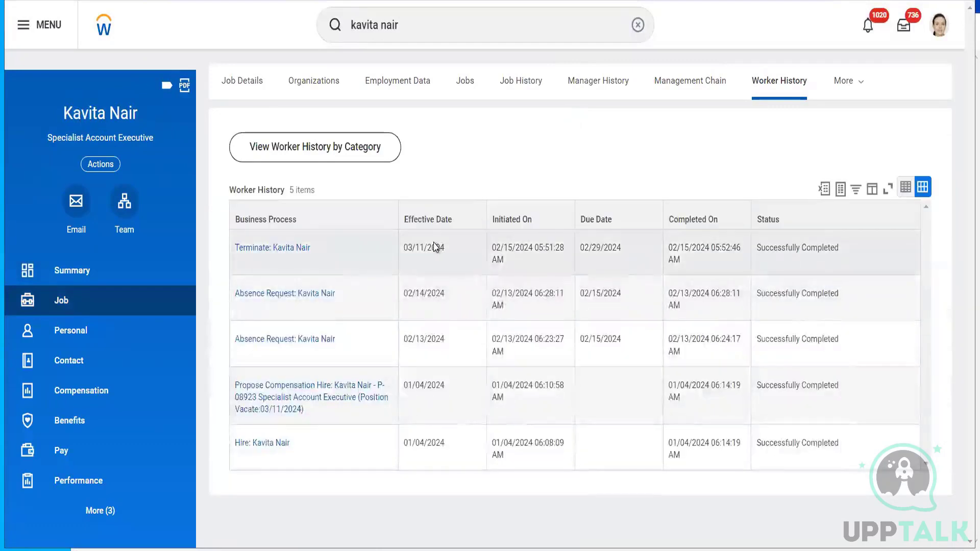
double_click(434, 247)
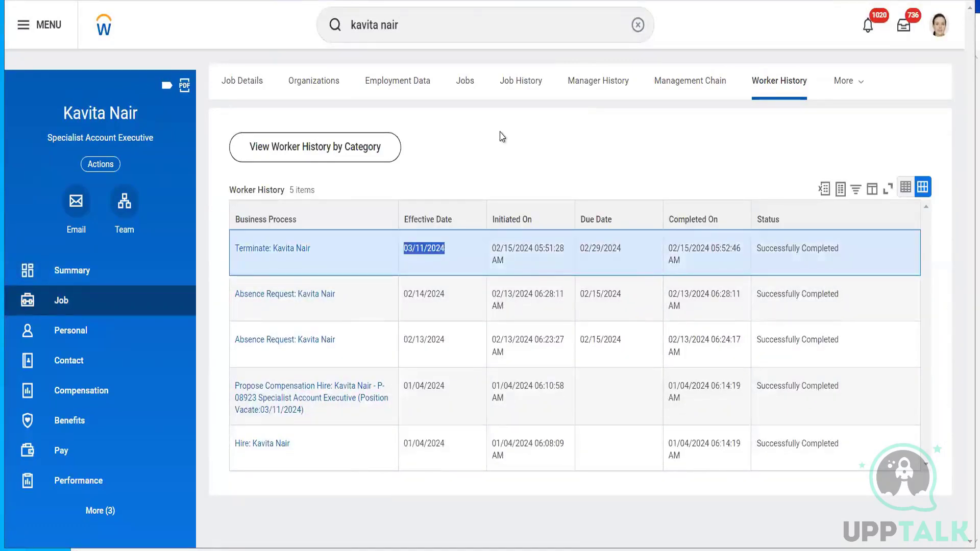
click(71, 271)
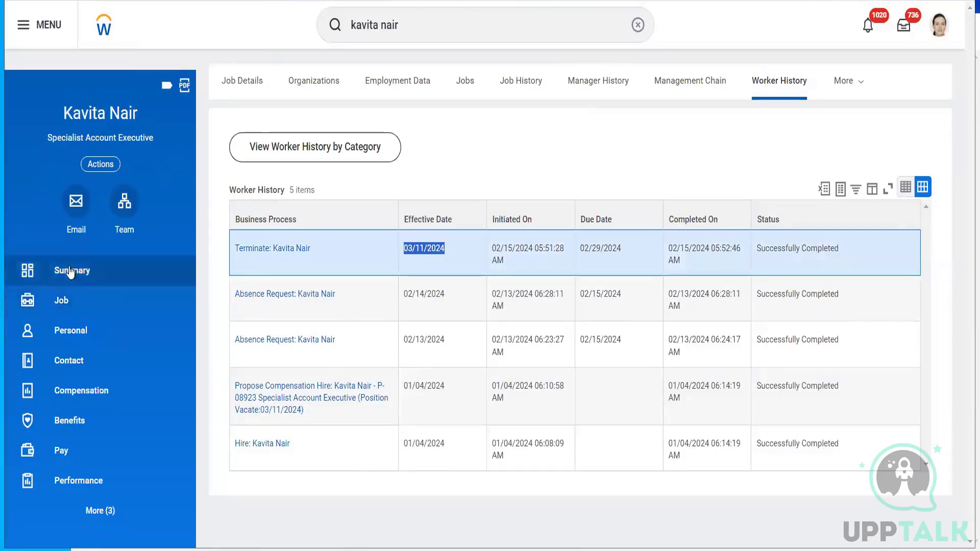